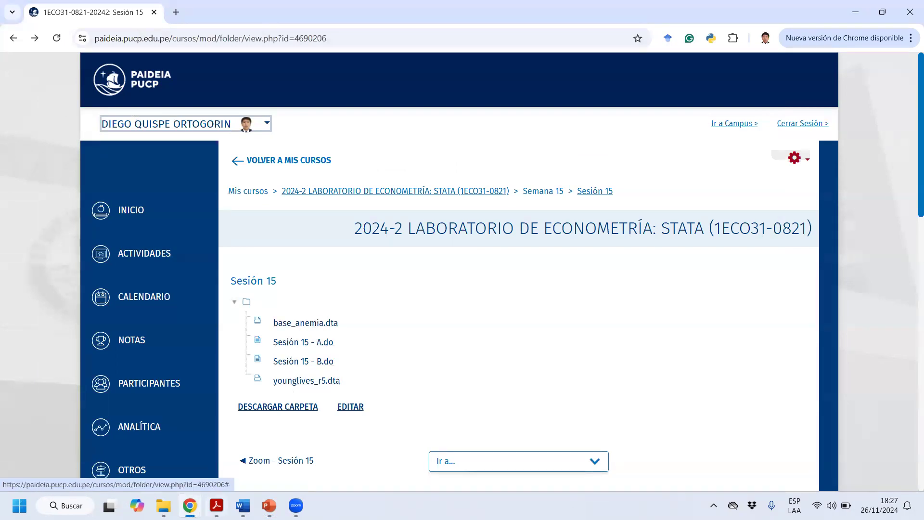
Open the do-file "Sesión 15 - A" in Stata from the Sesión 15 folder in File Explorer.
{"action": "mouse_move", "coordinate": [164, 505]}
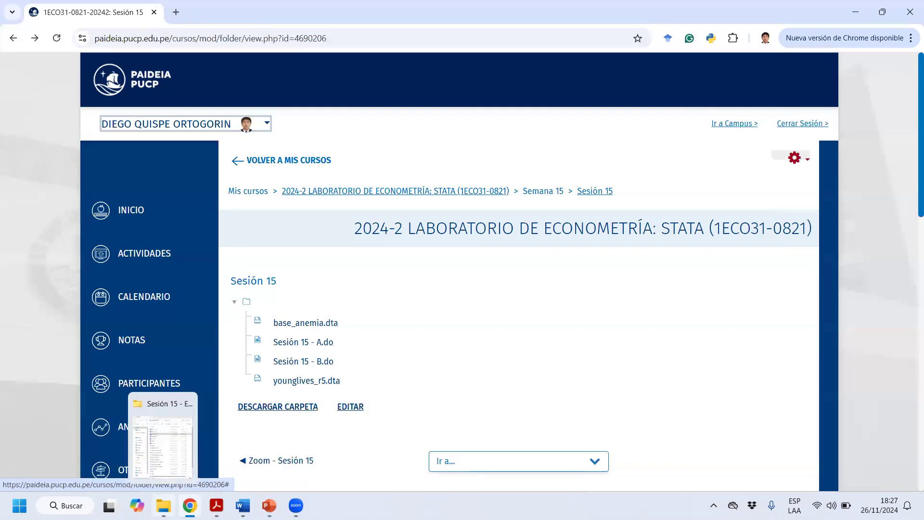
{"action": "left_click", "coordinate": [170, 465]}
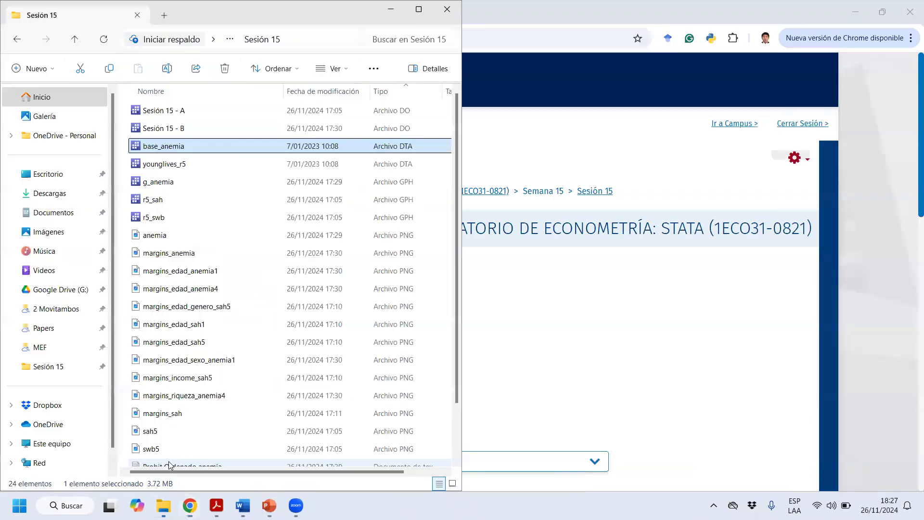
{"action": "left_click", "coordinate": [189, 109]}
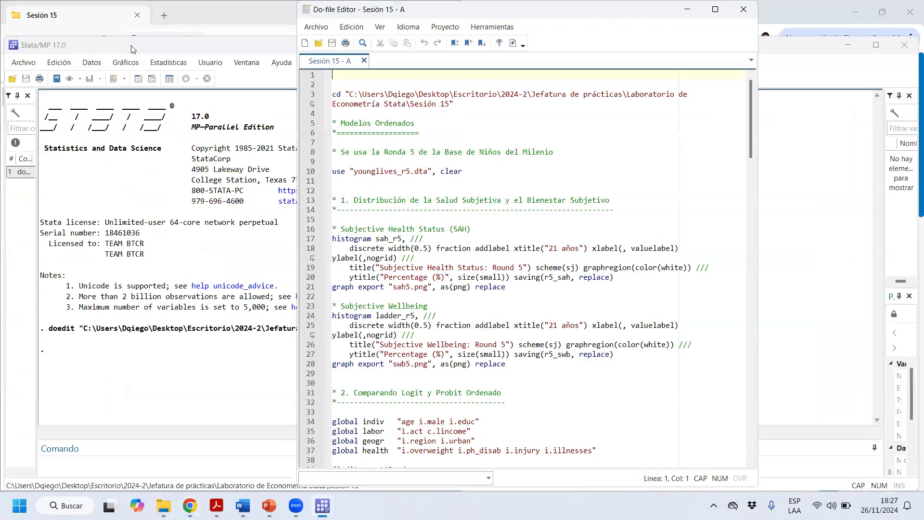
Arrange the Stata main window and the do-file editor side by side, each filling half of the screen.
{"action": "left_click_drag", "start_coordinate": [163, 46], "coordinate": [1, 47]}
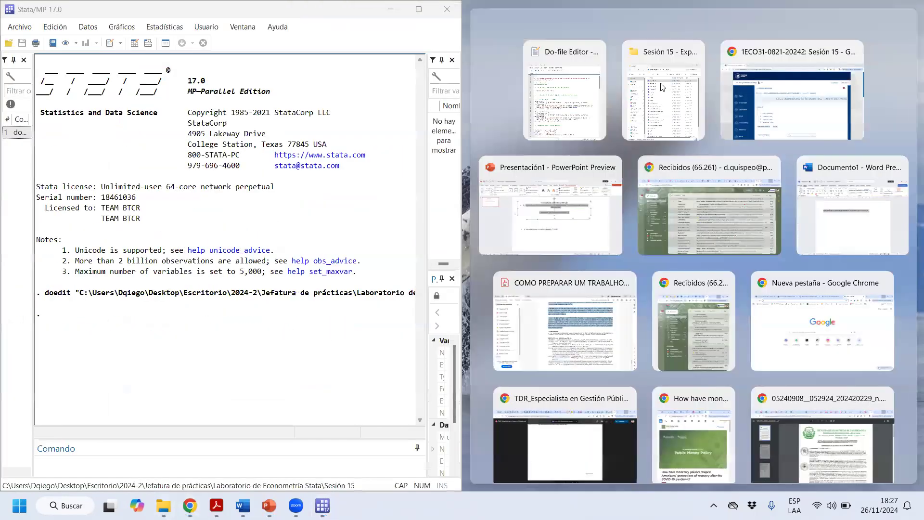
{"action": "left_click", "coordinate": [662, 135]}
{"action": "left_click", "coordinate": [854, 10]}
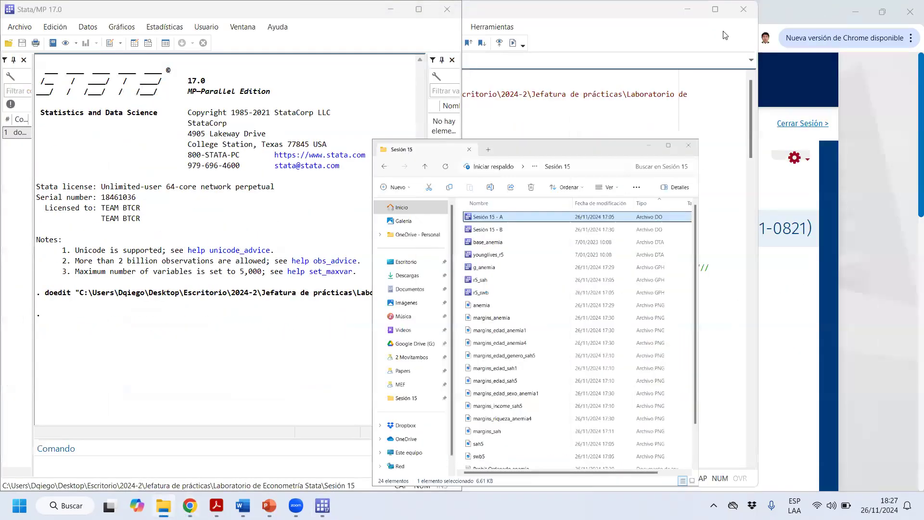
{"action": "left_click", "coordinate": [664, 24]}
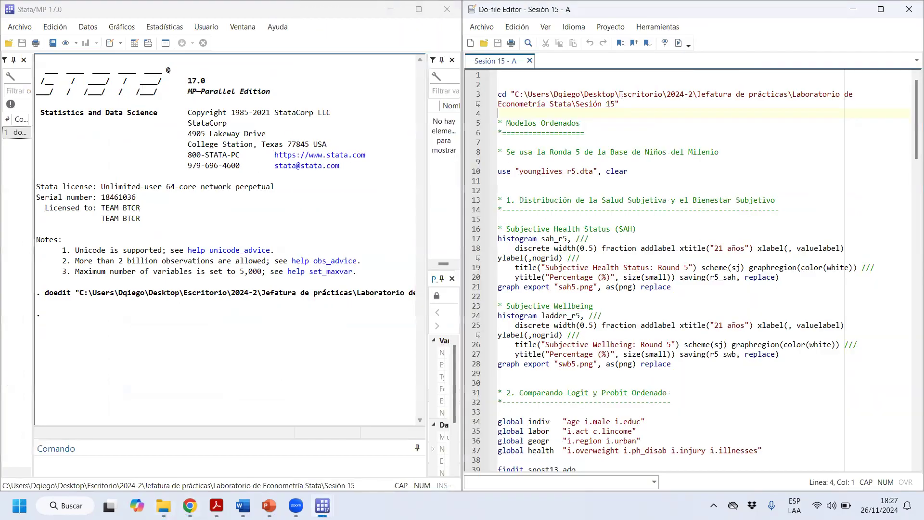
{"action": "key", "text": "super+Right"}
Replace the path in the do-file's cd line with the Sesión 15 folder's address copied from File Explorer.
{"action": "left_click_drag", "start_coordinate": [616, 103], "coordinate": [511, 94]}
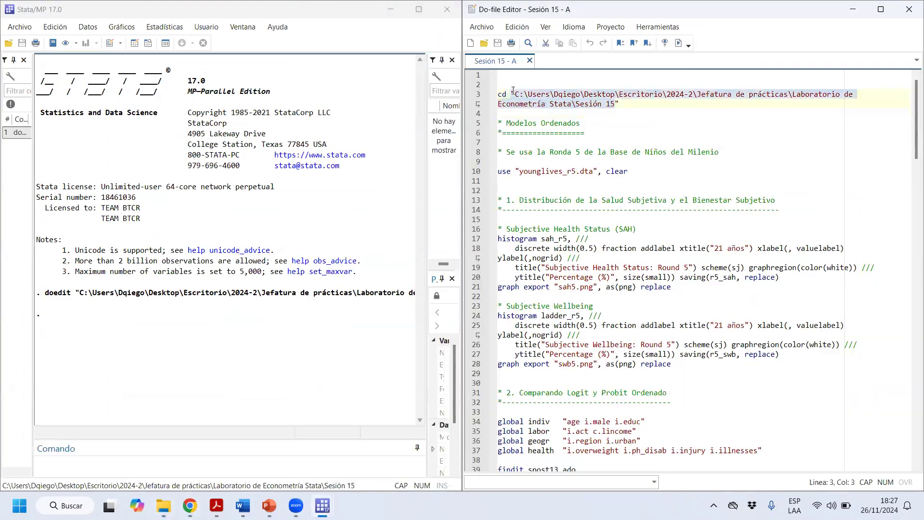
{"action": "key", "text": "BackSpace"}
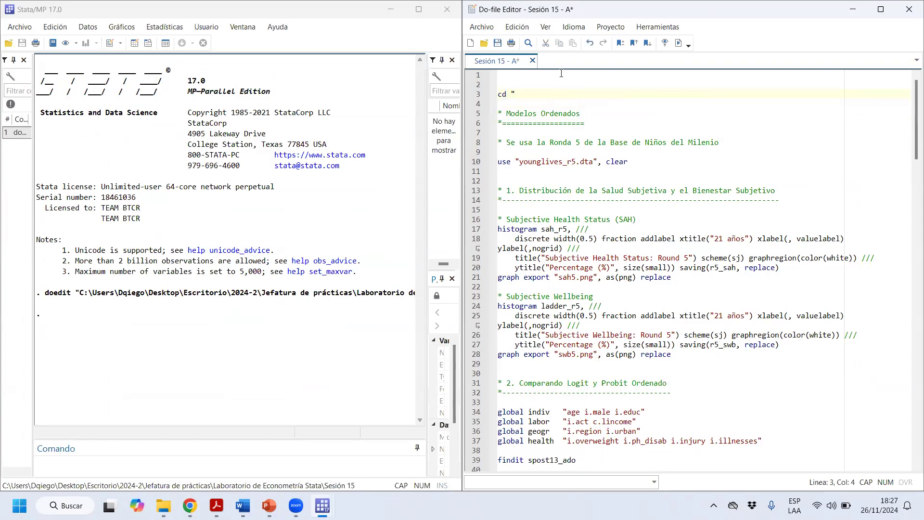
{"action": "type", "text": "\""}
{"action": "left_click", "coordinate": [163, 505]}
{"action": "left_click", "coordinate": [769, 36]}
{"action": "key", "text": "ctrl+c"}
{"action": "left_click", "coordinate": [853, 10]}
{"action": "key", "text": "ctrl+v"}
Run the do-file lines from cd through use "younglives_r5.dta", clear, and open the loaded dataset in the data browser.
{"action": "left_click_drag", "start_coordinate": [499, 94], "coordinate": [572, 170]}
{"action": "key", "text": "ctrl+d"}
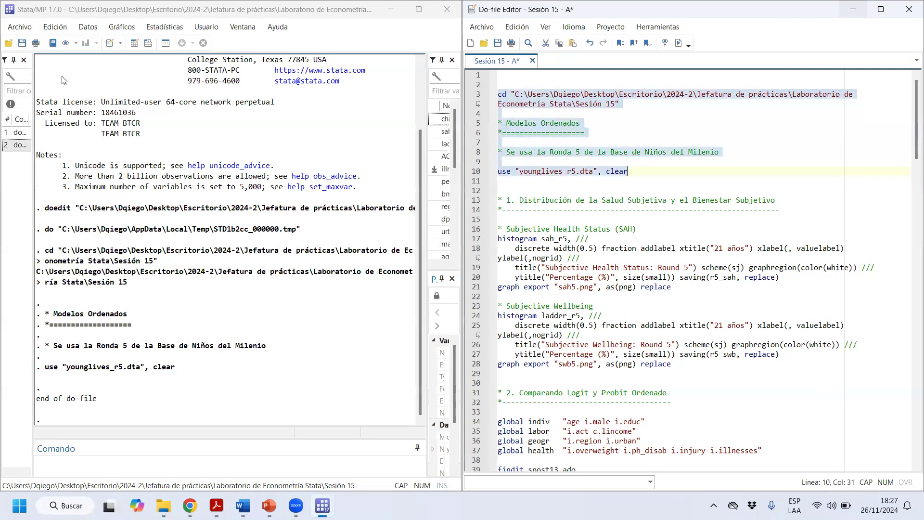
{"action": "left_click", "coordinate": [152, 43]}
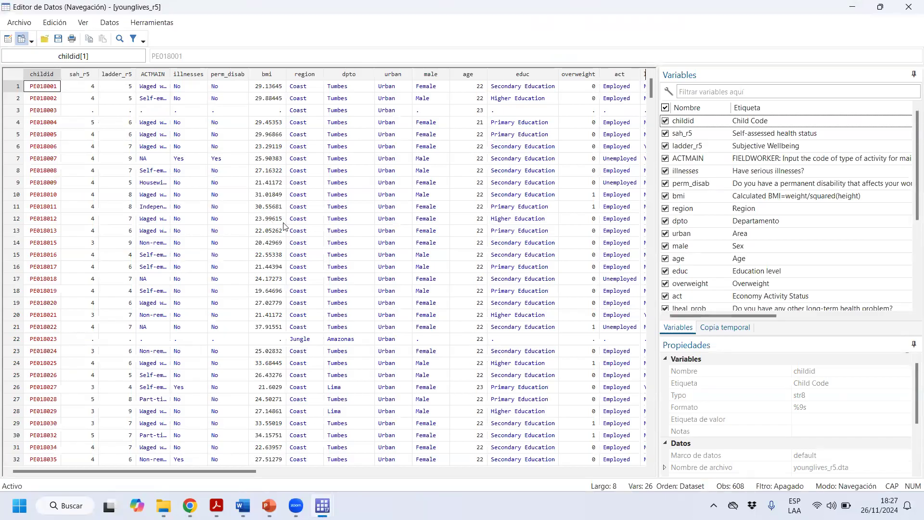
Switch to Chrome, search for "YOUNG LIVES" in a new tab, and open the study's home page, dismissing the translation offer.
{"action": "mouse_move", "coordinate": [189, 505]}
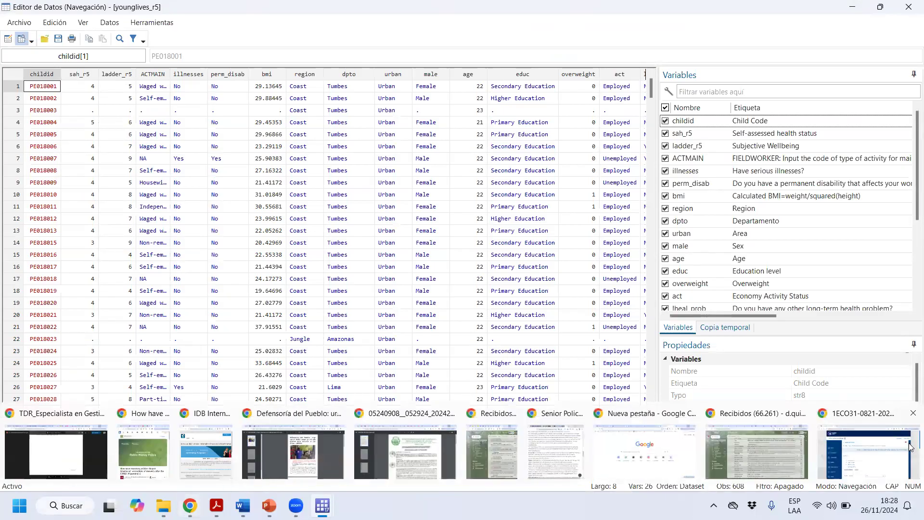
{"action": "left_click", "coordinate": [415, 474]}
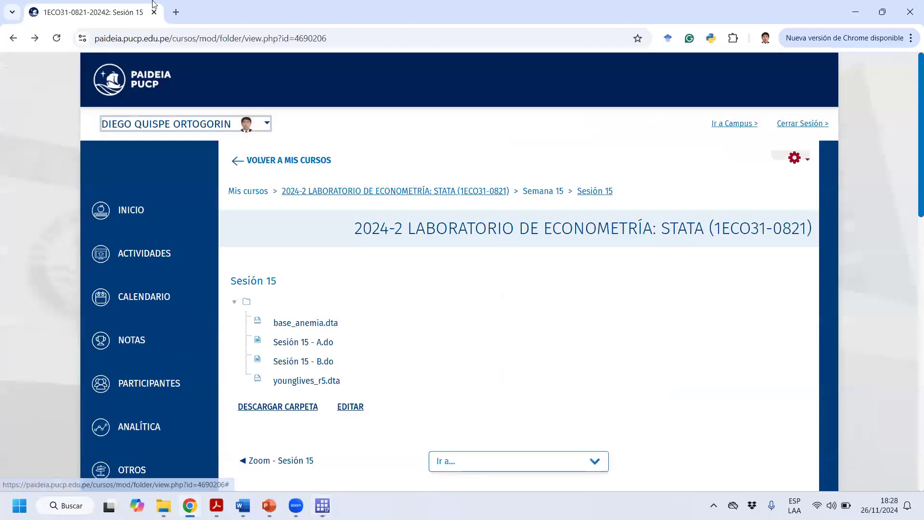
{"action": "left_click", "coordinate": [181, 5]}
{"action": "type", "text": "YOUNG "}
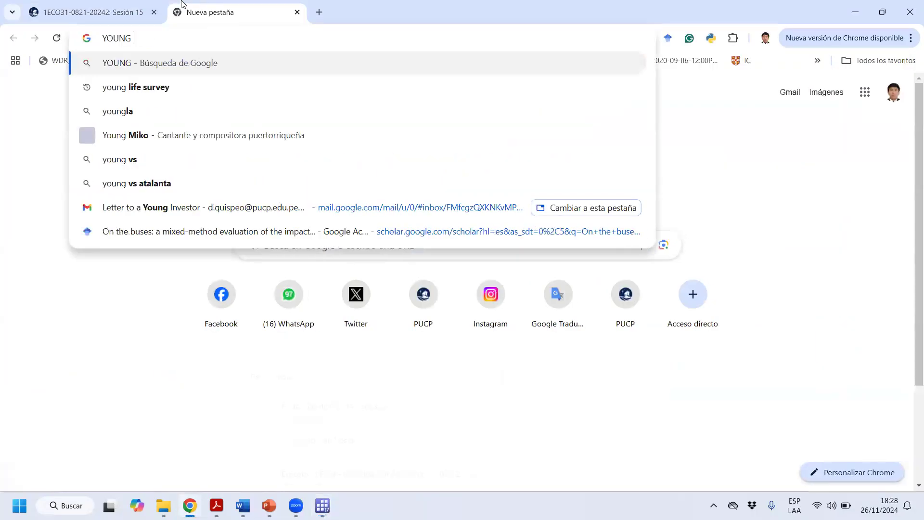
{"action": "type", "text": "LIVES"}
{"action": "key", "text": "Return"}
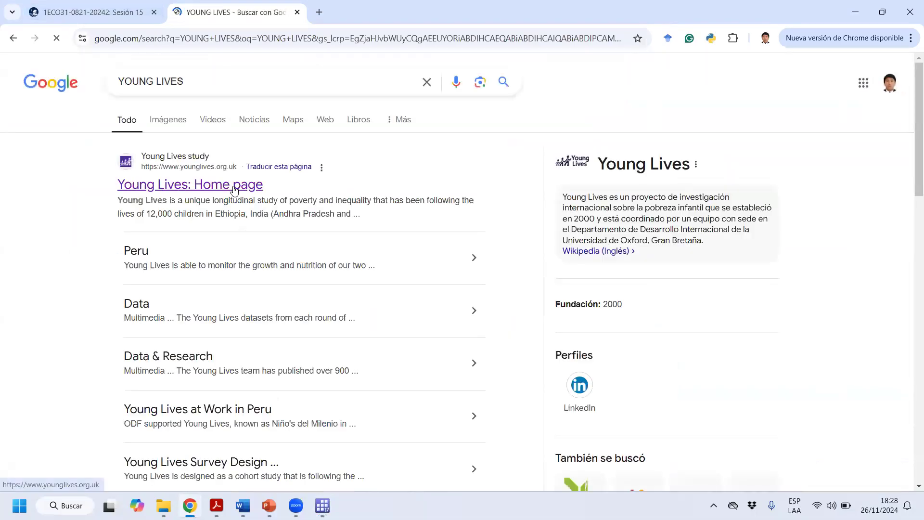
{"action": "left_click", "coordinate": [234, 188]}
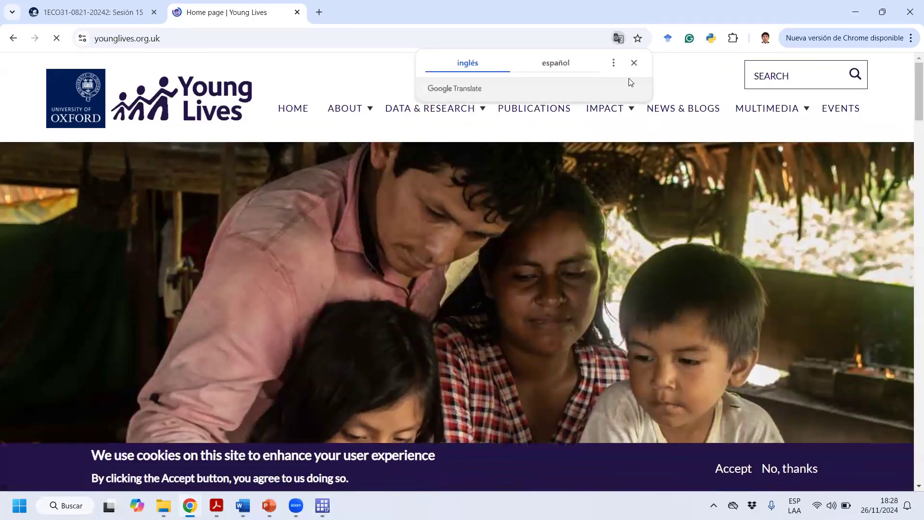
{"action": "left_click", "coordinate": [635, 67]}
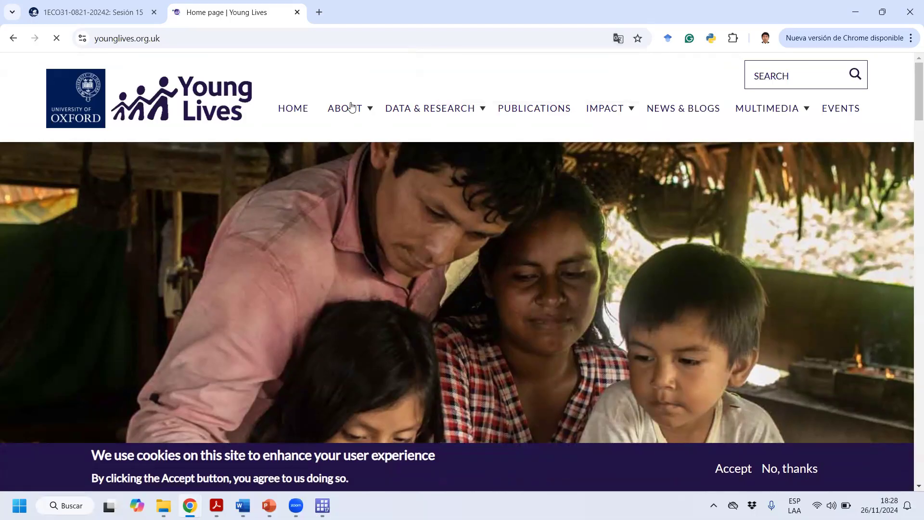
Look through the site's About and Data & Research sections and open the Countries page.
{"action": "left_click", "coordinate": [345, 108]}
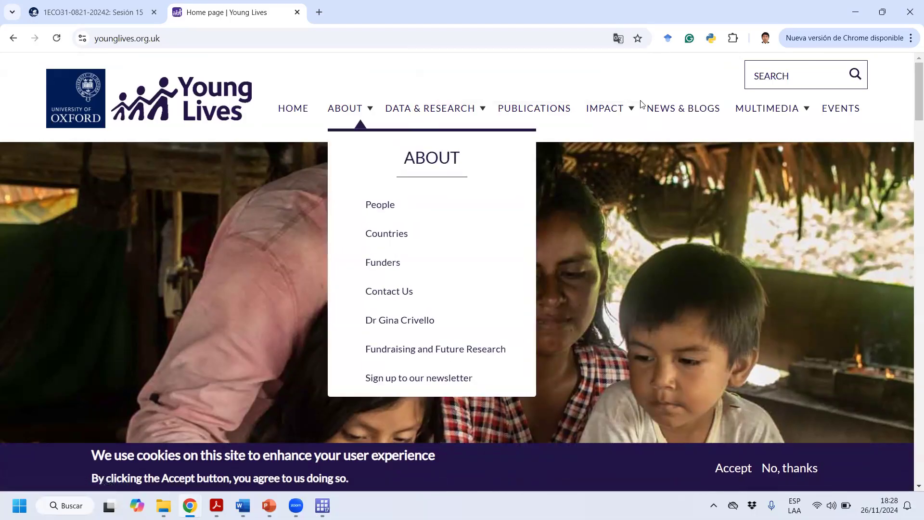
{"action": "left_click", "coordinate": [477, 108]}
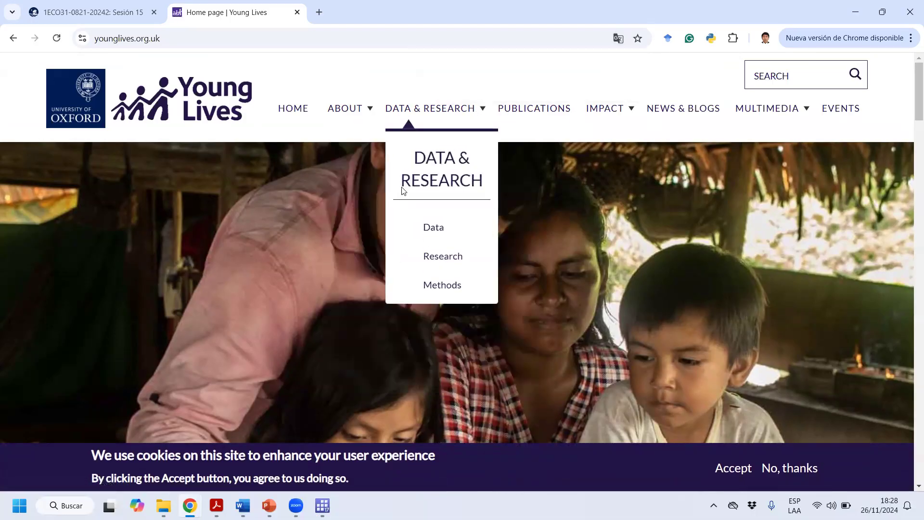
{"action": "left_click", "coordinate": [355, 110]}
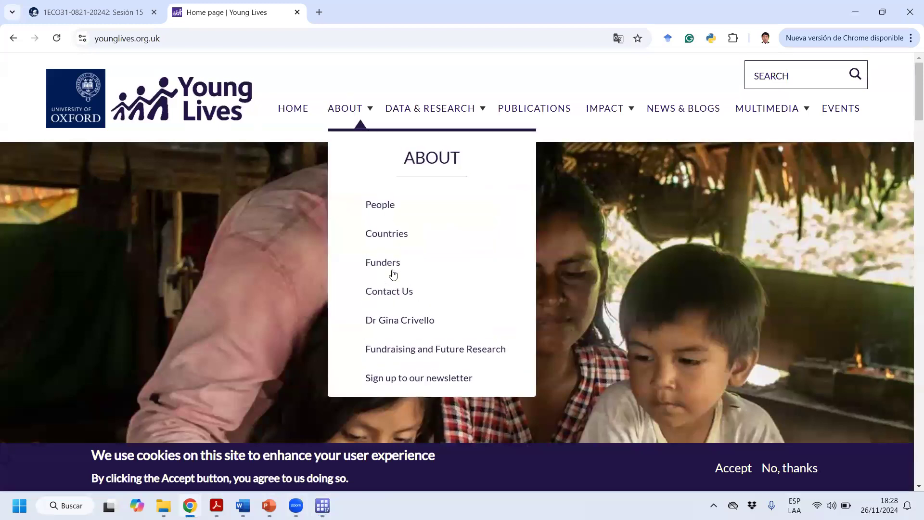
{"action": "left_click", "coordinate": [398, 236]}
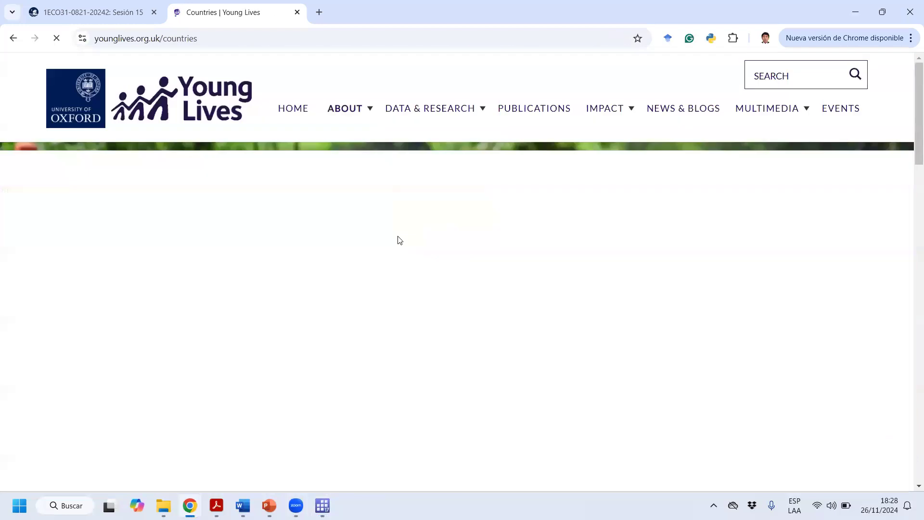
Examine the Countries page's introduction and its entries for Ethiopia, India, Peru and Vietnam.
{"action": "scroll", "coordinate": [552, 338], "scroll_direction": "down", "scroll_amount": 20}
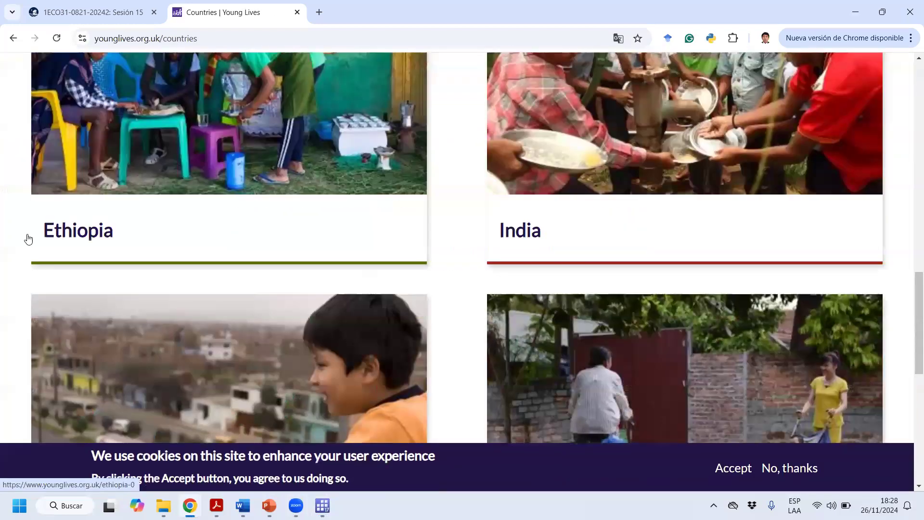
{"action": "scroll", "coordinate": [529, 234], "scroll_direction": "down", "scroll_amount": 6}
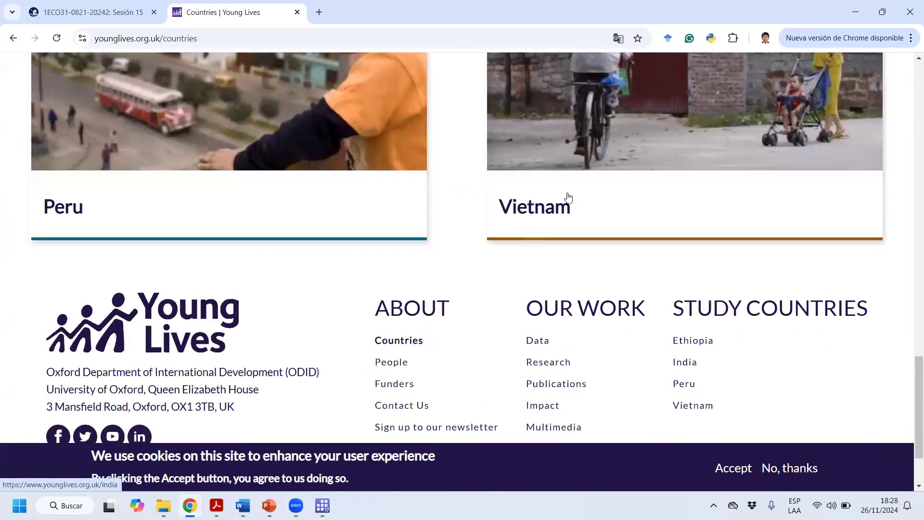
{"action": "scroll", "coordinate": [226, 264], "scroll_direction": "up", "scroll_amount": 8}
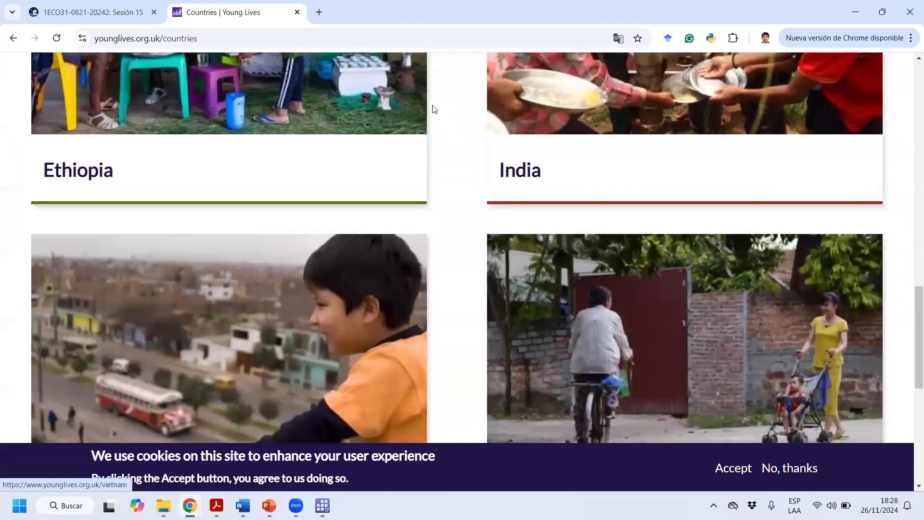
{"action": "scroll", "coordinate": [495, 111], "scroll_direction": "up", "scroll_amount": 4}
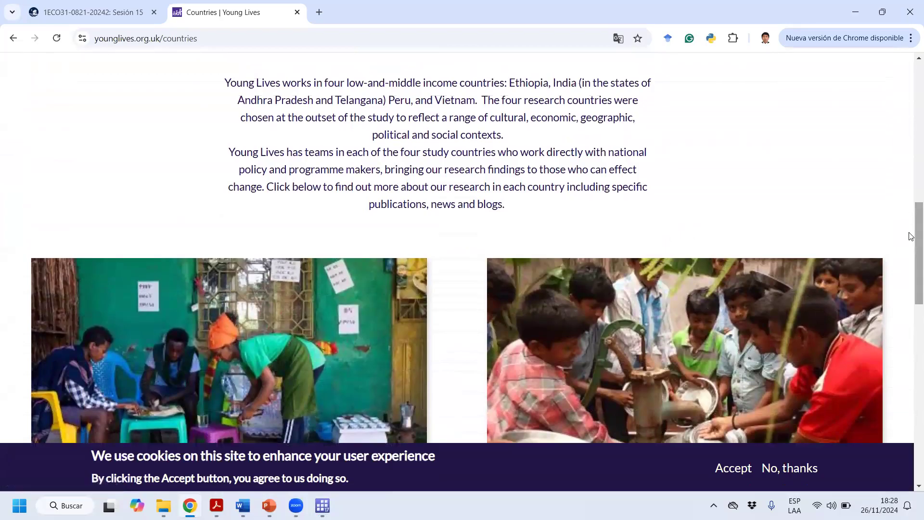
{"action": "left_click_drag", "start_coordinate": [911, 236], "coordinate": [911, 409]}
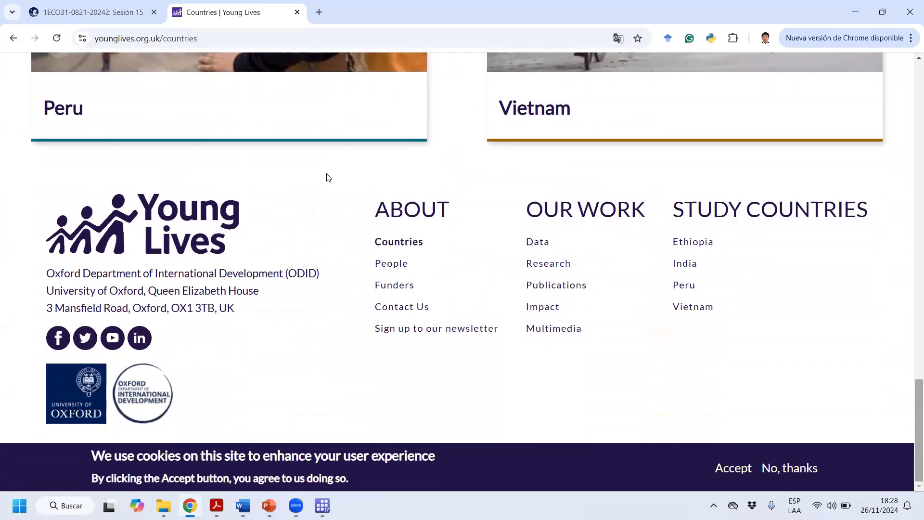
{"action": "scroll", "coordinate": [454, 227], "scroll_direction": "up", "scroll_amount": 10}
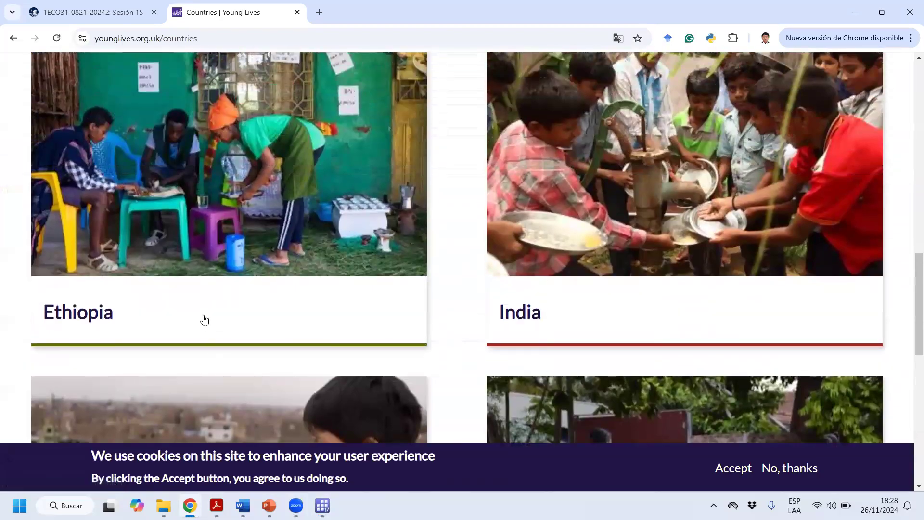
{"action": "scroll", "coordinate": [94, 369], "scroll_direction": "down", "scroll_amount": 3}
{"action": "scroll", "coordinate": [119, 368], "scroll_direction": "down", "scroll_amount": 1}
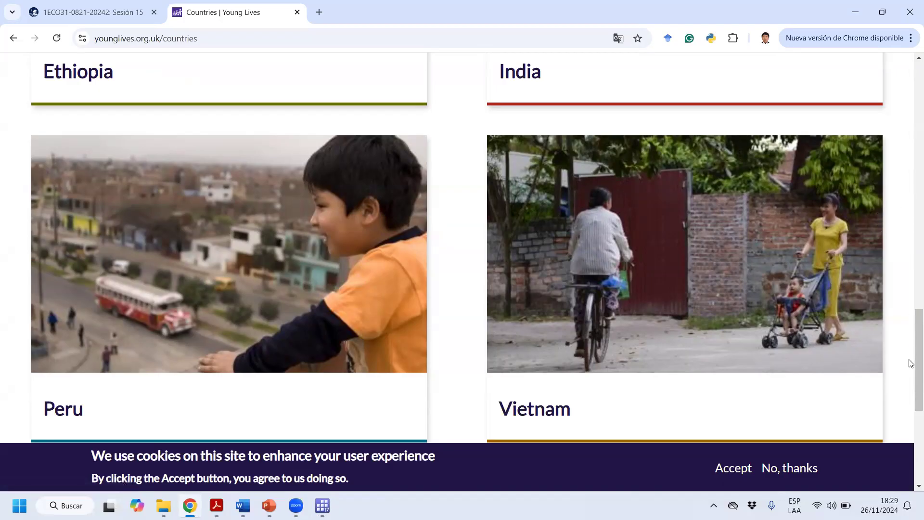
{"action": "left_click_drag", "start_coordinate": [911, 380], "coordinate": [911, 121]}
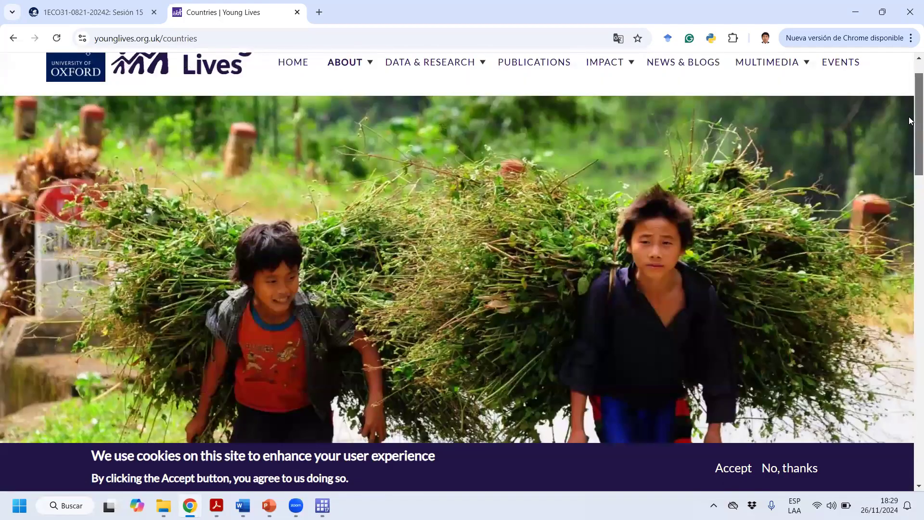
{"action": "scroll", "coordinate": [911, 120], "scroll_direction": "up", "scroll_amount": 1}
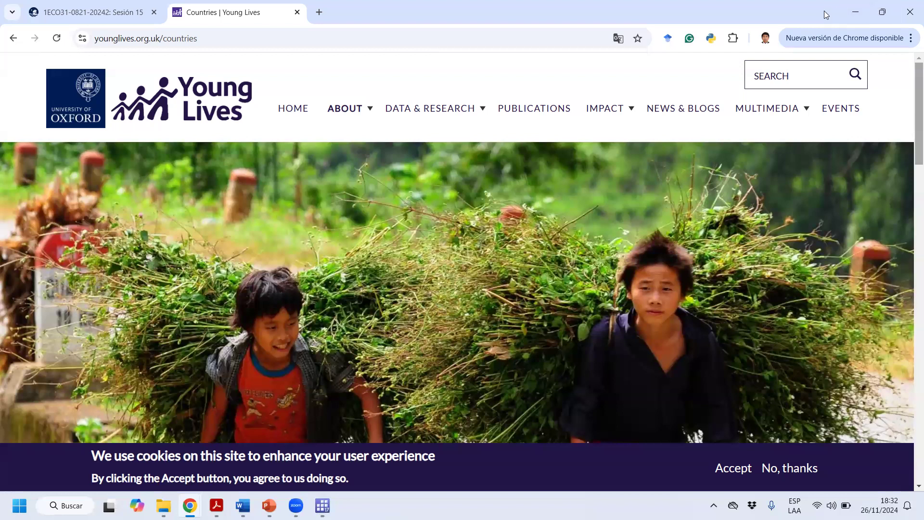
Return to Stata's data browser, widen the data grid, and inspect the childid column down to the final observations.
{"action": "left_click", "coordinate": [856, 5]}
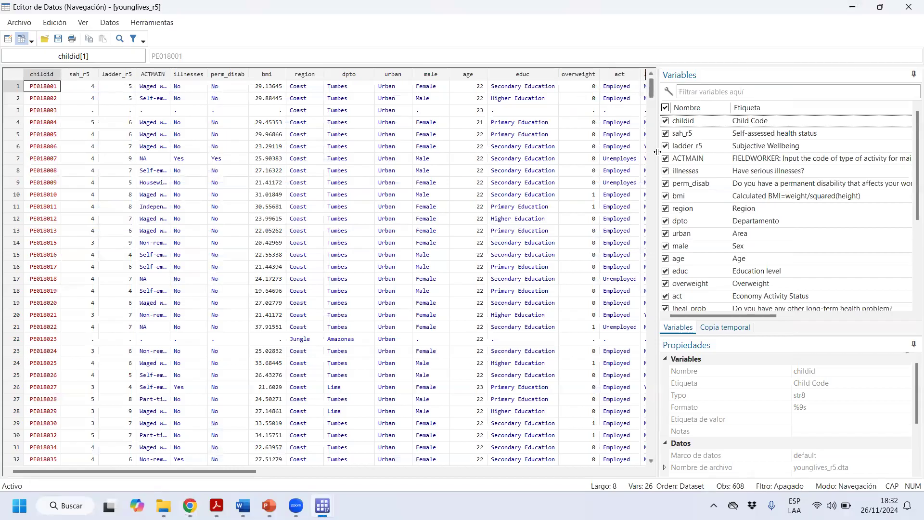
{"action": "left_click_drag", "start_coordinate": [657, 152], "coordinate": [811, 152]}
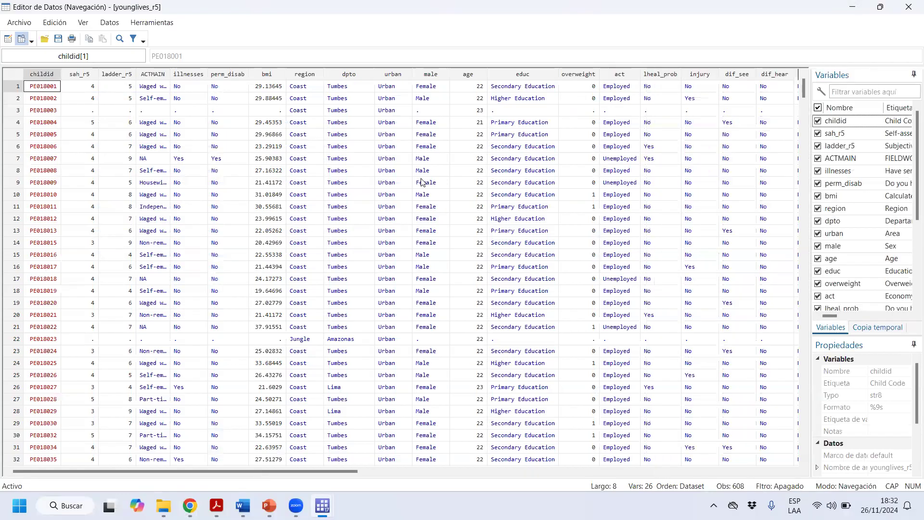
{"action": "left_click", "coordinate": [45, 76]}
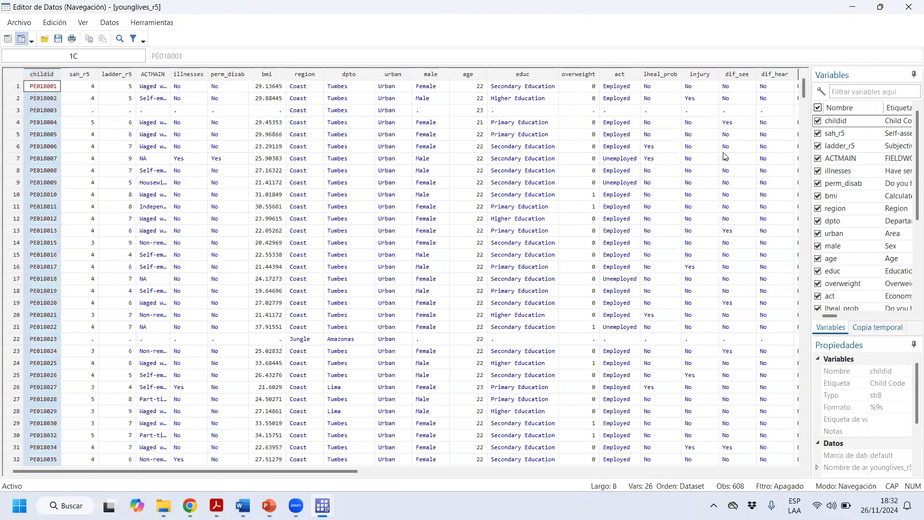
{"action": "scroll", "coordinate": [769, 208], "scroll_direction": "down", "scroll_amount": 7}
{"action": "scroll", "coordinate": [768, 208], "scroll_direction": "down", "scroll_amount": 8}
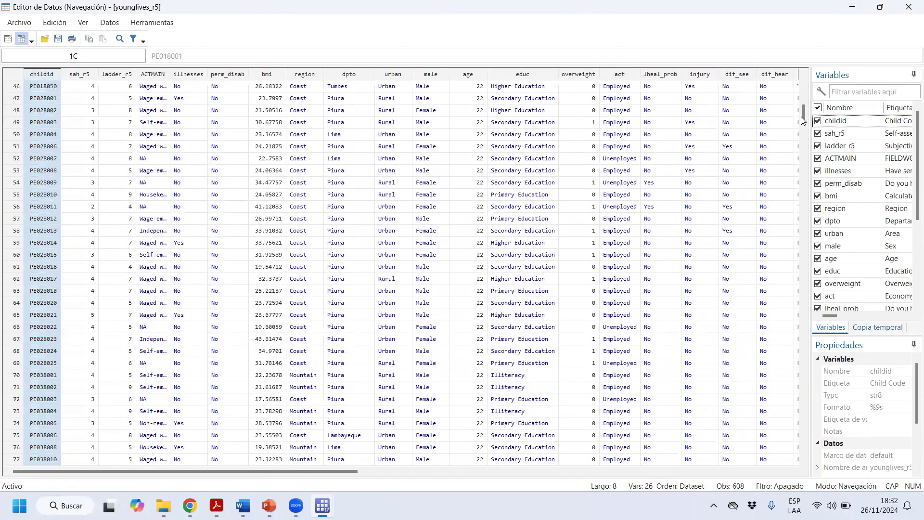
{"action": "scroll", "coordinate": [770, 313], "scroll_direction": "down", "scroll_amount": 20}
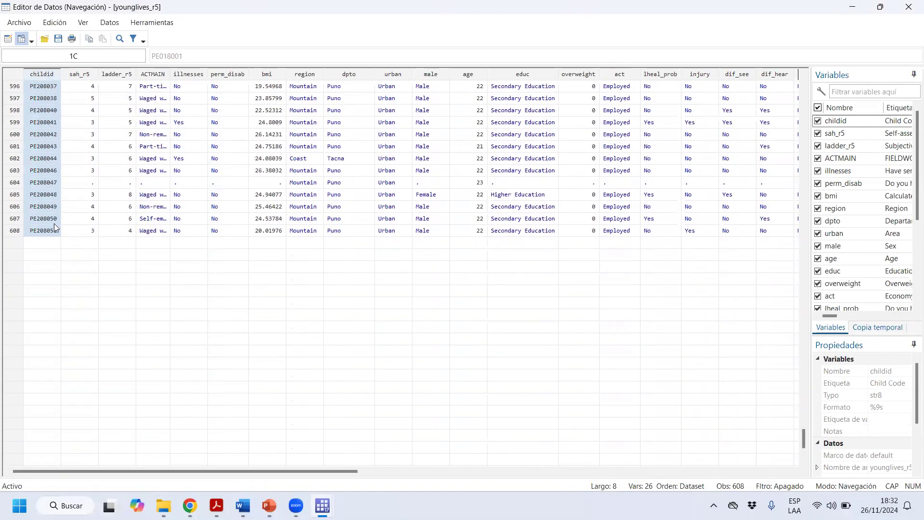
{"action": "left_click", "coordinate": [54, 220]}
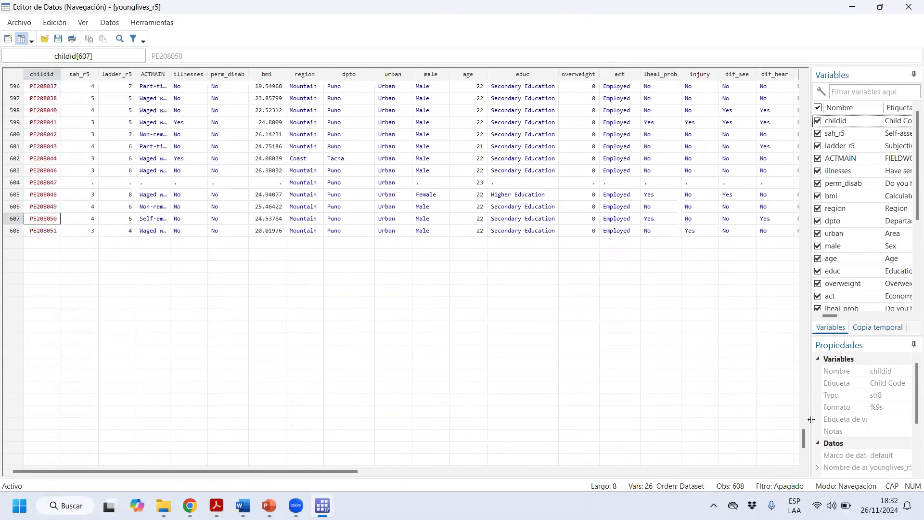
Return to the first observations, widen the variable list until the labels are readable, and inspect the ladder_r5 variable's properties.
{"action": "left_click_drag", "start_coordinate": [803, 439], "coordinate": [803, 92]}
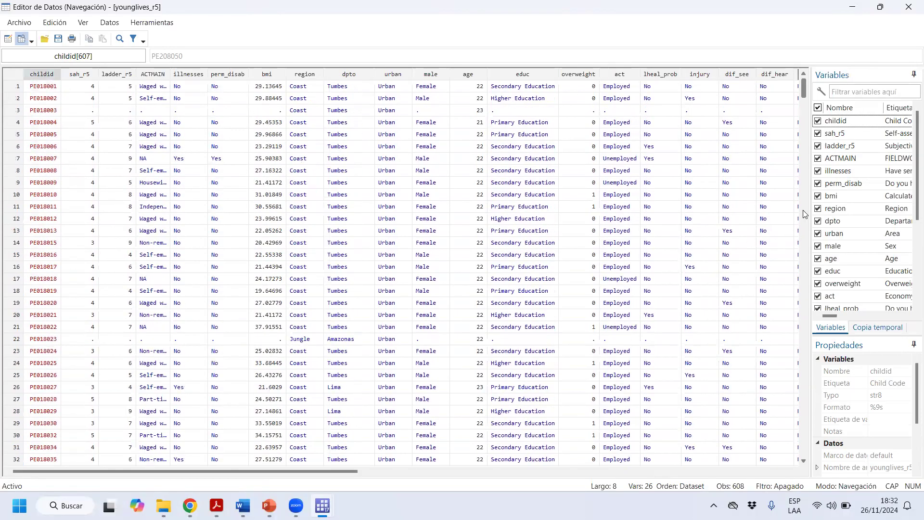
{"action": "left_click_drag", "start_coordinate": [811, 207], "coordinate": [688, 207]}
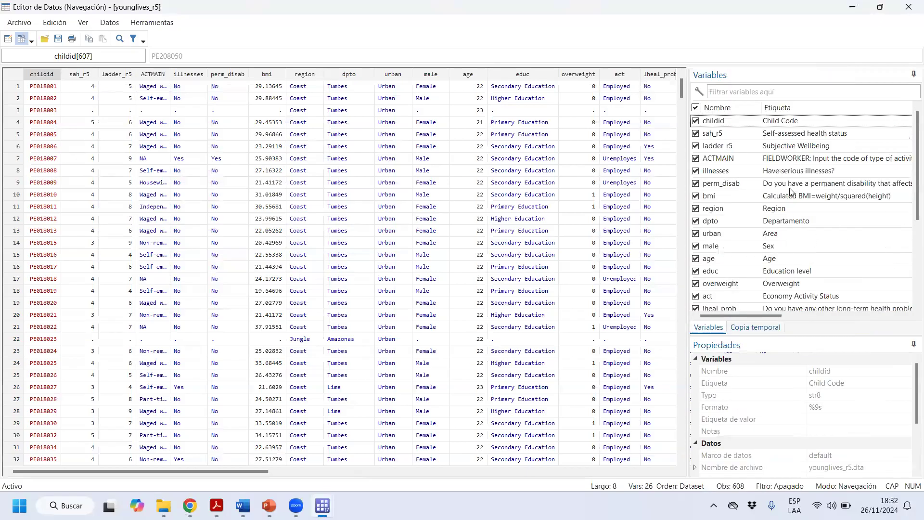
{"action": "left_click", "coordinate": [797, 152]}
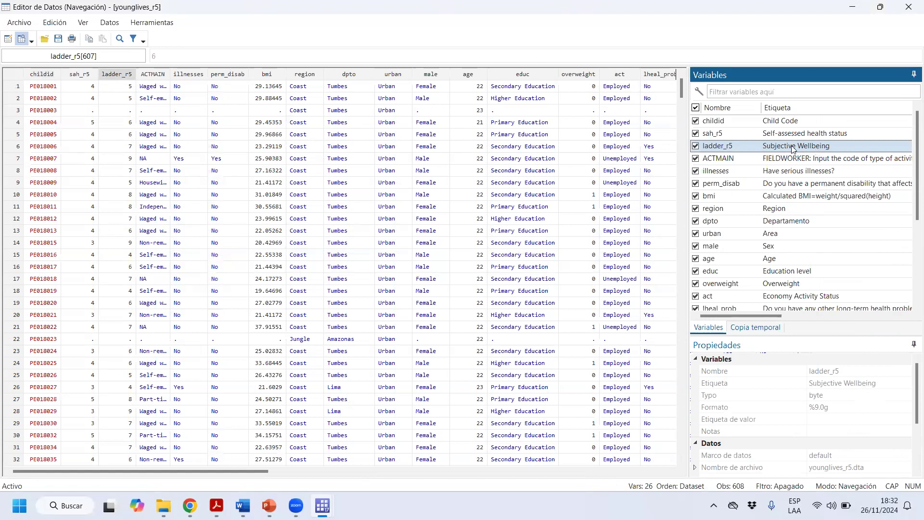
{"action": "left_click", "coordinate": [750, 154]}
{"action": "left_click", "coordinate": [750, 147]}
Examine the ladder_r5 column's values down through the observations and return to its first row.
{"action": "left_click", "coordinate": [111, 73]}
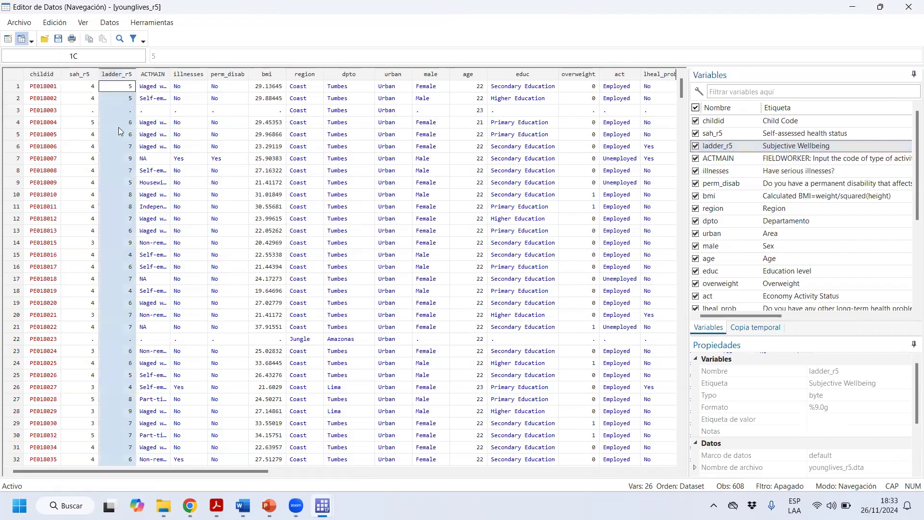
{"action": "left_click", "coordinate": [119, 145]}
{"action": "scroll", "coordinate": [123, 192], "scroll_direction": "down", "scroll_amount": 20}
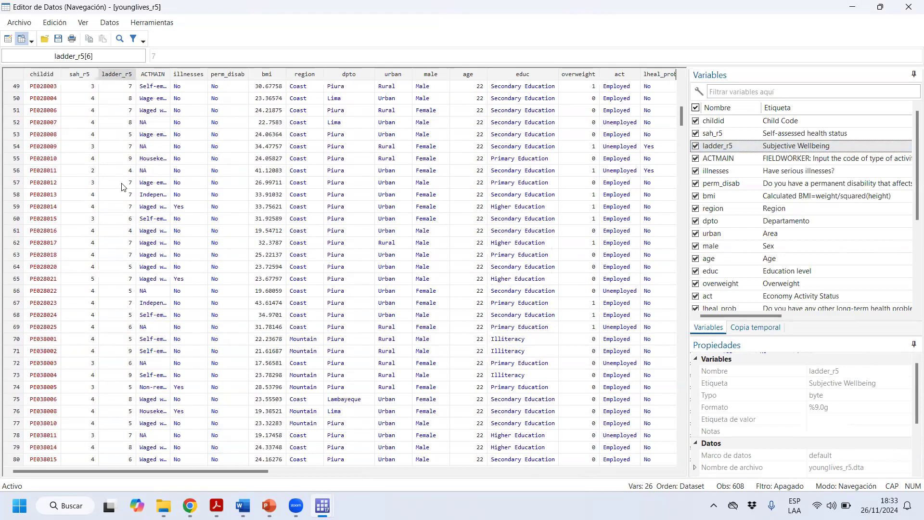
{"action": "scroll", "coordinate": [124, 225], "scroll_direction": "down", "scroll_amount": 19}
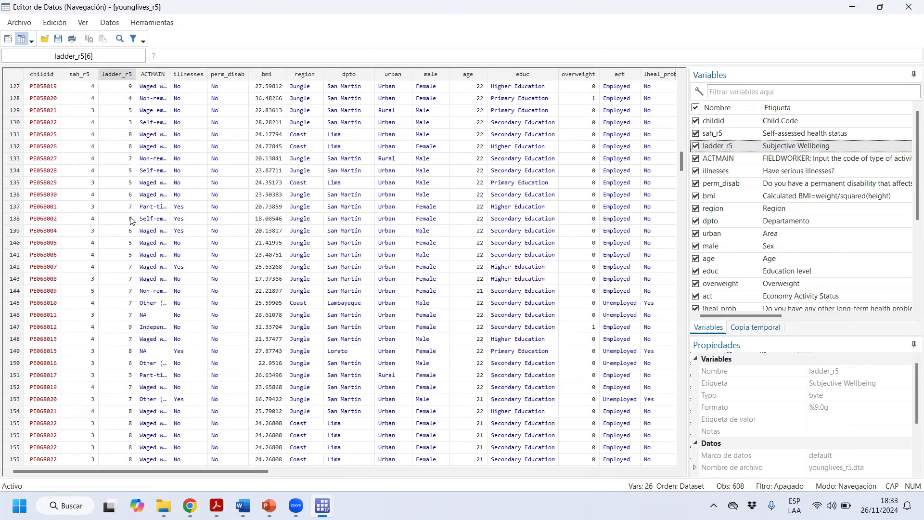
{"action": "scroll", "coordinate": [129, 205], "scroll_direction": "down", "scroll_amount": 12}
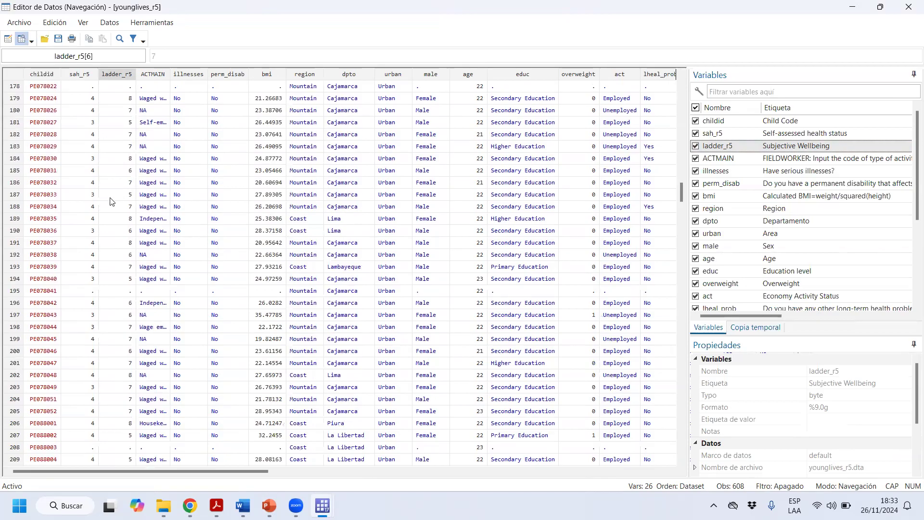
{"action": "scroll", "coordinate": [124, 183], "scroll_direction": "up", "scroll_amount": 6}
{"action": "left_click_drag", "start_coordinate": [682, 186], "coordinate": [683, 72]}
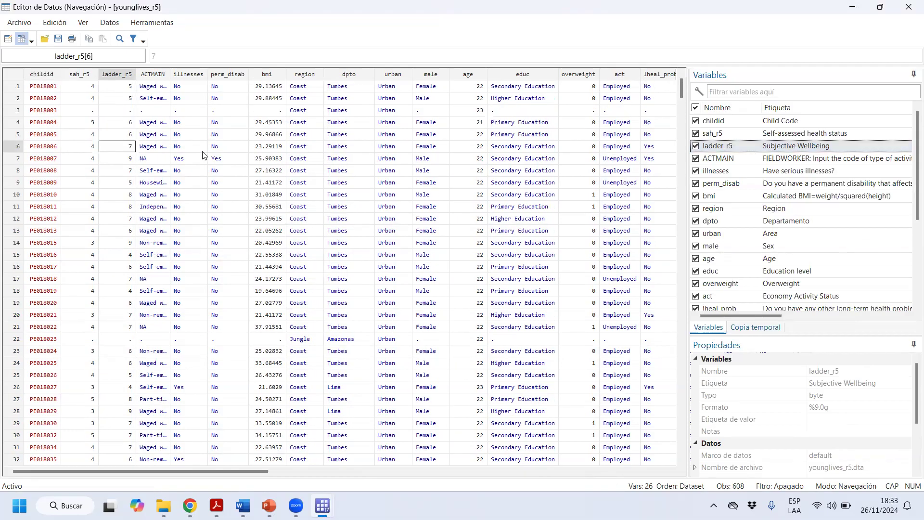
{"action": "left_click", "coordinate": [128, 89]}
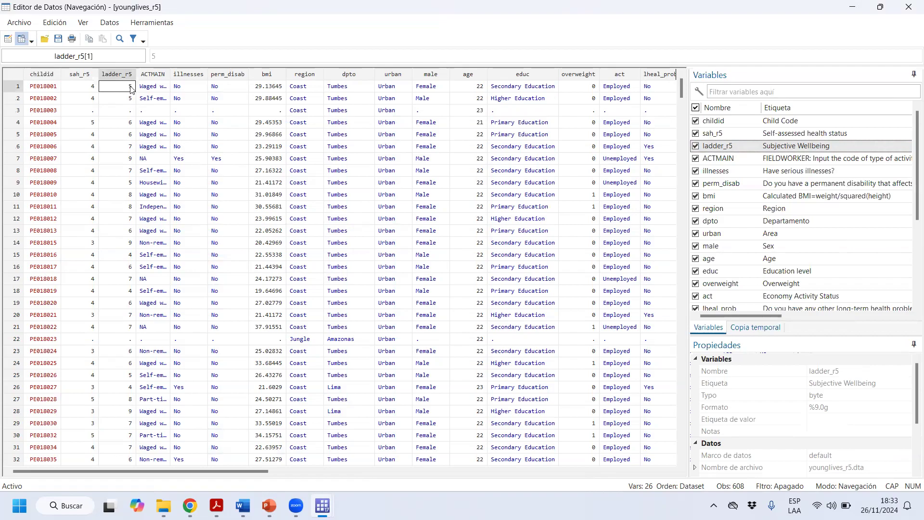
{"action": "left_click", "coordinate": [130, 75]}
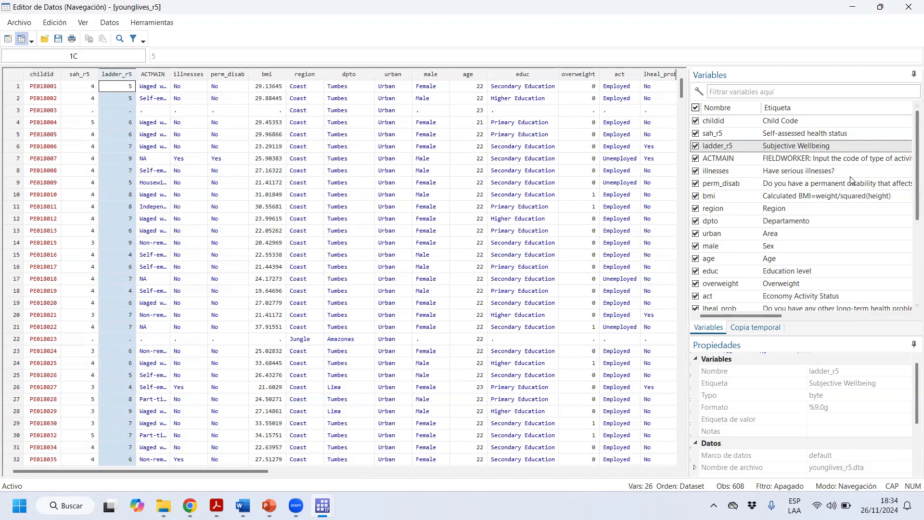
Inspect the illnesses, perm_disab, bmi and region variables and look through their data.
{"action": "left_click", "coordinate": [819, 171]}
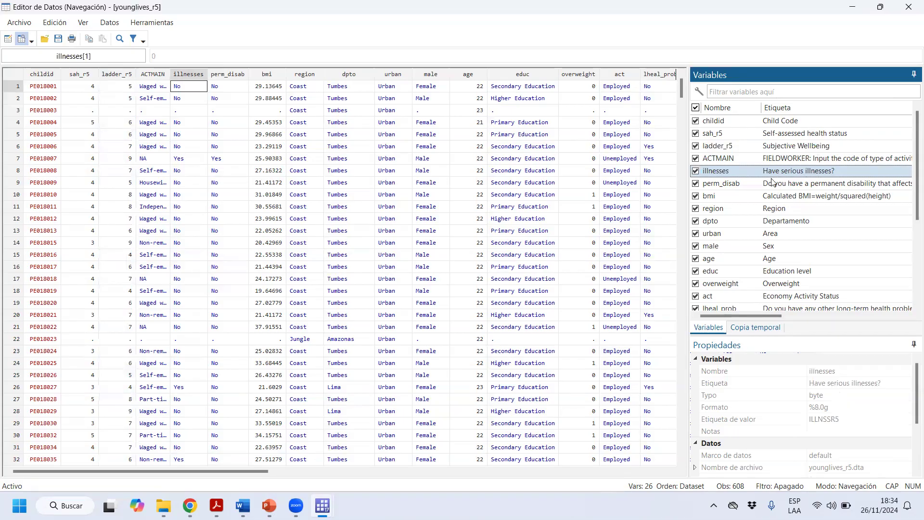
{"action": "left_click", "coordinate": [741, 189]}
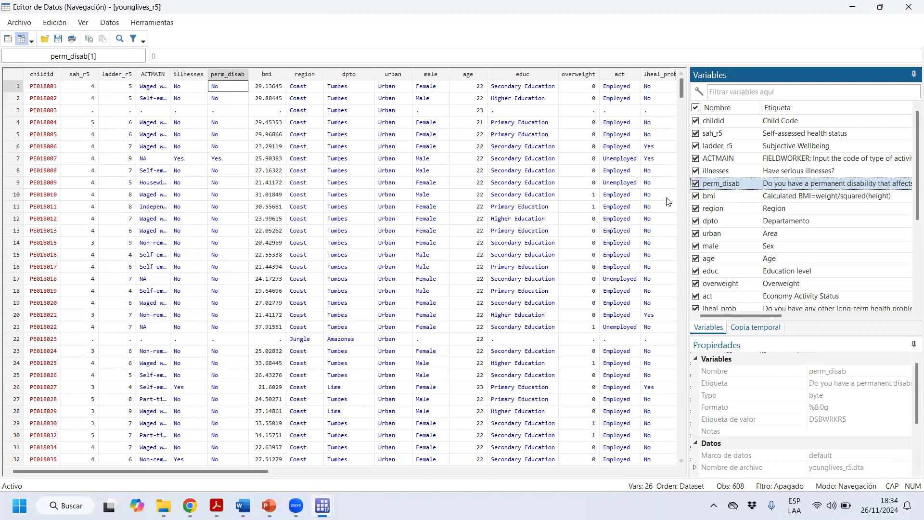
{"action": "left_click", "coordinate": [822, 198]}
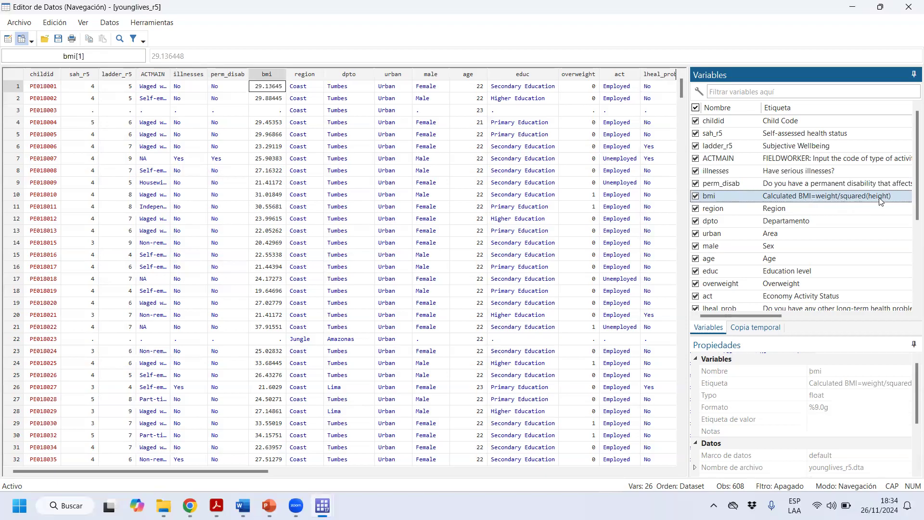
{"action": "left_click", "coordinate": [812, 208]}
{"action": "scroll", "coordinate": [336, 270], "scroll_direction": "down", "scroll_amount": 6}
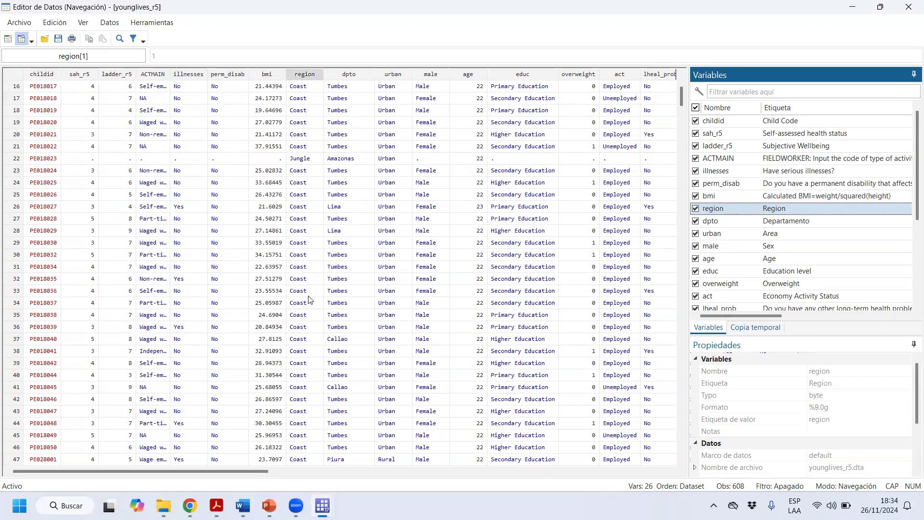
Inspect the dpto, urban, male, age, educ, overweight and act variables in the variable list.
{"action": "left_click", "coordinate": [771, 225]}
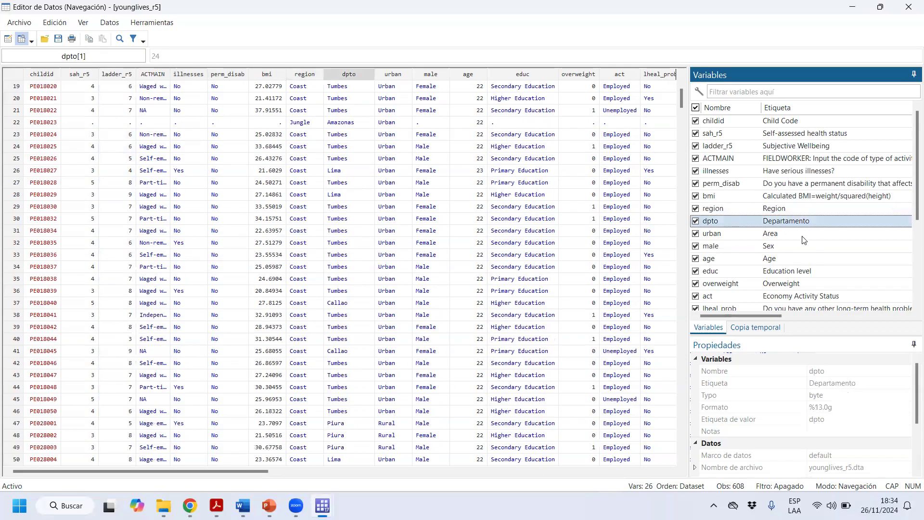
{"action": "left_click", "coordinate": [784, 235]}
{"action": "left_click", "coordinate": [786, 247]}
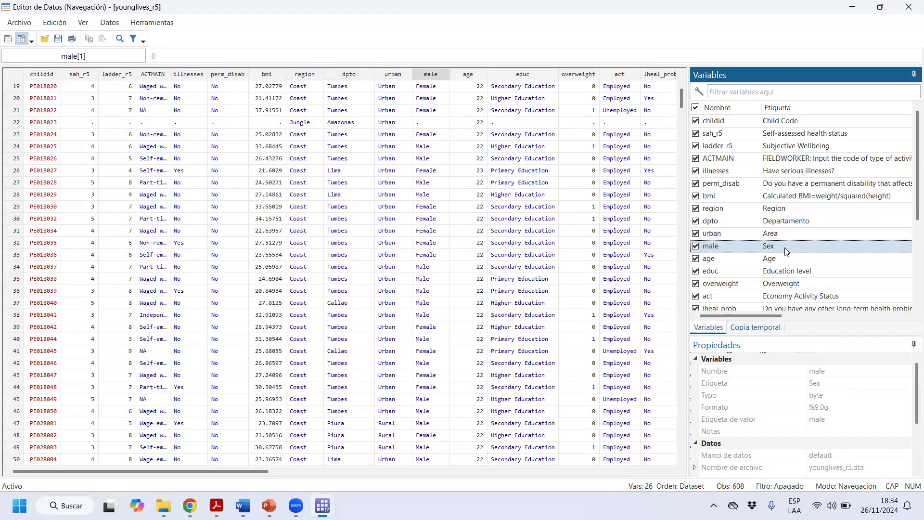
{"action": "left_click", "coordinate": [775, 260]}
{"action": "left_click", "coordinate": [793, 272]}
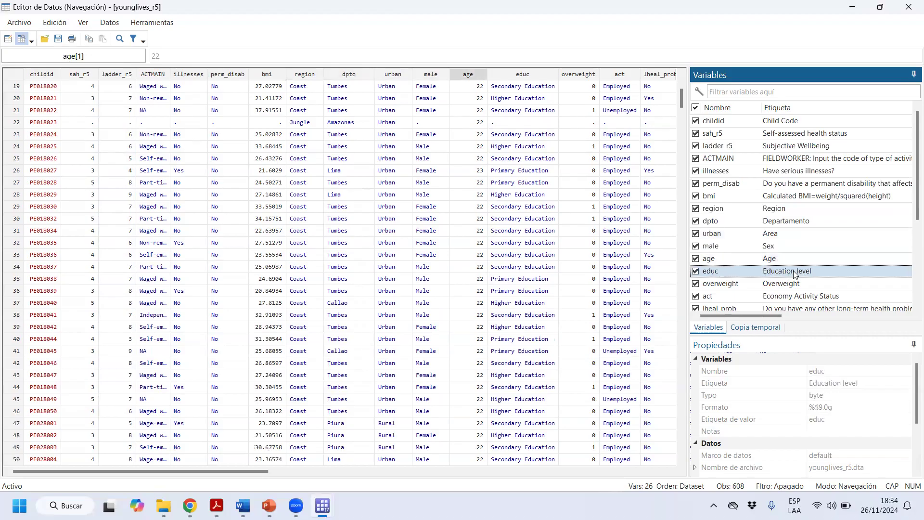
{"action": "scroll", "coordinate": [795, 274], "scroll_direction": "down", "scroll_amount": 2}
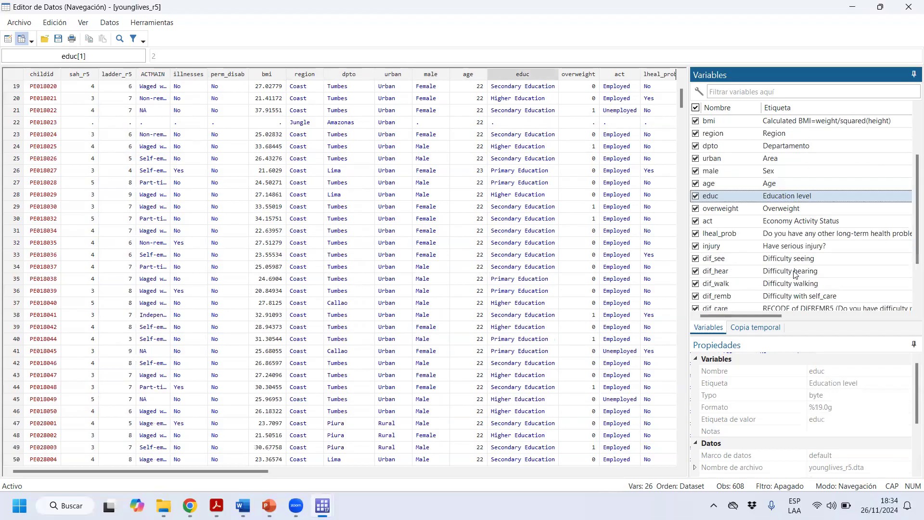
{"action": "left_click", "coordinate": [798, 211]}
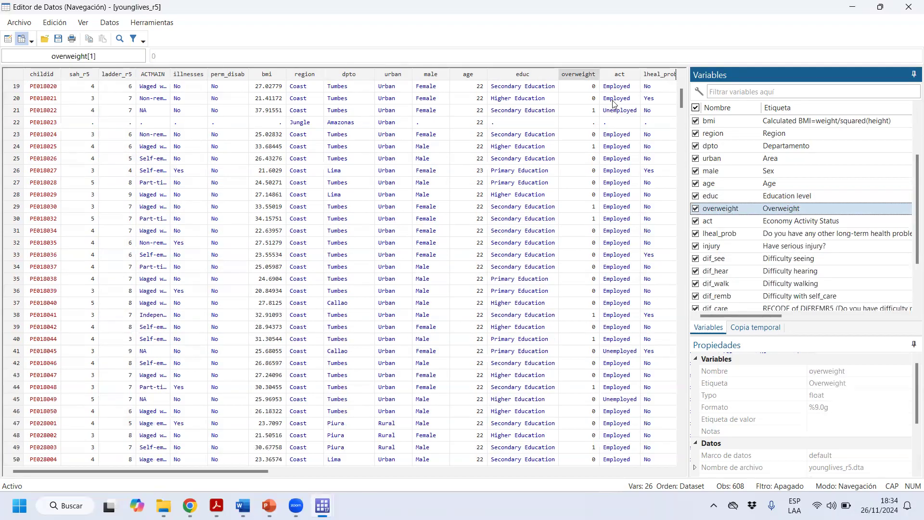
{"action": "left_click", "coordinate": [794, 224]}
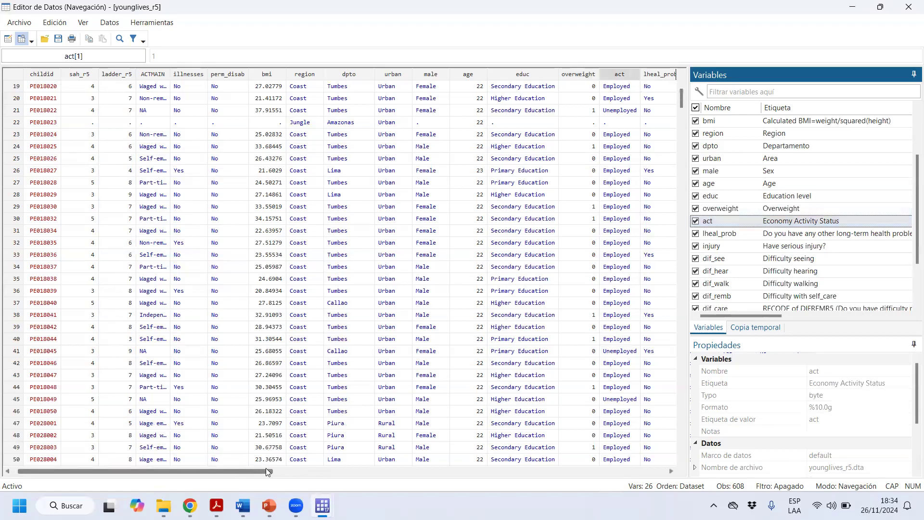
Inspect the lheal_prob and injury variables and check the age value of the last observation.
{"action": "left_click_drag", "start_coordinate": [266, 468], "coordinate": [322, 466]}
{"action": "left_click", "coordinate": [813, 235]}
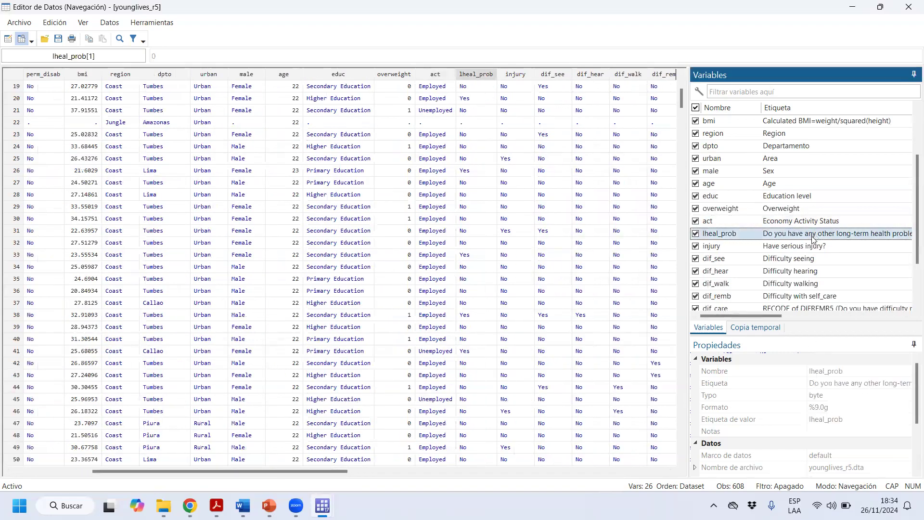
{"action": "left_click", "coordinate": [807, 249]}
{"action": "scroll", "coordinate": [342, 173], "scroll_direction": "down", "scroll_amount": 3}
{"action": "left_click_drag", "start_coordinate": [680, 99], "coordinate": [680, 451]}
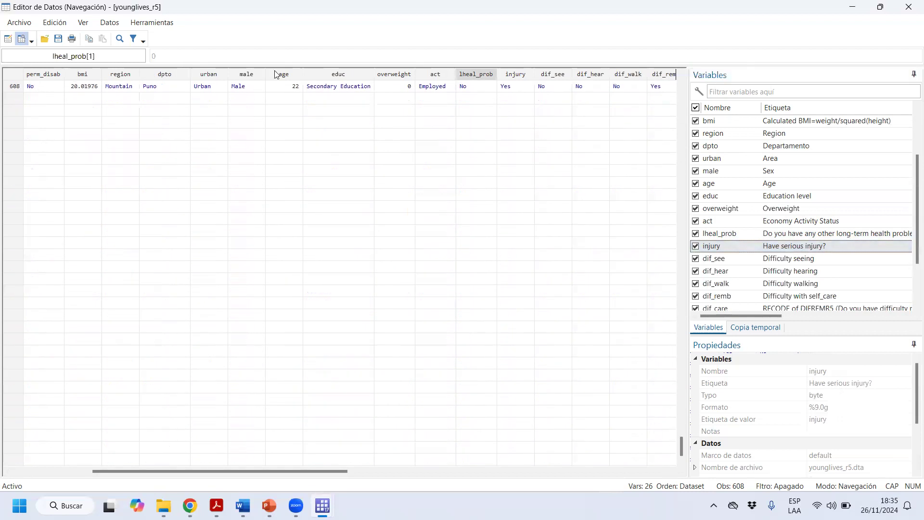
{"action": "left_click", "coordinate": [291, 90]}
{"action": "scroll", "coordinate": [843, 246], "scroll_direction": "down", "scroll_amount": 2}
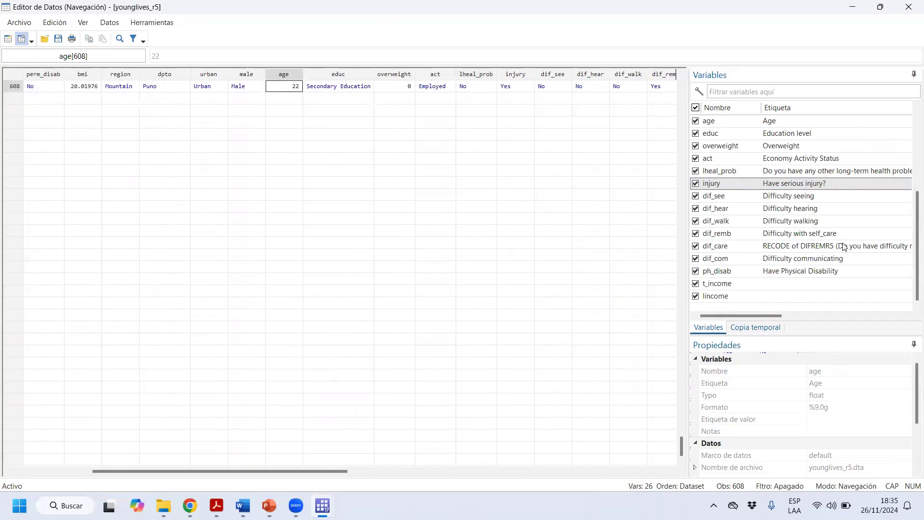
Inspect the difficulty variables dif_see, dif_hear, dif_walk and dif_remb, return to the first observation, and close the data browser.
{"action": "left_click", "coordinate": [818, 200]}
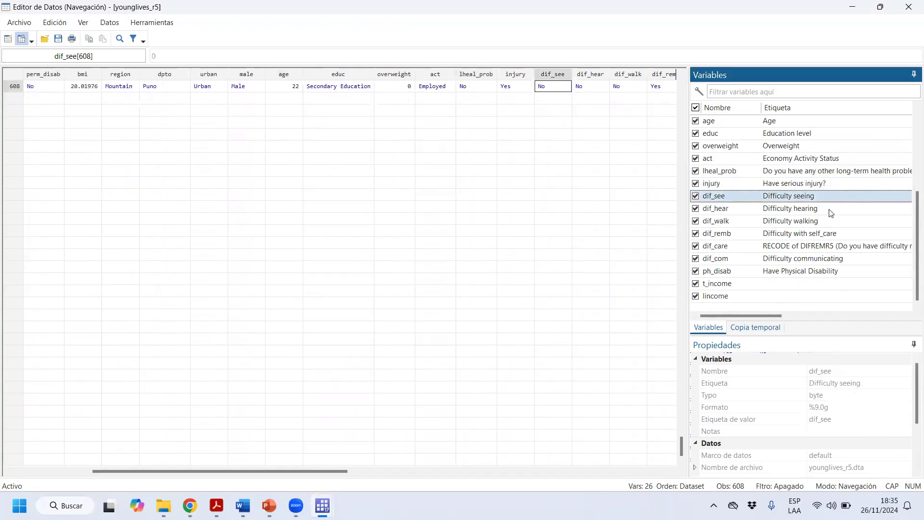
{"action": "left_click", "coordinate": [831, 213]}
{"action": "left_click", "coordinate": [822, 221]}
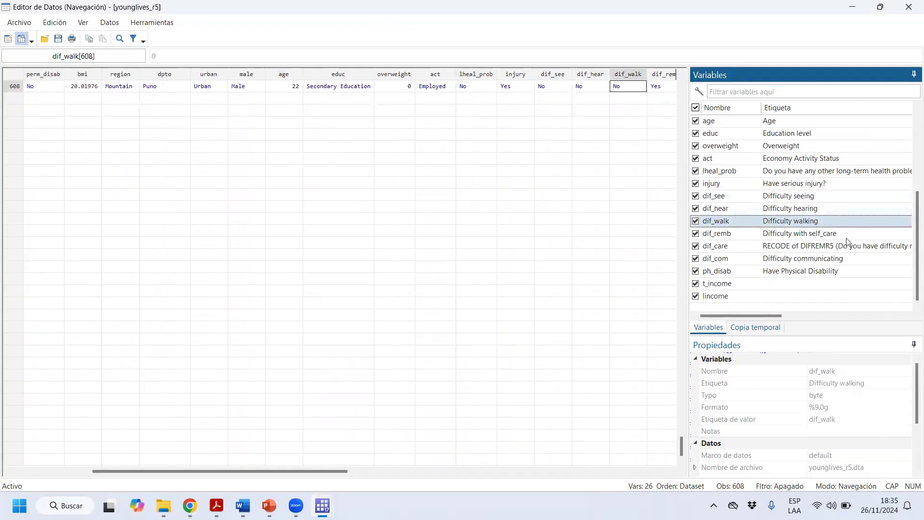
{"action": "left_click", "coordinate": [855, 238]}
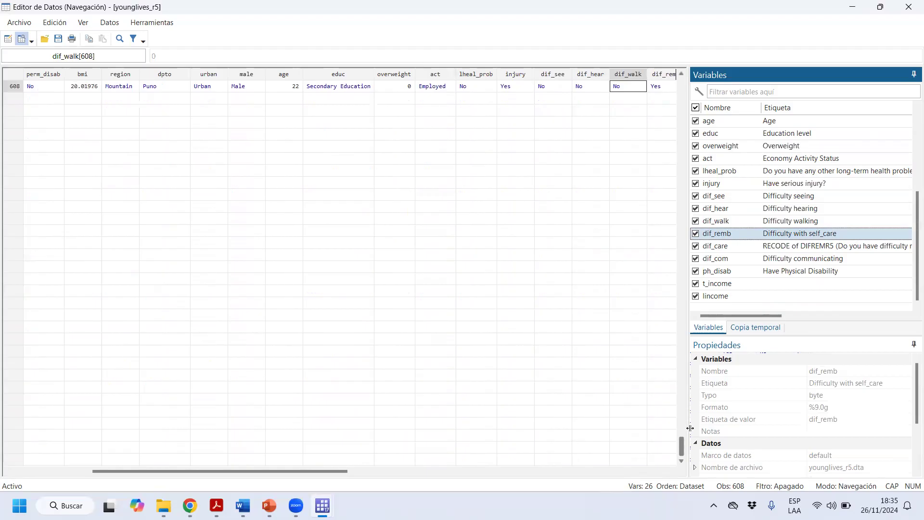
{"action": "left_click_drag", "start_coordinate": [682, 445], "coordinate": [664, 91]}
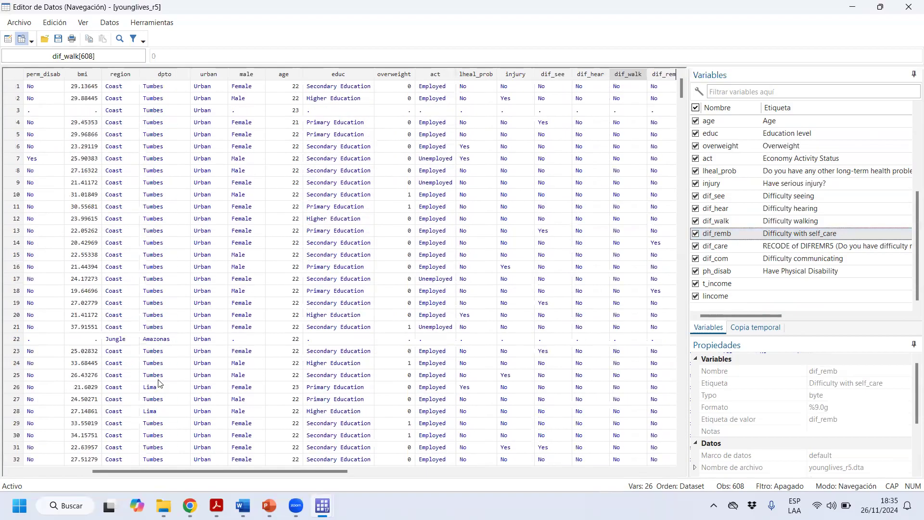
{"action": "left_click", "coordinate": [908, 7]}
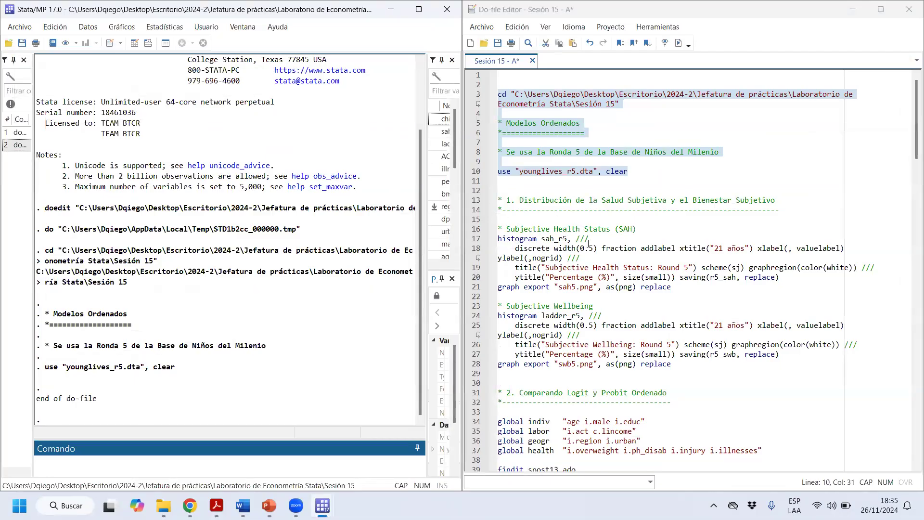
Run the do-file's sah_r5 histogram command and place the resulting graph window beside the do-file.
{"action": "left_click_drag", "start_coordinate": [499, 238], "coordinate": [537, 238]}
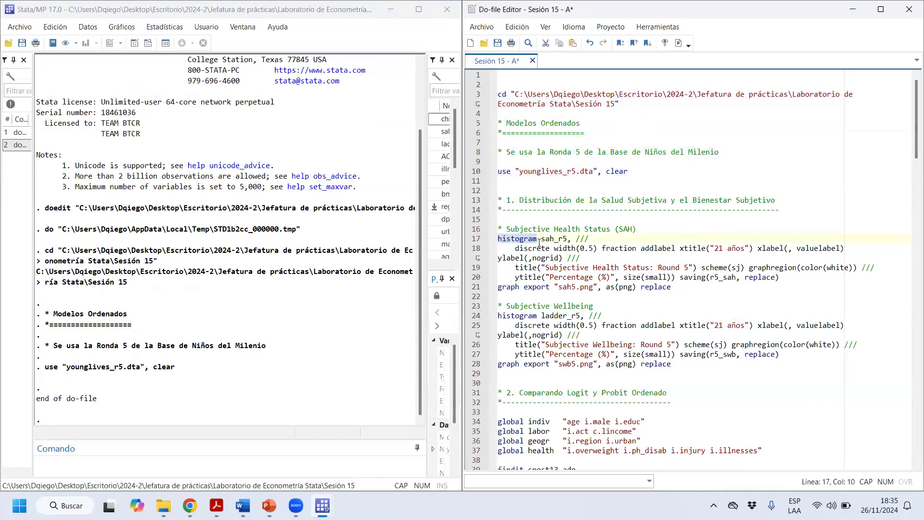
{"action": "left_click_drag", "start_coordinate": [541, 239], "coordinate": [571, 276]}
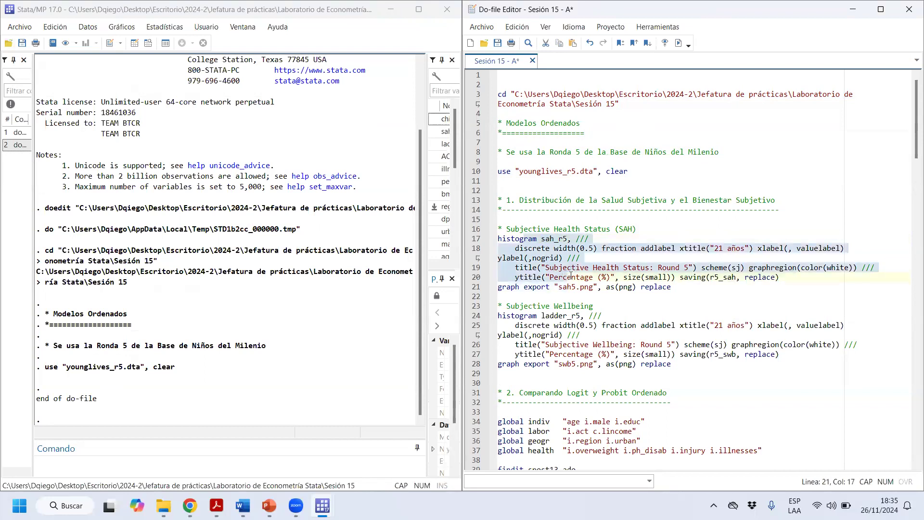
{"action": "left_click", "coordinate": [678, 43]}
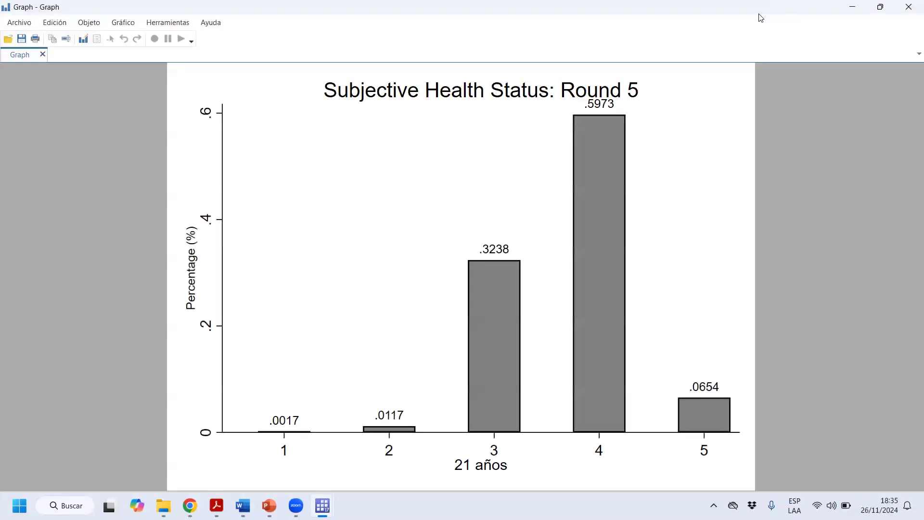
{"action": "left_click", "coordinate": [880, 7]}
Examine the sah_r5 histogram command's discrete, title and saving options against the graph.
{"action": "left_click", "coordinate": [515, 248]}
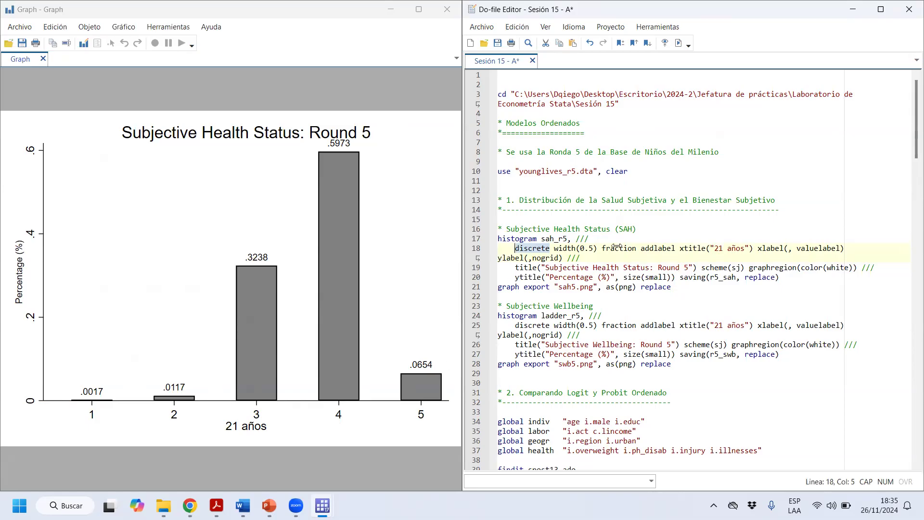
{"action": "left_click", "coordinate": [592, 239]}
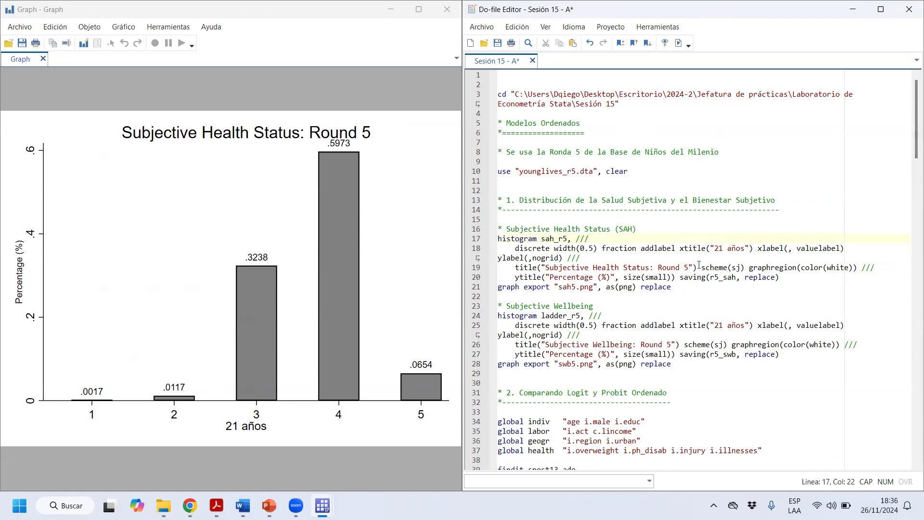
{"action": "mouse_move", "coordinate": [646, 265]}
{"action": "left_mouse_down"}
{"action": "mouse_move", "coordinate": [589, 258]}
{"action": "mouse_move", "coordinate": [599, 275]}
{"action": "mouse_move", "coordinate": [602, 265]}
{"action": "mouse_move", "coordinate": [587, 269]}
{"action": "left_mouse_up"}
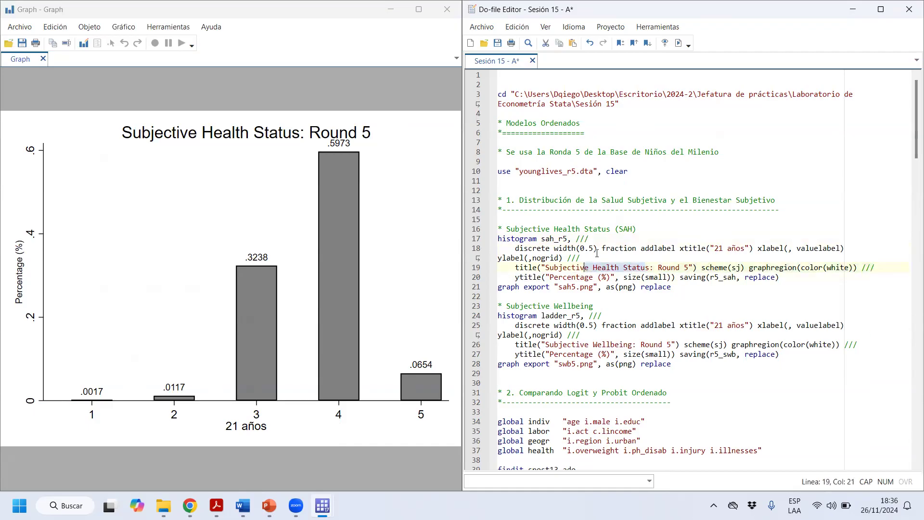
{"action": "left_click", "coordinate": [778, 278]}
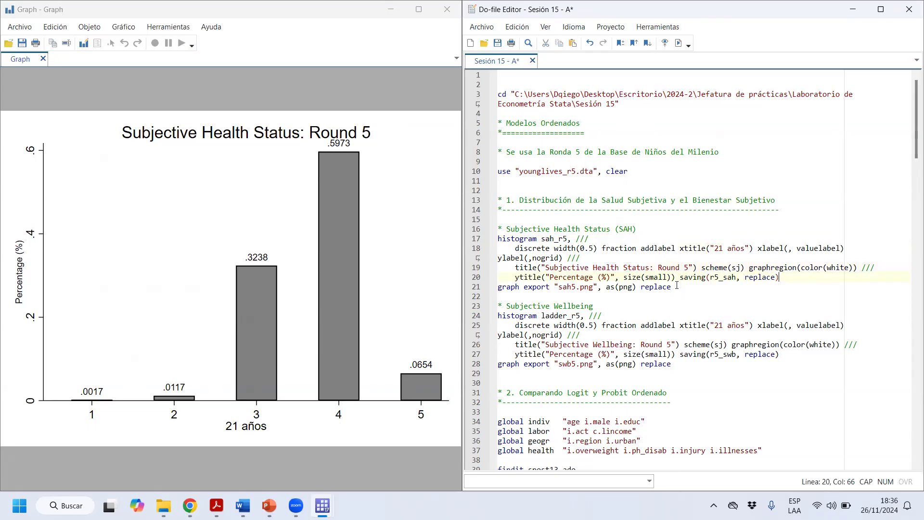
Run the do-file's ladder_r5 histogram block, including the swb5.png export, and close the resulting graph window.
{"action": "left_click", "coordinate": [288, 261]}
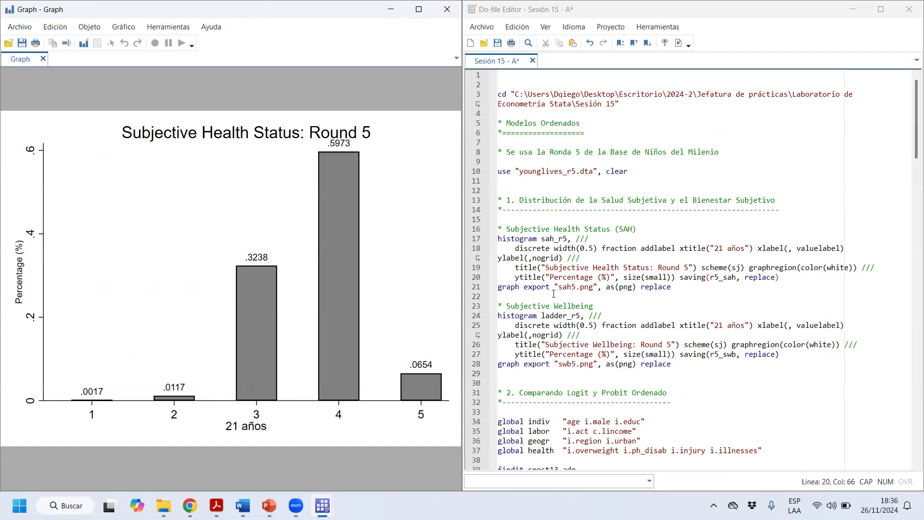
{"action": "left_click_drag", "start_coordinate": [542, 312], "coordinate": [498, 375]}
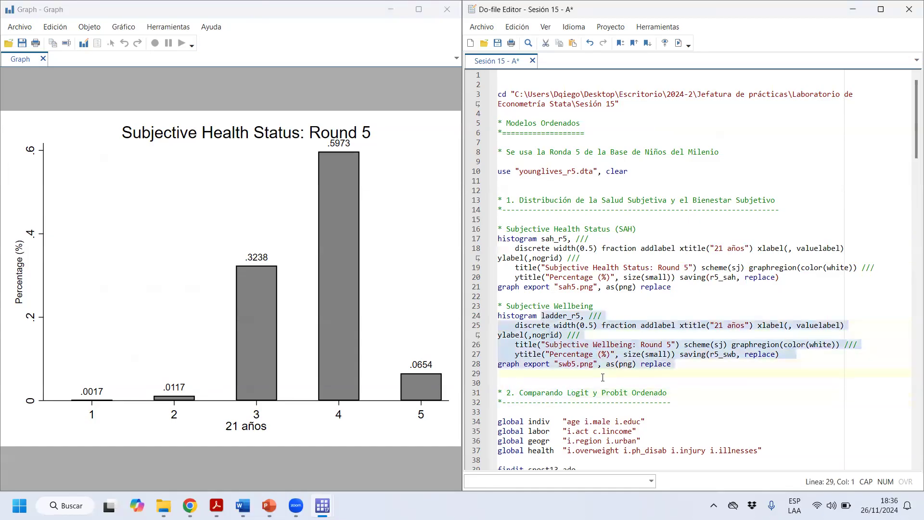
{"action": "left_click", "coordinate": [679, 43]}
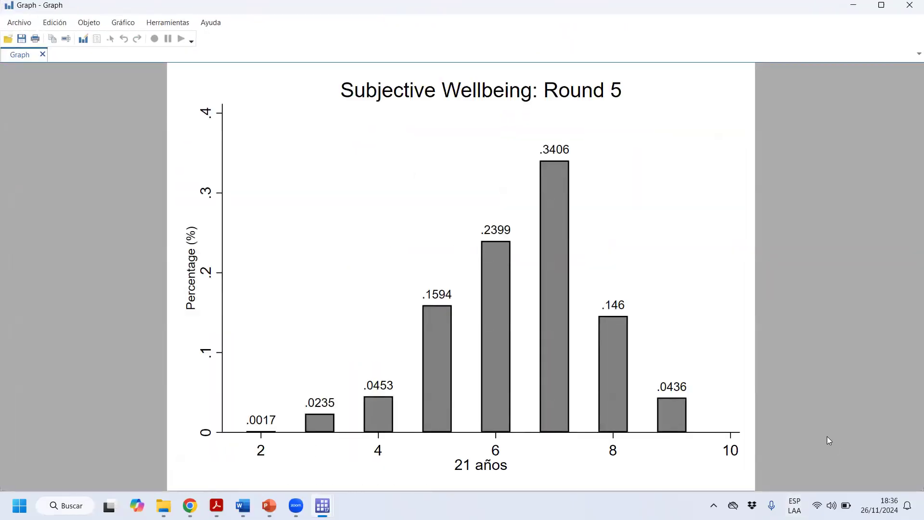
{"action": "left_click", "coordinate": [910, 5]}
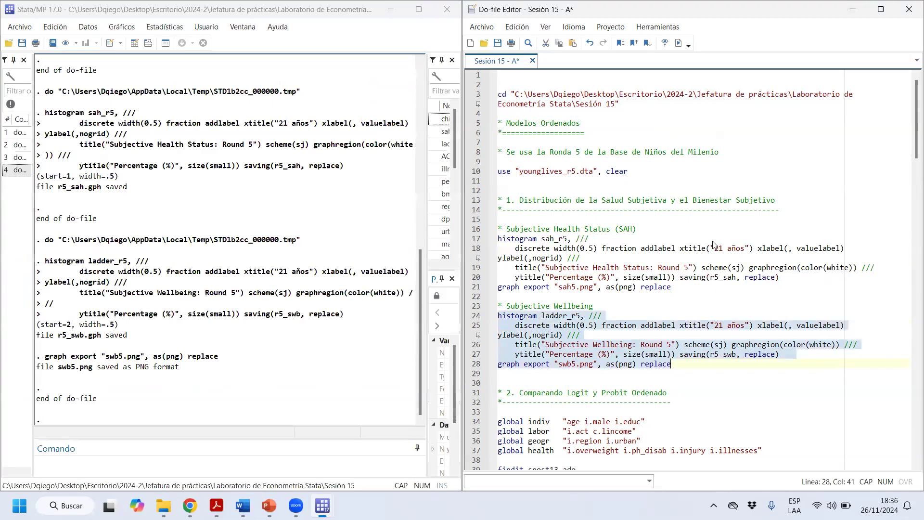
Run the sah_r5 histogram block together with its sah5.png export line, and close the graph window.
{"action": "scroll", "coordinate": [714, 245], "scroll_direction": "down", "scroll_amount": 9}
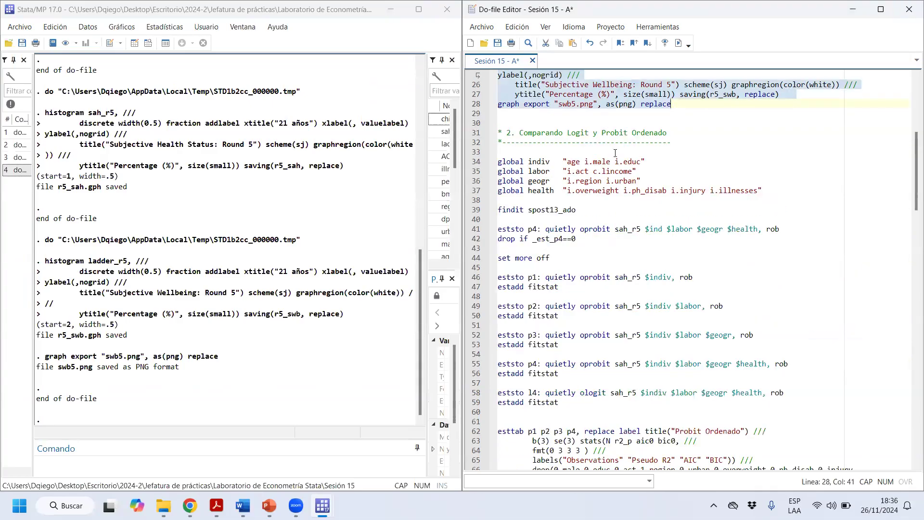
{"action": "scroll", "coordinate": [541, 151], "scroll_direction": "up", "scroll_amount": 4}
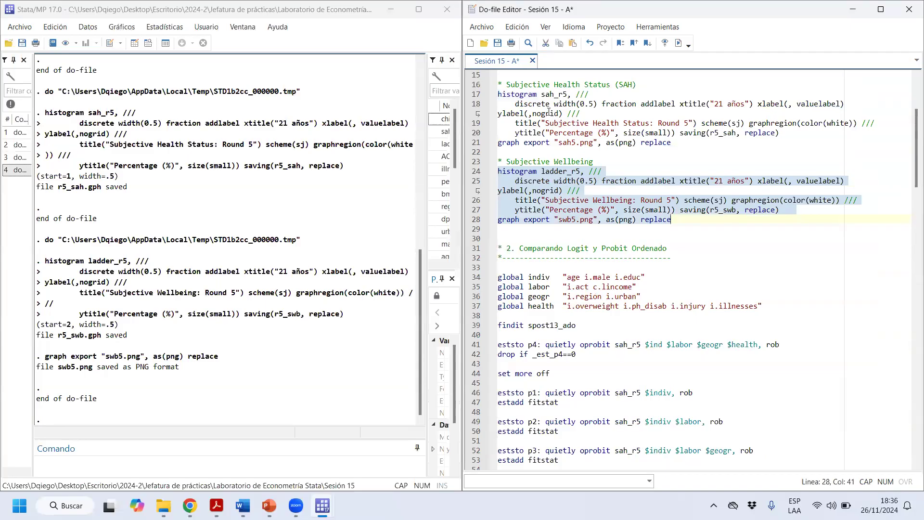
{"action": "left_click_drag", "start_coordinate": [499, 94], "coordinate": [573, 140]}
{"action": "left_click", "coordinate": [679, 43]}
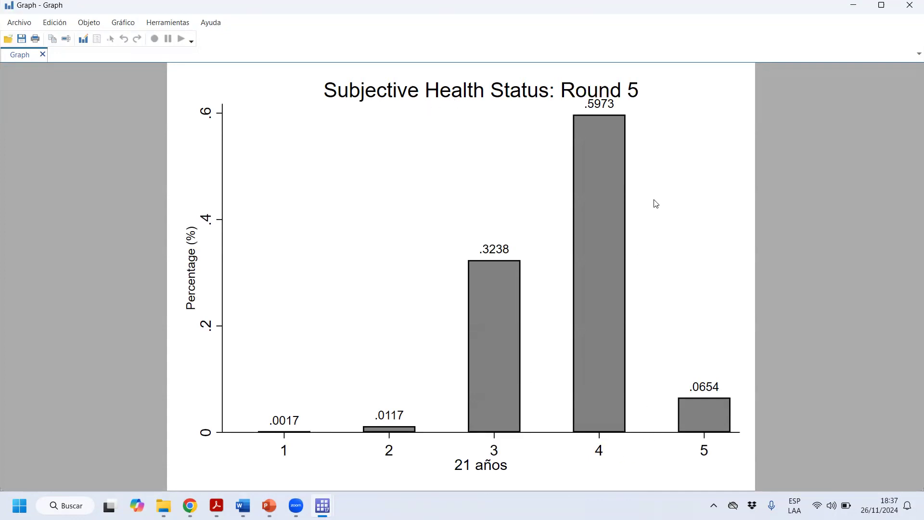
{"action": "mouse_move", "coordinate": [190, 505]}
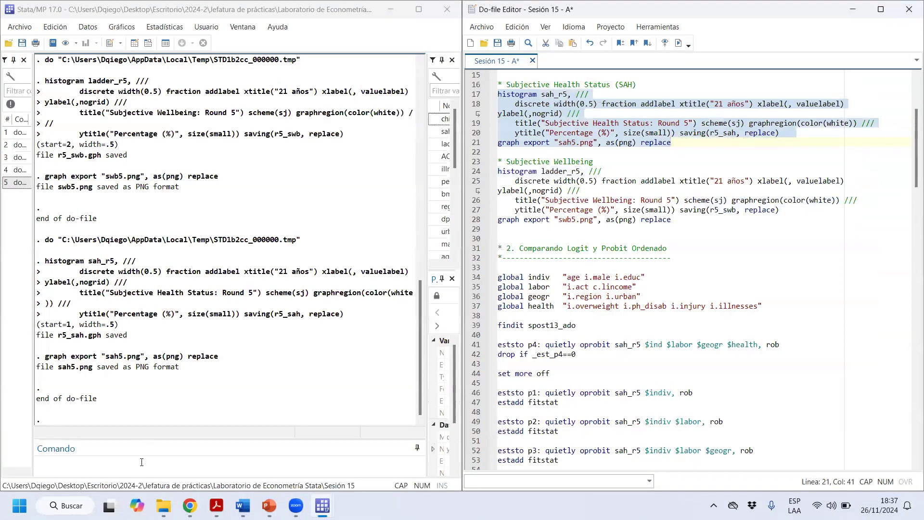
Open Stata's help entry for the ologit command.
{"action": "left_click", "coordinate": [142, 462]}
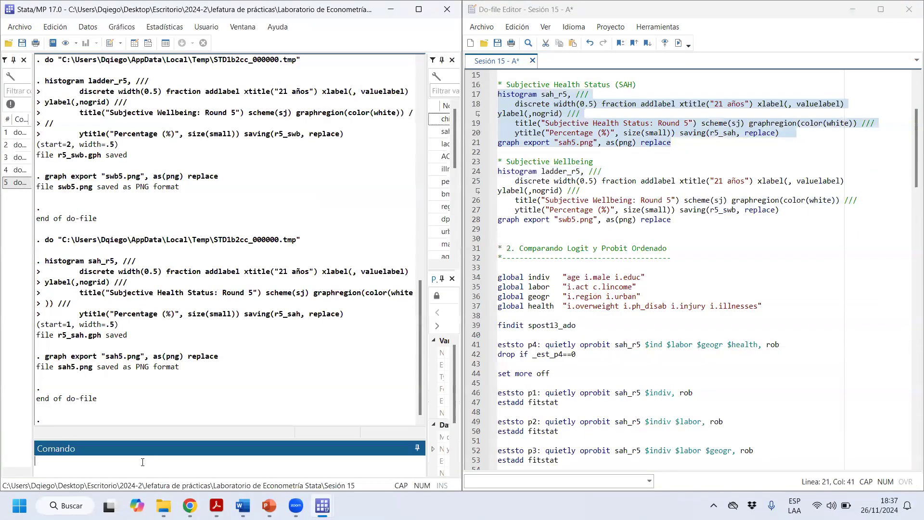
{"action": "type", "text": "H OLO"}
{"action": "key", "text": "BackSpace"}
{"action": "key", "text": "BackSpace"}
{"action": "key", "text": "BackSpace"}
{"action": "key", "text": "BackSpace"}
{"action": "key", "text": "BackSpace"}
{"action": "key", "text": "BackSpace"}
{"action": "key", "text": "BackSpace"}
{"action": "key", "text": "Caps_Lock"}
{"action": "type", "text": "h "}
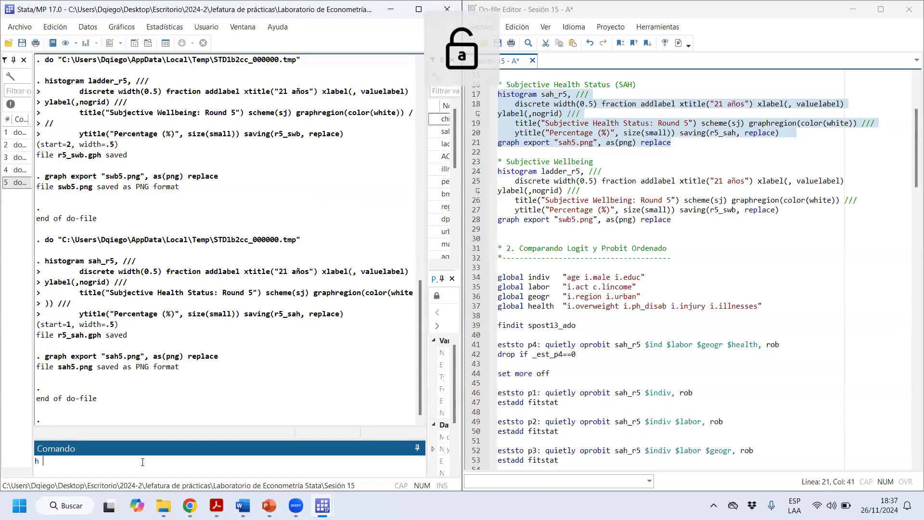
{"action": "type", "text": "ologit"}
{"action": "key", "text": "Return"}
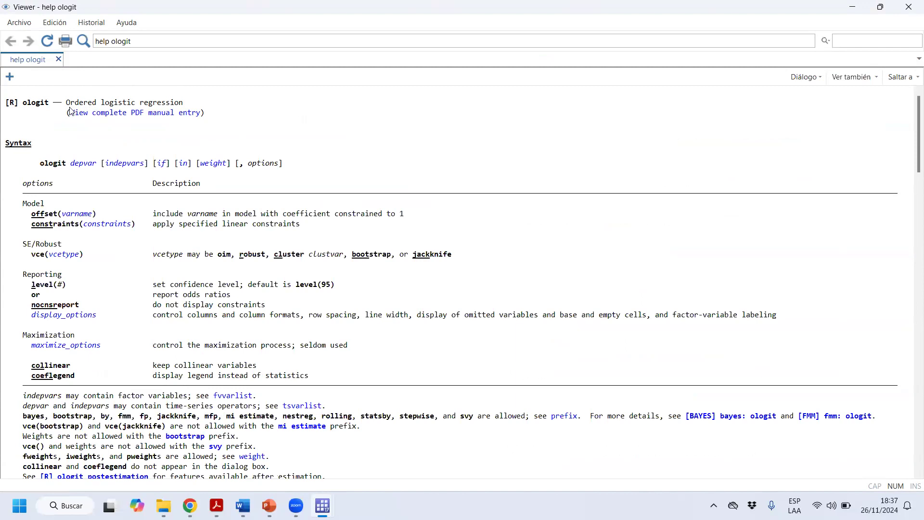
Examine the ologit help entry's command name and its description as ordered logistic regression.
{"action": "left_click_drag", "start_coordinate": [183, 102], "coordinate": [70, 104]}
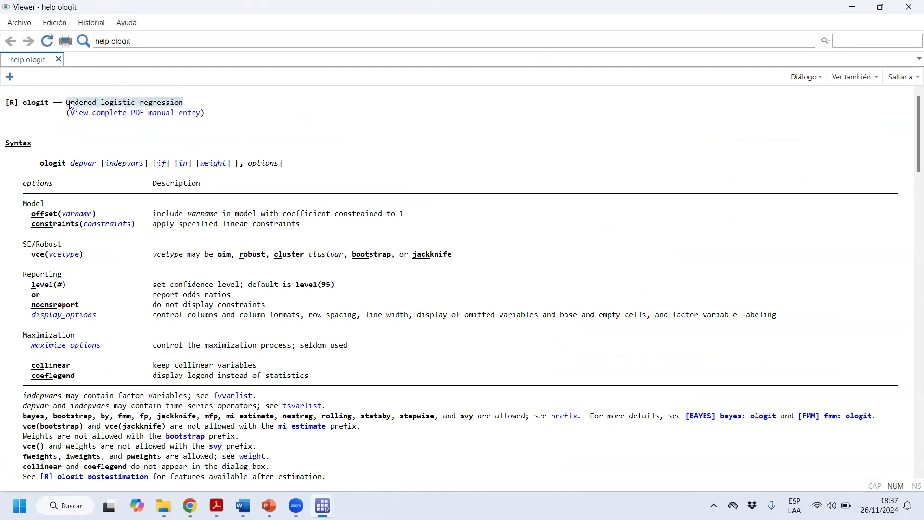
{"action": "left_click", "coordinate": [218, 100]}
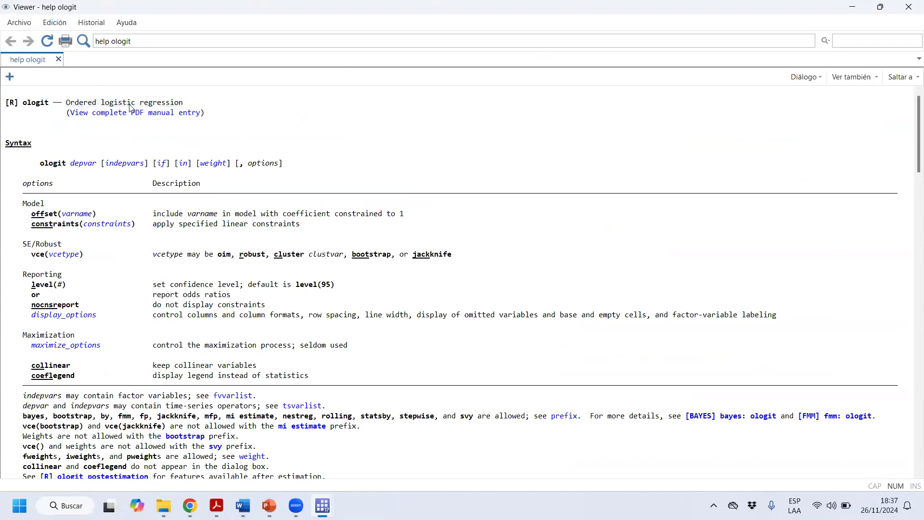
{"action": "left_click_drag", "start_coordinate": [138, 104], "coordinate": [102, 109]}
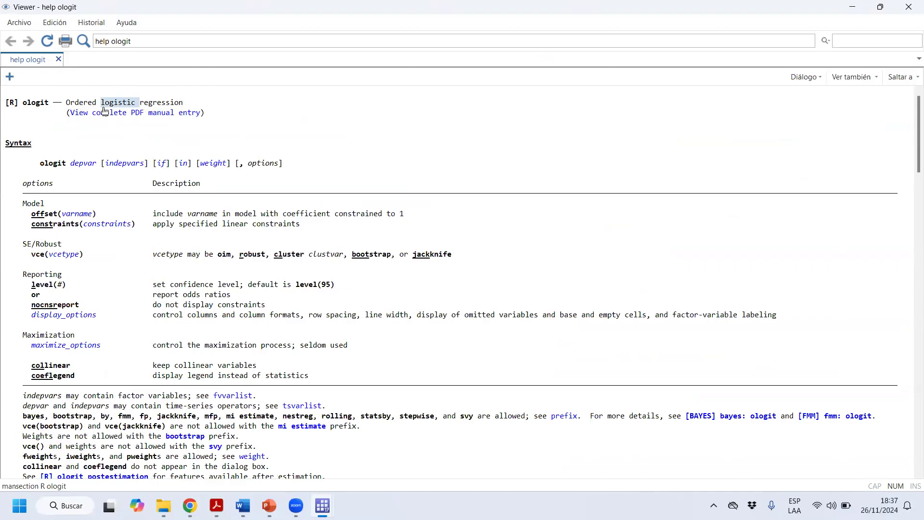
{"action": "left_click_drag", "start_coordinate": [100, 103], "coordinate": [67, 104]}
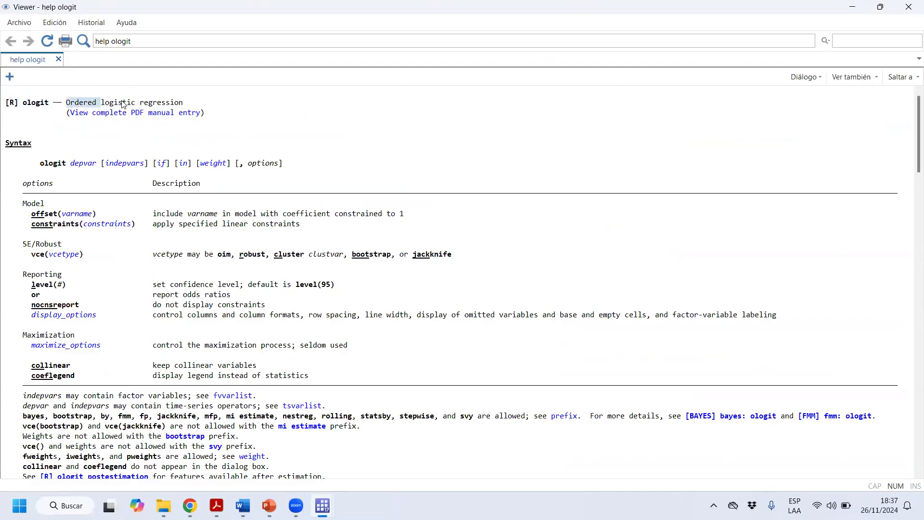
{"action": "left_click_drag", "start_coordinate": [139, 104], "coordinate": [103, 104]}
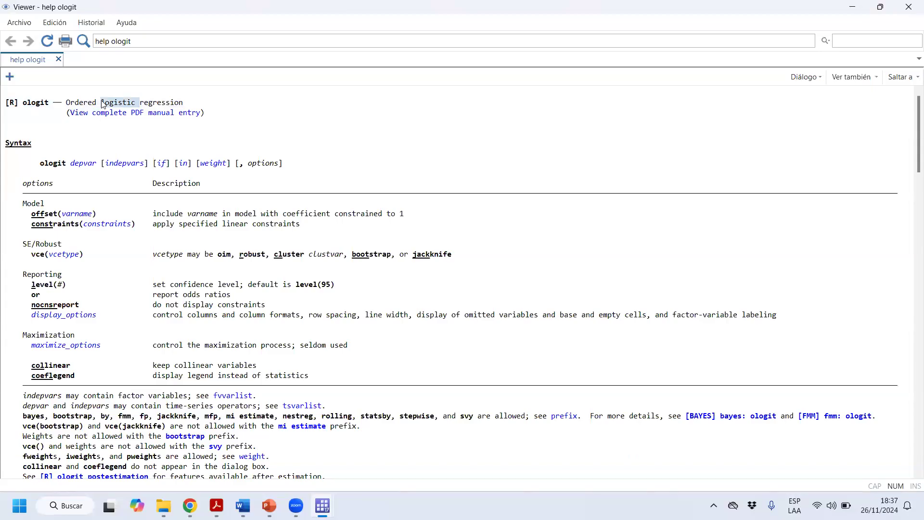
{"action": "left_click", "coordinate": [136, 102]}
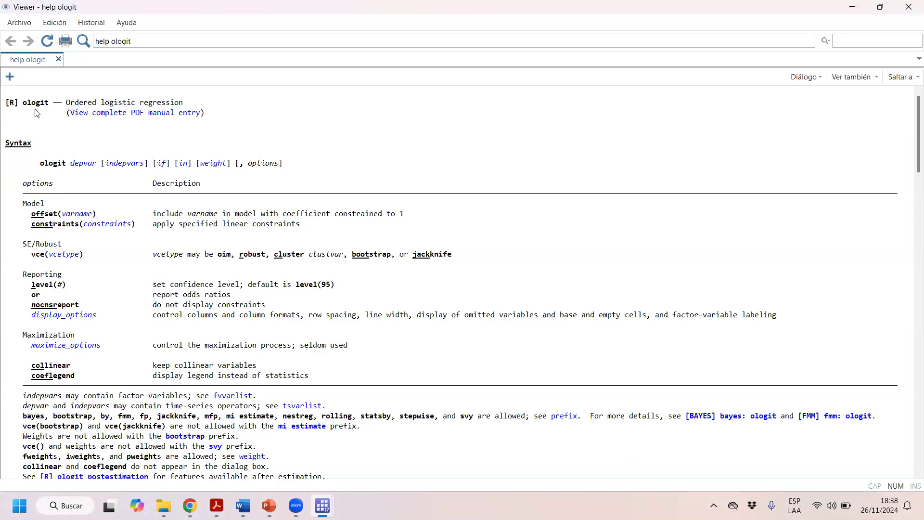
{"action": "left_click_drag", "start_coordinate": [48, 103], "coordinate": [25, 110]}
Review the depvar, indepvars and options parts of the ologit syntax, and close the help viewer.
{"action": "scroll", "coordinate": [217, 167], "scroll_direction": "down", "scroll_amount": 1}
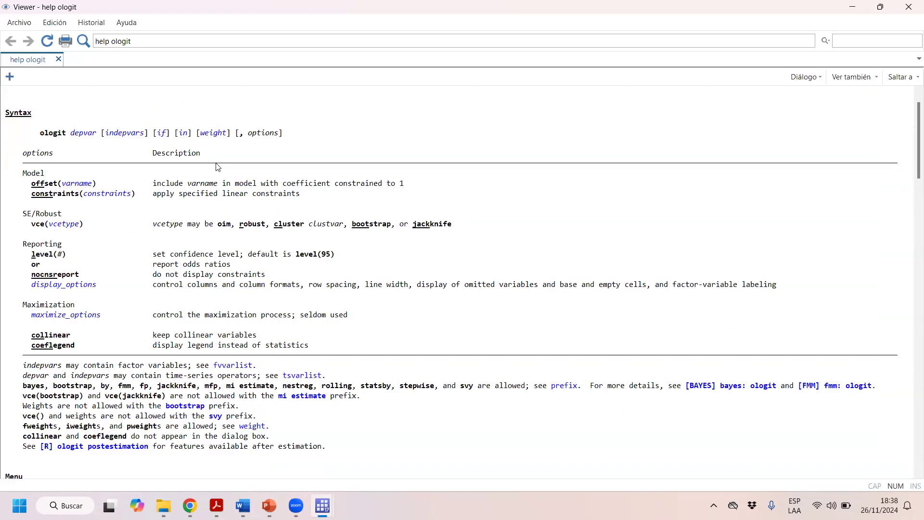
{"action": "left_click_drag", "start_coordinate": [37, 133], "coordinate": [71, 137]}
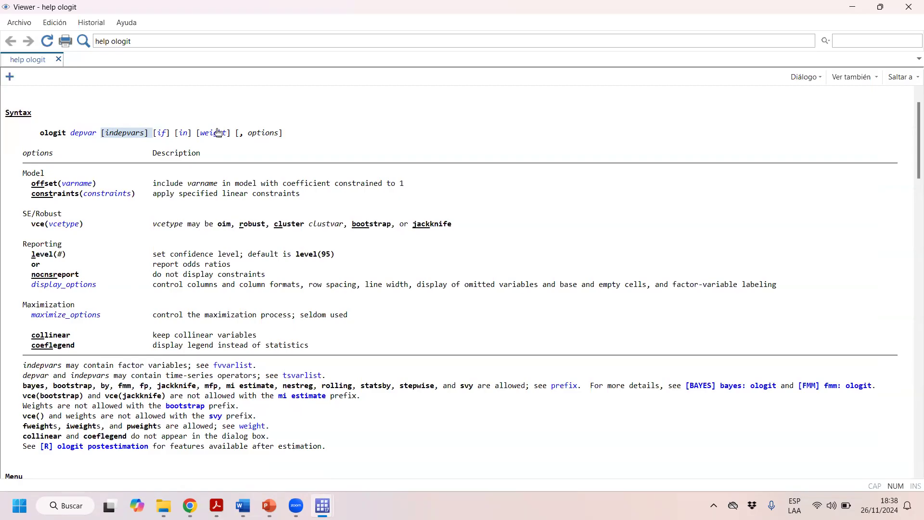
{"action": "left_click_drag", "start_coordinate": [281, 133], "coordinate": [223, 134]}
{"action": "scroll", "coordinate": [450, 200], "scroll_direction": "down", "scroll_amount": 8}
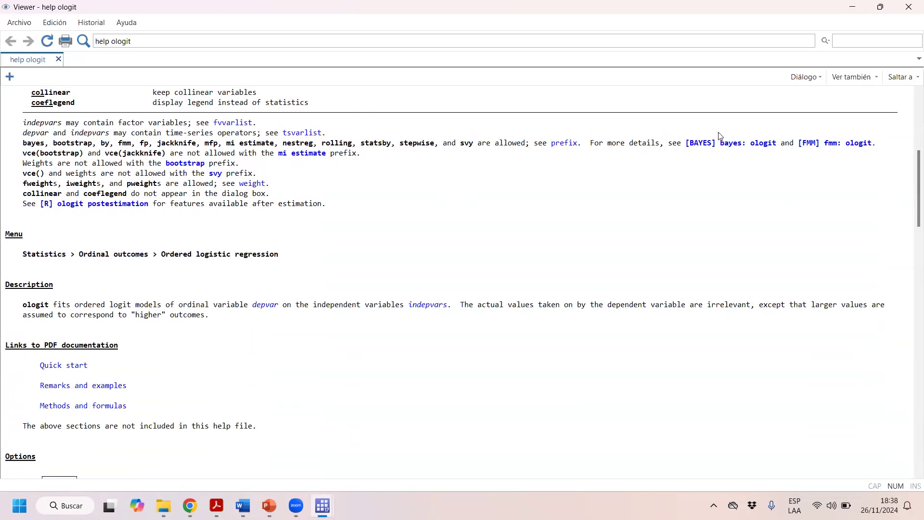
{"action": "left_click", "coordinate": [909, 7]}
Insert blank lines beneath the do-file's "Comparando Logit y Probit Ordenado" heading and begin an ologit command there.
{"action": "scroll", "coordinate": [576, 205], "scroll_direction": "down", "scroll_amount": 3}
{"action": "scroll", "coordinate": [576, 206], "scroll_direction": "up", "scroll_amount": 3}
{"action": "scroll", "coordinate": [576, 206], "scroll_direction": "down", "scroll_amount": 3}
{"action": "scroll", "coordinate": [576, 206], "scroll_direction": "down", "scroll_amount": 2}
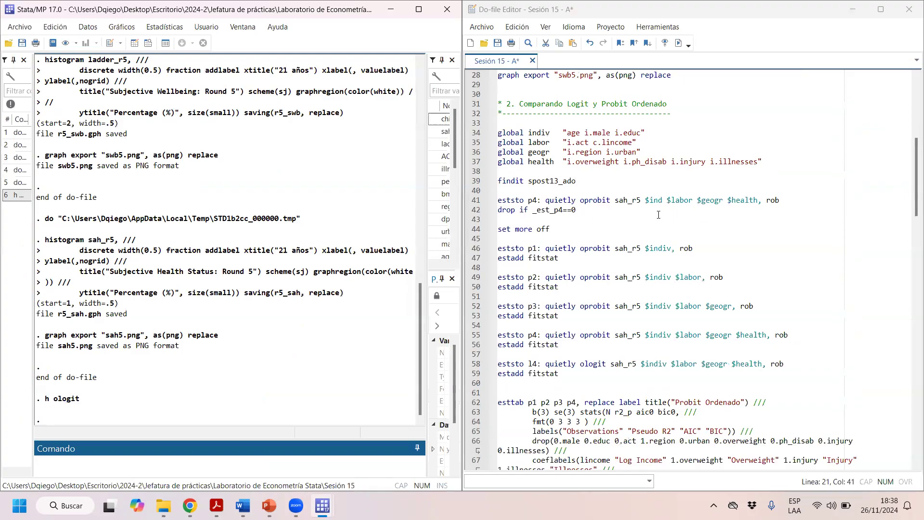
{"action": "left_click", "coordinate": [805, 202]}
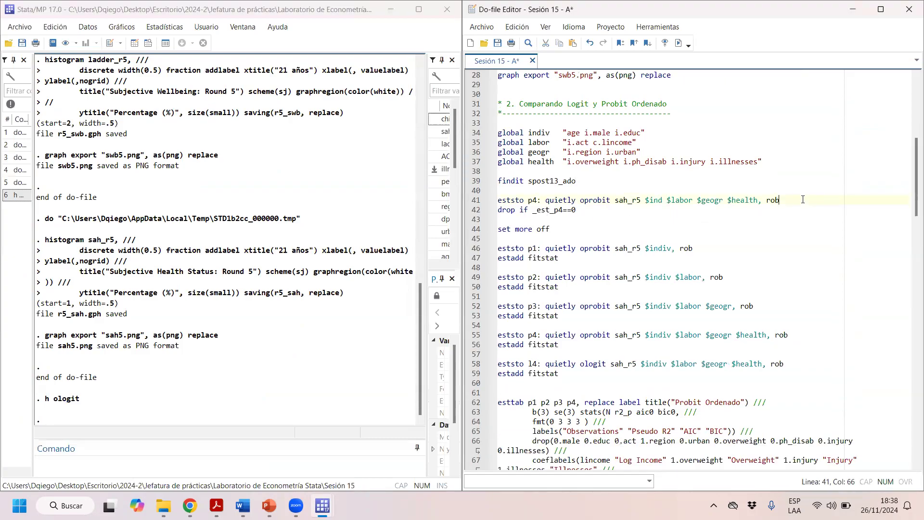
{"action": "left_click", "coordinate": [535, 120]}
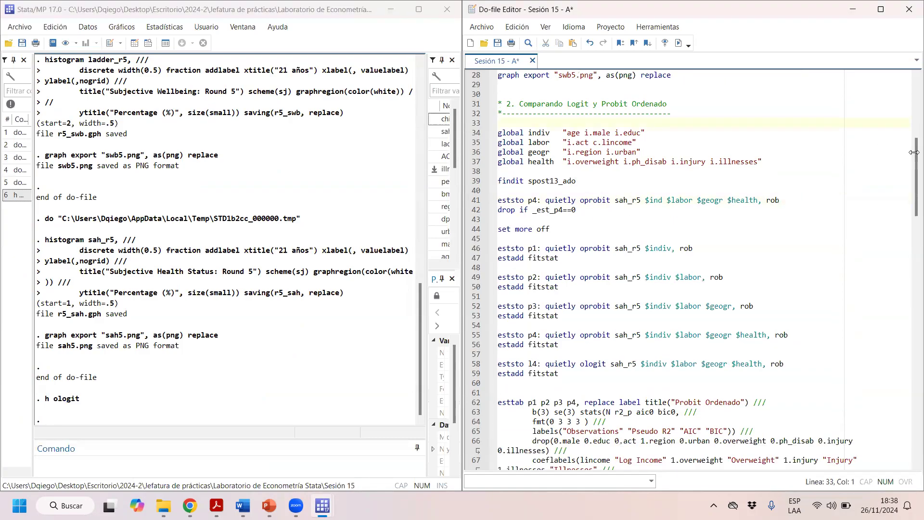
{"action": "key", "text": "Return"}
{"action": "key", "text": "Return"}
{"action": "key", "text": "Return"}
{"action": "key", "text": "Return"}
{"action": "left_click", "coordinate": [614, 137]}
{"action": "type", "text": "ologit"}
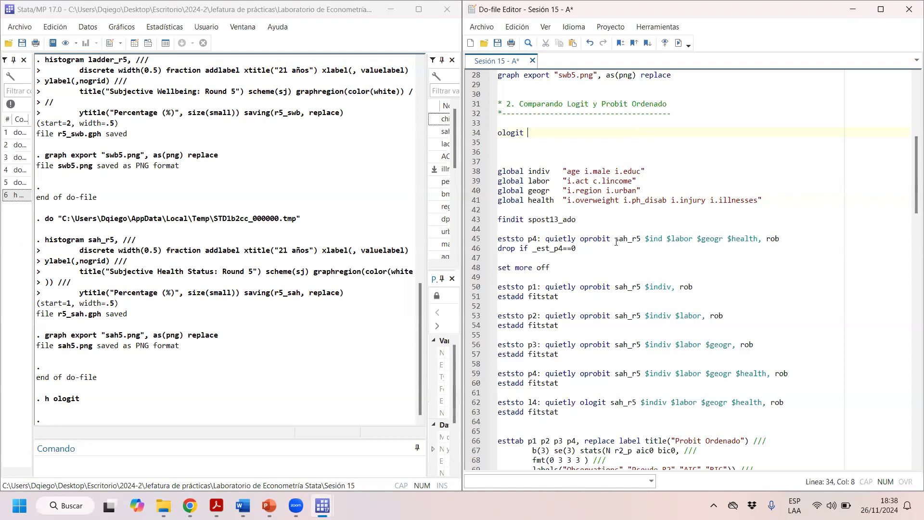
Add sah_r5 as the dependent variable of the ologit command, copying it from the oprobit line.
{"action": "left_click_drag", "start_coordinate": [616, 242], "coordinate": [640, 238]}
{"action": "key", "text": "ctrl+c"}
{"action": "left_click", "coordinate": [573, 134]}
{"action": "key", "text": "ctrl+v"}
{"action": "left_click_drag", "start_coordinate": [561, 134], "coordinate": [530, 135]}
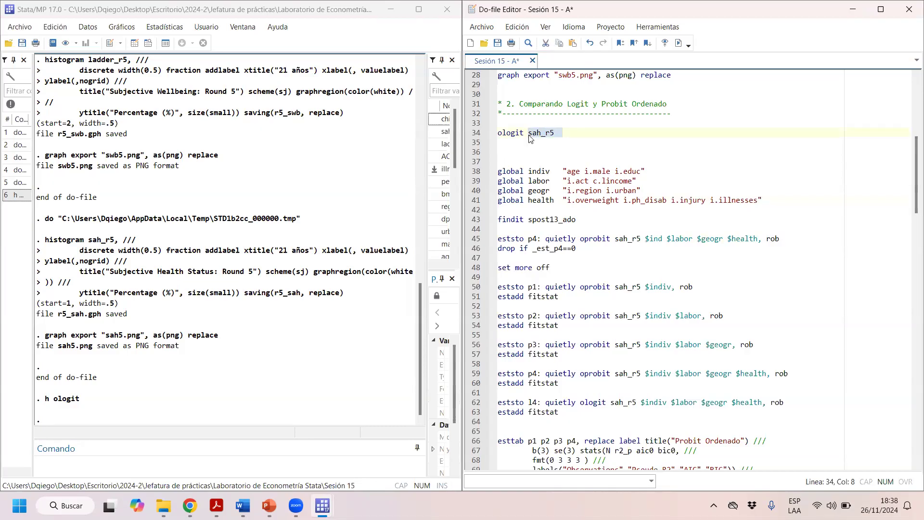
Append the regressors age, i.male, i.educ, i.act and c.lincome to the ologit command, copied from the indiv and labor globals.
{"action": "mouse_move", "coordinate": [641, 172]}
{"action": "left_mouse_down"}
{"action": "mouse_move", "coordinate": [568, 171]}
{"action": "mouse_move", "coordinate": [633, 181]}
{"action": "left_mouse_up"}
{"action": "key", "text": "ctrl+c"}
{"action": "left_click", "coordinate": [587, 139]}
{"action": "key", "text": "ctrl+v"}
{"action": "left_click", "coordinate": [651, 134]}
{"action": "key", "text": "ctrl+v"}
Append i.region and i.urban from the geogr global to the end of the ologit command.
{"action": "left_click_drag", "start_coordinate": [567, 192], "coordinate": [635, 189]}
{"action": "key", "text": "ctrl+c"}
{"action": "key", "text": "Up"}
{"action": "key", "text": "Up"}
{"action": "key", "text": "Up"}
{"action": "key", "text": "Up"}
{"action": "key", "text": "Up"}
{"action": "key", "text": "Up"}
{"action": "key", "text": "End"}
{"action": "key", "text": "ctrl+v"}
Append i.overweight, i.ph_disab, i.injury and i.illnesses from the health global to the ologit command.
{"action": "left_click_drag", "start_coordinate": [567, 201], "coordinate": [757, 201]}
{"action": "left_click", "coordinate": [801, 135]}
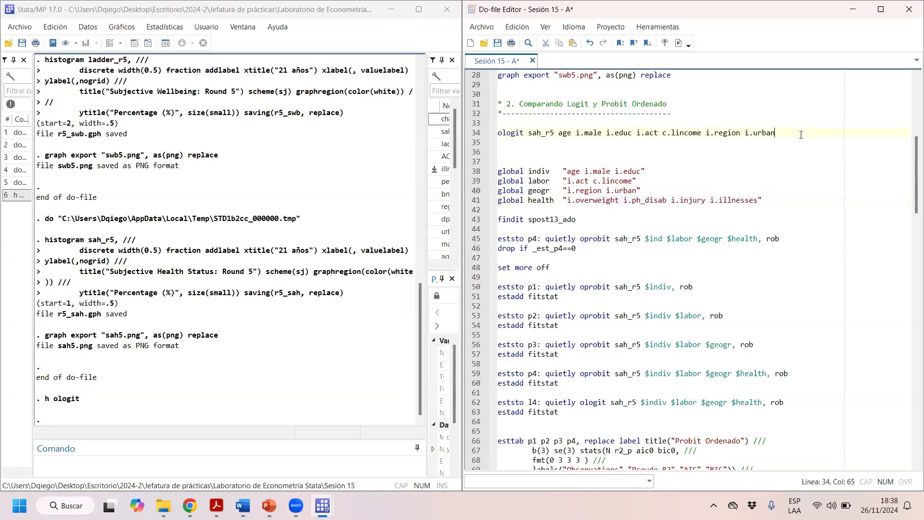
{"action": "key", "text": "ctrl+v"}
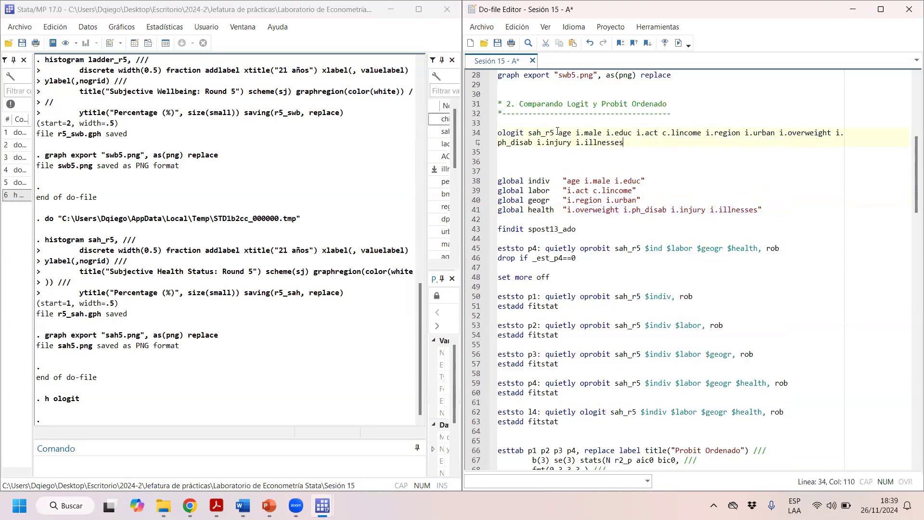
Review the ologit command's individual, labor, geographic and health regressors one by one.
{"action": "left_click_drag", "start_coordinate": [557, 131], "coordinate": [645, 132]}
{"action": "left_click", "coordinate": [580, 132]}
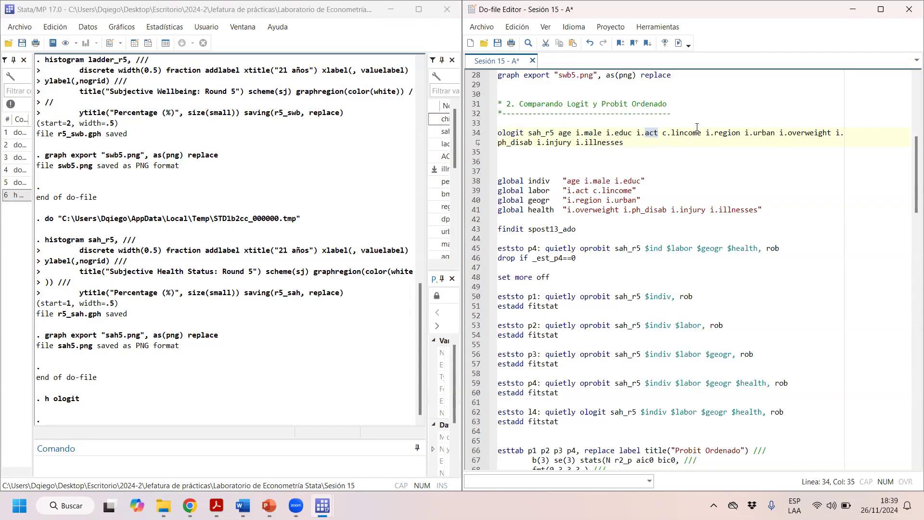
{"action": "left_click_drag", "start_coordinate": [696, 132], "coordinate": [723, 133]}
{"action": "left_click", "coordinate": [762, 133]}
{"action": "left_click_drag", "start_coordinate": [808, 133], "coordinate": [793, 135]}
Widen the results area and run the ologit command for sah_r5 from the do-file.
{"action": "mouse_move", "coordinate": [537, 145]}
{"action": "left_mouse_down"}
{"action": "mouse_move", "coordinate": [511, 144]}
{"action": "mouse_move", "coordinate": [542, 143]}
{"action": "left_mouse_up"}
{"action": "left_click", "coordinate": [554, 144]}
{"action": "left_click_drag", "start_coordinate": [426, 145], "coordinate": [448, 148]}
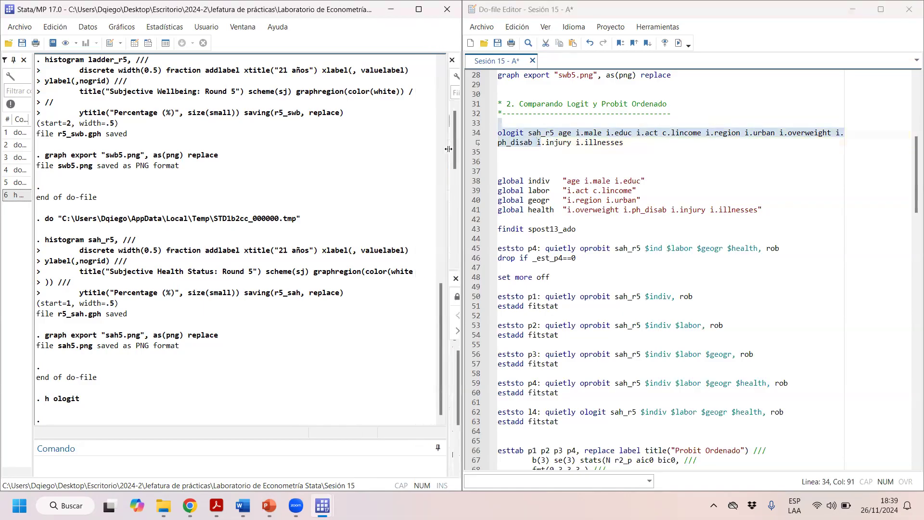
{"action": "left_click", "coordinate": [678, 43]}
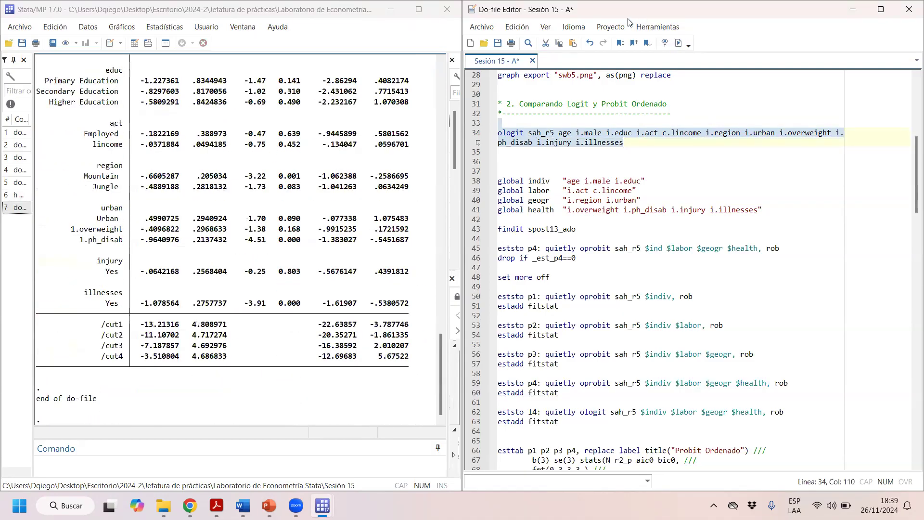
Examine the ordered logistic regression output from the cut points up to the log likelihood line.
{"action": "scroll", "coordinate": [243, 187], "scroll_direction": "up", "scroll_amount": 1}
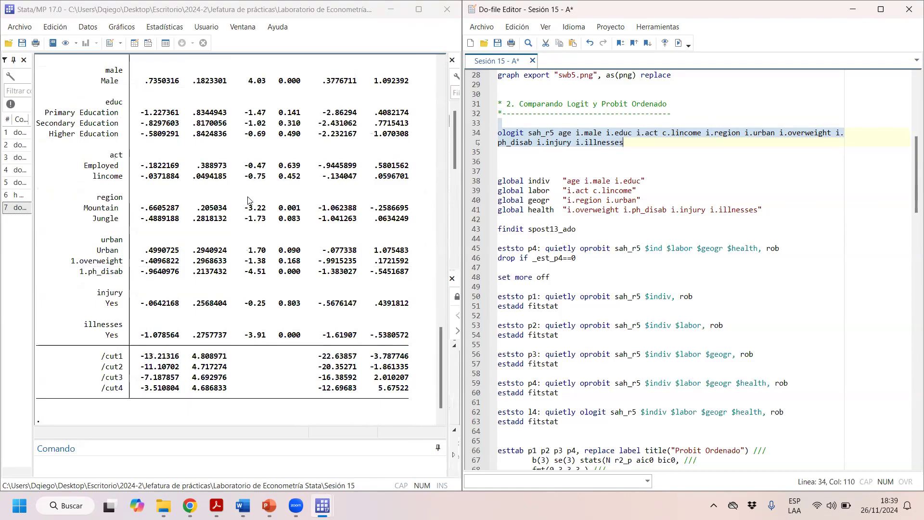
{"action": "scroll", "coordinate": [204, 77], "scroll_direction": "up", "scroll_amount": 2}
{"action": "scroll", "coordinate": [241, 140], "scroll_direction": "up", "scroll_amount": 6}
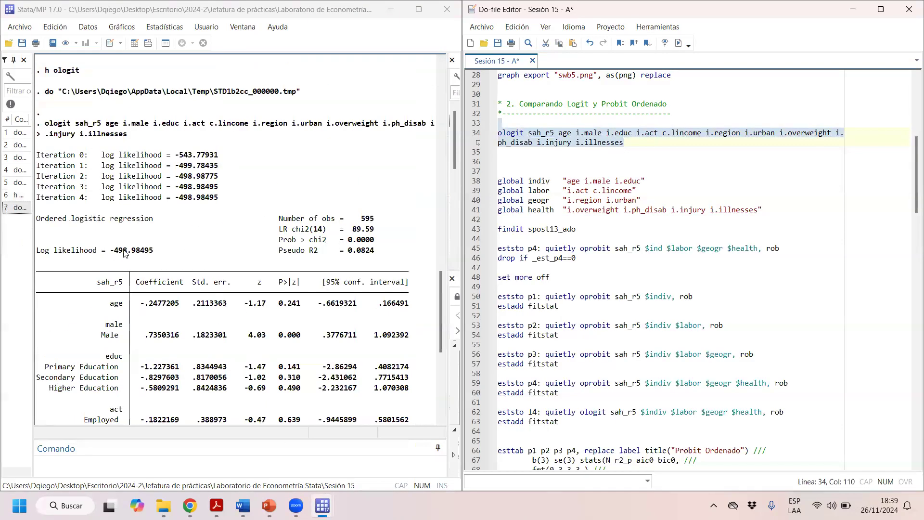
{"action": "left_click_drag", "start_coordinate": [124, 254], "coordinate": [39, 255]}
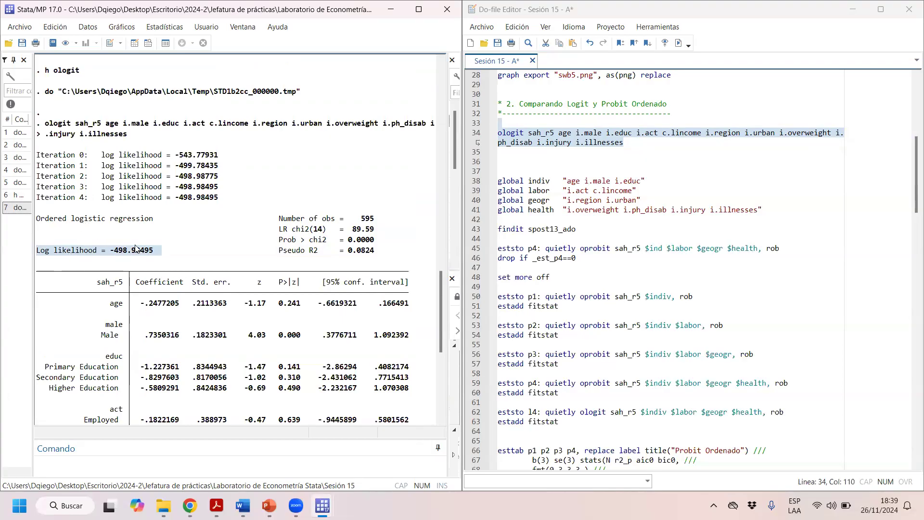
{"action": "left_click_drag", "start_coordinate": [162, 255], "coordinate": [38, 253]}
{"action": "left_click_drag", "start_coordinate": [153, 263], "coordinate": [39, 255]}
{"action": "left_click", "coordinate": [164, 253]}
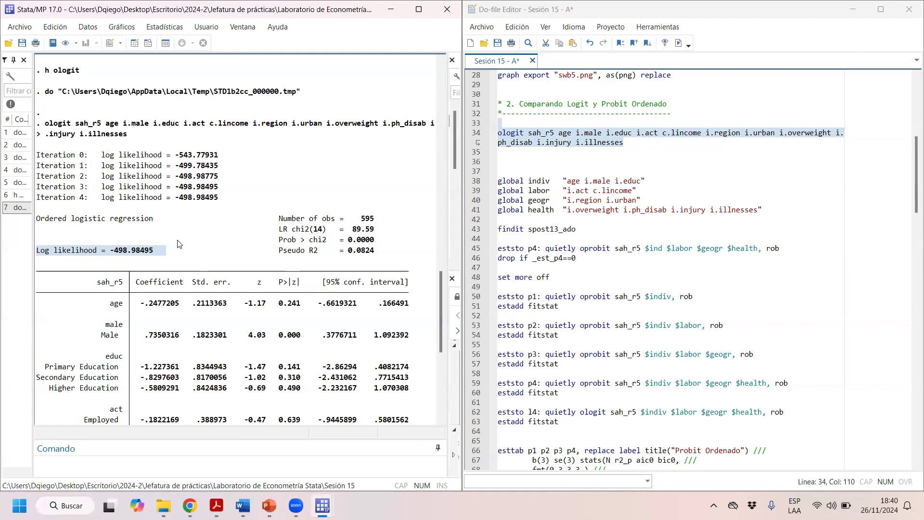
Browse the dataset to inspect the sah_r5 values across observations, and close the data editor.
{"action": "left_click", "coordinate": [154, 44]}
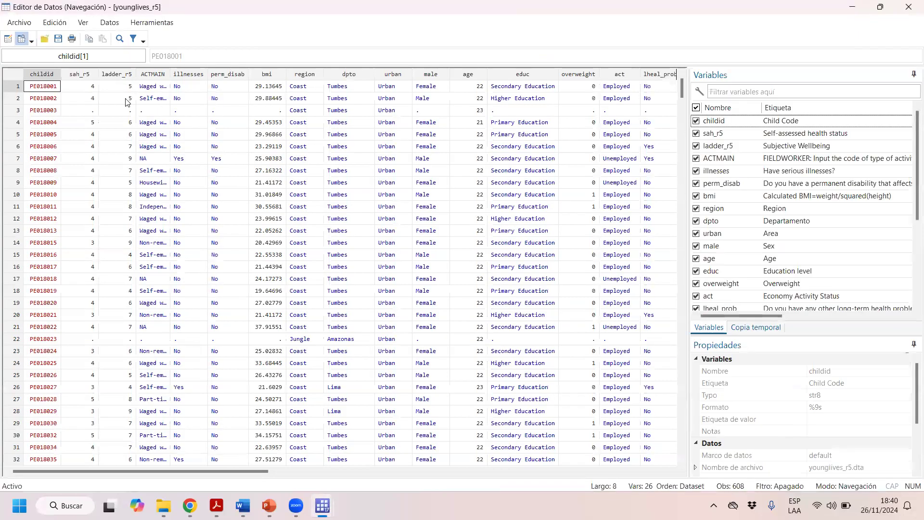
{"action": "left_click_drag", "start_coordinate": [93, 87], "coordinate": [93, 482]}
{"action": "left_click", "coordinate": [909, 6]}
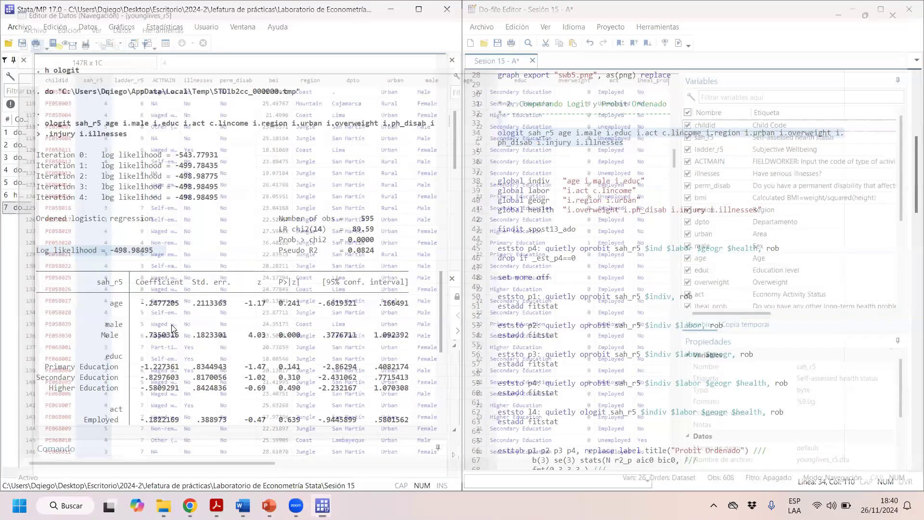
Examine the age and Male coefficients in the ordered logit output.
{"action": "left_click_drag", "start_coordinate": [143, 304], "coordinate": [153, 335]}
{"action": "left_click", "coordinate": [154, 335]}
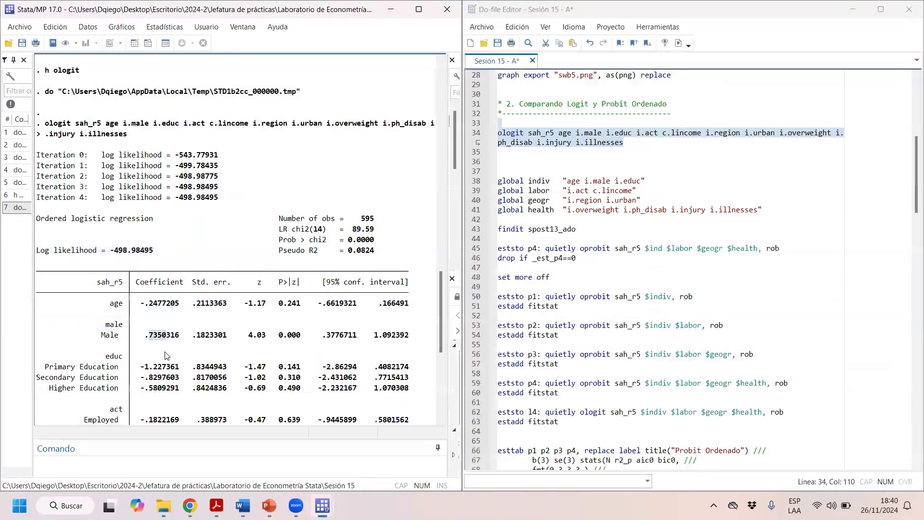
{"action": "scroll", "coordinate": [164, 354], "scroll_direction": "down", "scroll_amount": 4}
{"action": "scroll", "coordinate": [167, 339], "scroll_direction": "down", "scroll_amount": 1}
{"action": "scroll", "coordinate": [163, 332], "scroll_direction": "up", "scroll_amount": 1}
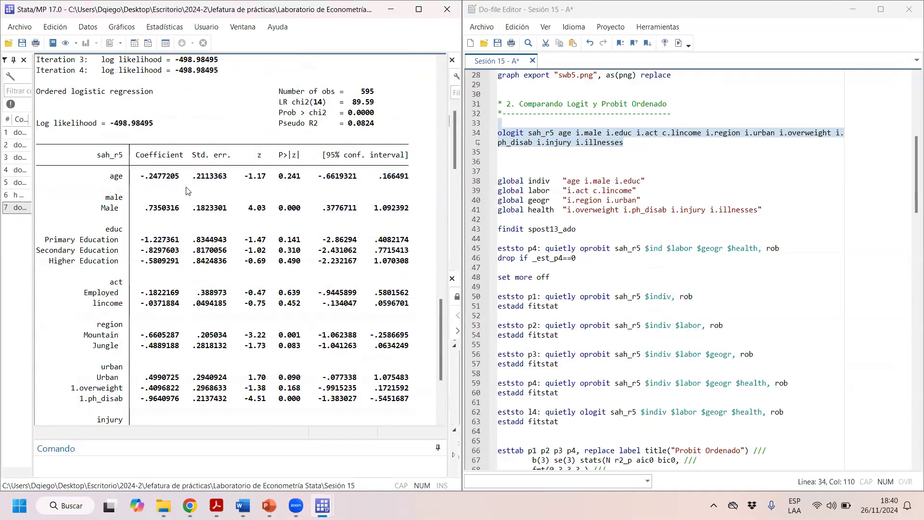
Examine the four cut points, /cut1 to /cut4, below the regressors in the ordered logit table.
{"action": "scroll", "coordinate": [188, 191], "scroll_direction": "down", "scroll_amount": 5}
{"action": "left_click_drag", "start_coordinate": [101, 336], "coordinate": [101, 332]}
{"action": "left_click", "coordinate": [111, 331]}
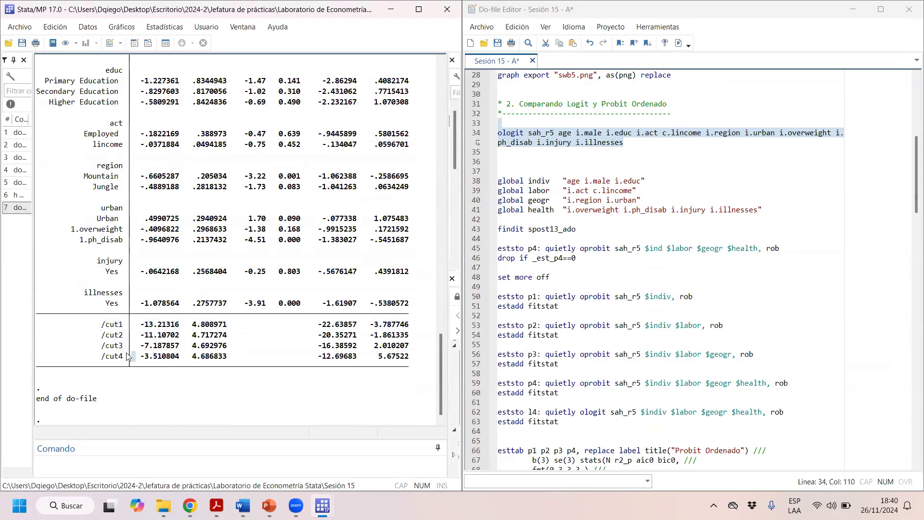
{"action": "left_click_drag", "start_coordinate": [97, 324], "coordinate": [124, 362]}
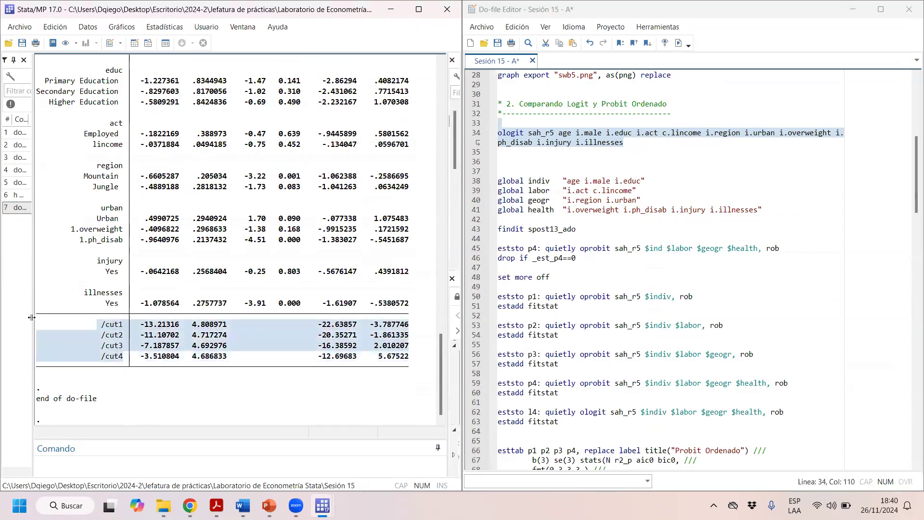
{"action": "left_click_drag", "start_coordinate": [92, 324], "coordinate": [124, 357]}
{"action": "scroll", "coordinate": [170, 115], "scroll_direction": "up", "scroll_amount": 3}
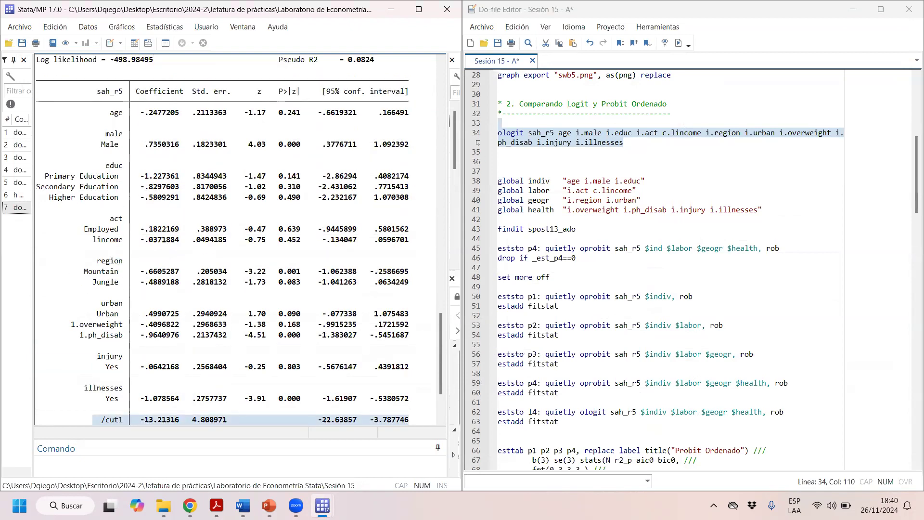
Switch to PowerPoint and move the 6 label closer to the 3 on the latent satisfaction score line.
{"action": "left_click", "coordinate": [268, 505]}
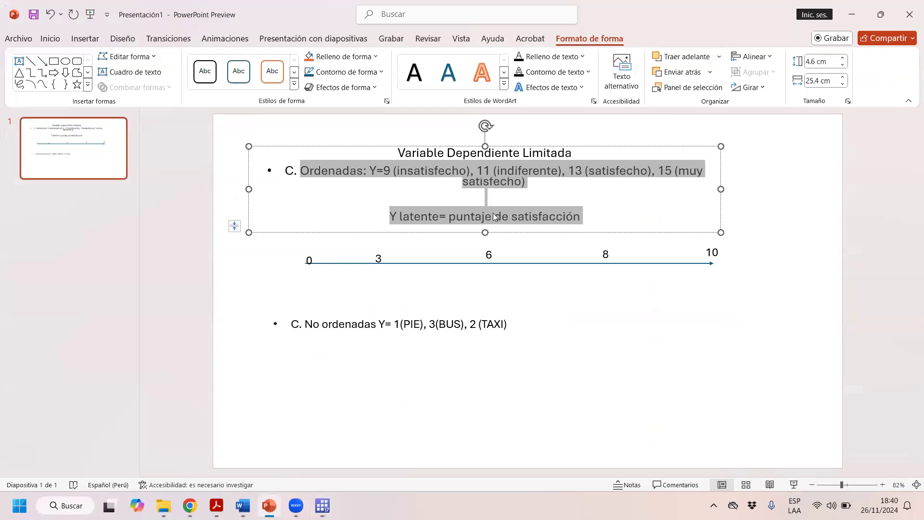
{"action": "left_click", "coordinate": [380, 260]}
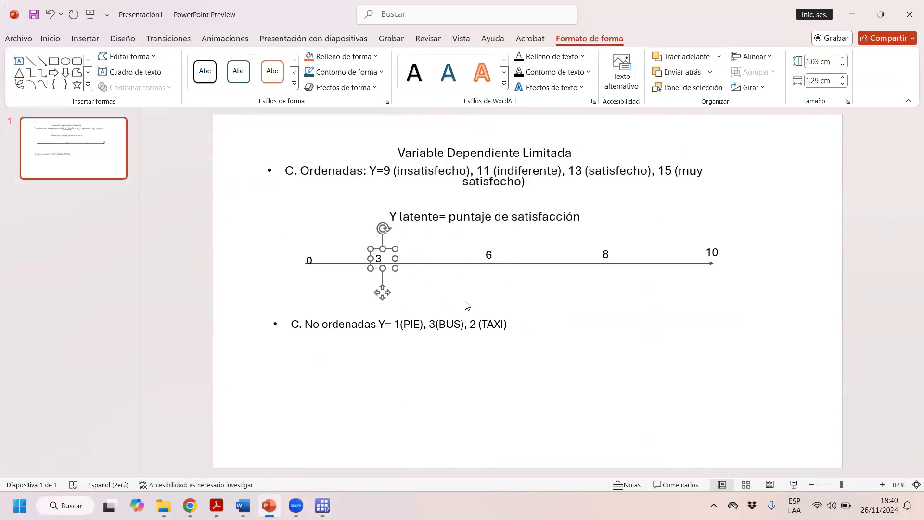
{"action": "left_click", "coordinate": [475, 256]}
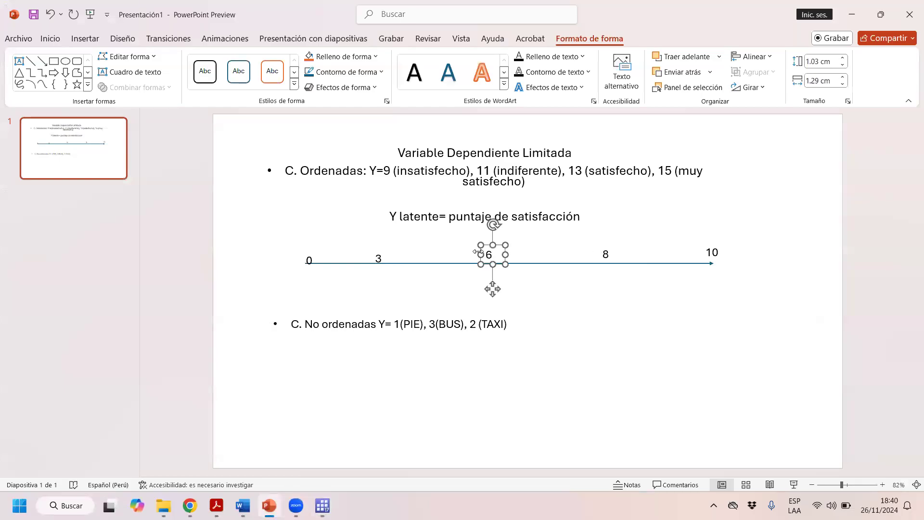
{"action": "left_click_drag", "start_coordinate": [500, 244], "coordinate": [479, 241]}
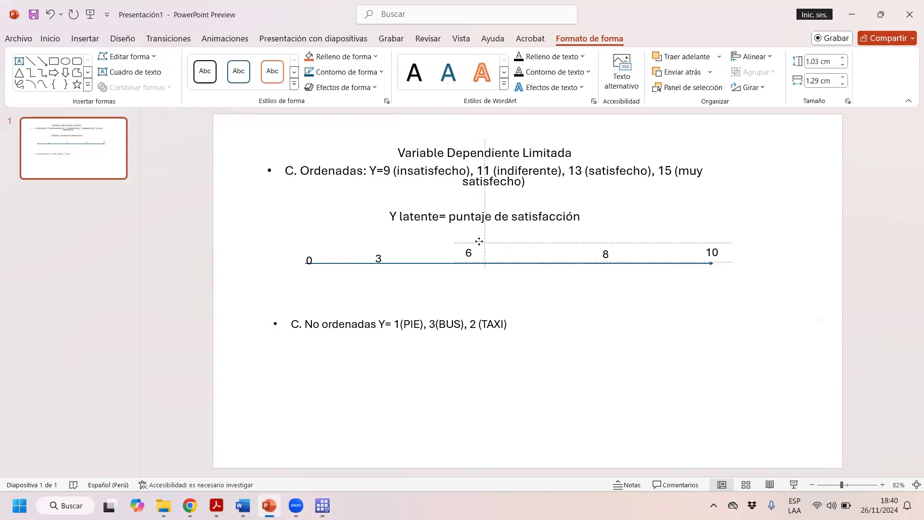
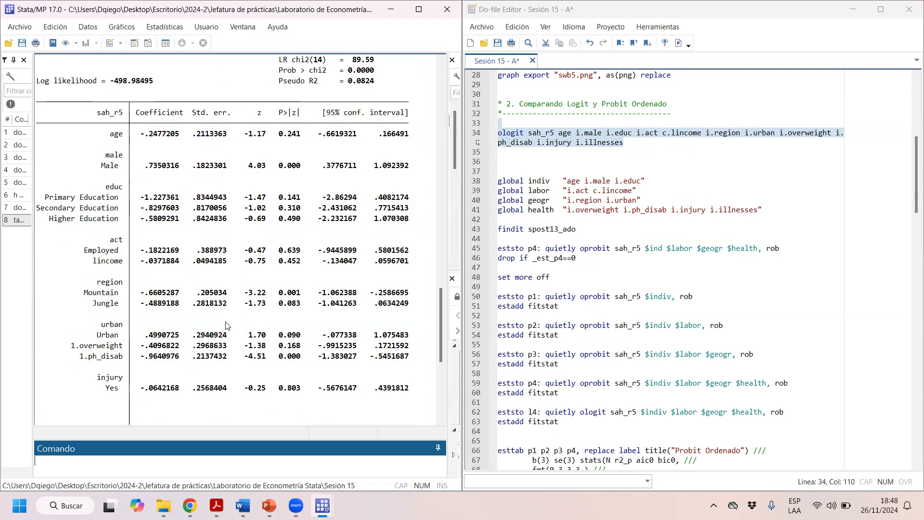
Examine the confidence interval of /cut1 in the Stata ordered logit output.
{"action": "scroll", "coordinate": [327, 332], "scroll_direction": "up", "scroll_amount": 2}
{"action": "scroll", "coordinate": [360, 362], "scroll_direction": "down", "scroll_amount": 1}
{"action": "left_click_drag", "start_coordinate": [332, 335], "coordinate": [395, 338]}
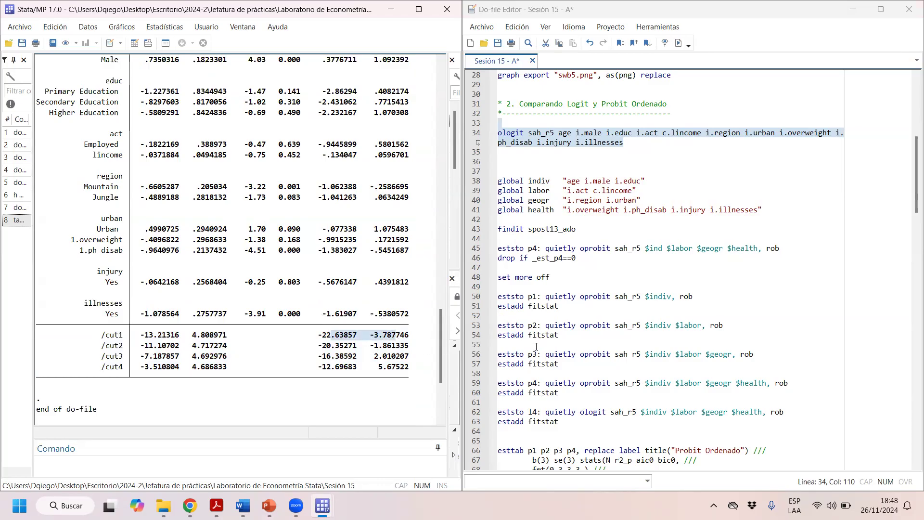
{"action": "scroll", "coordinate": [536, 346], "scroll_direction": "up", "scroll_amount": 3}
{"action": "key", "text": "ctrl+d"}
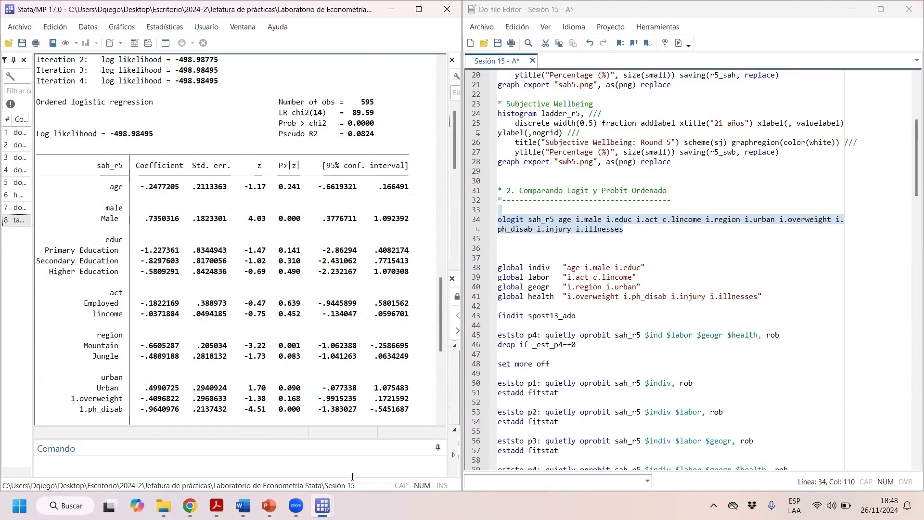
Switch to PowerPoint to check the cut points on the latent wellbeing line, and return to Stata.
{"action": "left_click", "coordinate": [269, 505]}
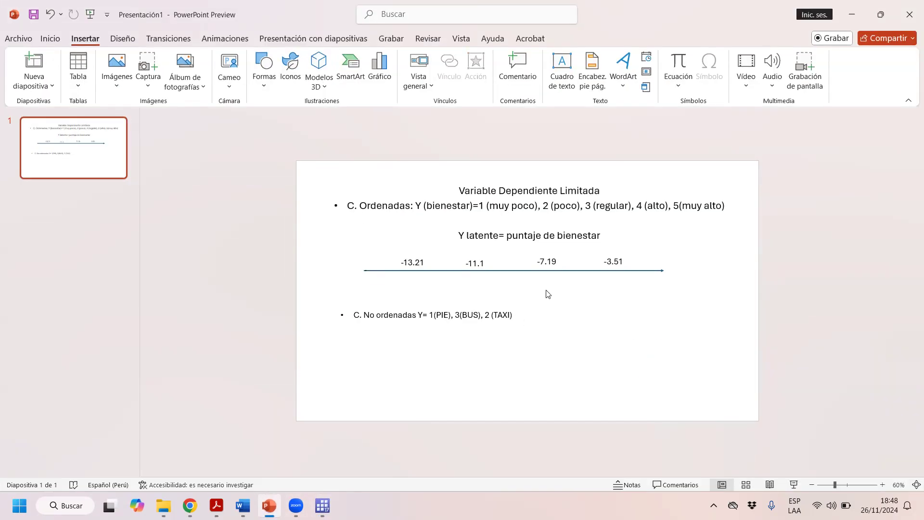
{"action": "left_click", "coordinate": [521, 272]}
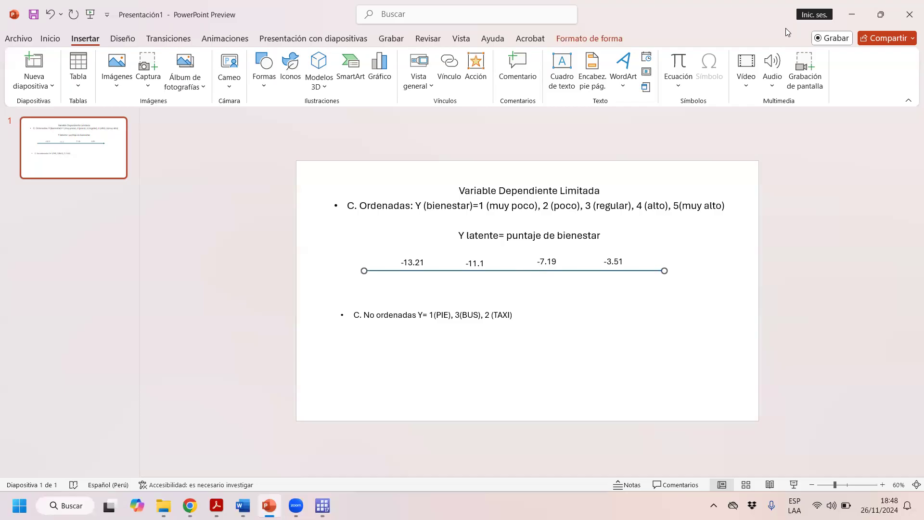
{"action": "left_click", "coordinate": [851, 14]}
Review the full block of regressor estimates in the ordered logit table, focusing on the age coefficient.
{"action": "left_click_drag", "start_coordinate": [92, 168], "coordinate": [430, 219]}
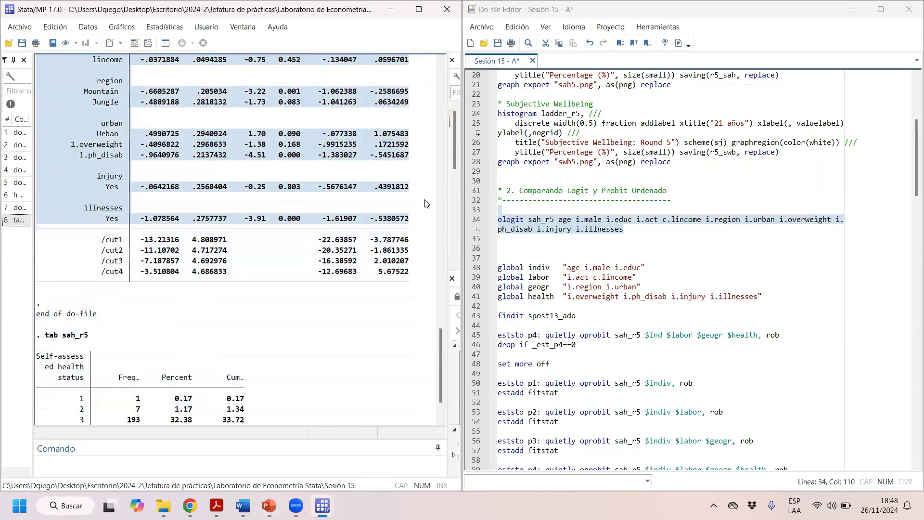
{"action": "scroll", "coordinate": [185, 191], "scroll_direction": "up", "scroll_amount": 6}
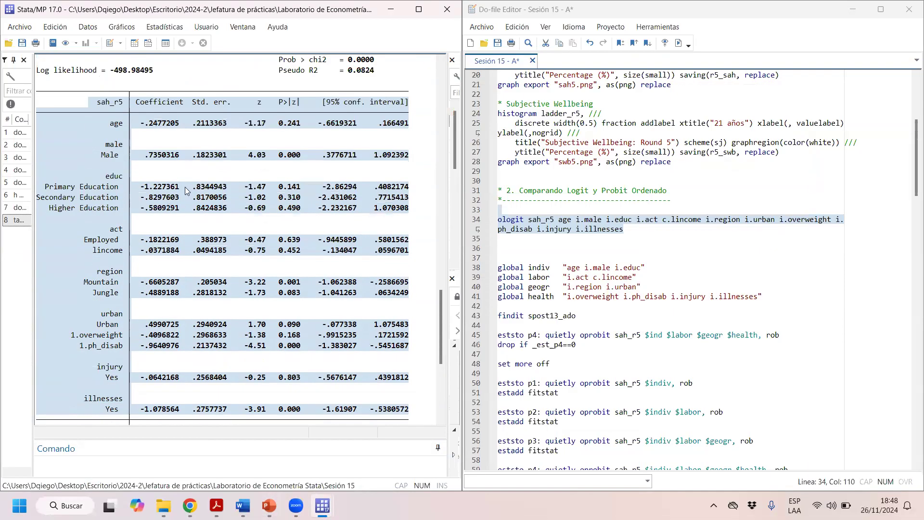
{"action": "scroll", "coordinate": [185, 191], "scroll_direction": "down", "scroll_amount": 2}
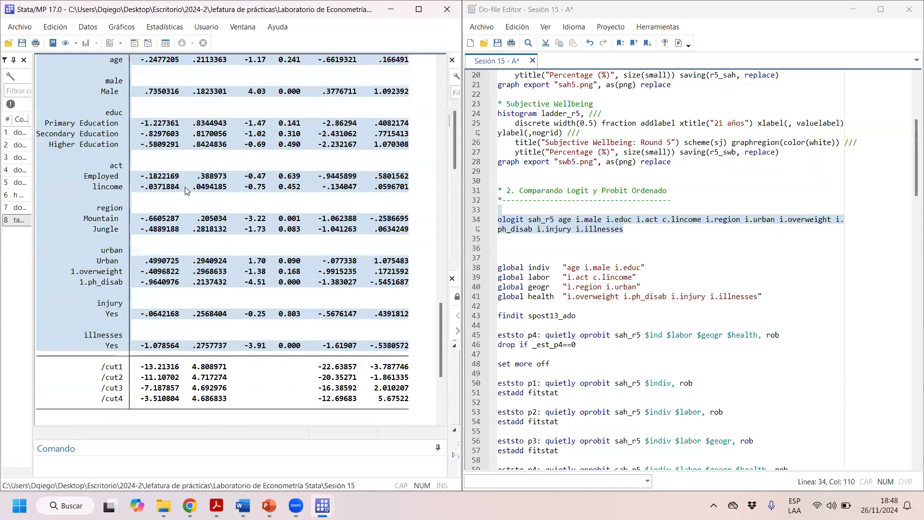
{"action": "scroll", "coordinate": [185, 186], "scroll_direction": "up", "scroll_amount": 4}
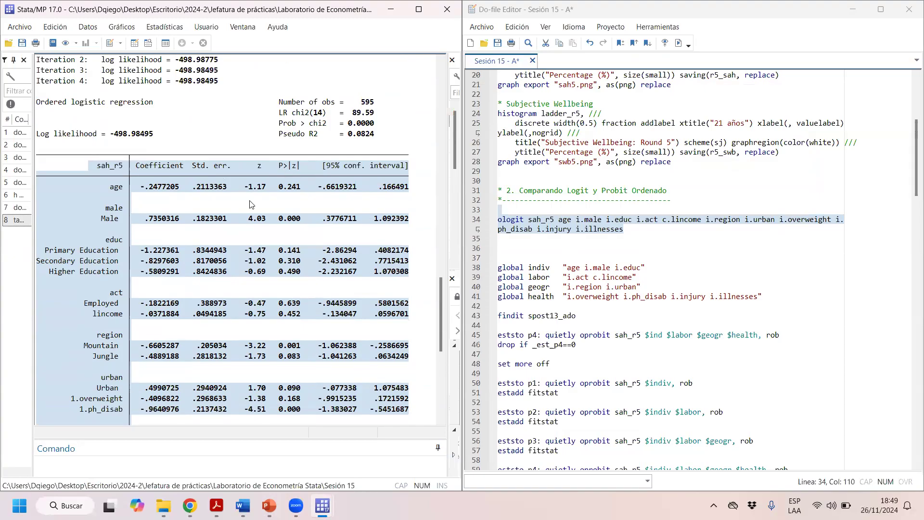
{"action": "scroll", "coordinate": [249, 204], "scroll_direction": "up", "scroll_amount": 2}
{"action": "left_click", "coordinate": [137, 255]}
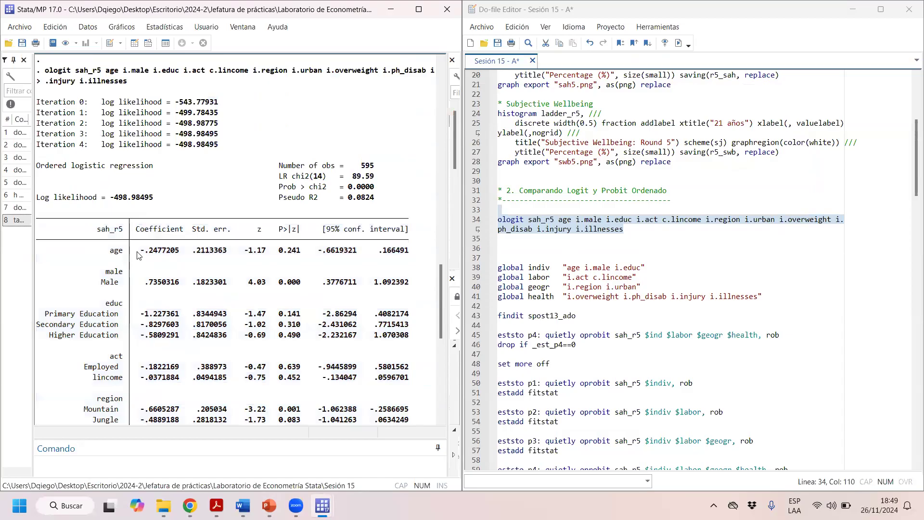
{"action": "left_click_drag", "start_coordinate": [137, 255], "coordinate": [184, 254]}
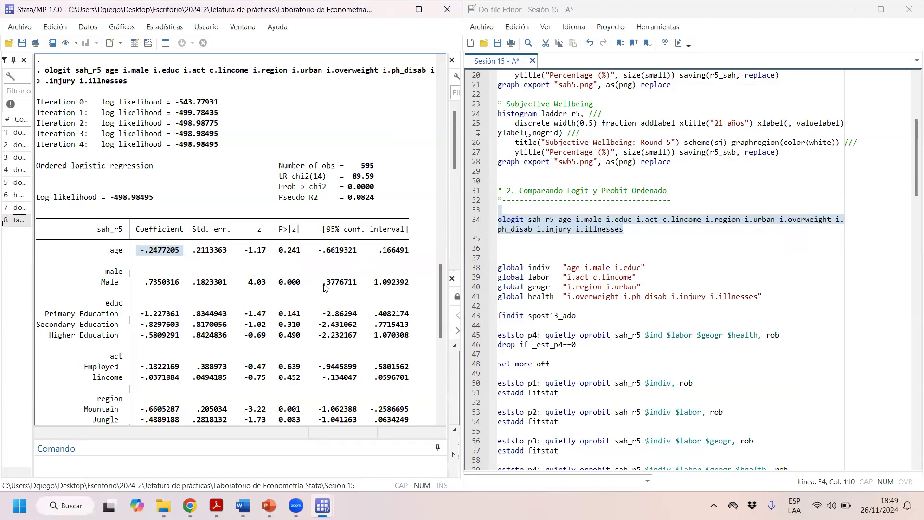
Examine the LR chi2 statistic and its Prob > chi2 value to assess the model's joint significance.
{"action": "left_click_drag", "start_coordinate": [378, 177], "coordinate": [284, 177]}
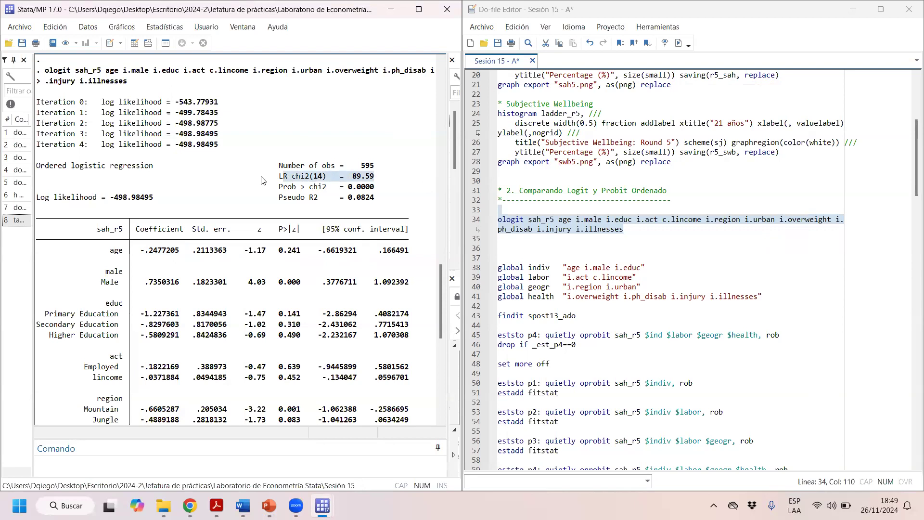
{"action": "left_click", "coordinate": [285, 178]}
{"action": "left_click_drag", "start_coordinate": [272, 180], "coordinate": [406, 194]}
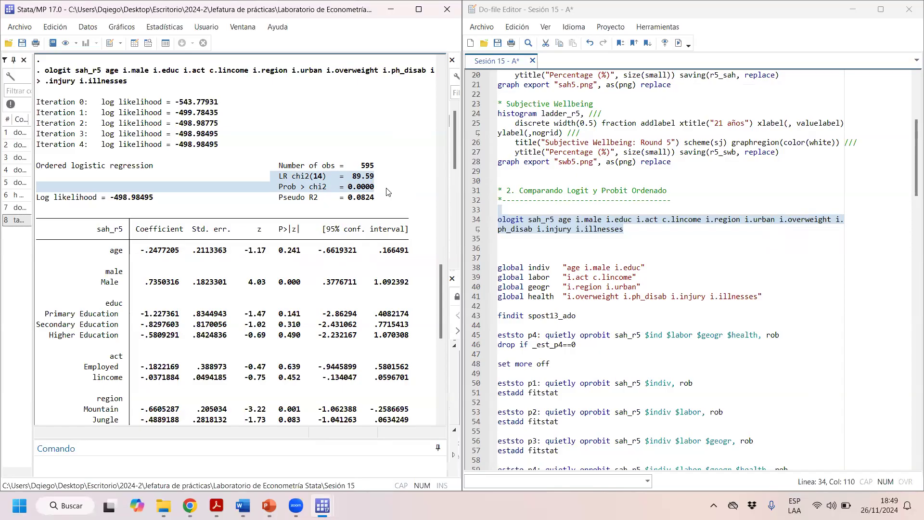
{"action": "left_click_drag", "start_coordinate": [388, 192], "coordinate": [303, 178]}
{"action": "left_click", "coordinate": [299, 179]}
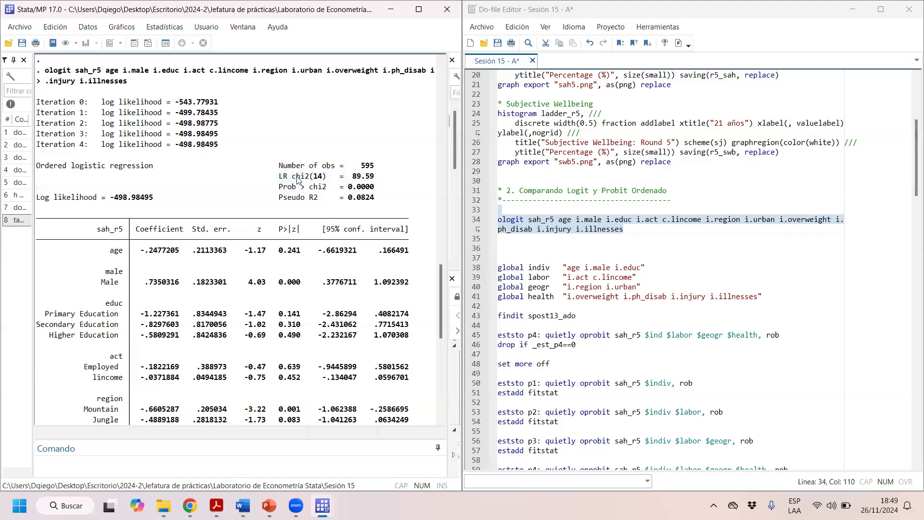
{"action": "key", "text": "ctrl+d"}
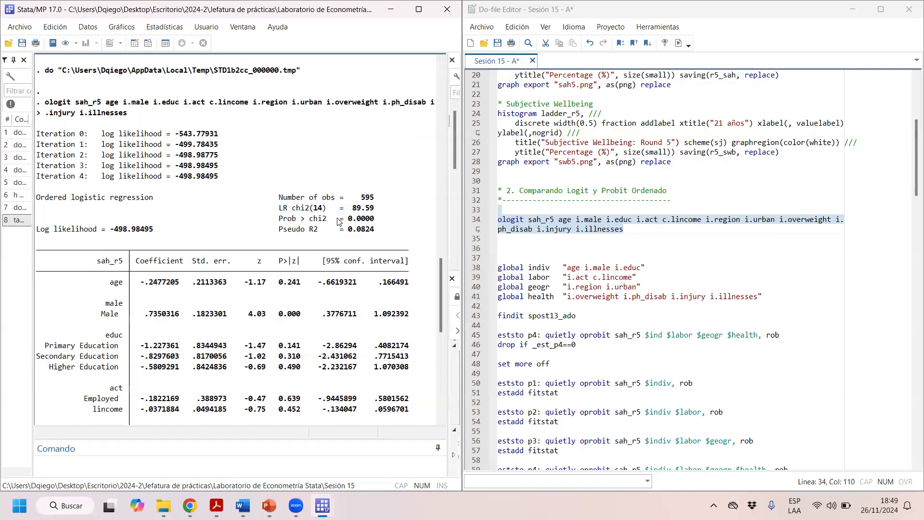
{"action": "scroll", "coordinate": [339, 222], "scroll_direction": "up", "scroll_amount": 8}
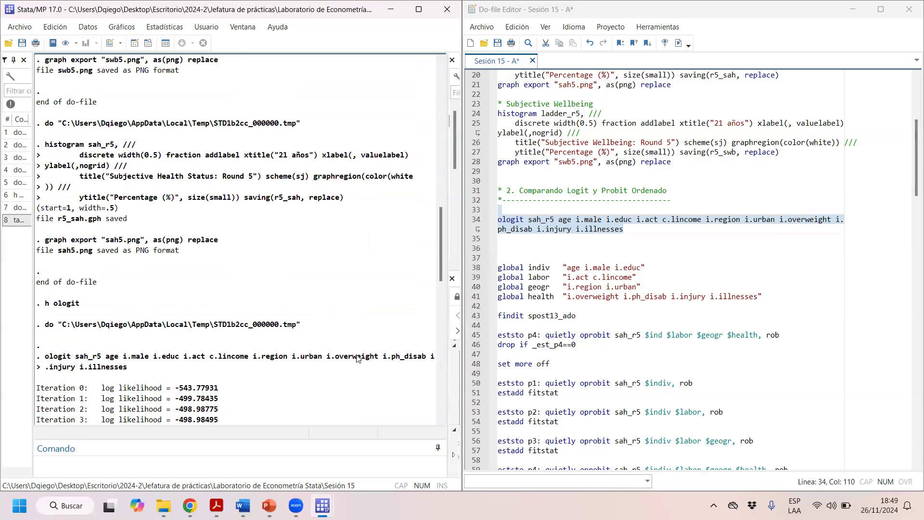
{"action": "scroll", "coordinate": [357, 358], "scroll_direction": "down", "scroll_amount": 3}
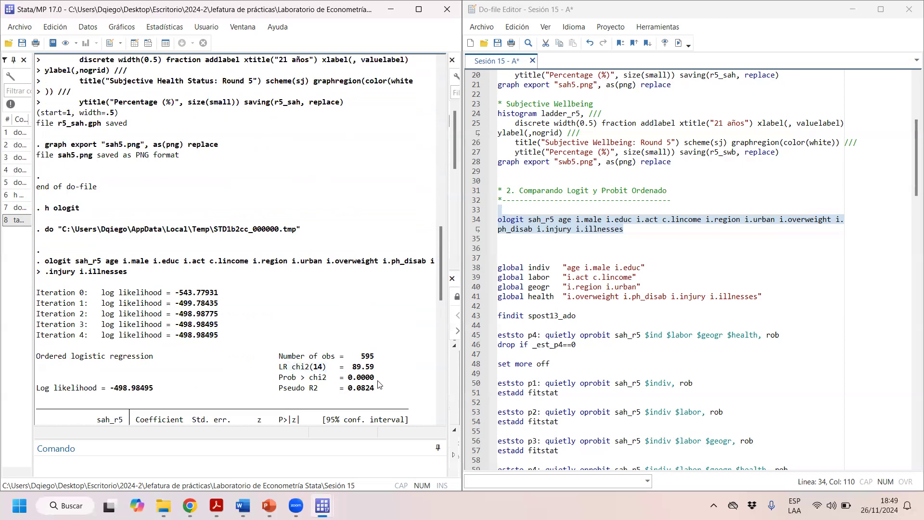
{"action": "left_click_drag", "start_coordinate": [375, 378], "coordinate": [347, 379]}
{"action": "scroll", "coordinate": [374, 291], "scroll_direction": "down", "scroll_amount": 5}
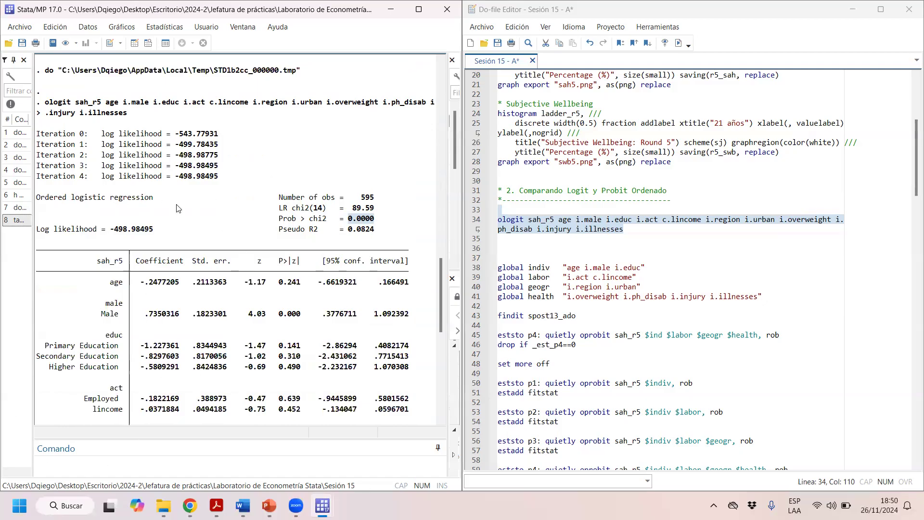
Check the individual significance of the Male coefficient through its z statistic and P>|z| value.
{"action": "scroll", "coordinate": [140, 367], "scroll_direction": "down", "scroll_amount": 1}
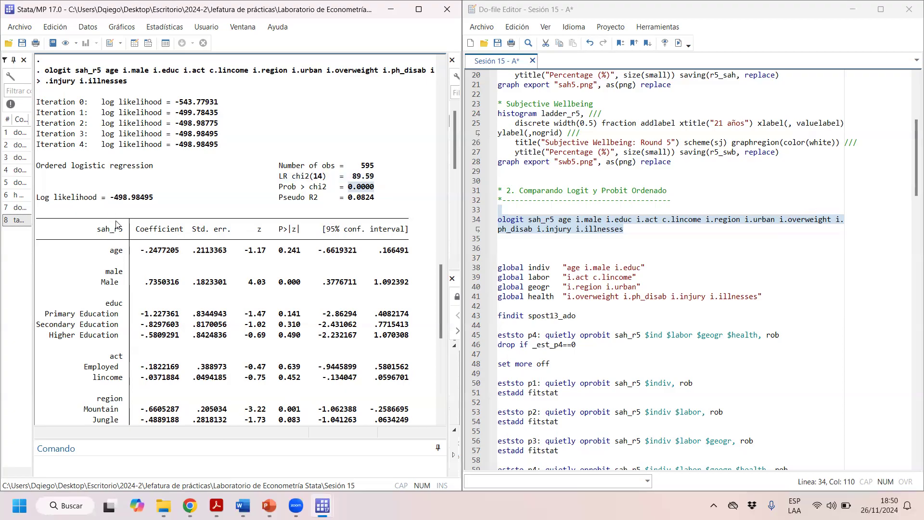
{"action": "scroll", "coordinate": [299, 331], "scroll_direction": "down", "scroll_amount": 5}
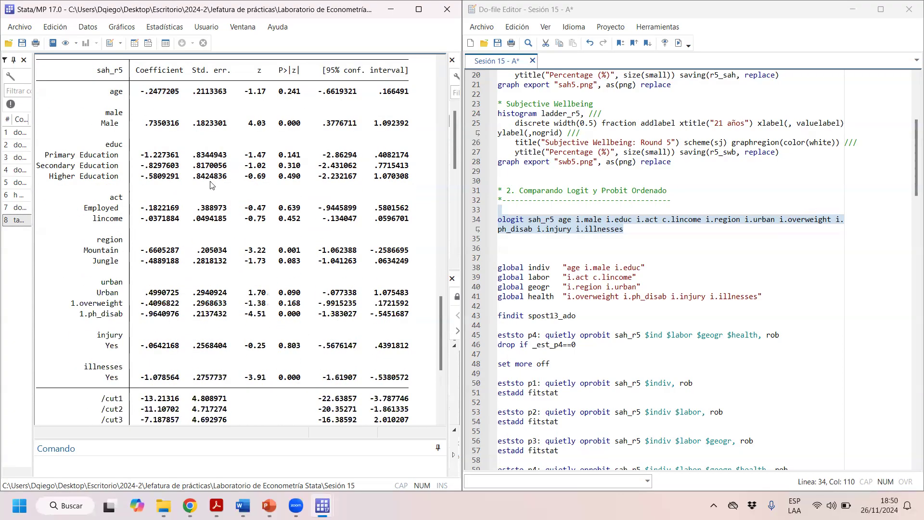
{"action": "scroll", "coordinate": [216, 260], "scroll_direction": "up", "scroll_amount": 1}
{"action": "scroll", "coordinate": [194, 162], "scroll_direction": "down", "scroll_amount": 1}
{"action": "scroll", "coordinate": [315, 155], "scroll_direction": "up", "scroll_amount": 1}
{"action": "left_click_drag", "start_coordinate": [88, 154], "coordinate": [304, 158]}
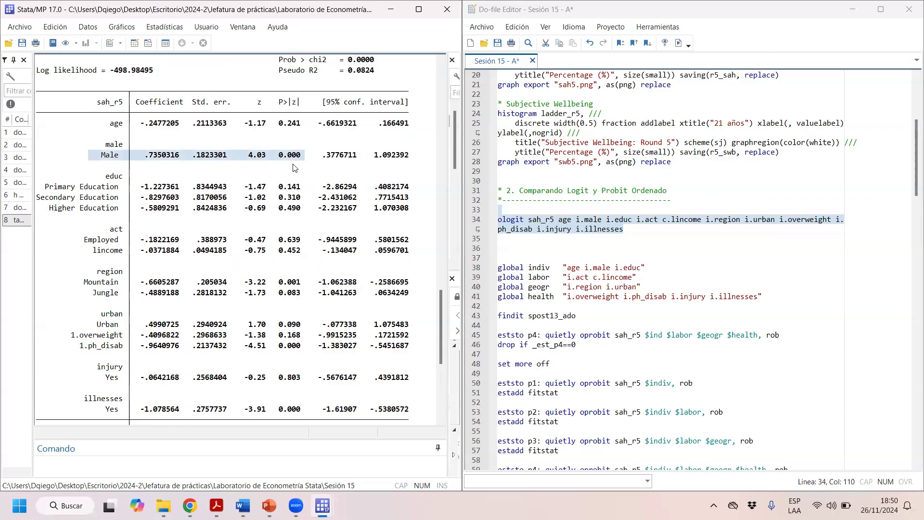
Check the individual significance of the education, age, lincome and region coefficients in the ordered logit table.
{"action": "left_click", "coordinate": [292, 210]}
{"action": "left_click_drag", "start_coordinate": [292, 210], "coordinate": [33, 166]}
{"action": "left_click_drag", "start_coordinate": [317, 123], "coordinate": [102, 126]}
{"action": "left_click_drag", "start_coordinate": [317, 255], "coordinate": [72, 254]}
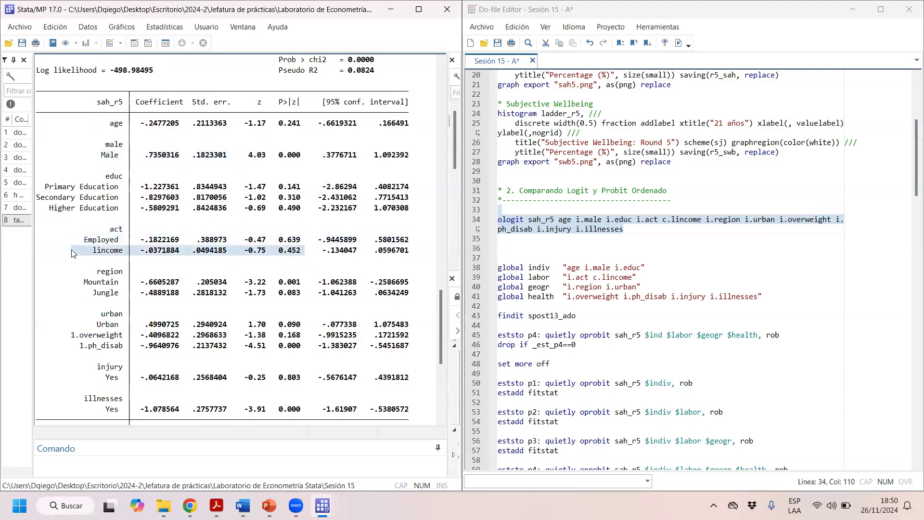
{"action": "left_click", "coordinate": [77, 283]}
{"action": "left_click_drag", "start_coordinate": [77, 284], "coordinate": [411, 308]}
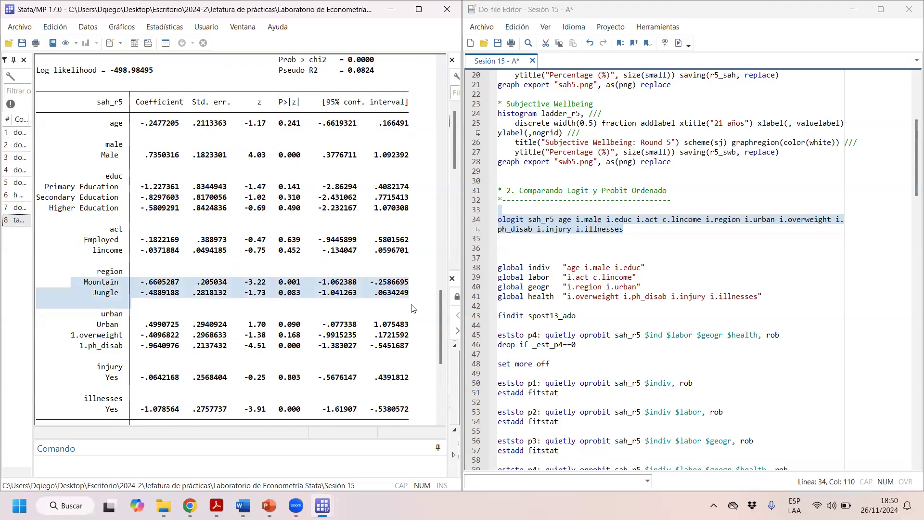
{"action": "left_click", "coordinate": [169, 364]}
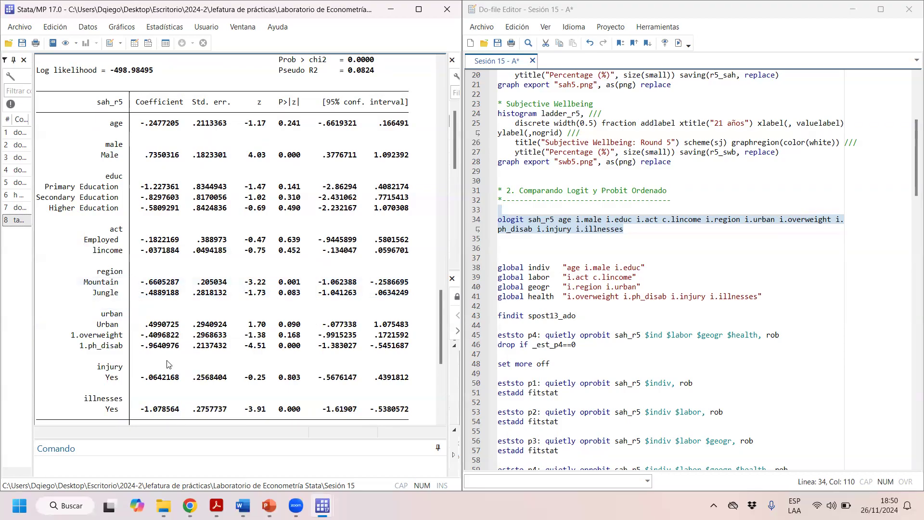
Check the individual significance of the urban, overweight, ph_disab, injury and illnesses coefficients in the ordered logit table.
{"action": "left_click_drag", "start_coordinate": [98, 325], "coordinate": [328, 325]}
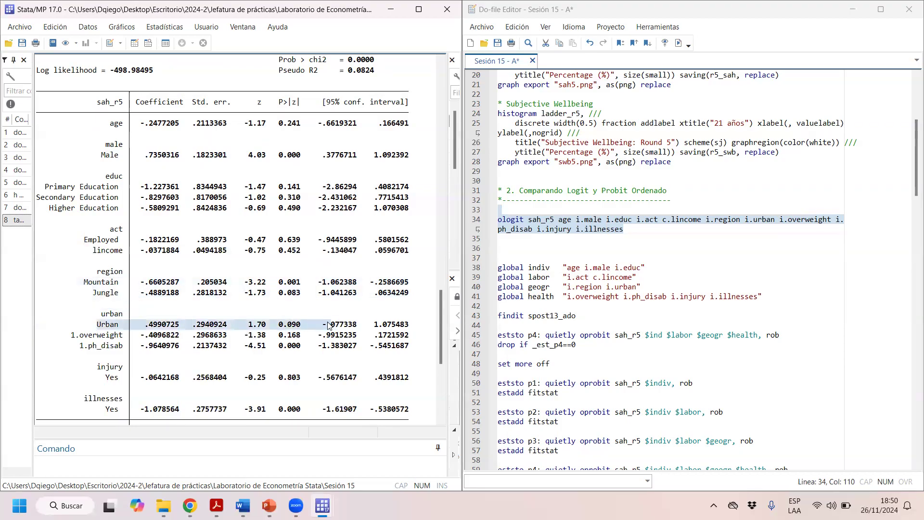
{"action": "left_click_drag", "start_coordinate": [102, 336], "coordinate": [340, 337]}
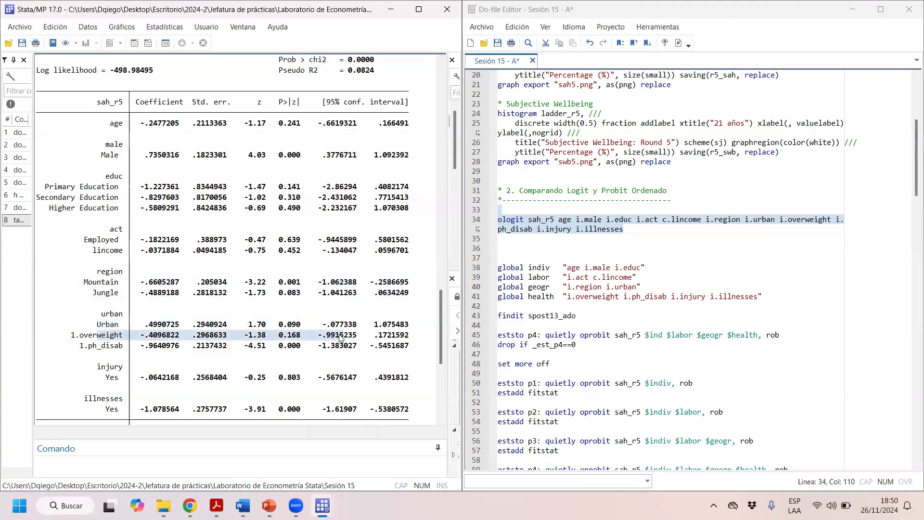
{"action": "left_click_drag", "start_coordinate": [116, 346], "coordinate": [298, 346]}
{"action": "scroll", "coordinate": [212, 361], "scroll_direction": "down", "scroll_amount": 2}
{"action": "left_click_drag", "start_coordinate": [121, 315], "coordinate": [240, 317]}
{"action": "left_click_drag", "start_coordinate": [187, 330], "coordinate": [243, 316]}
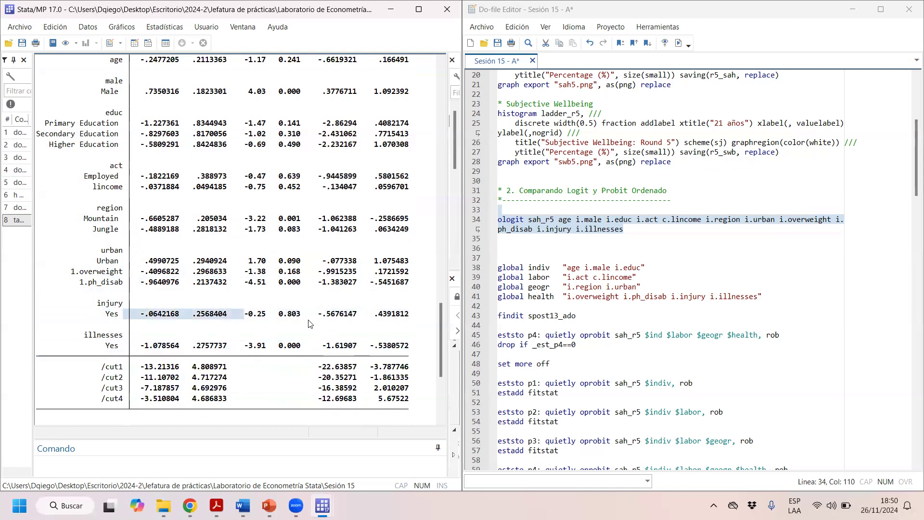
{"action": "left_click", "coordinate": [135, 343]}
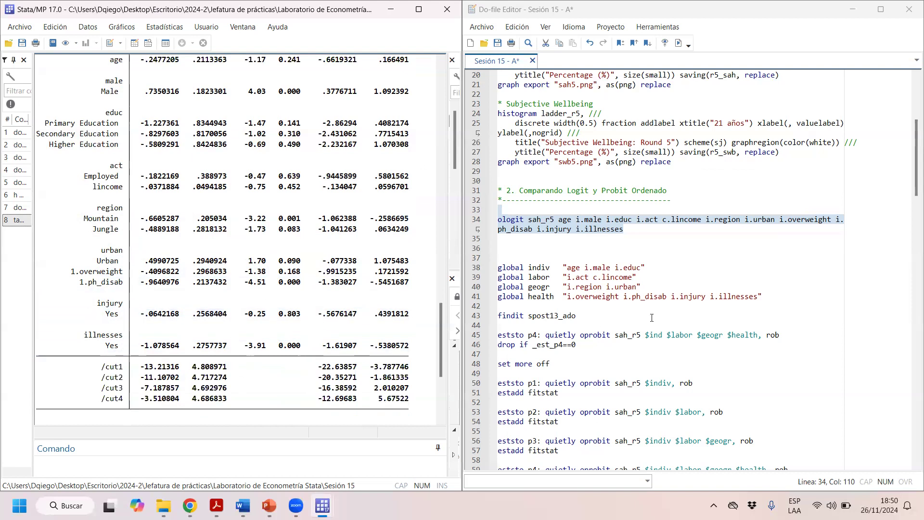
Add a margins command directly below the ologit regression in the do-file and run only that line.
{"action": "scroll", "coordinate": [652, 318], "scroll_direction": "down", "scroll_amount": 1}
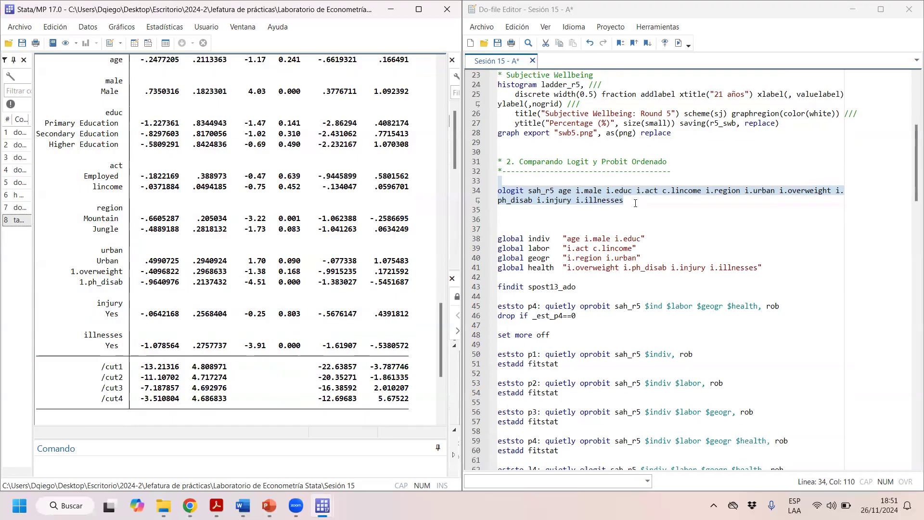
{"action": "scroll", "coordinate": [635, 203], "scroll_direction": "down", "scroll_amount": 13}
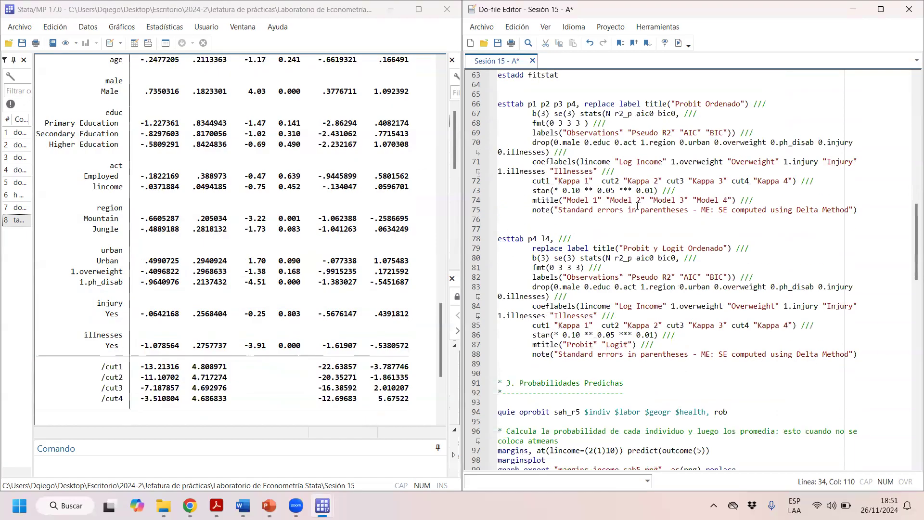
{"action": "scroll", "coordinate": [636, 208], "scroll_direction": "down", "scroll_amount": 4}
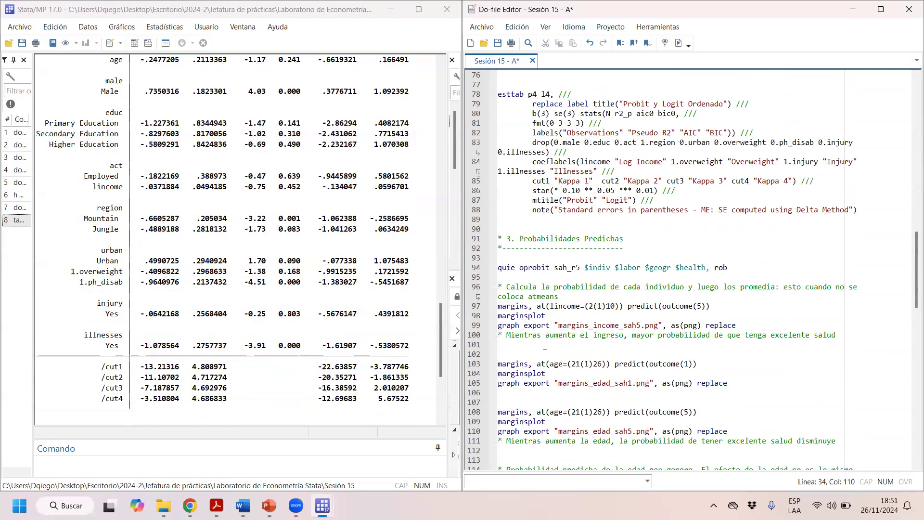
{"action": "scroll", "coordinate": [563, 304], "scroll_direction": "up", "scroll_amount": 12}
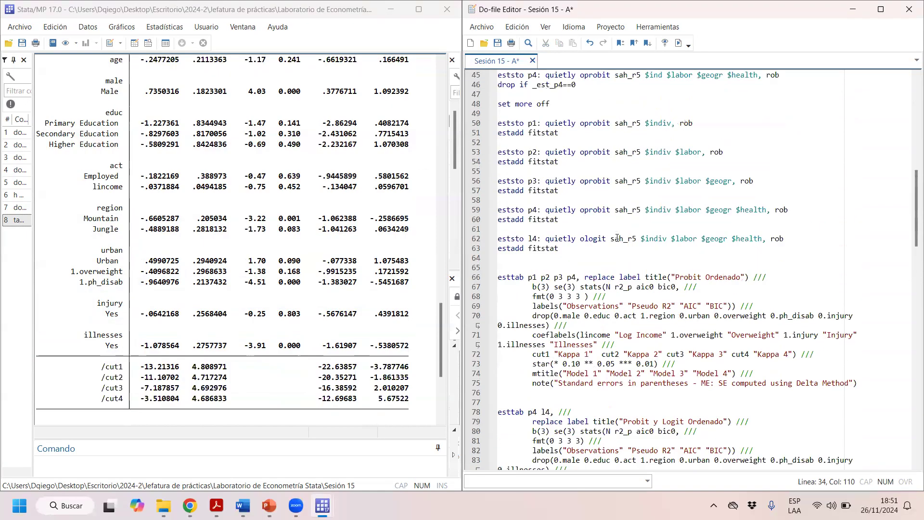
{"action": "scroll", "coordinate": [617, 238], "scroll_direction": "up", "scroll_amount": 6}
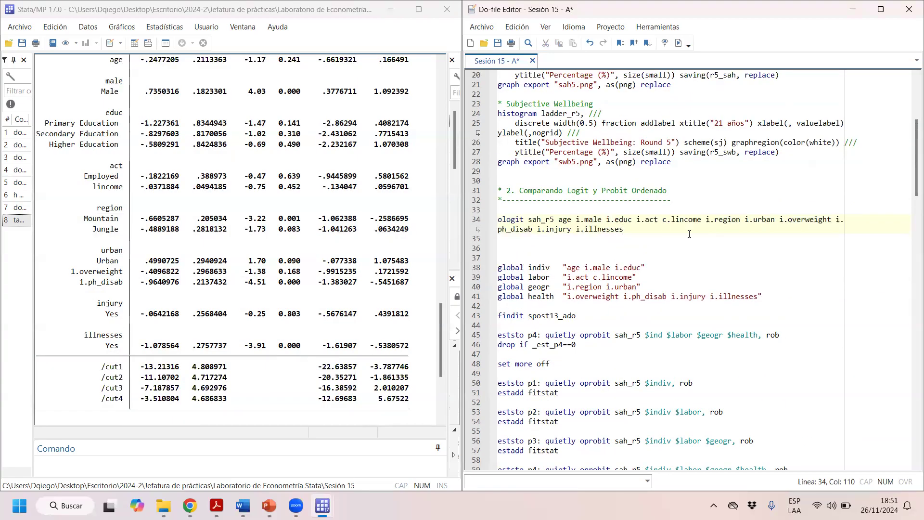
{"action": "key", "text": "Return"}
{"action": "type", "text": "margins"}
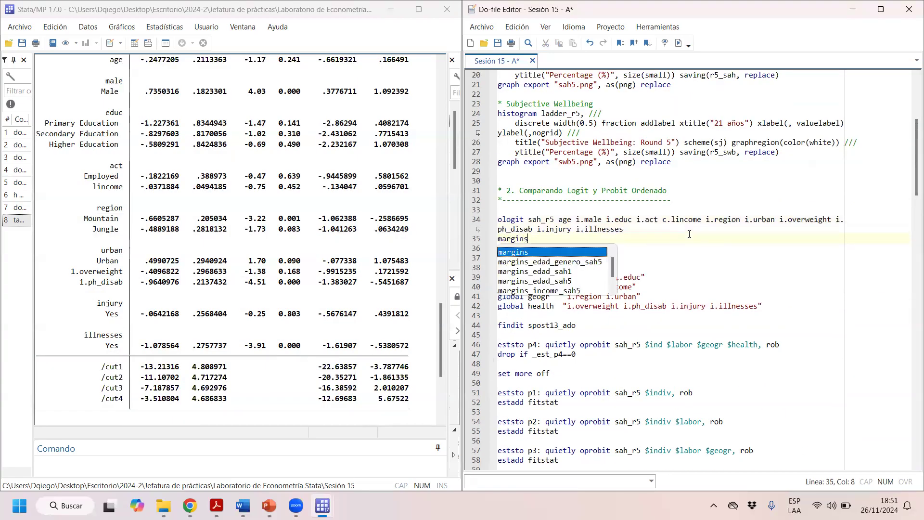
{"action": "key", "text": "shift+Home"}
{"action": "key", "text": "ctrl+d"}
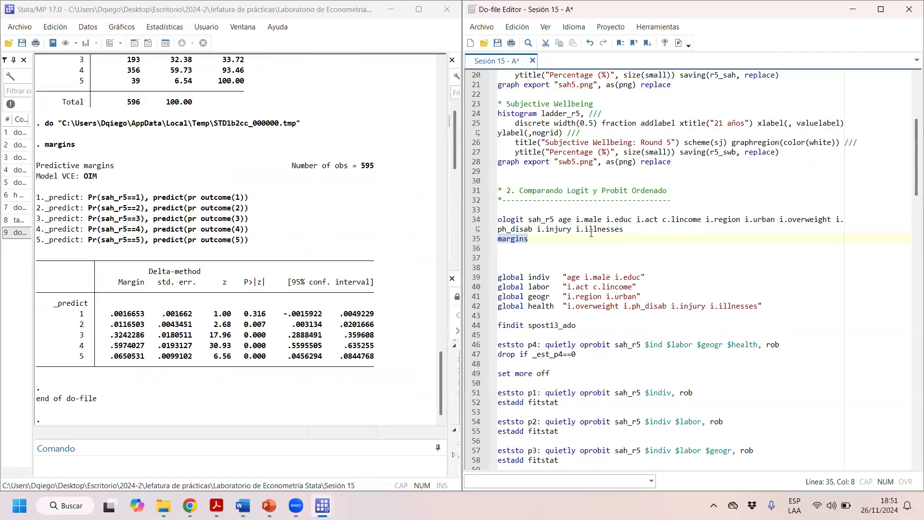
Examine the predictive margins table, reading the average predicted probability of each sah_r5 outcome from 1 to 5.
{"action": "left_click", "coordinate": [255, 201]}
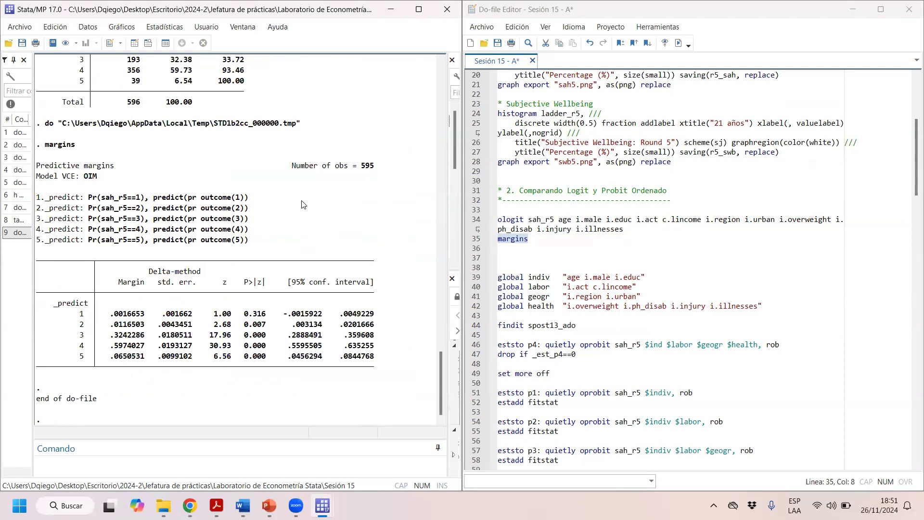
{"action": "left_click", "coordinate": [549, 241]}
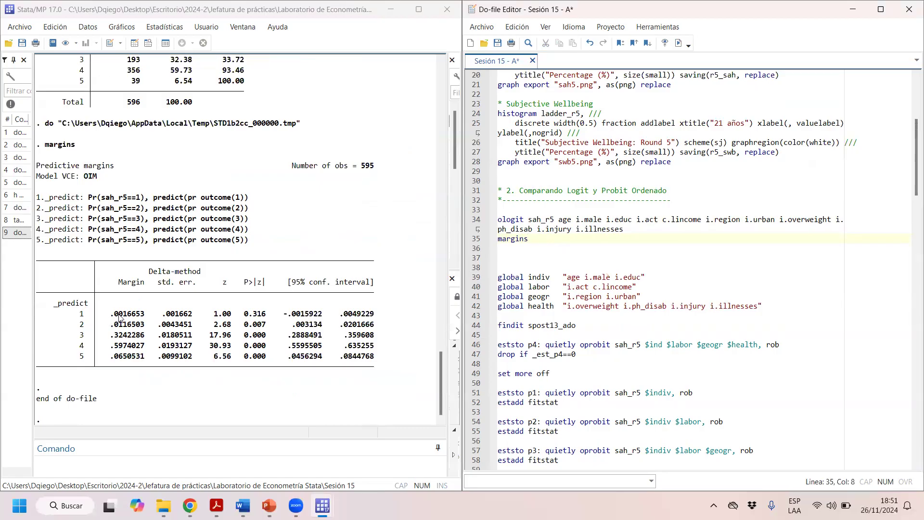
{"action": "left_click_drag", "start_coordinate": [72, 314], "coordinate": [87, 317]}
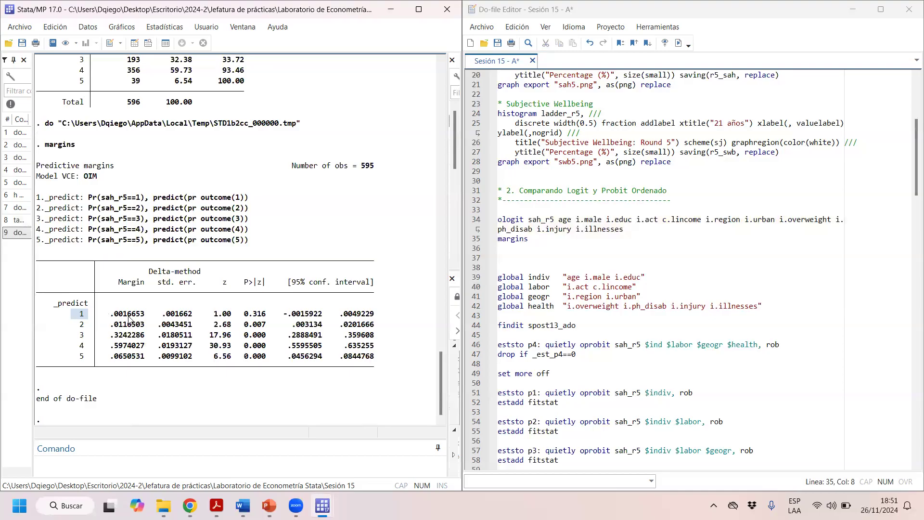
{"action": "left_click_drag", "start_coordinate": [77, 327], "coordinate": [136, 331]}
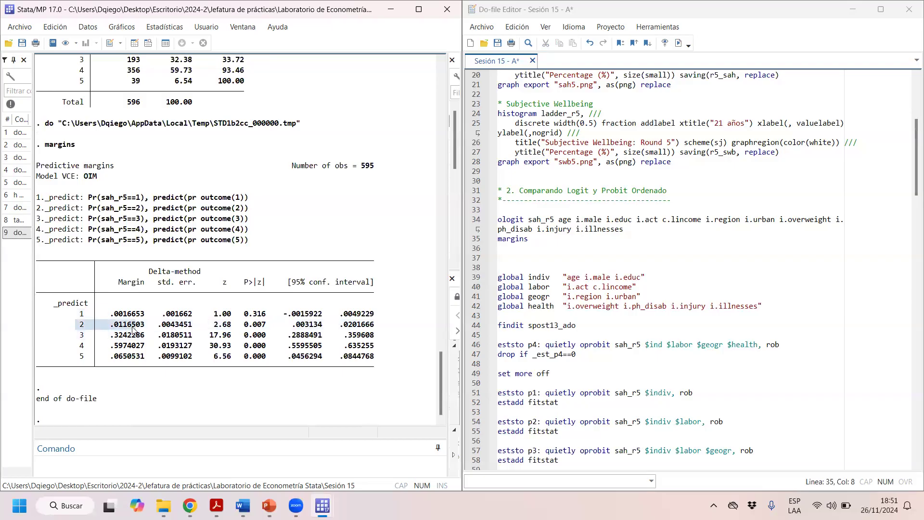
{"action": "left_click_drag", "start_coordinate": [76, 325], "coordinate": [144, 350]}
{"action": "left_click", "coordinate": [128, 341]}
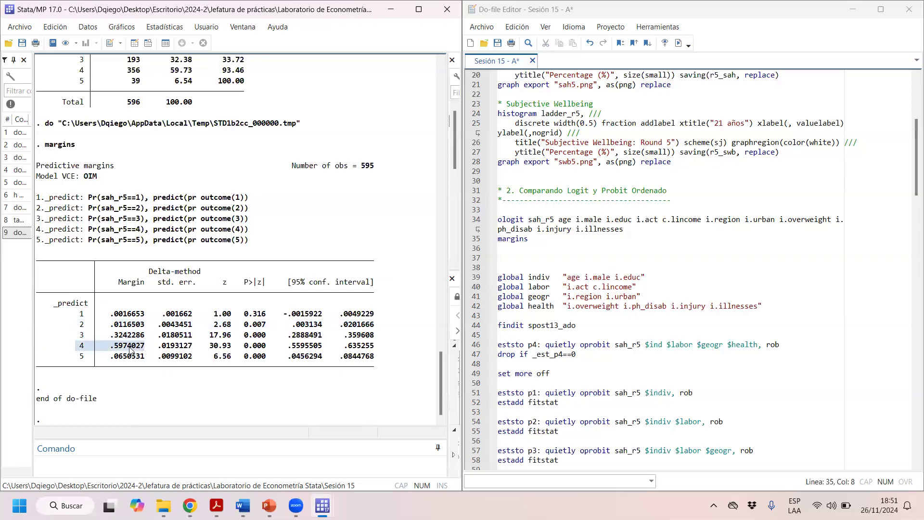
{"action": "left_click", "coordinate": [85, 362]}
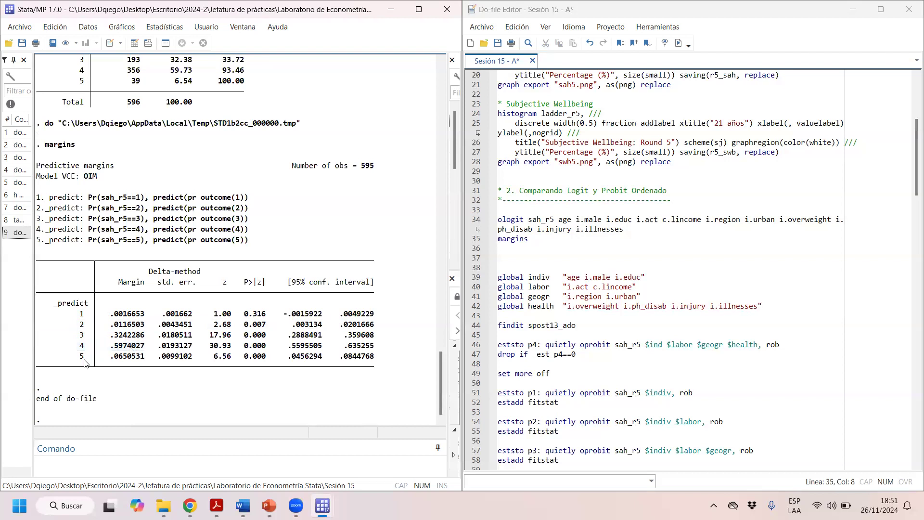
{"action": "left_click_drag", "start_coordinate": [85, 362], "coordinate": [126, 362]}
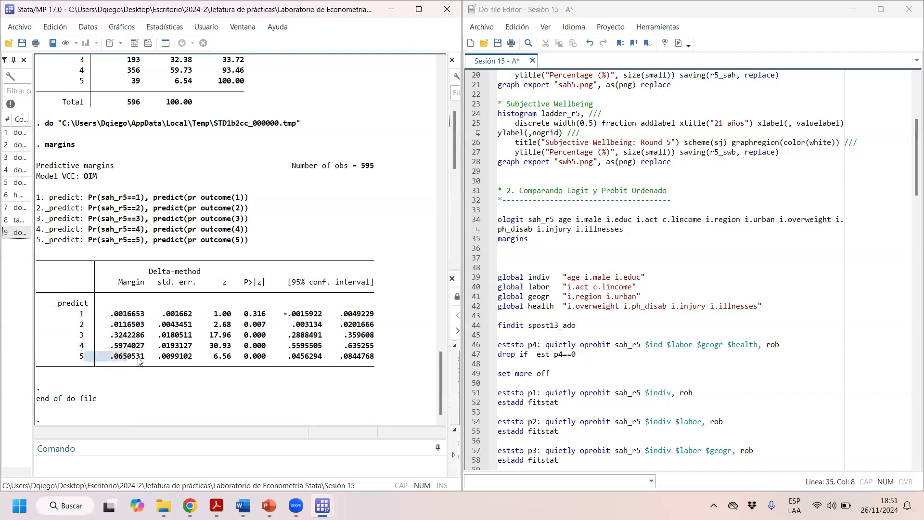
{"action": "left_click", "coordinate": [156, 357]}
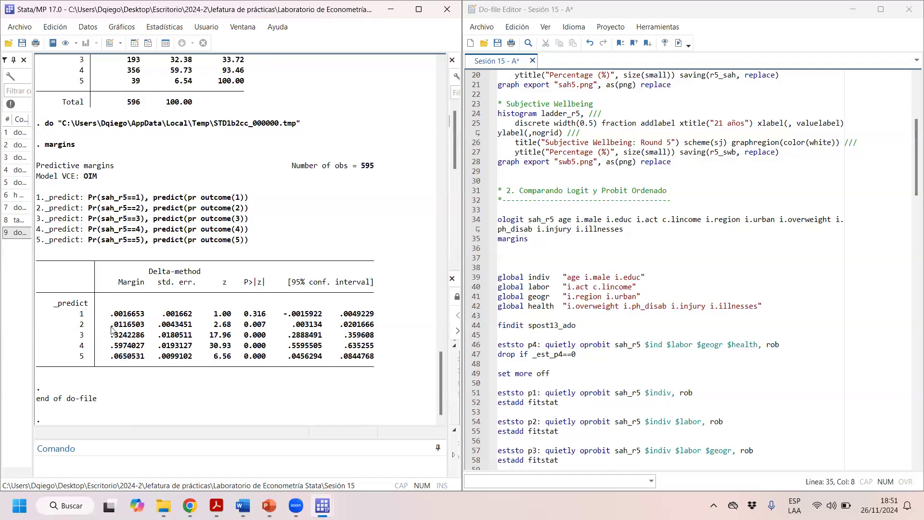
{"action": "left_click_drag", "start_coordinate": [106, 313], "coordinate": [117, 359]}
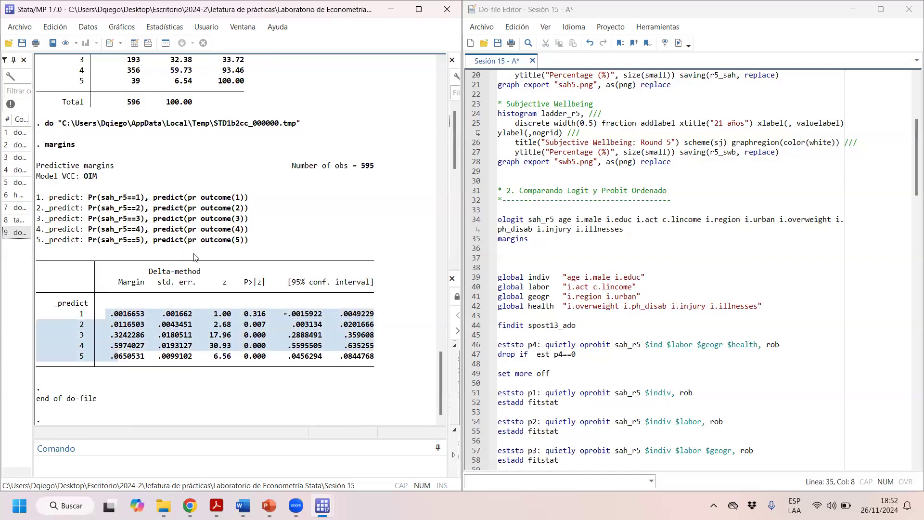
Add the line margins, dydx(*) below the margins command and run it to compute average marginal effects for all regressors.
{"action": "left_click_drag", "start_coordinate": [529, 239], "coordinate": [499, 238]}
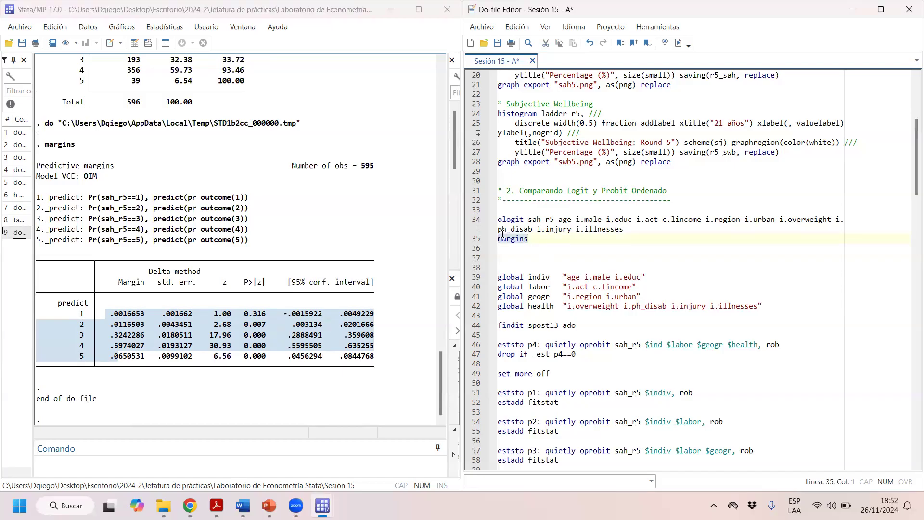
{"action": "key", "text": "ctrl+c"}
{"action": "left_click", "coordinate": [560, 245]}
{"action": "key", "text": "ctrl+v"}
{"action": "type", "text": ", "}
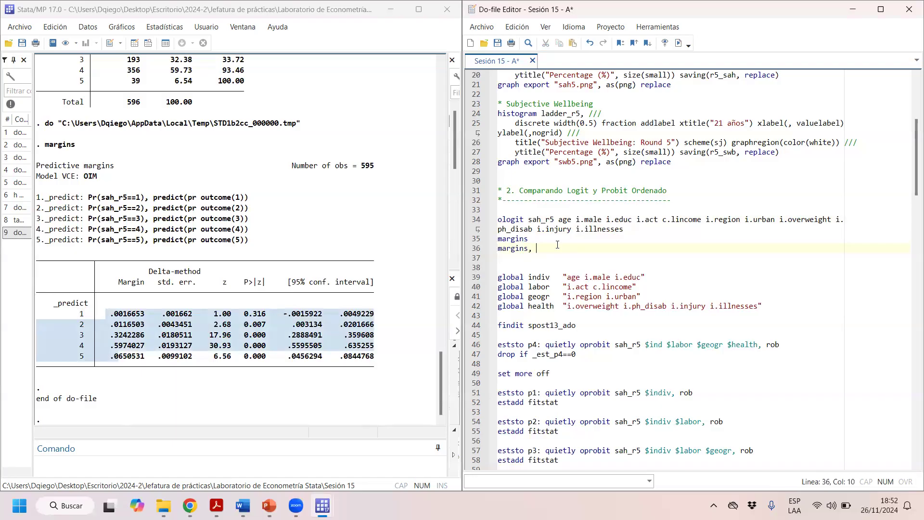
{"action": "type", "text": "o"}
{"action": "key", "text": "BackSpace"}
{"action": "type", "text": "dy"}
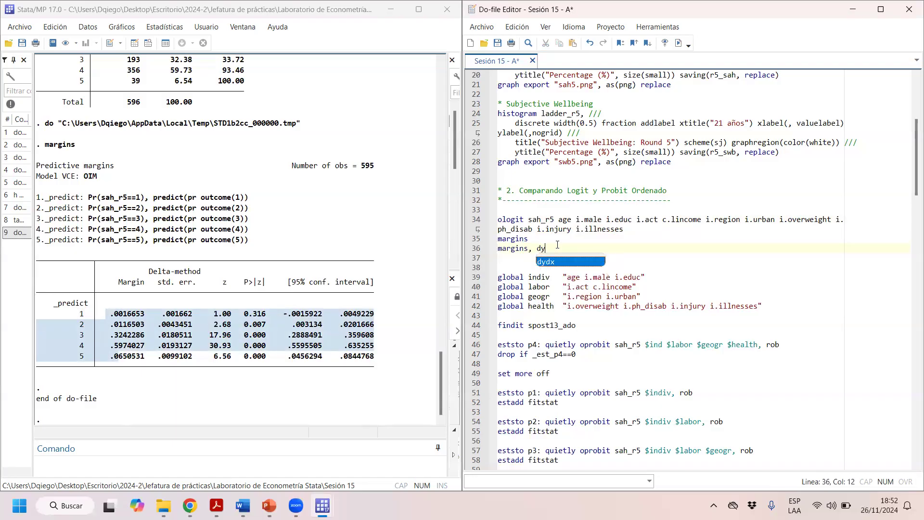
{"action": "type", "text": "x()"}
{"action": "type", "text": "*"}
{"action": "triple_click", "coordinate": [557, 246]}
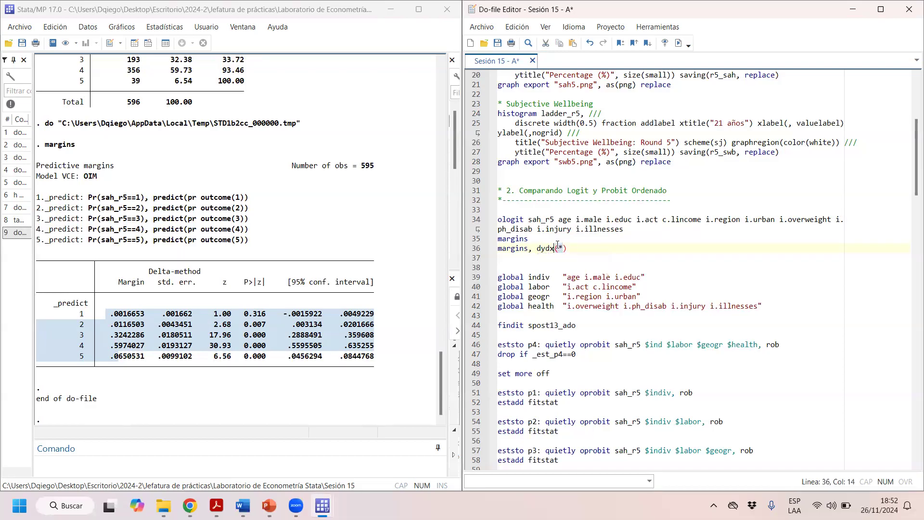
{"action": "key", "text": "ctrl+d"}
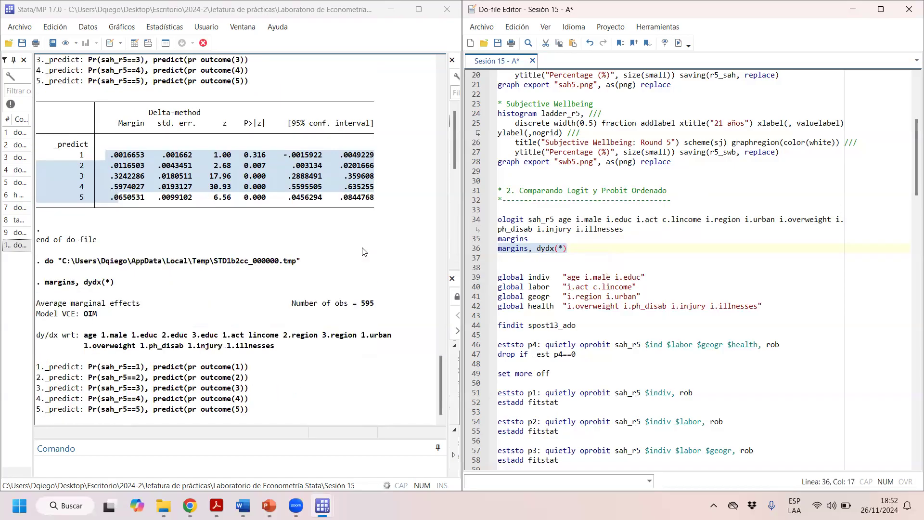
Look through the average marginal effects output, examining how each regressor's effects are listed by outcome, back to the table's header.
{"action": "scroll", "coordinate": [256, 273], "scroll_direction": "up", "scroll_amount": 5}
{"action": "scroll", "coordinate": [256, 274], "scroll_direction": "up", "scroll_amount": 19}
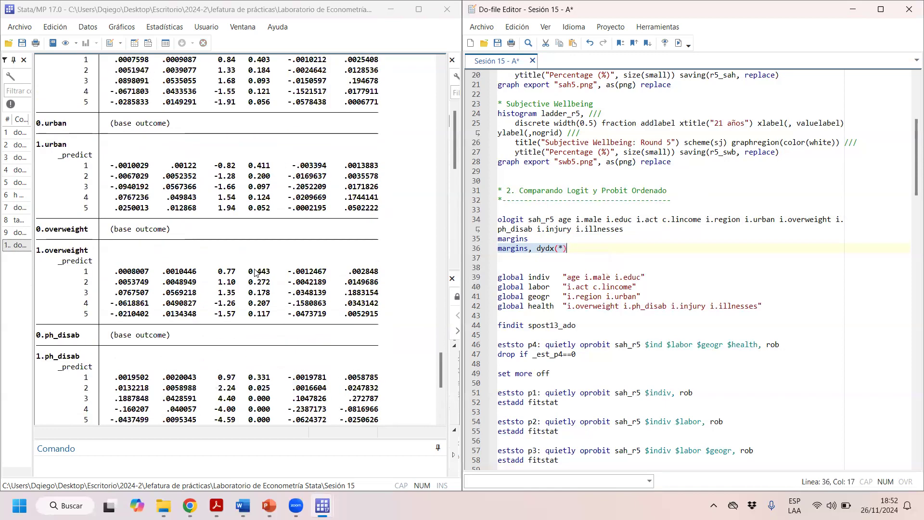
{"action": "scroll", "coordinate": [206, 266], "scroll_direction": "up", "scroll_amount": 20}
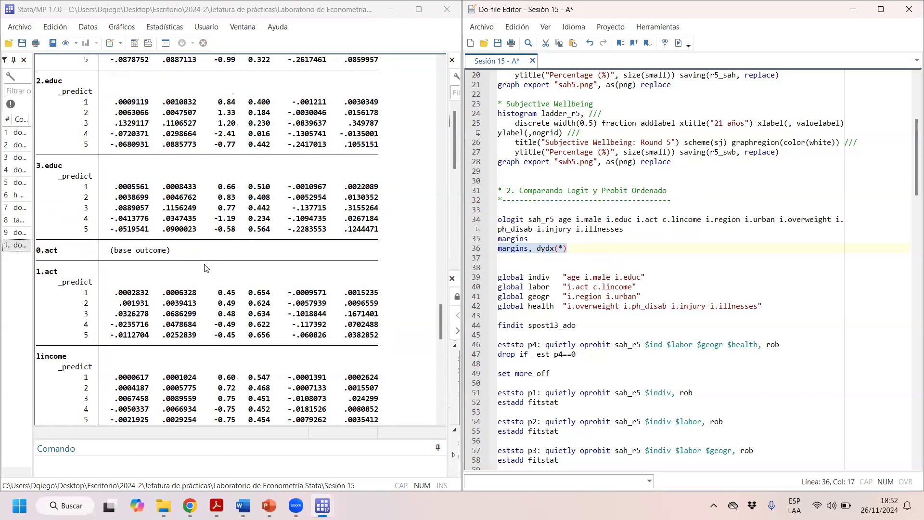
{"action": "scroll", "coordinate": [206, 266], "scroll_direction": "down", "scroll_amount": 2}
{"action": "left_click_drag", "start_coordinate": [67, 208], "coordinate": [96, 189]}
{"action": "left_click", "coordinate": [690, 249]}
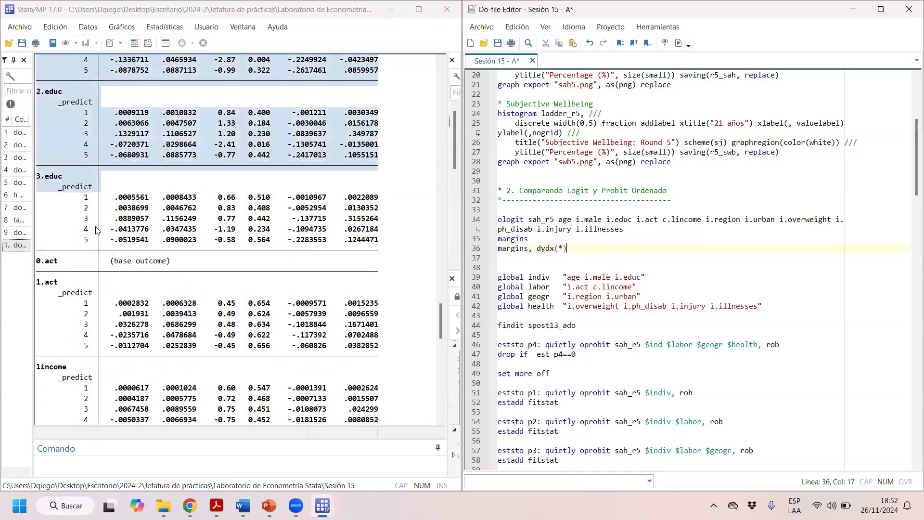
{"action": "scroll", "coordinate": [140, 231], "scroll_direction": "up", "scroll_amount": 8}
{"action": "scroll", "coordinate": [140, 231], "scroll_direction": "down", "scroll_amount": 2}
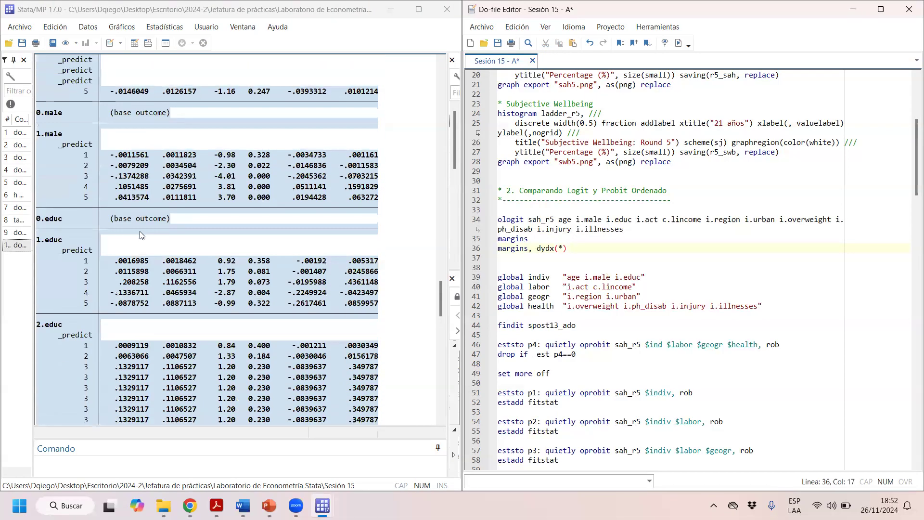
{"action": "scroll", "coordinate": [140, 231], "scroll_direction": "up", "scroll_amount": 9}
{"action": "scroll", "coordinate": [150, 198], "scroll_direction": "up", "scroll_amount": 1}
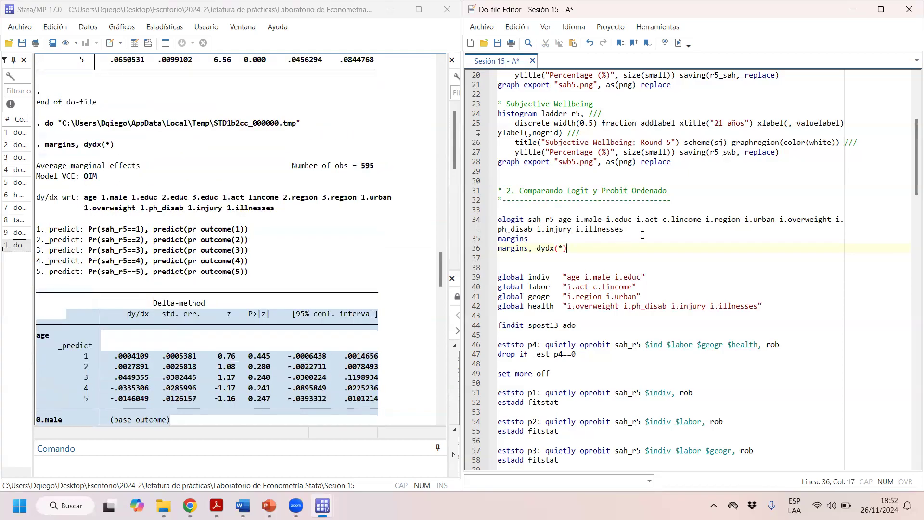
Try to restrict the marginal effects to the first outcome by adding outcome(1) to the margins, dydx(*) line and running it.
{"action": "type", "text": "ou"}
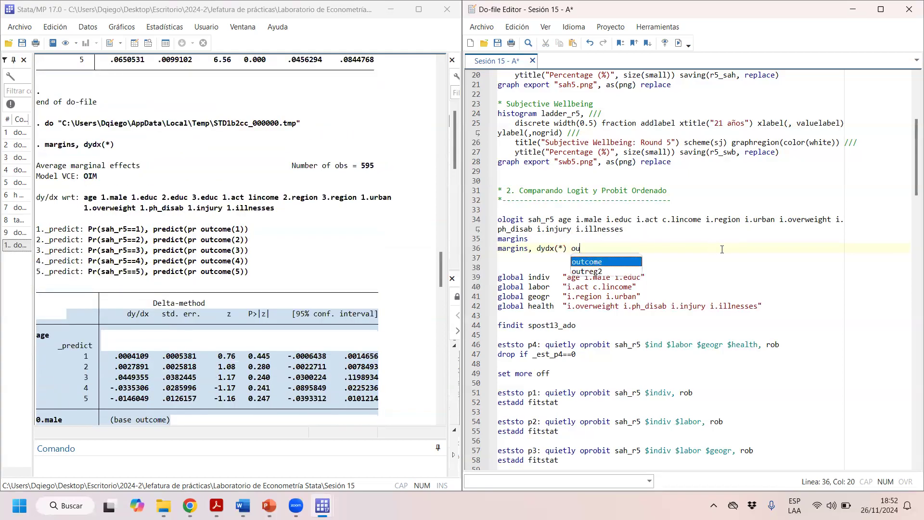
{"action": "key", "text": "BackSpace"}
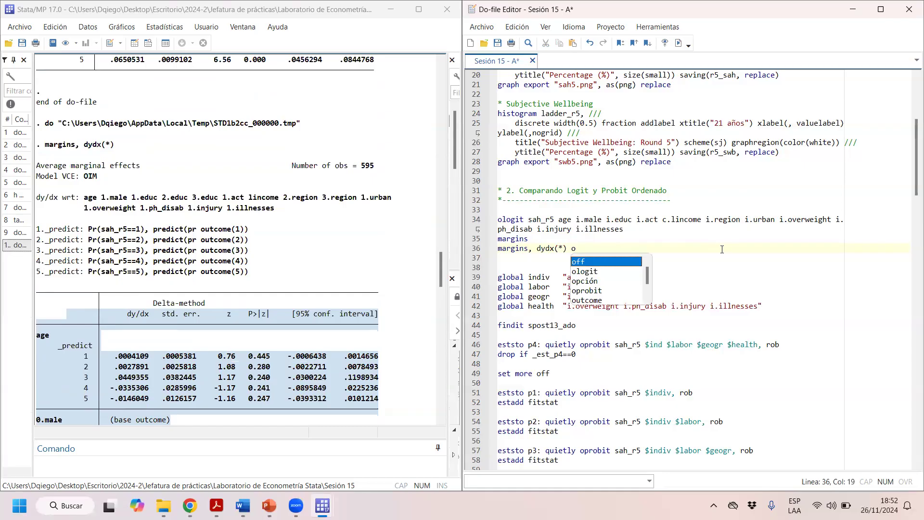
{"action": "type", "text": "utc"}
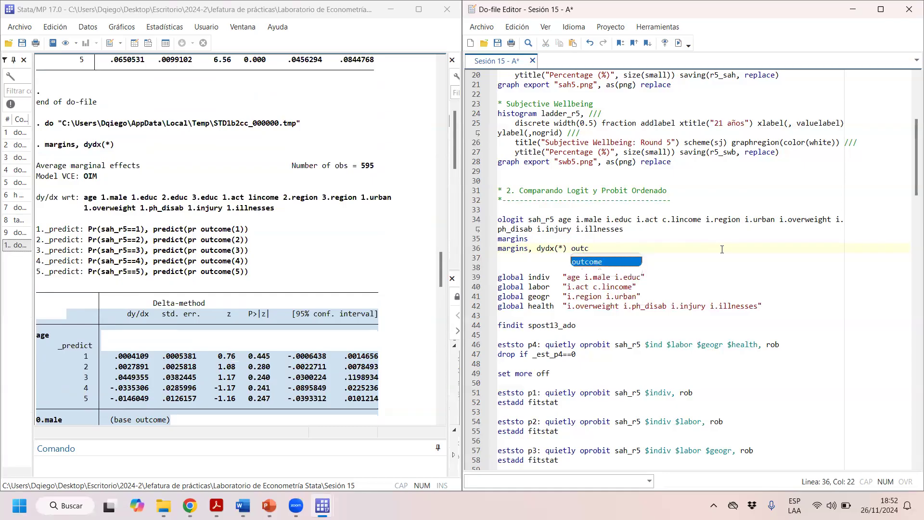
{"action": "type", "text": "i"}
{"action": "type", "text": "me"}
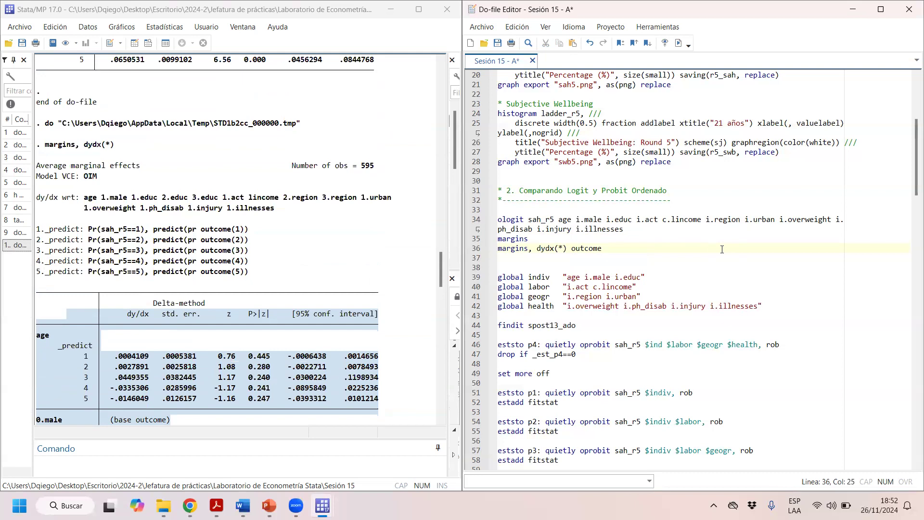
{"action": "type", "text": "(1)"}
{"action": "key", "text": "Home"}
{"action": "key", "text": "shift+End"}
{"action": "key", "text": "ctrl+d"}
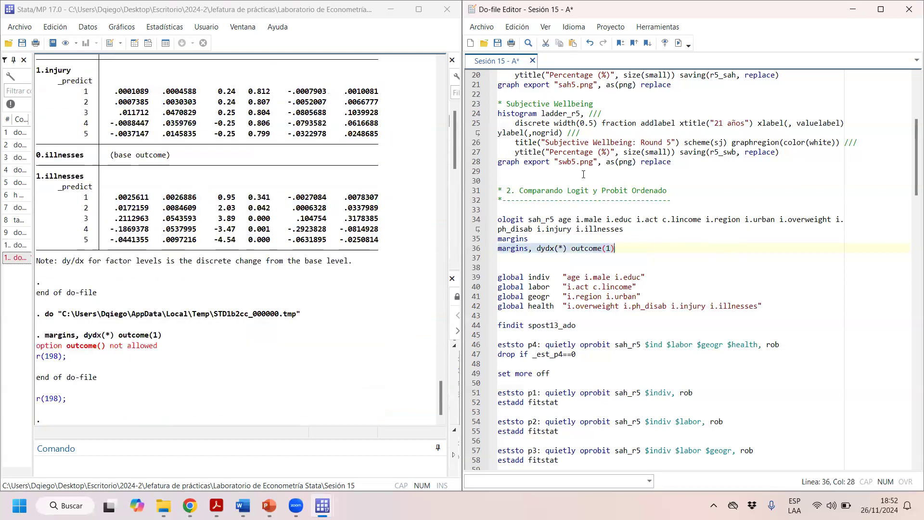
Replace outcome(1) in the margins, dydx(*) line with the option predict(pr outcome(1)), copied from the marginal effects output header.
{"action": "left_click", "coordinate": [588, 230]}
{"action": "scroll", "coordinate": [320, 237], "scroll_direction": "up", "scroll_amount": 20}
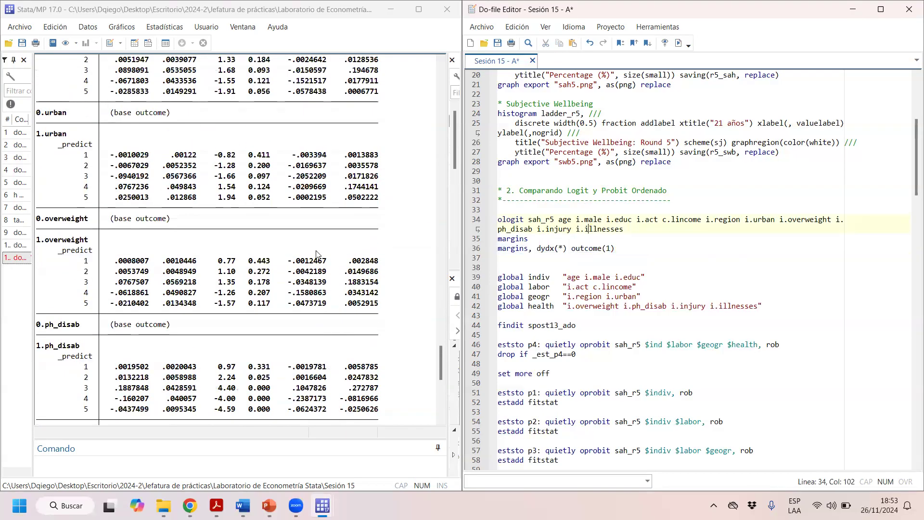
{"action": "scroll", "coordinate": [304, 284], "scroll_direction": "up", "scroll_amount": 15}
{"action": "scroll", "coordinate": [284, 231], "scroll_direction": "down", "scroll_amount": 8}
{"action": "scroll", "coordinate": [284, 234], "scroll_direction": "up", "scroll_amount": 11}
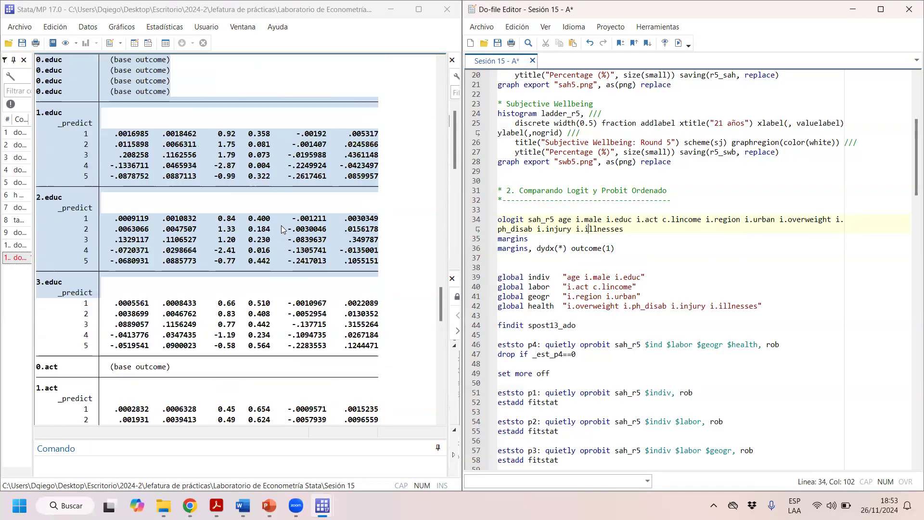
{"action": "scroll", "coordinate": [241, 102], "scroll_direction": "up", "scroll_amount": 6}
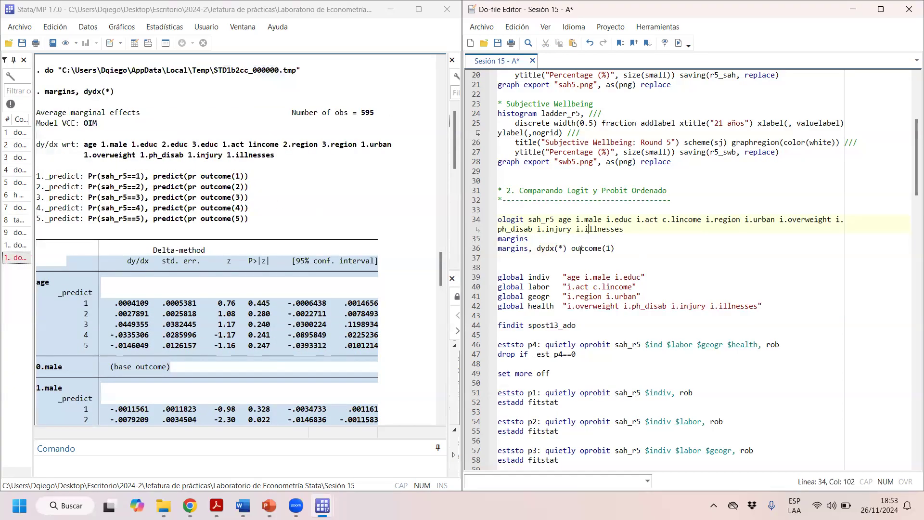
{"action": "left_click_drag", "start_coordinate": [249, 176], "coordinate": [153, 176]}
{"action": "key", "text": "ctrl+c"}
{"action": "left_click_drag", "start_coordinate": [621, 248], "coordinate": [572, 248]}
{"action": "key", "text": "ctrl+v"}
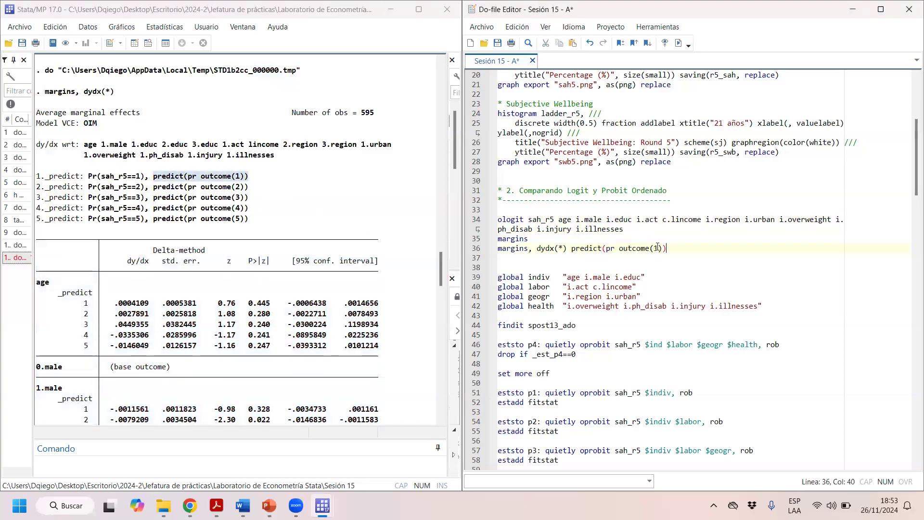
Remove pr from the option so the line reads margins, dydx(*) predict(outcome(1)), and run it.
{"action": "left_click", "coordinate": [620, 248]}
{"action": "key", "text": "BackSpace"}
{"action": "key", "text": "BackSpace"}
{"action": "key", "text": "BackSpace"}
{"action": "triple_click", "coordinate": [621, 249]}
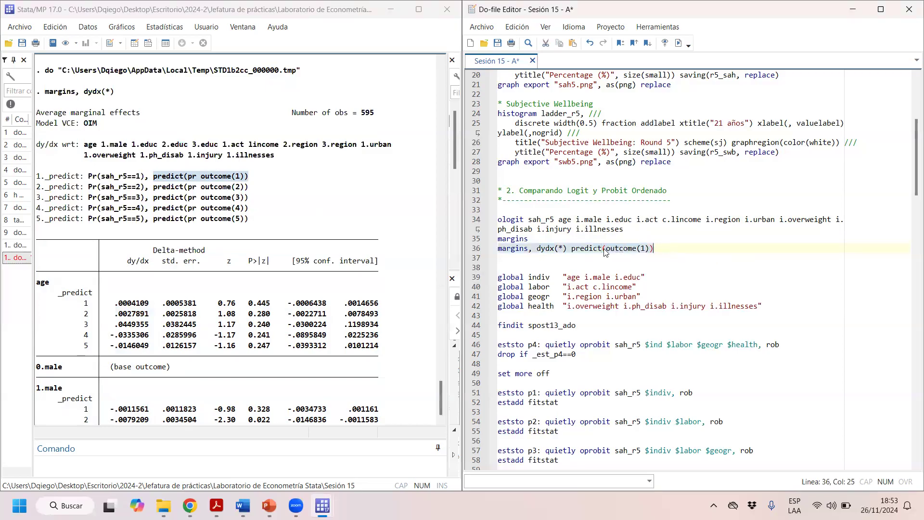
{"action": "key", "text": "ctrl+d"}
Examine the outcome 1 marginal effects, including Primary Education, against the "muy poco" category on the PowerPoint slide, and return to Stata.
{"action": "scroll", "coordinate": [255, 277], "scroll_direction": "up", "scroll_amount": 4}
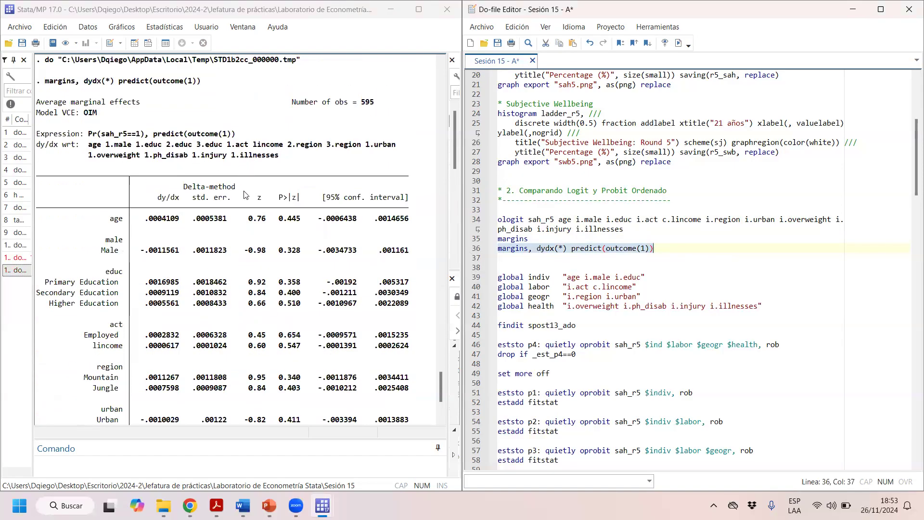
{"action": "scroll", "coordinate": [240, 280], "scroll_direction": "down", "scroll_amount": 3}
{"action": "scroll", "coordinate": [240, 280], "scroll_direction": "up", "scroll_amount": 5}
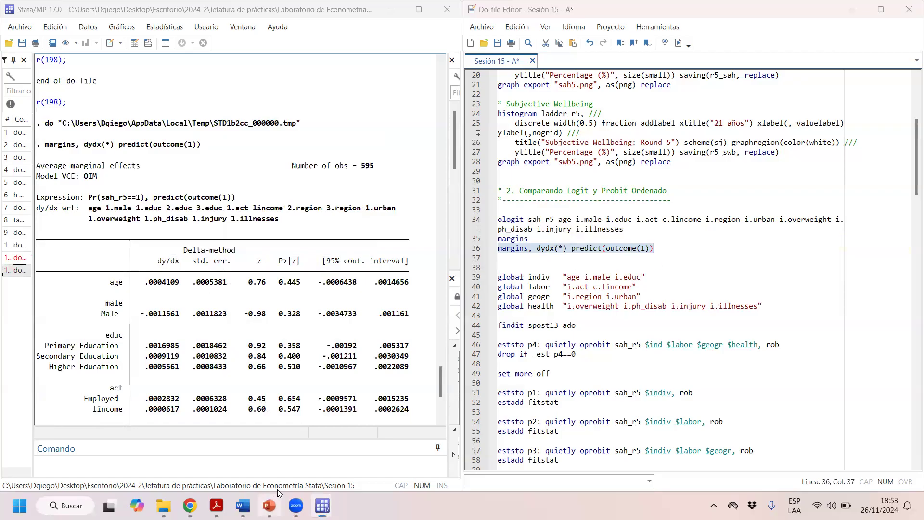
{"action": "left_click", "coordinate": [270, 505]}
{"action": "left_click_drag", "start_coordinate": [502, 208], "coordinate": [534, 207]}
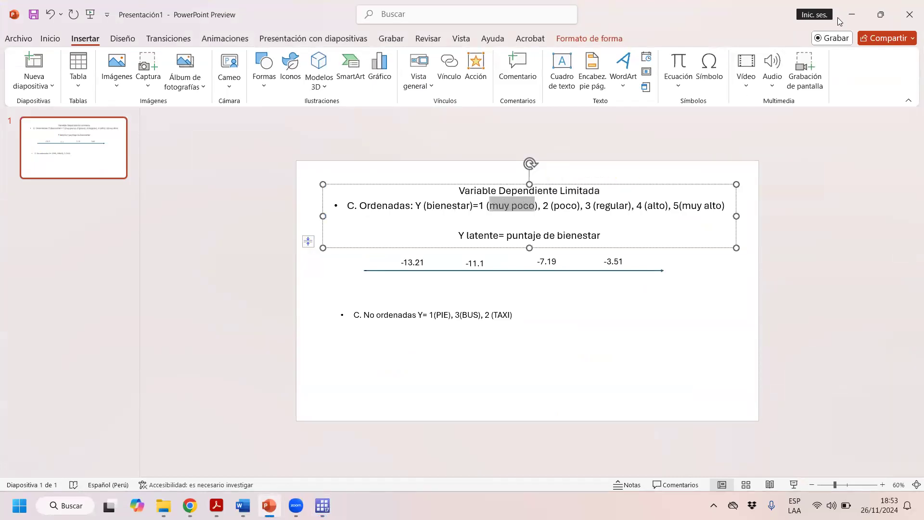
{"action": "key", "text": "alt+Tab"}
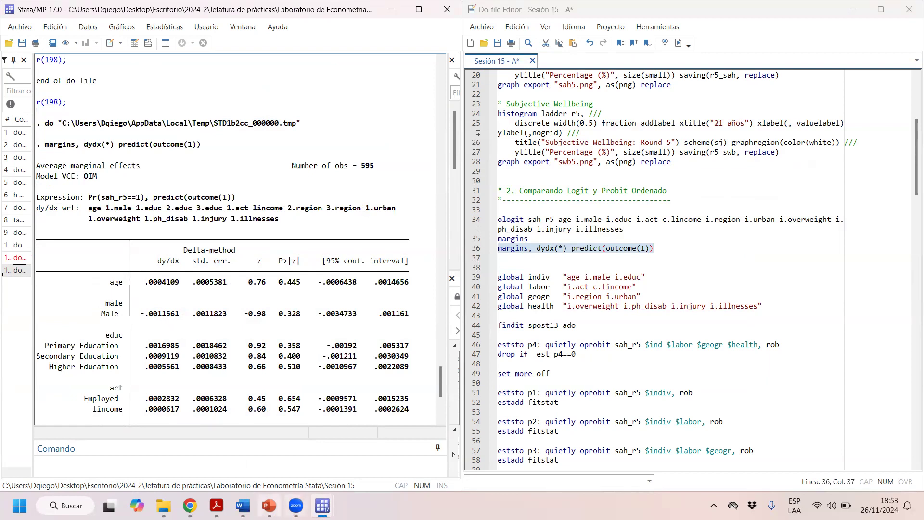
{"action": "left_click", "coordinate": [269, 506]}
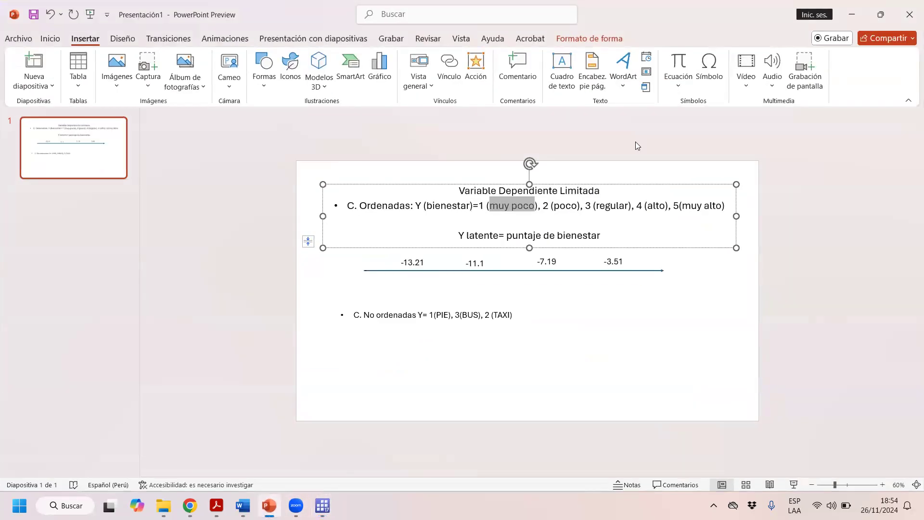
{"action": "left_click", "coordinate": [852, 14]}
{"action": "scroll", "coordinate": [255, 289], "scroll_direction": "down", "scroll_amount": 2}
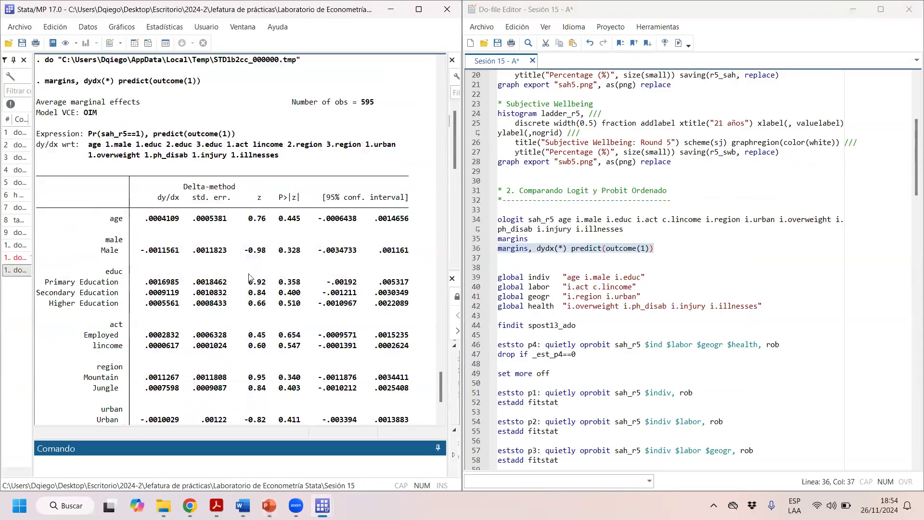
{"action": "left_click", "coordinate": [154, 284]}
{"action": "left_click_drag", "start_coordinate": [154, 284], "coordinate": [181, 288]}
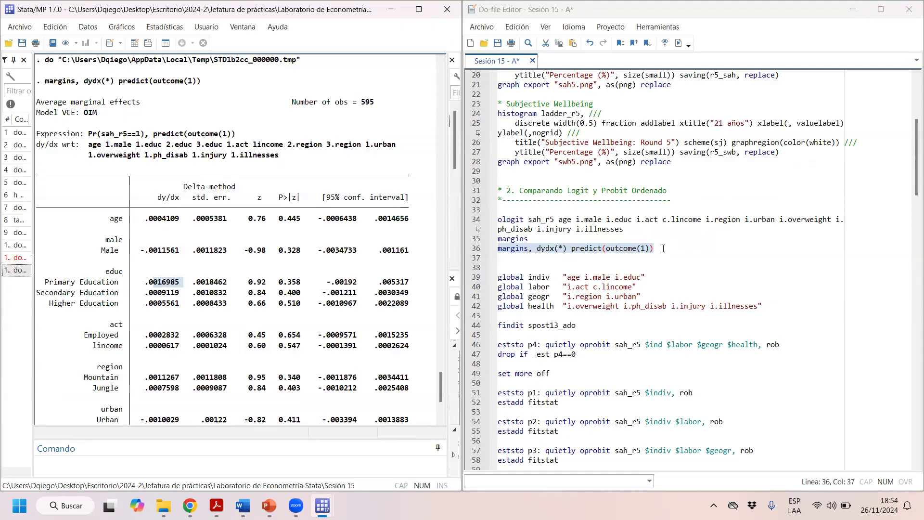
{"action": "key", "text": "alt+Tab"}
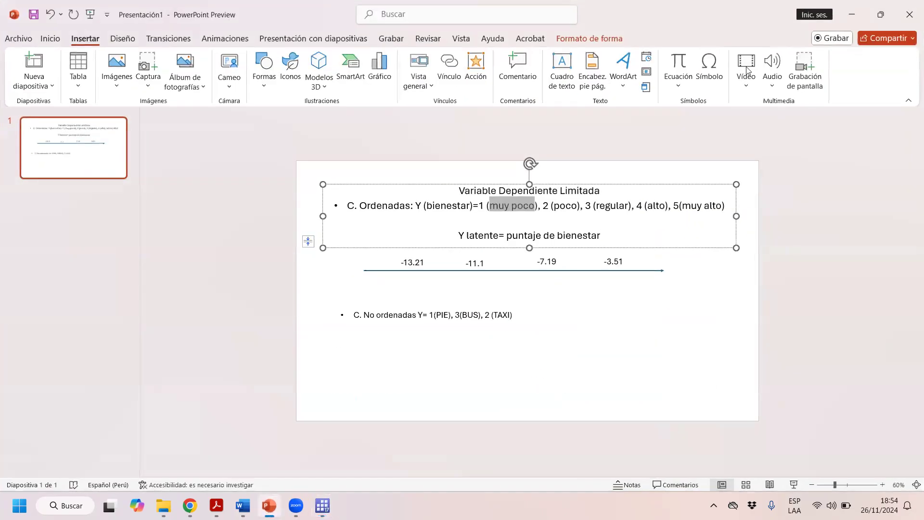
{"action": "key", "text": "alt+Tab"}
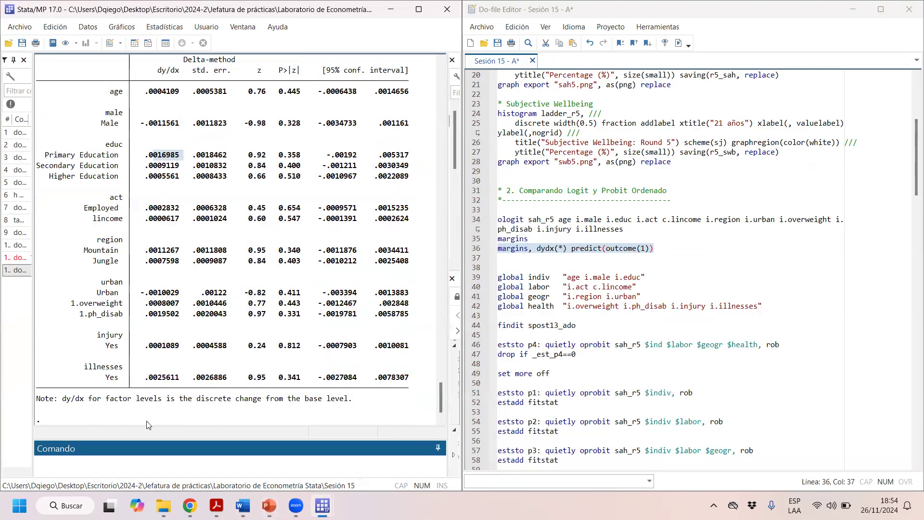
Duplicate the margins line below it with the outcome changed to predict(outcome(2)), and run the new line.
{"action": "left_click_drag", "start_coordinate": [649, 250], "coordinate": [448, 253]}
{"action": "key", "text": "ctrl+c"}
{"action": "left_click", "coordinate": [719, 246]}
{"action": "key", "text": "Return"}
{"action": "key", "text": "ctrl+v"}
{"action": "key", "text": "Left"}
{"action": "key", "text": "Left"}
{"action": "key", "text": "BackSpace"}
{"action": "type", "text": "2"}
{"action": "key", "text": "shift+Home"}
{"action": "key", "text": "ctrl+d"}
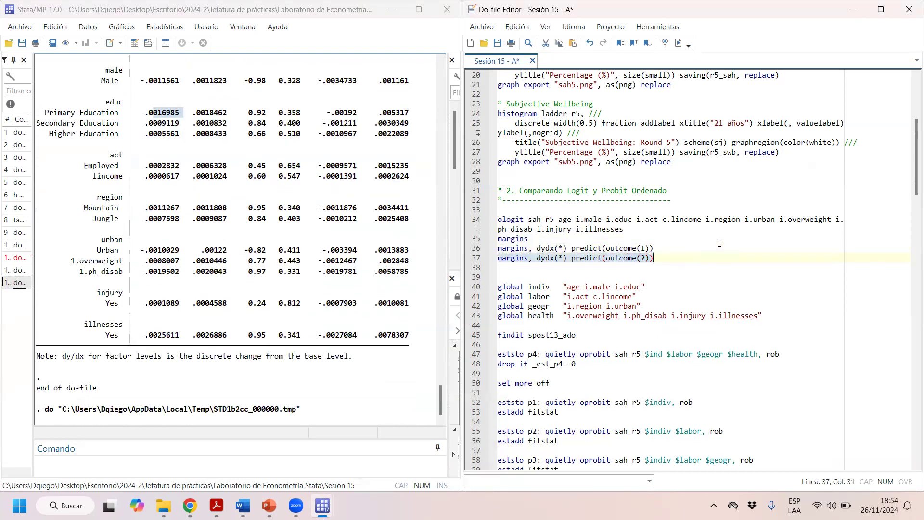
{"action": "scroll", "coordinate": [215, 170], "scroll_direction": "up", "scroll_amount": 4}
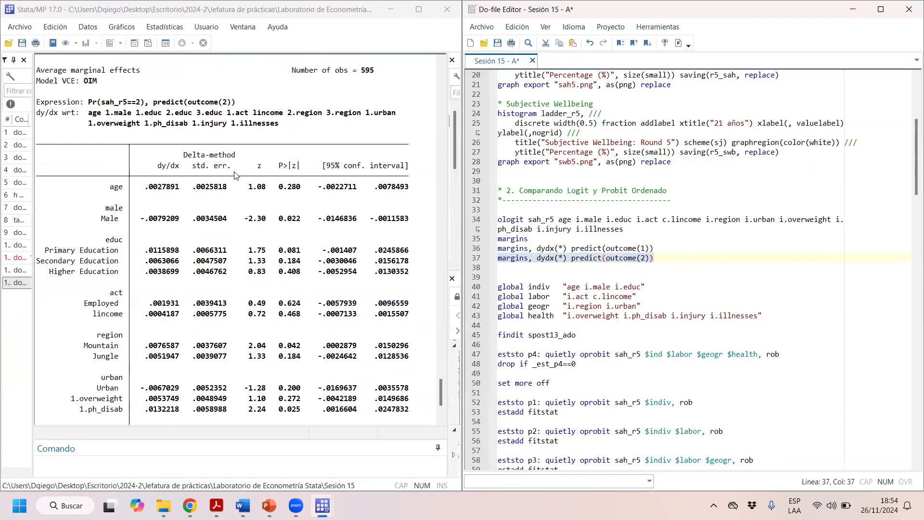
Add three more copies of the margins, dydx(*) predict(outcome(2)) line directly below it.
{"action": "left_click_drag", "start_coordinate": [655, 258], "coordinate": [481, 262]}
{"action": "key", "text": "ctrl+c"}
{"action": "key", "text": "Down"}
{"action": "key", "text": "ctrl+v"}
{"action": "key", "text": "Return"}
{"action": "key", "text": "ctrl+v"}
{"action": "key", "text": "Return"}
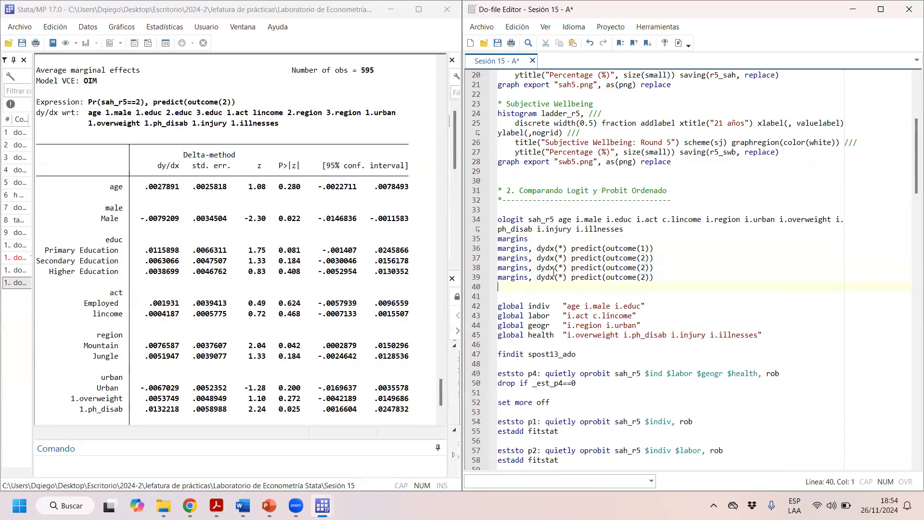
{"action": "key", "text": "ctrl+v"}
Change the first new copy of the margins line to predict(outcome(3)) and run it.
{"action": "left_click", "coordinate": [644, 266]}
{"action": "key", "text": "BackSpace"}
{"action": "type", "text": "3"}
{"action": "key", "text": "Home"}
{"action": "key", "text": "shift+End"}
{"action": "key", "text": "ctrl+d"}
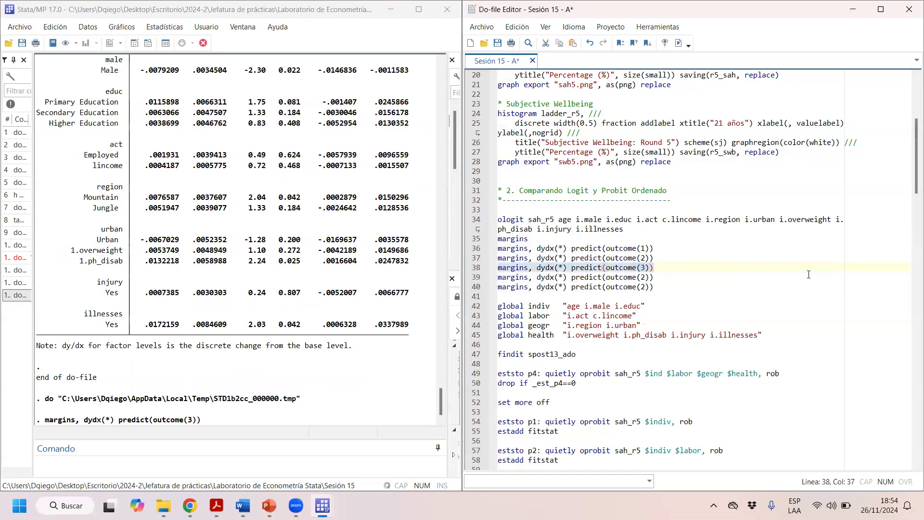
Change the second new copy of the margins line to predict(outcome(4)) and run it.
{"action": "key", "text": "Down"}
{"action": "key", "text": "Left"}
{"action": "key", "text": "Left"}
{"action": "key", "text": "BackSpace"}
{"action": "type", "text": "4"}
{"action": "key", "text": "Home"}
{"action": "key", "text": "shift+End"}
{"action": "key", "text": "ctrl+d"}
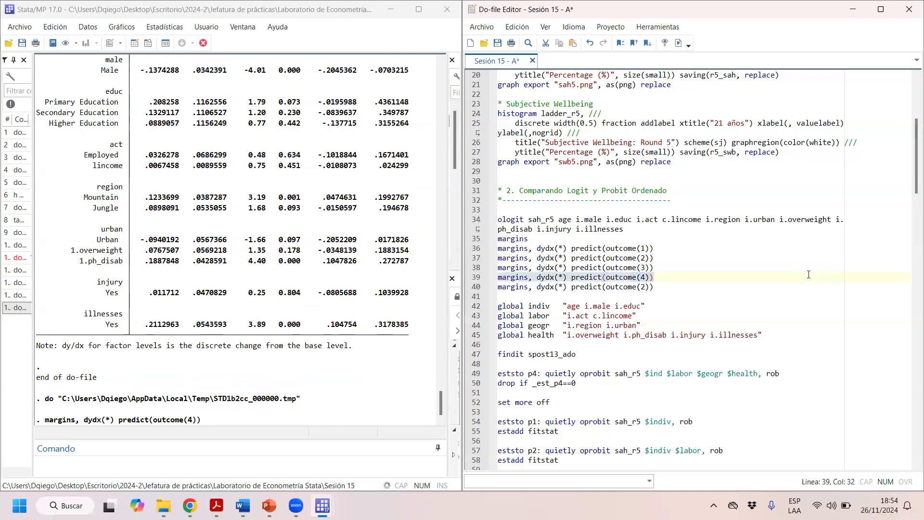
Change the last copy of the margins line to predict(outcome(5)), run it and bring its output header into view.
{"action": "key", "text": "Down"}
{"action": "key", "text": "BackSpace"}
{"action": "type", "text": "5"}
{"action": "key", "text": "Home"}
{"action": "key", "text": "shift+End"}
{"action": "key", "text": "ctrl+d"}
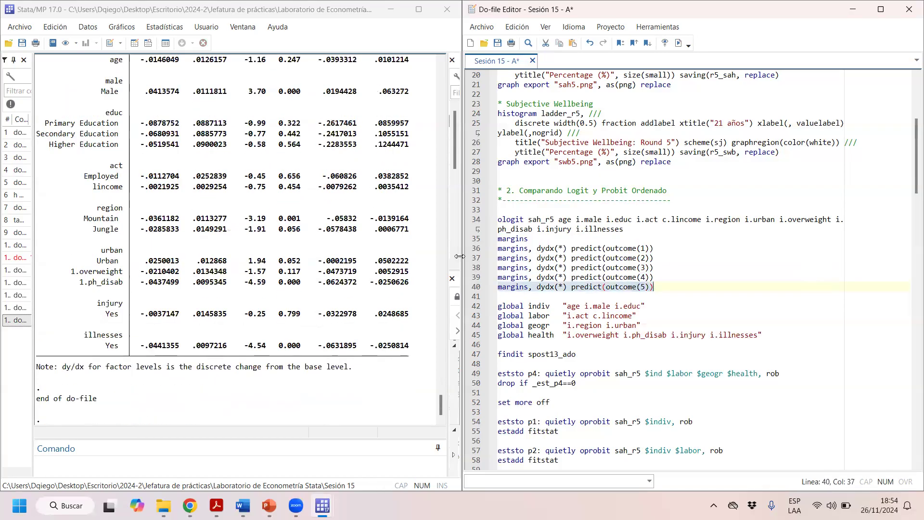
{"action": "scroll", "coordinate": [213, 250], "scroll_direction": "up", "scroll_amount": 5}
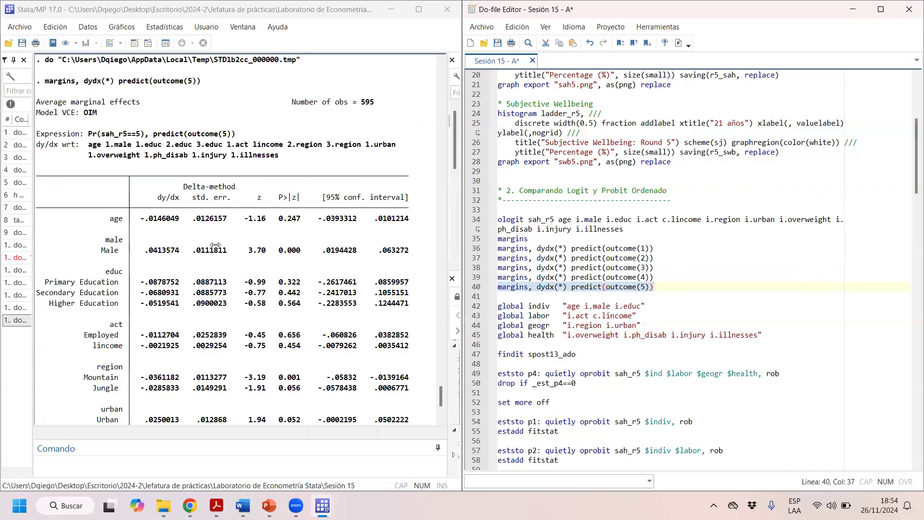
Add a separate margins, dydx(*) line without the predict option below the five outcome-specific lines and run it.
{"action": "left_click", "coordinate": [670, 257]}
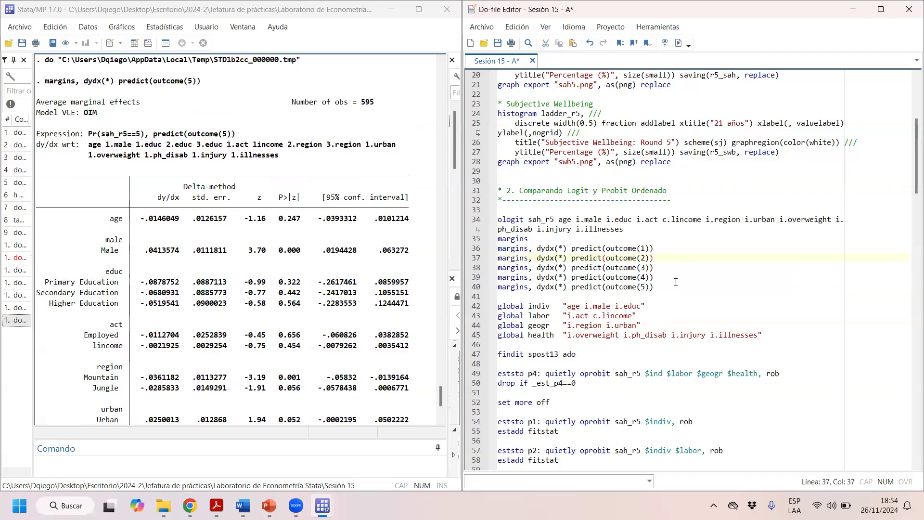
{"action": "left_click_drag", "start_coordinate": [675, 282], "coordinate": [512, 267]}
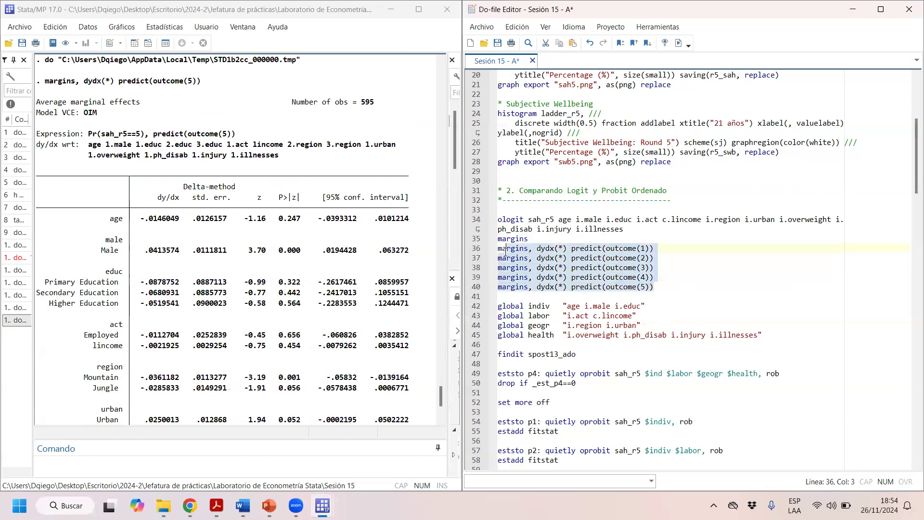
{"action": "key", "text": "Right"}
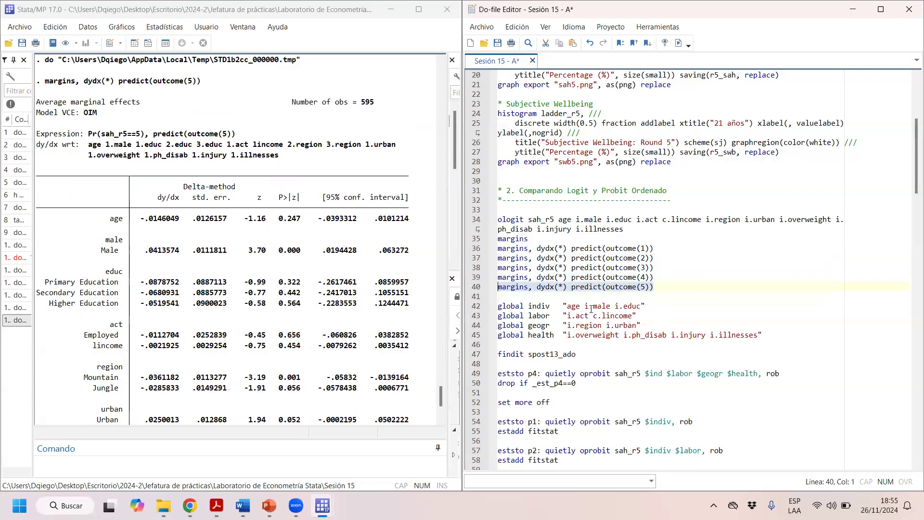
{"action": "key", "text": "Return"}
{"action": "key", "text": "ctrl+v"}
{"action": "key", "text": "Return"}
{"action": "key", "text": "BackSpace"}
{"action": "left_click_drag", "start_coordinate": [654, 306], "coordinate": [519, 309]}
{"action": "key", "text": "Delete"}
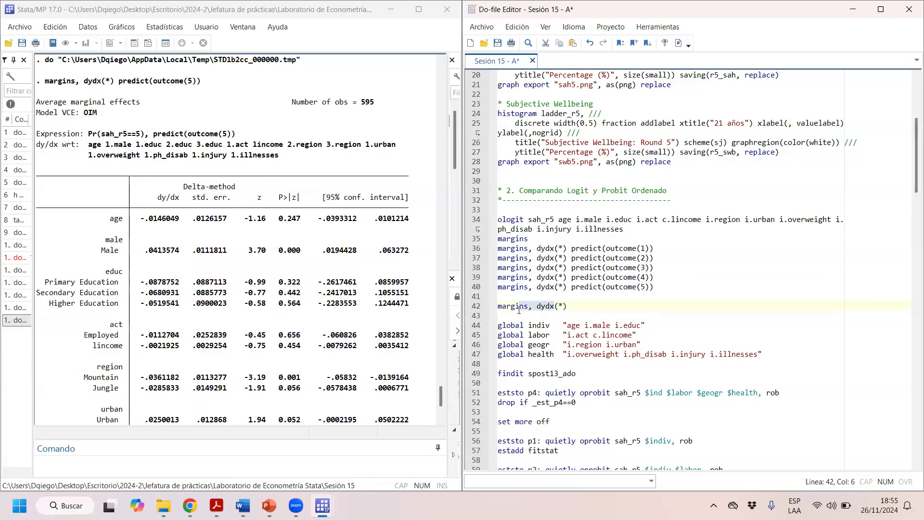
{"action": "key", "text": "ctrl+d"}
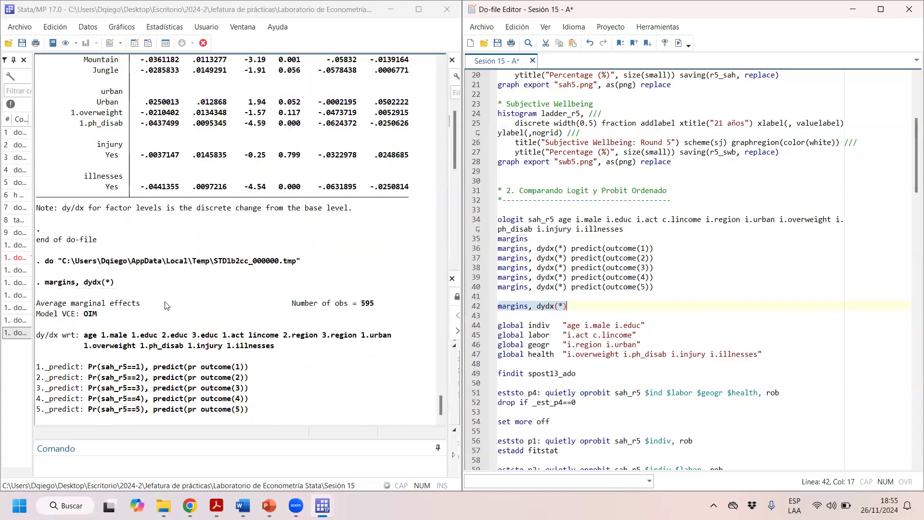
Compare the combined marginal effects output with the five outcome-specific commands, checking category 5 (muy alto) on the PowerPoint slide.
{"action": "left_click_drag", "start_coordinate": [430, 356], "coordinate": [132, 264]}
{"action": "scroll", "coordinate": [127, 198], "scroll_direction": "up", "scroll_amount": 20}
{"action": "scroll", "coordinate": [139, 184], "scroll_direction": "up", "scroll_amount": 13}
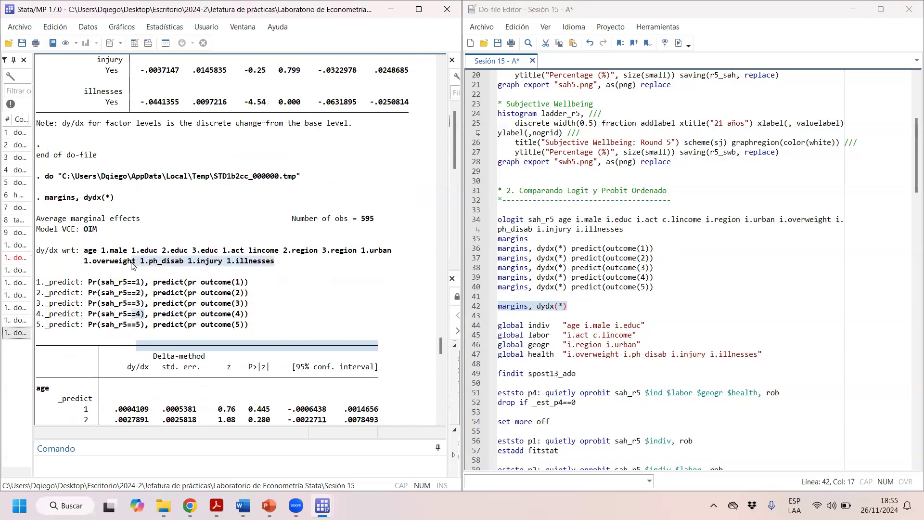
{"action": "left_click_drag", "start_coordinate": [677, 285], "coordinate": [540, 251]}
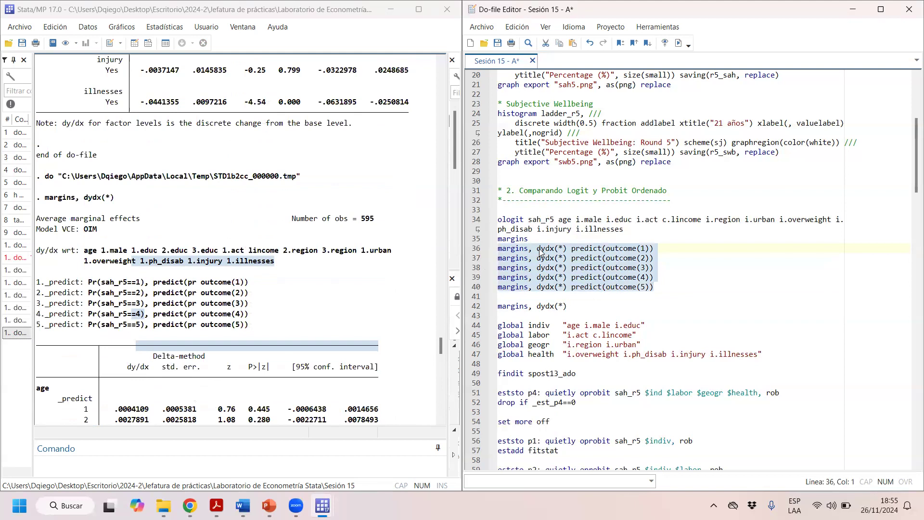
{"action": "left_click", "coordinate": [668, 288]}
{"action": "left_click_drag", "start_coordinate": [661, 288], "coordinate": [503, 265]}
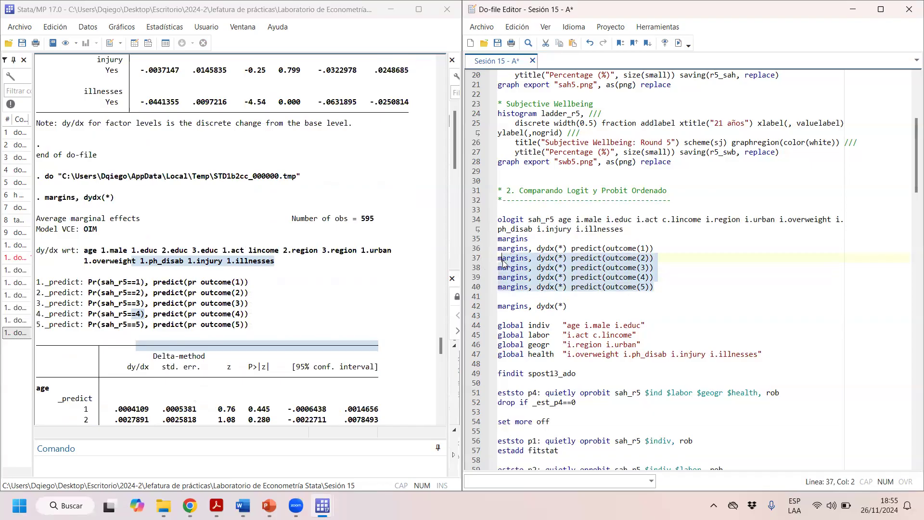
{"action": "left_click", "coordinate": [683, 278]}
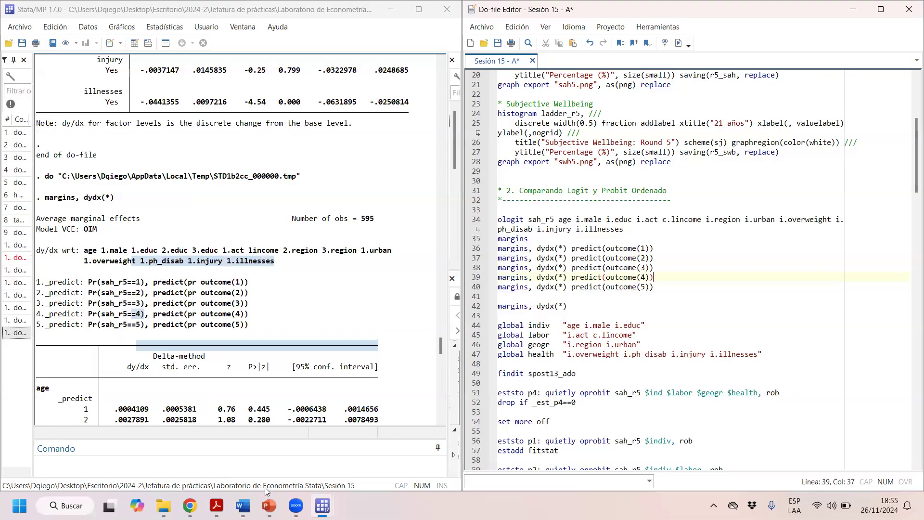
{"action": "left_click", "coordinate": [269, 505]}
{"action": "left_click_drag", "start_coordinate": [675, 206], "coordinate": [714, 206]}
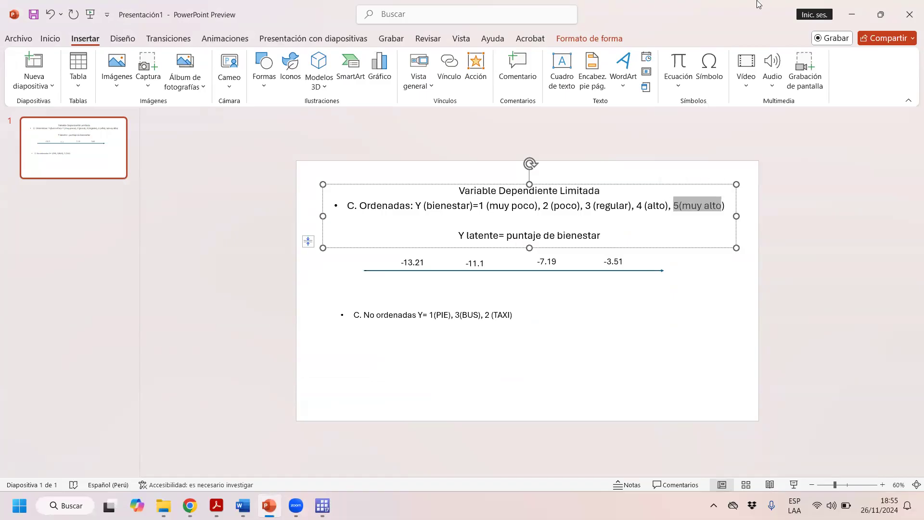
{"action": "left_click", "coordinate": [852, 15]}
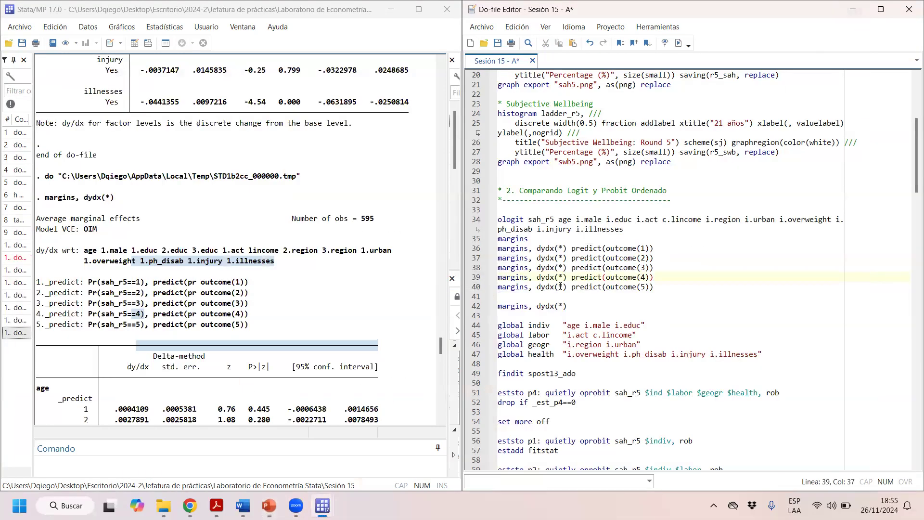
Rerun the full ologit sah_r5 command to display the ordered logit estimates again.
{"action": "scroll", "coordinate": [560, 286], "scroll_direction": "down", "scroll_amount": 3}
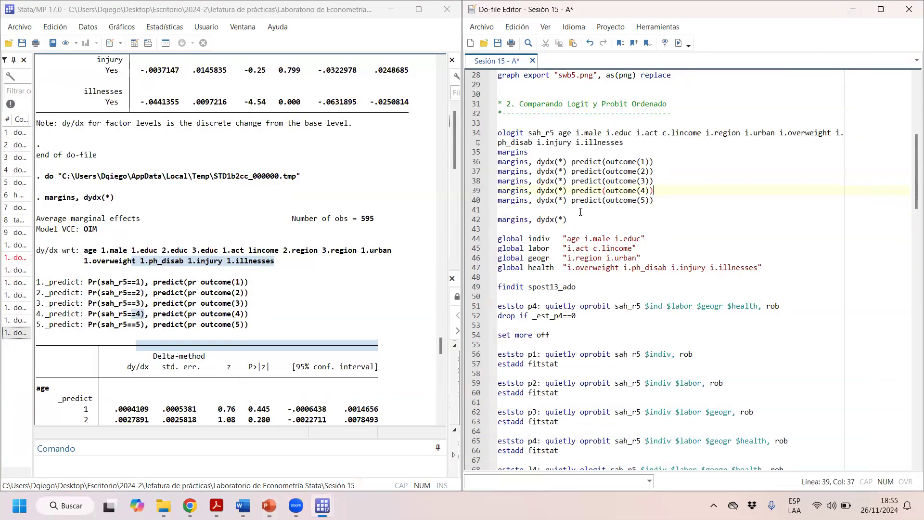
{"action": "left_click_drag", "start_coordinate": [527, 161], "coordinate": [499, 160]}
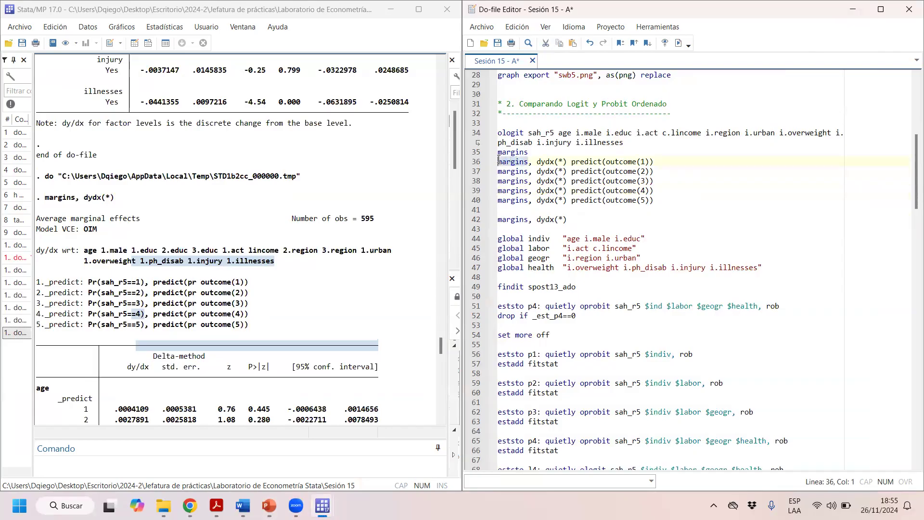
{"action": "triple_click", "coordinate": [541, 139]}
{"action": "left_click", "coordinate": [665, 42]}
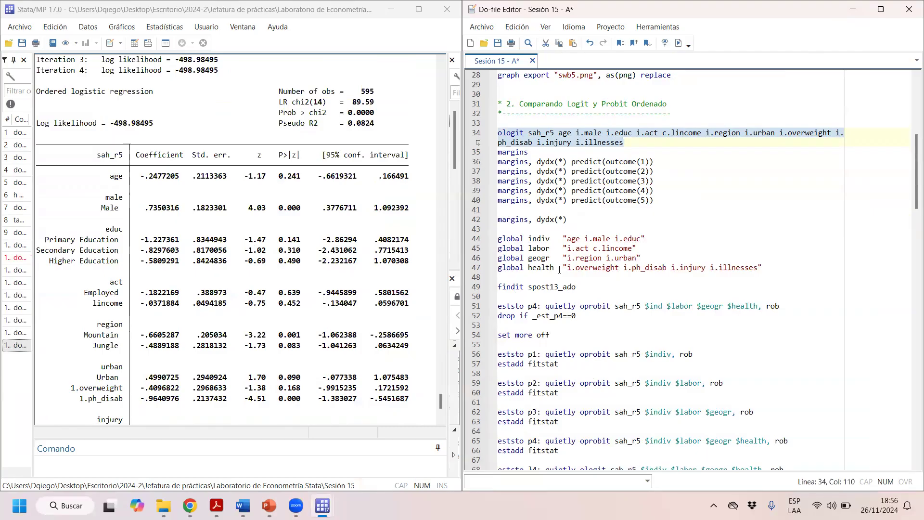
Review the global predictor lists below the margins commands and run the line defining global labor as "i.act c.lincome".
{"action": "scroll", "coordinate": [589, 286], "scroll_direction": "up", "scroll_amount": 4}
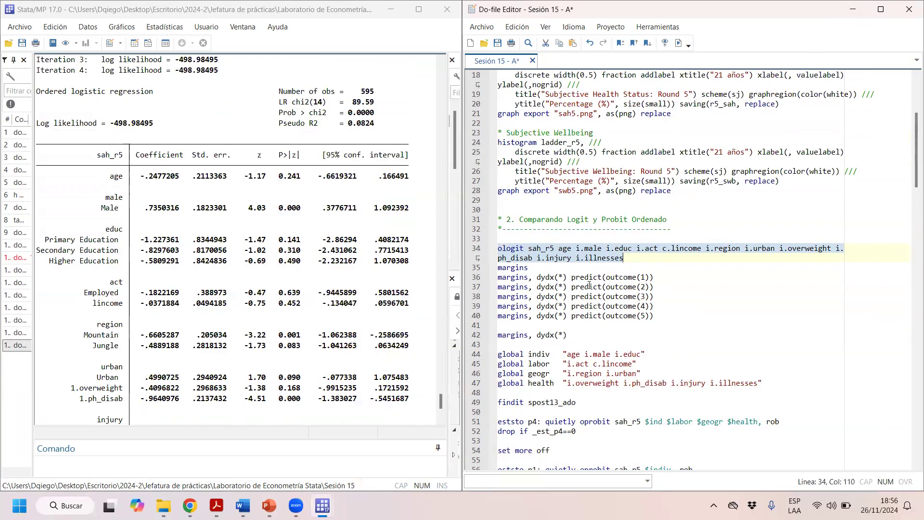
{"action": "scroll", "coordinate": [589, 285], "scroll_direction": "down", "scroll_amount": 3}
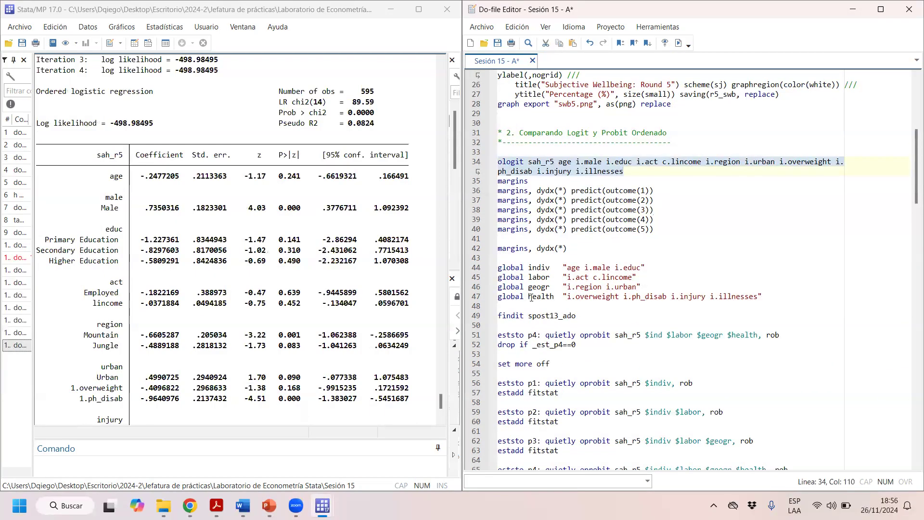
{"action": "scroll", "coordinate": [532, 298], "scroll_direction": "down", "scroll_amount": 3}
{"action": "left_click", "coordinate": [524, 247]}
{"action": "left_click_drag", "start_coordinate": [513, 238], "coordinate": [639, 238]}
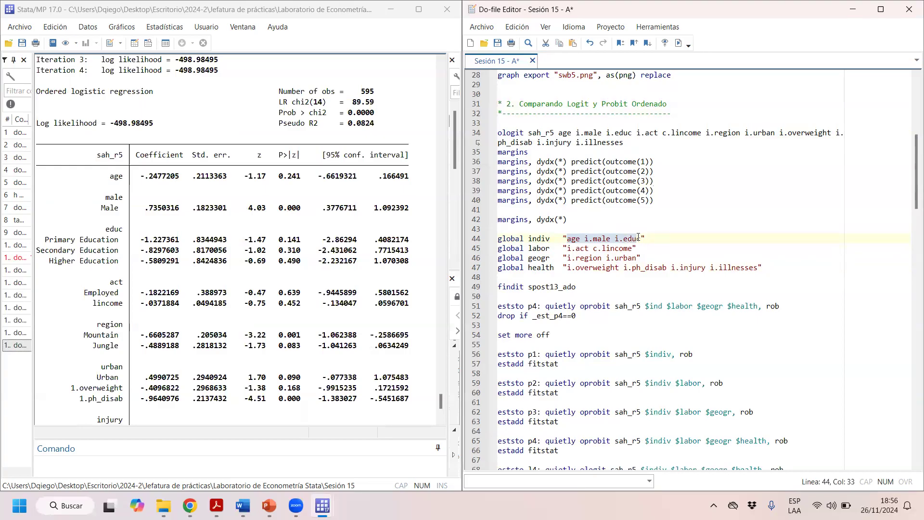
{"action": "left_click_drag", "start_coordinate": [533, 246], "coordinate": [639, 248]}
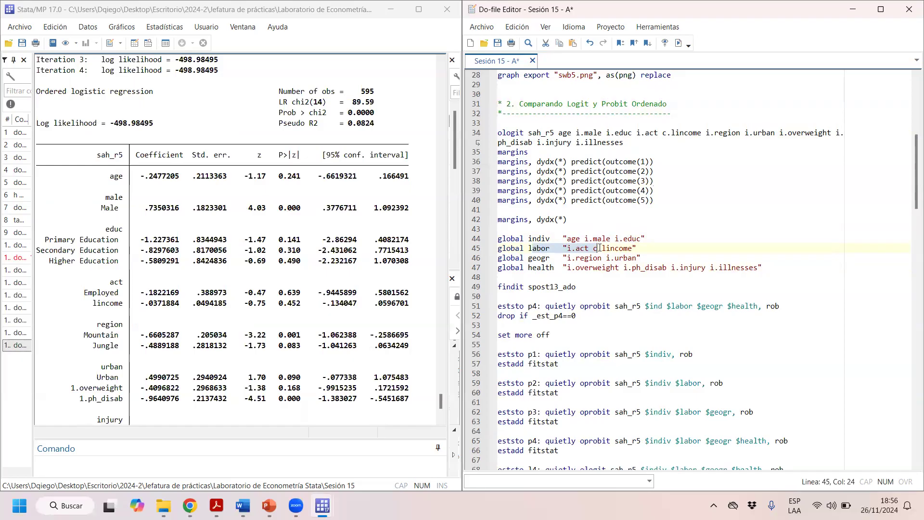
{"action": "left_click", "coordinate": [677, 44]}
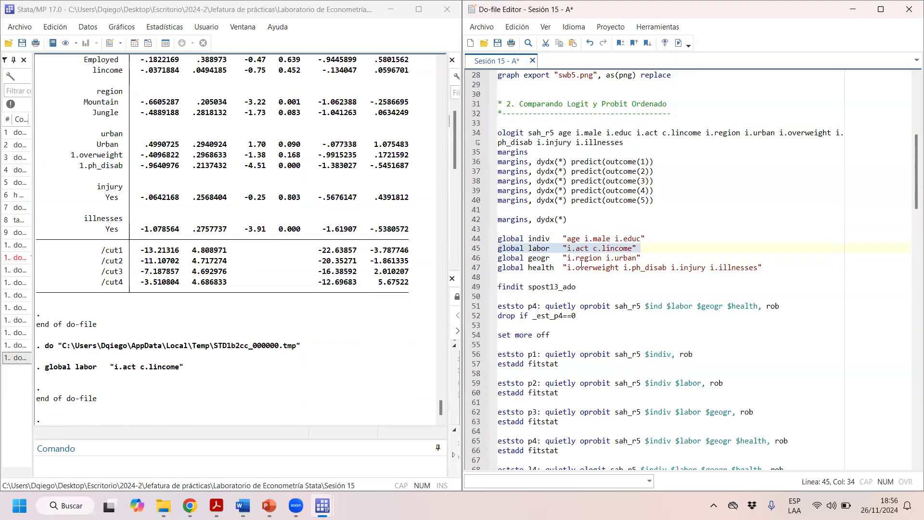
Run the lines defining global geogr as "i.region i.urban" and global health as "i.overweight i.ph_disab i.injury i.illnesses".
{"action": "left_click_drag", "start_coordinate": [640, 259], "coordinate": [512, 259]}
{"action": "left_click", "coordinate": [678, 44]}
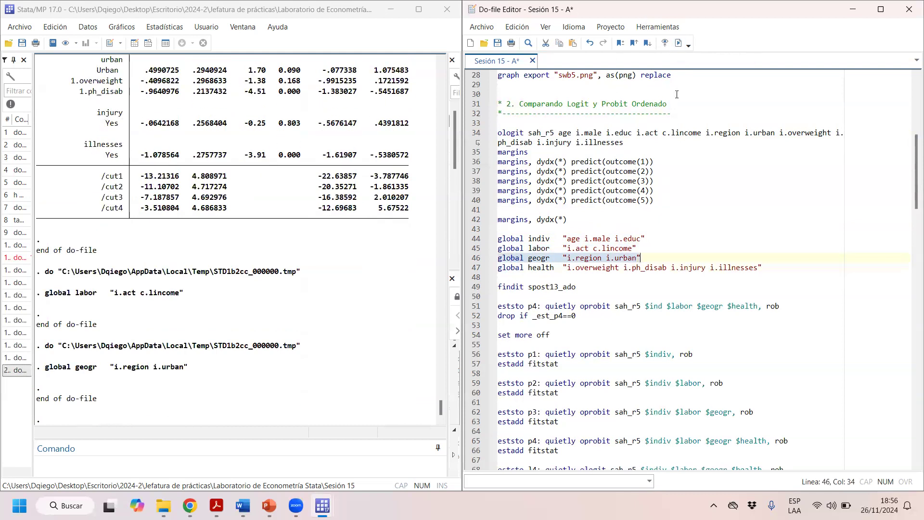
{"action": "left_click_drag", "start_coordinate": [666, 268], "coordinate": [545, 268]}
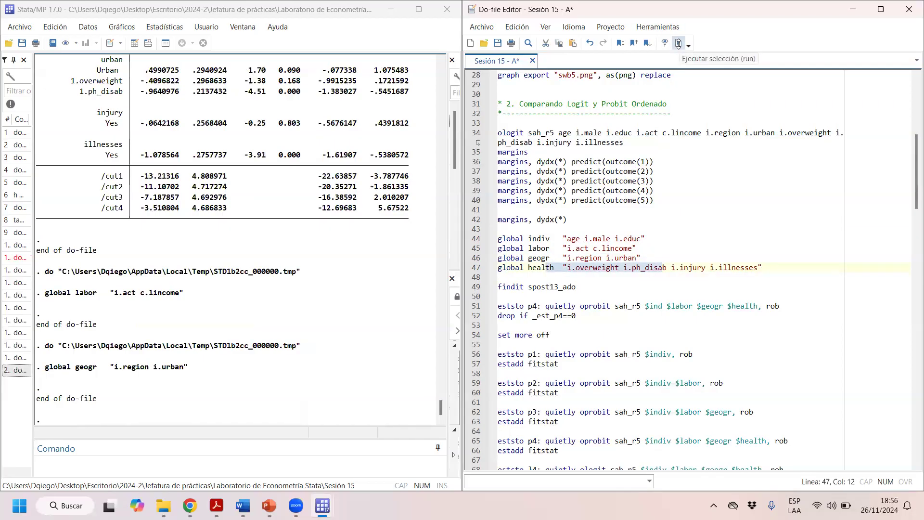
{"action": "left_click", "coordinate": [679, 44]}
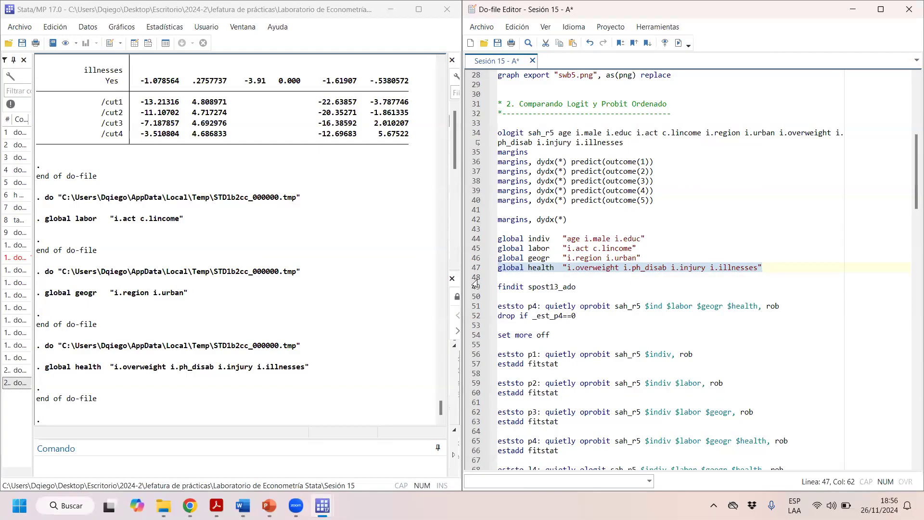
Run the findit spost13_ado line and read the description of the spost13_ado package in the search results.
{"action": "left_click_drag", "start_coordinate": [580, 290], "coordinate": [495, 291]}
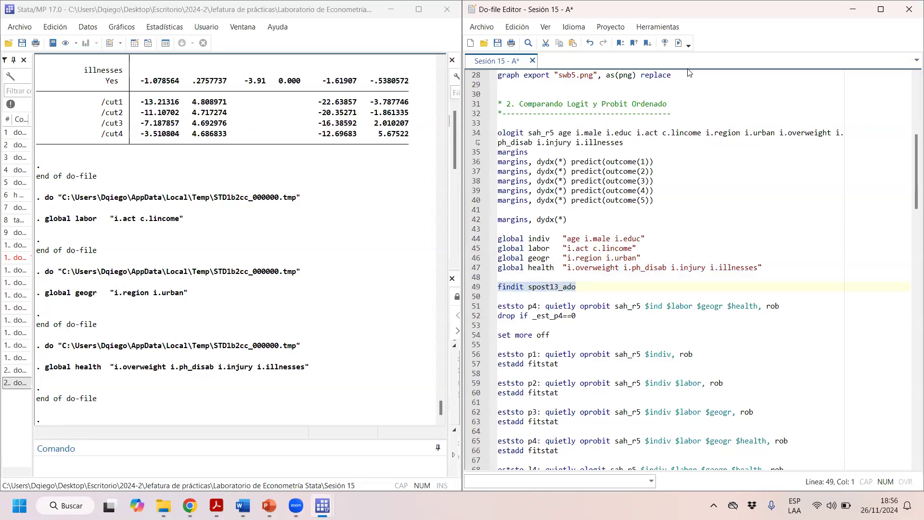
{"action": "left_click", "coordinate": [678, 43]}
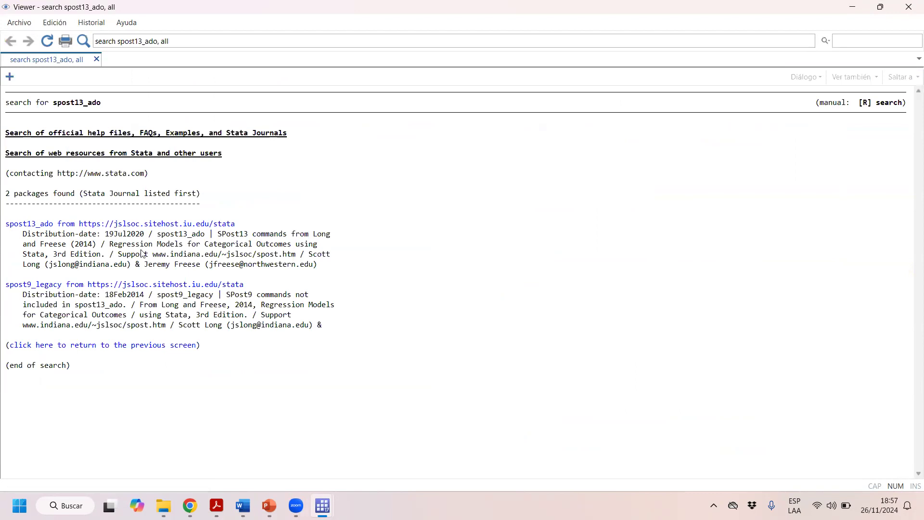
{"action": "left_click_drag", "start_coordinate": [111, 244], "coordinate": [318, 250]}
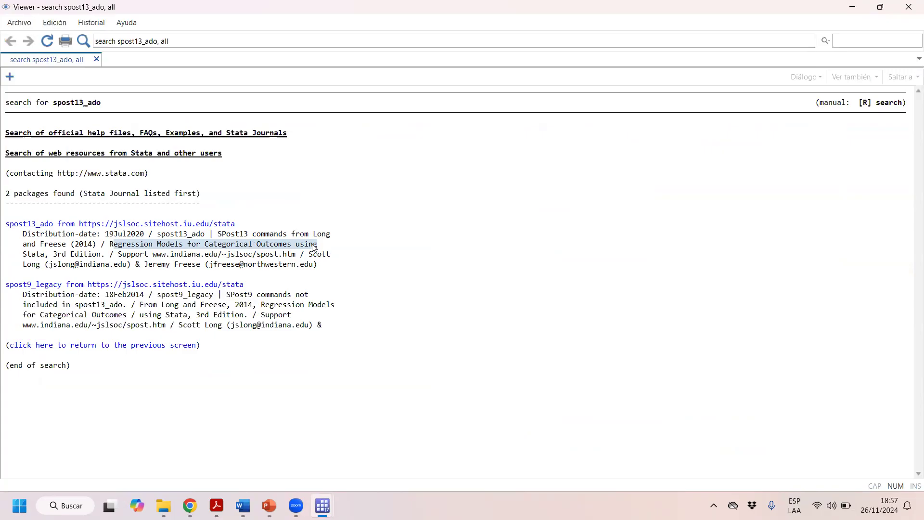
Open the spost13_ado package from the search results, install it and check the installation report.
{"action": "left_click", "coordinate": [179, 225]}
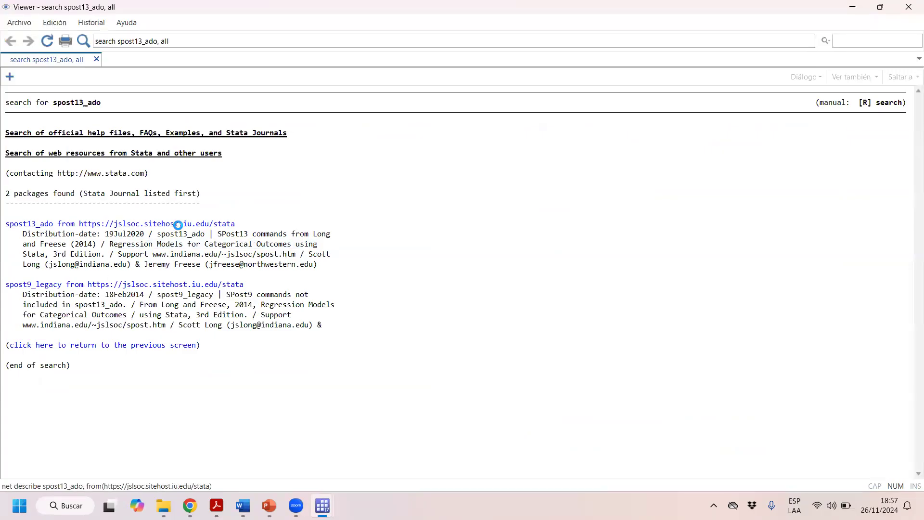
{"action": "left_click", "coordinate": [31, 227]}
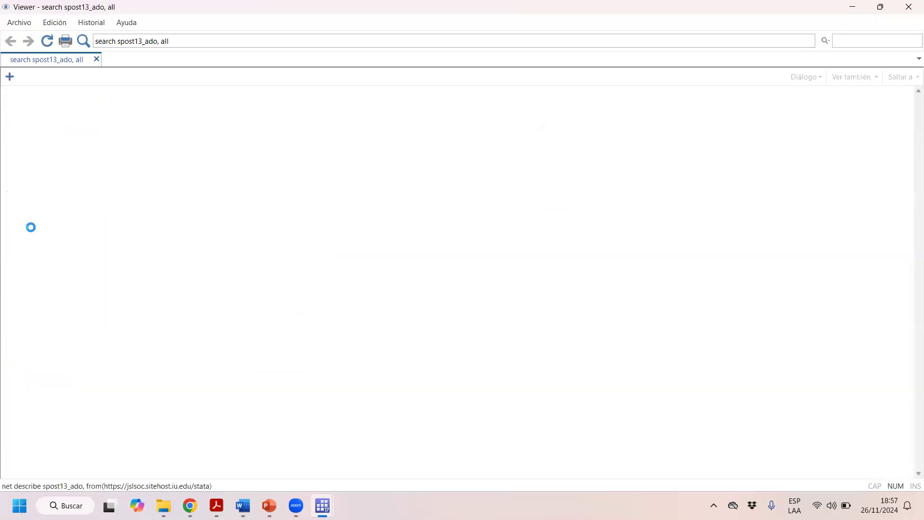
{"action": "left_click", "coordinate": [307, 236]}
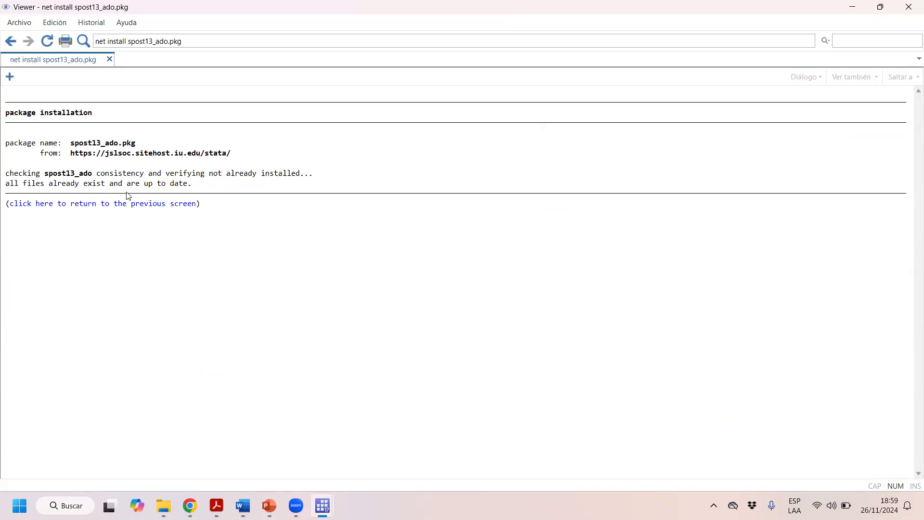
{"action": "left_click_drag", "start_coordinate": [41, 176], "coordinate": [144, 175]}
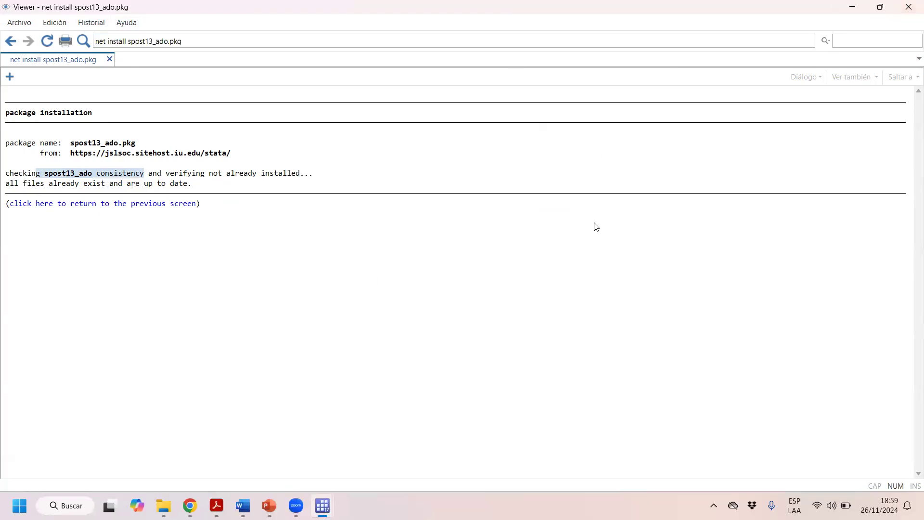
Shrink the Viewer to a floating window, move it aside and return to the do-file.
{"action": "key", "text": "super+Down"}
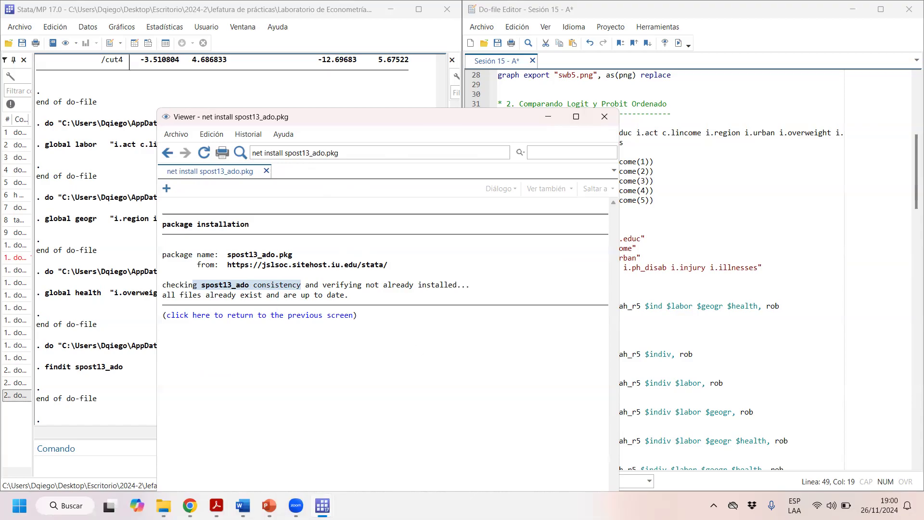
{"action": "left_click", "coordinate": [831, 506]}
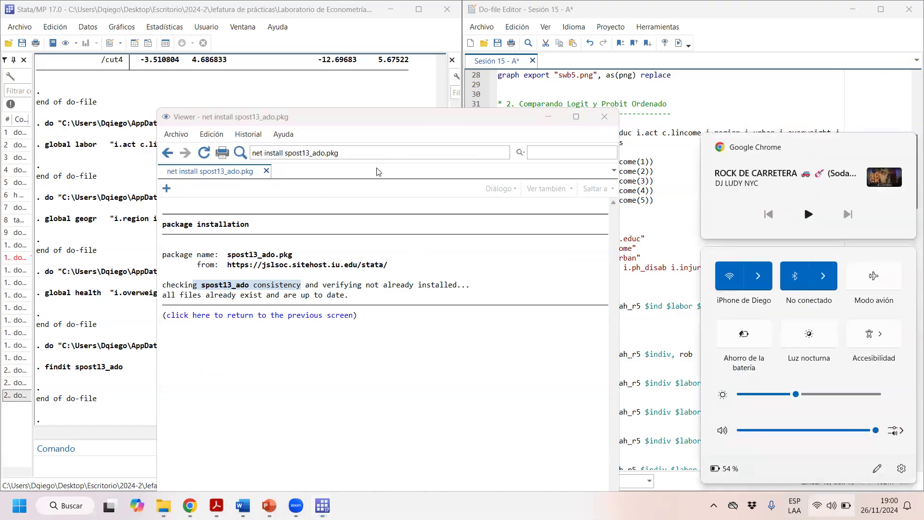
{"action": "left_click", "coordinate": [394, 125]}
{"action": "left_click_drag", "start_coordinate": [402, 112], "coordinate": [369, 103]}
{"action": "left_click", "coordinate": [643, 381]}
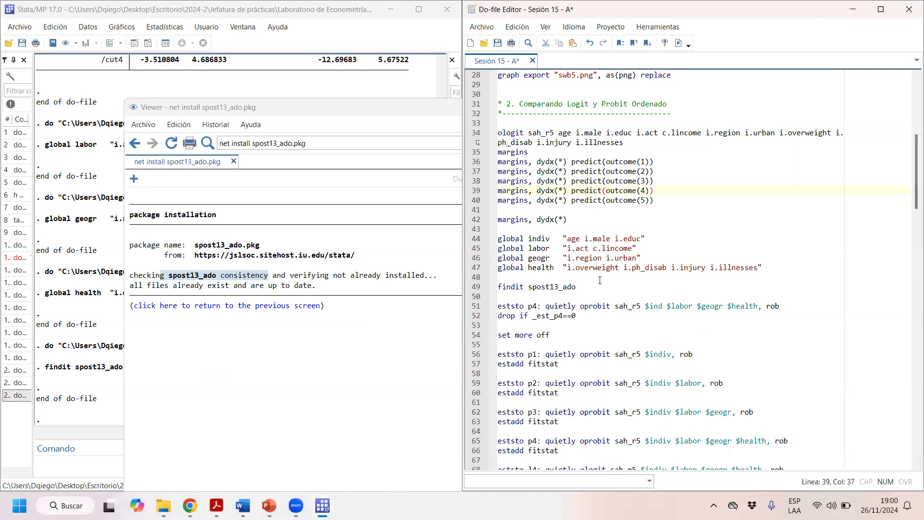
Examine the first eststo p4 line with quietly oprobit sah_r5 and the drop if _est_p4==0 line below the findit command.
{"action": "left_click_drag", "start_coordinate": [577, 287], "coordinate": [498, 289]}
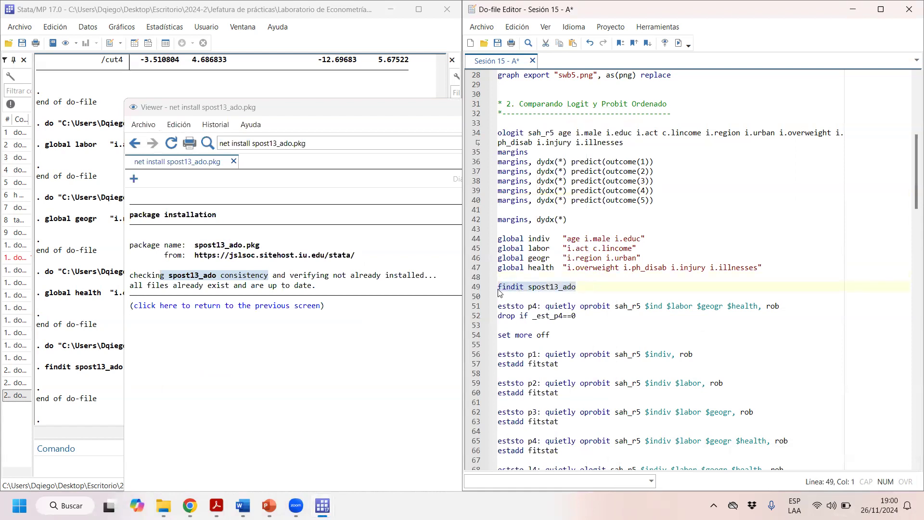
{"action": "scroll", "coordinate": [587, 281], "scroll_direction": "down", "scroll_amount": 9}
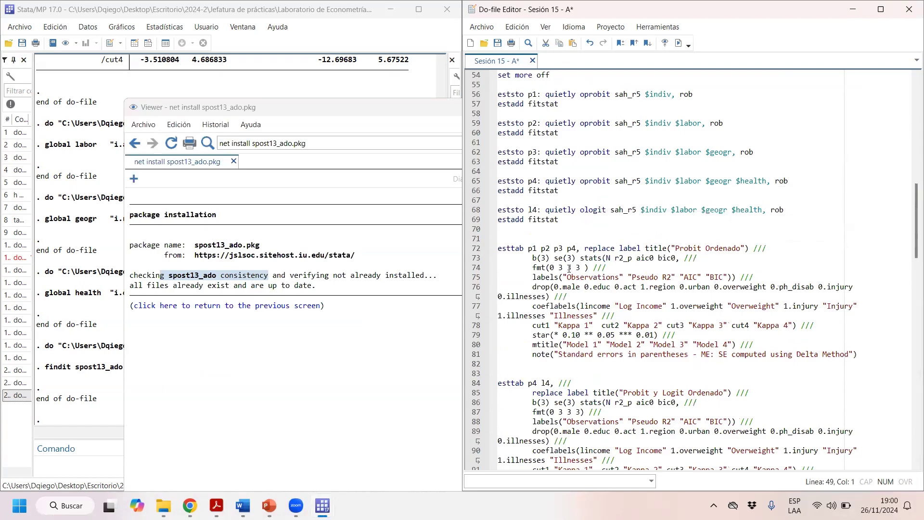
{"action": "scroll", "coordinate": [552, 326], "scroll_direction": "up", "scroll_amount": 6}
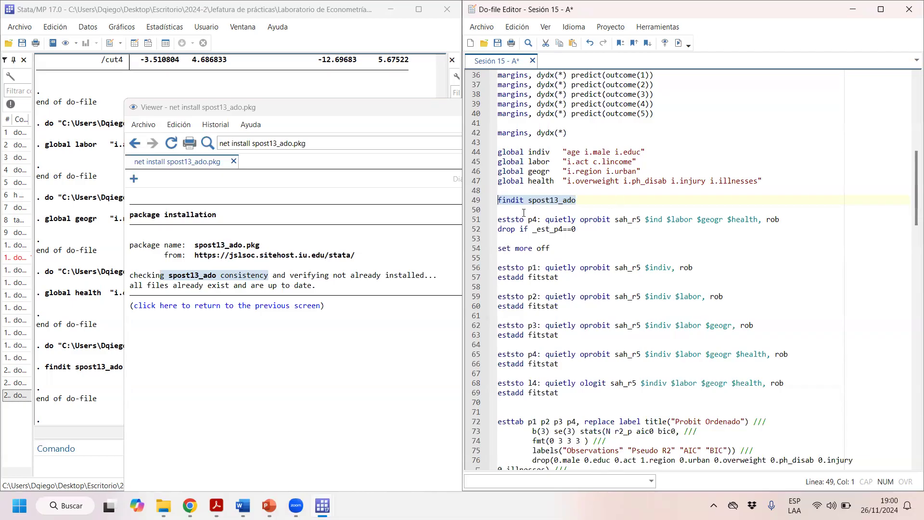
{"action": "left_click_drag", "start_coordinate": [537, 219], "coordinate": [485, 221]}
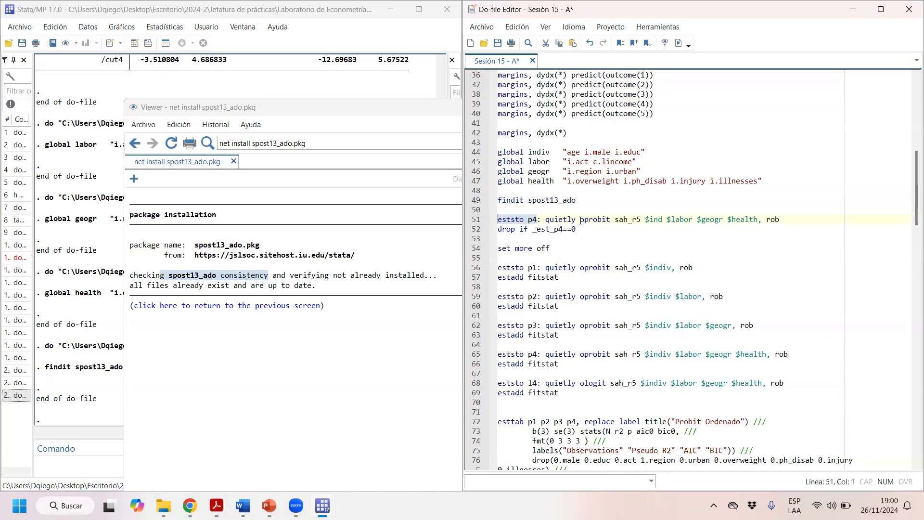
{"action": "left_click_drag", "start_coordinate": [580, 219], "coordinate": [783, 216]}
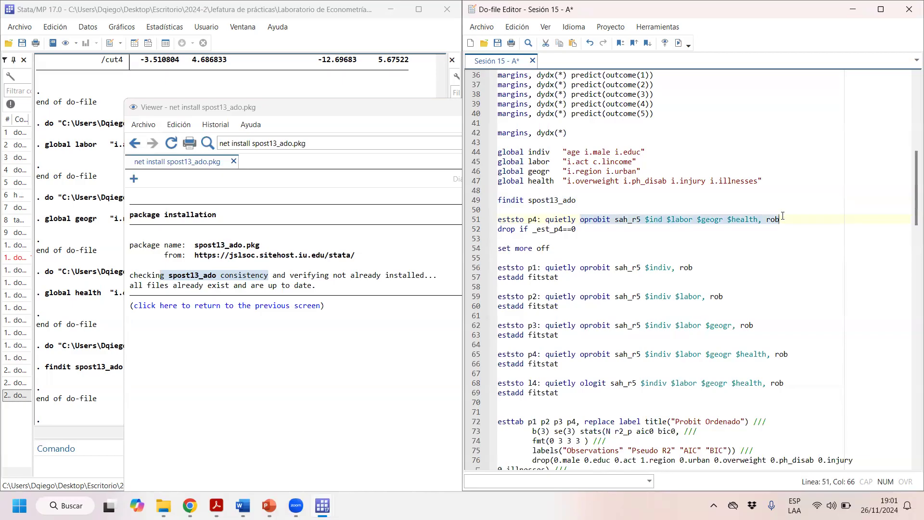
{"action": "left_click", "coordinate": [612, 219]}
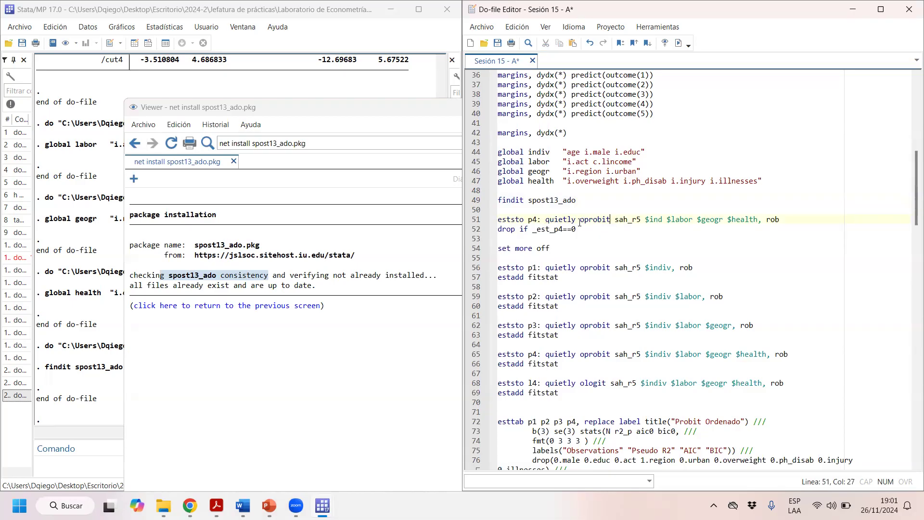
{"action": "left_click_drag", "start_coordinate": [577, 220], "coordinate": [547, 223]}
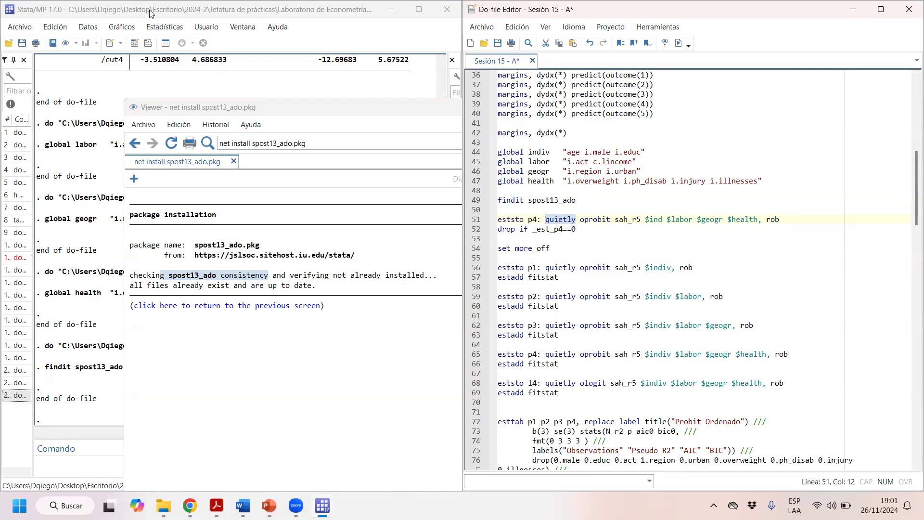
{"action": "left_click", "coordinate": [95, 14]}
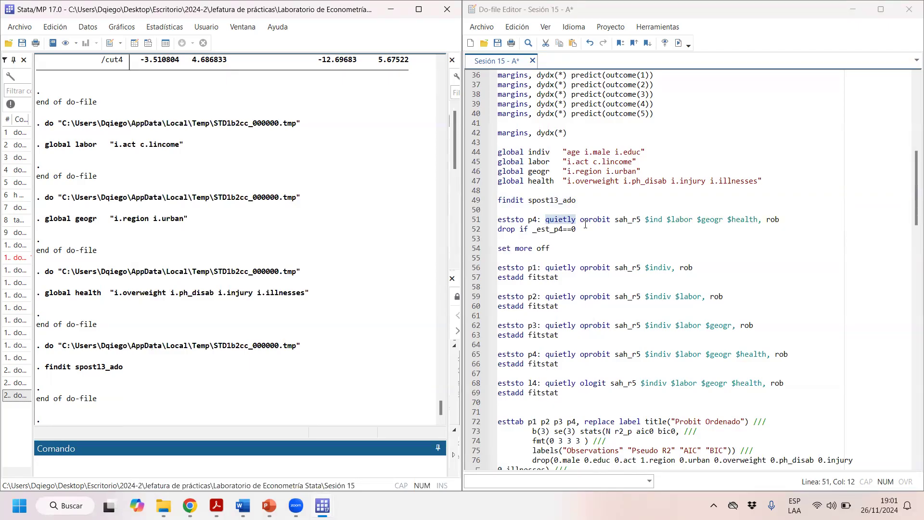
{"action": "left_click", "coordinate": [562, 230]}
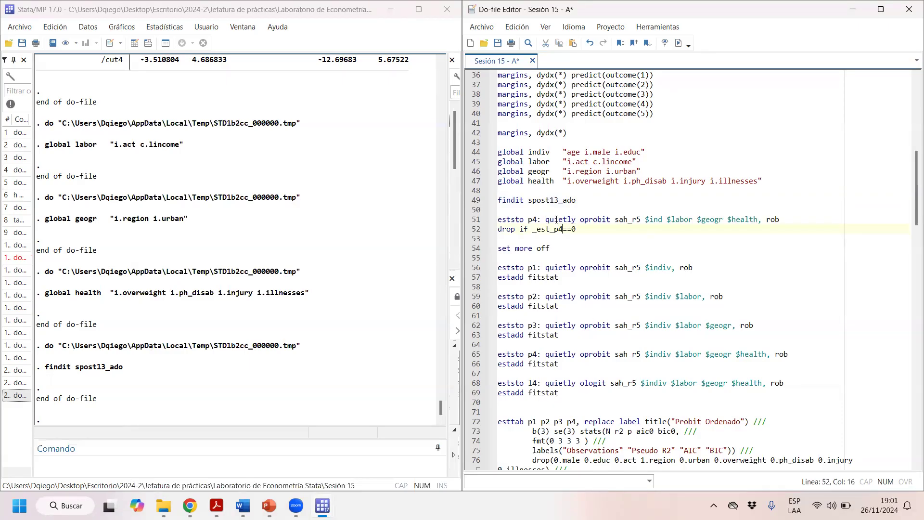
{"action": "left_click_drag", "start_coordinate": [547, 217], "coordinate": [587, 214]}
{"action": "left_click", "coordinate": [629, 219]}
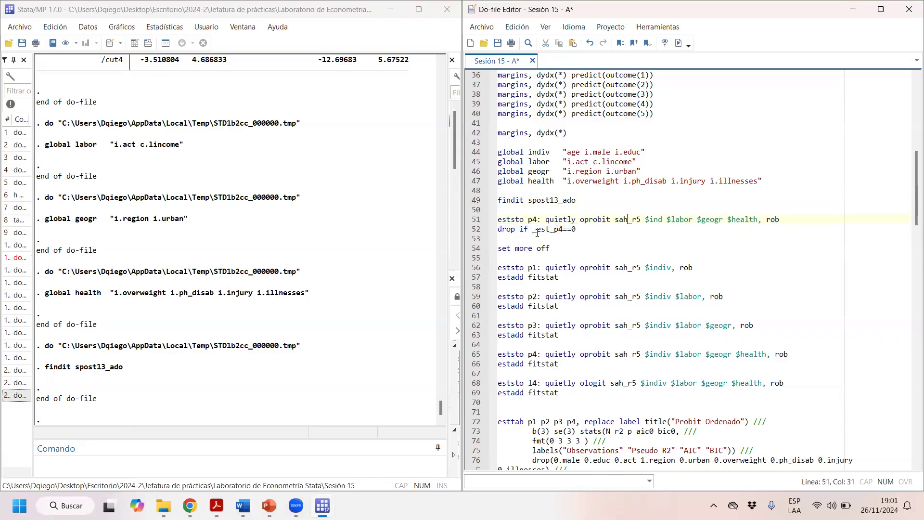
Compare the predictor groups in the oprobit models p1 to p4 and the ologit model l4.
{"action": "left_click_drag", "start_coordinate": [579, 267], "coordinate": [700, 299]}
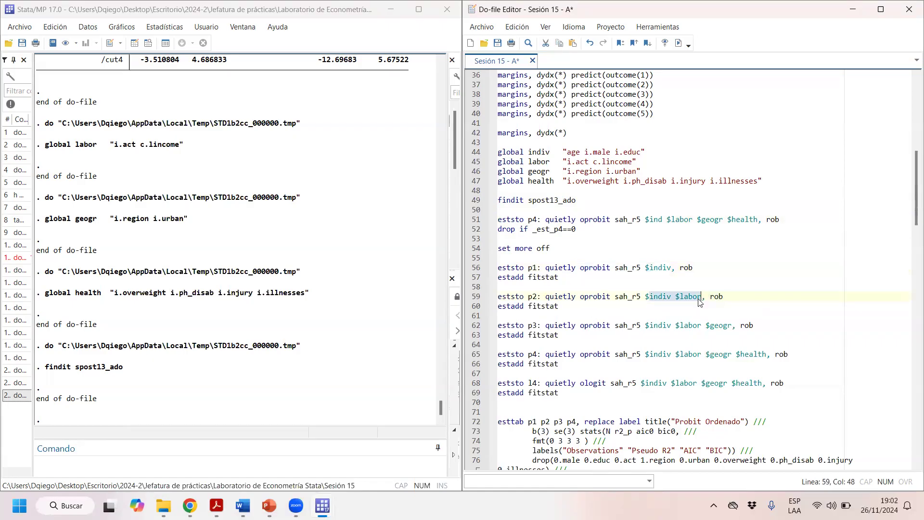
{"action": "left_click_drag", "start_coordinate": [615, 325], "coordinate": [734, 328]}
{"action": "mouse_move", "coordinate": [645, 359]}
{"action": "left_mouse_down"}
{"action": "mouse_move", "coordinate": [780, 362]}
{"action": "mouse_move", "coordinate": [766, 354]}
{"action": "left_mouse_up"}
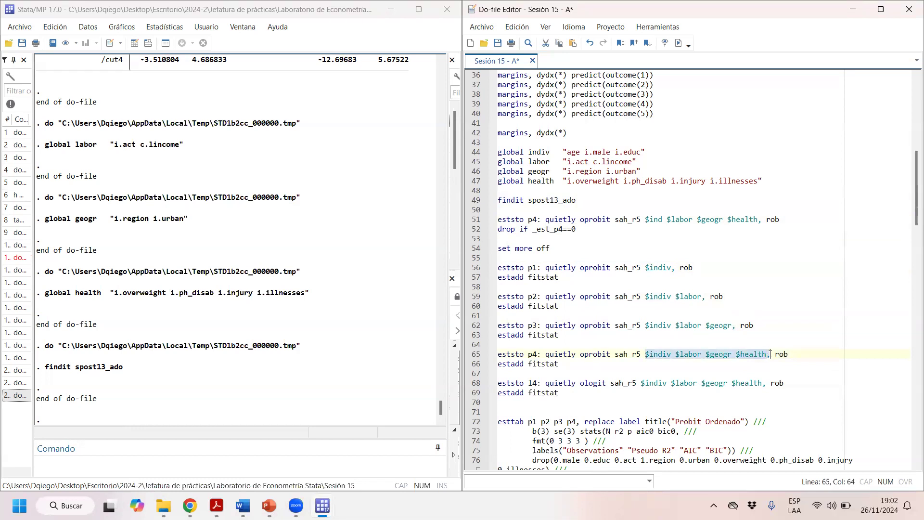
{"action": "left_click", "coordinate": [583, 384]}
{"action": "left_click", "coordinate": [614, 384], "text": "shift"}
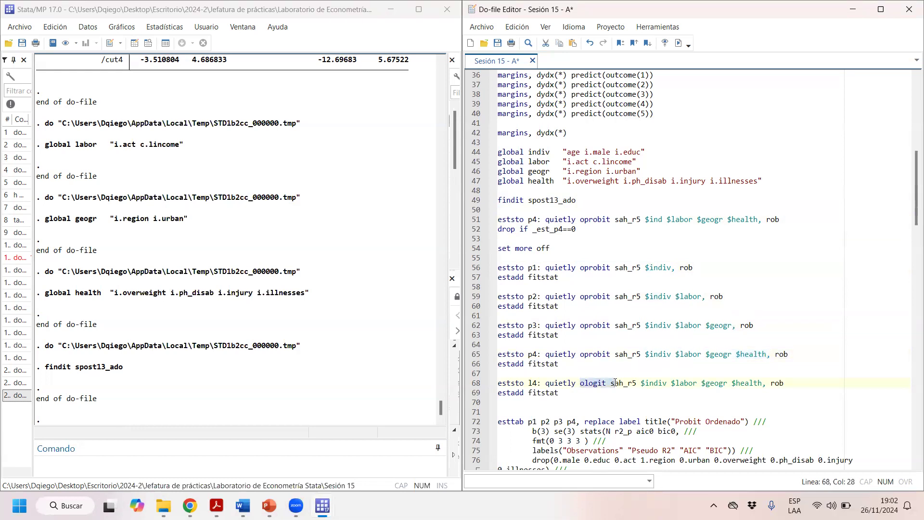
Run the block from the global indiv definition through the estadd fitstat line after model l4, and close the Viewer.
{"action": "left_click_drag", "start_coordinate": [797, 355], "coordinate": [427, 269]}
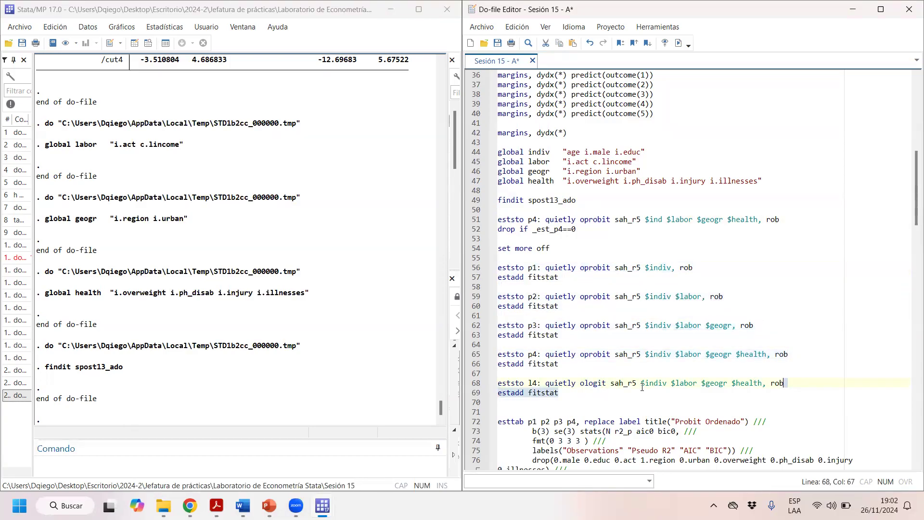
{"action": "triple_click", "coordinate": [755, 383]}
{"action": "left_click", "coordinate": [560, 392]}
{"action": "left_click_drag", "start_coordinate": [562, 375], "coordinate": [447, 154]}
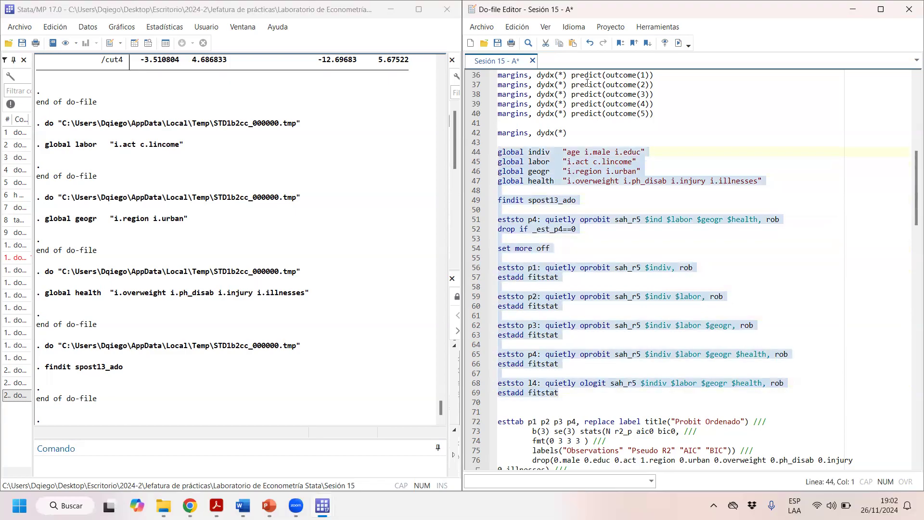
{"action": "left_click", "coordinate": [679, 43]}
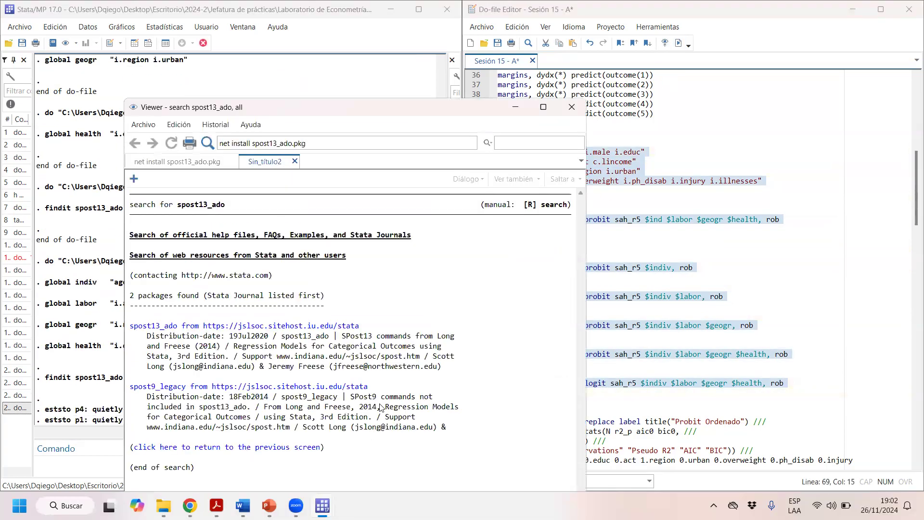
{"action": "left_click", "coordinate": [572, 107]}
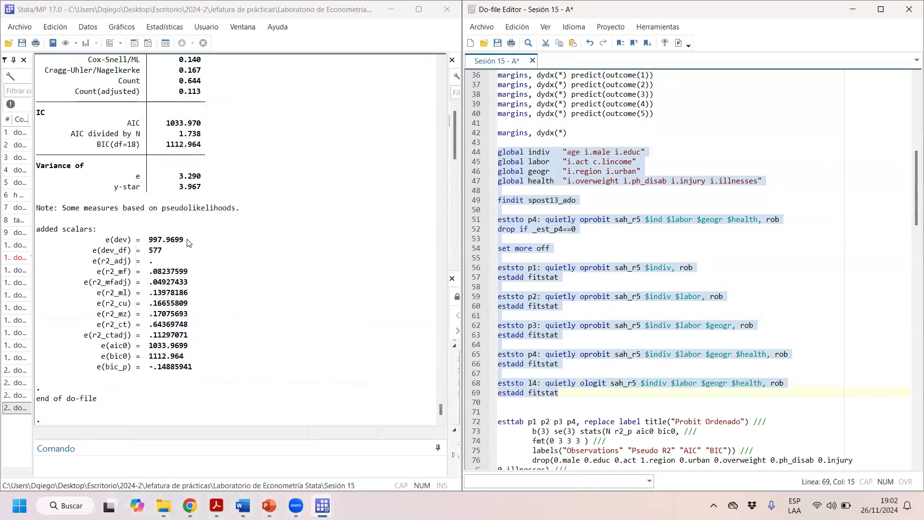
Review the fit statistics and added scalars reported for the ologit model l4.
{"action": "scroll", "coordinate": [187, 242], "scroll_direction": "up", "scroll_amount": 7}
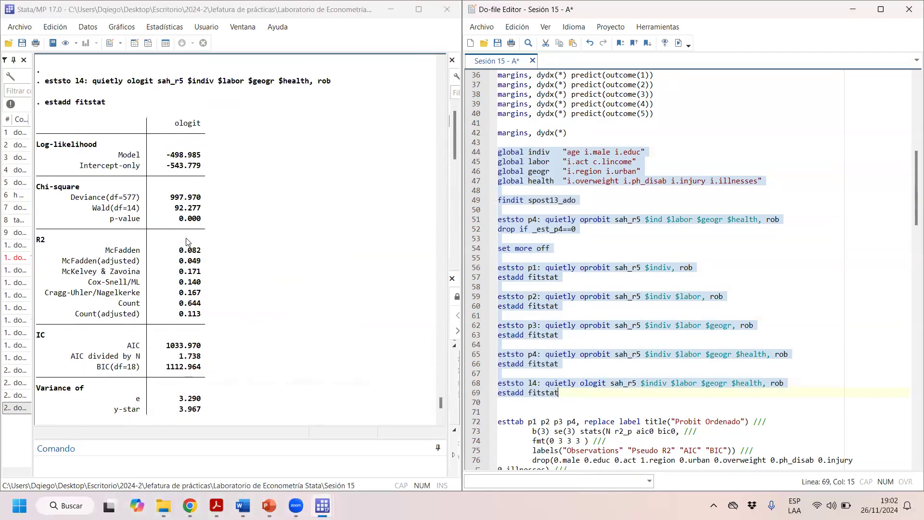
{"action": "scroll", "coordinate": [188, 242], "scroll_direction": "up", "scroll_amount": 3}
{"action": "scroll", "coordinate": [188, 242], "scroll_direction": "down", "scroll_amount": 10}
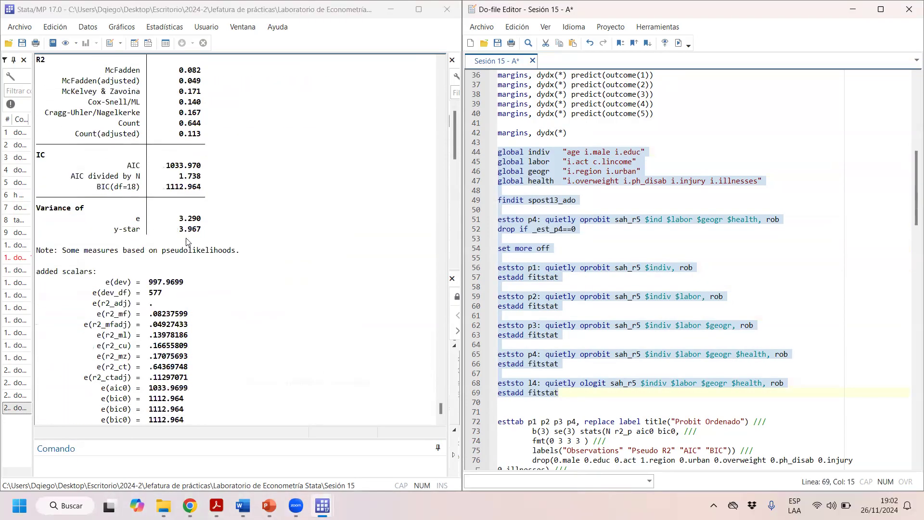
{"action": "scroll", "coordinate": [592, 262], "scroll_direction": "down", "scroll_amount": 2}
Run the esttab block that tabulates models p1 to p4 under the title "Probit Ordenado".
{"action": "scroll", "coordinate": [591, 262], "scroll_direction": "down", "scroll_amount": 4}
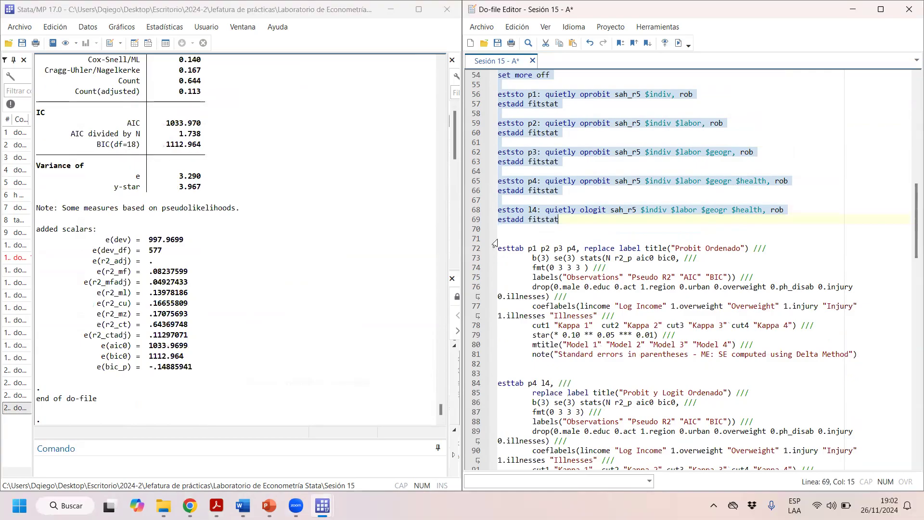
{"action": "left_click", "coordinate": [529, 248]}
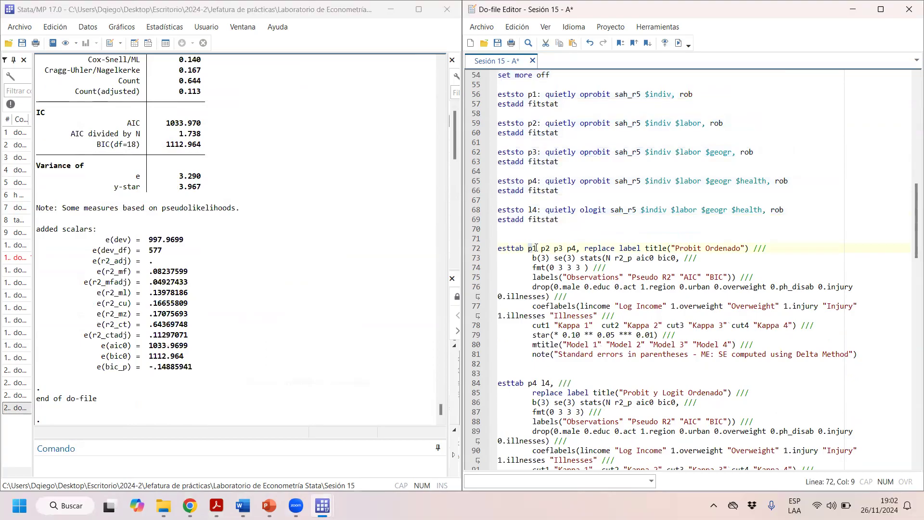
{"action": "left_click_drag", "start_coordinate": [500, 248], "coordinate": [551, 255]}
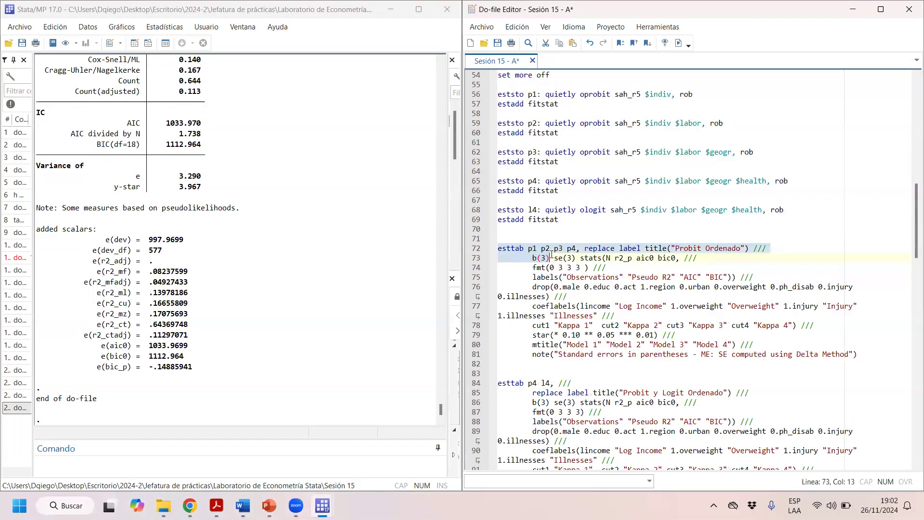
{"action": "left_click_drag", "start_coordinate": [552, 255], "coordinate": [761, 356]}
{"action": "left_click", "coordinate": [679, 43]}
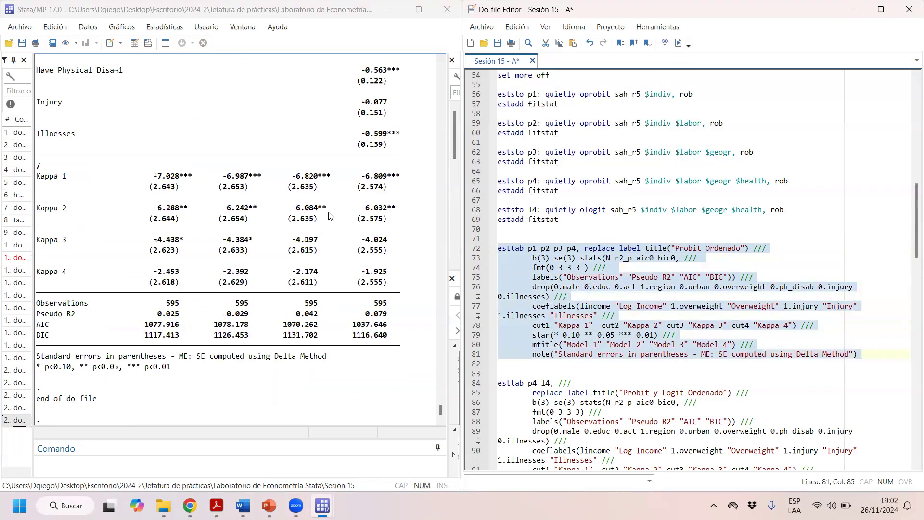
Examine the Probit Ordenado table from the Age row to the fit statistics, checking which predictors enter each of the four models.
{"action": "right_click", "coordinate": [327, 196]}
{"action": "left_click", "coordinate": [239, 208]}
{"action": "scroll", "coordinate": [239, 207], "scroll_direction": "up", "scroll_amount": 11}
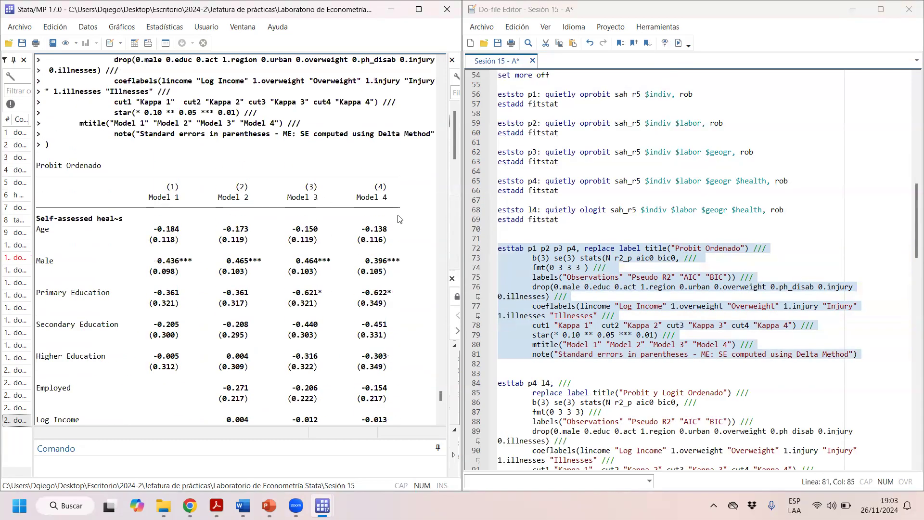
{"action": "scroll", "coordinate": [405, 200], "scroll_direction": "down", "scroll_amount": 13}
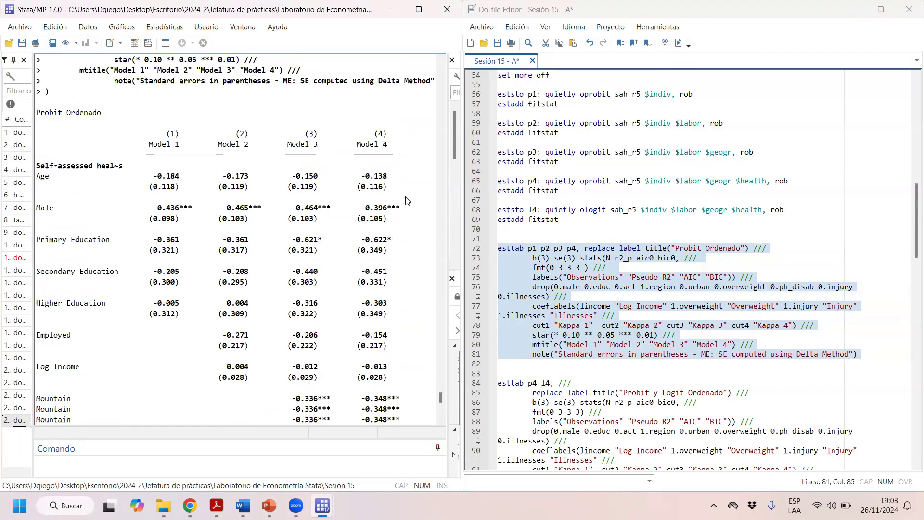
{"action": "scroll", "coordinate": [406, 200], "scroll_direction": "down", "scroll_amount": 1}
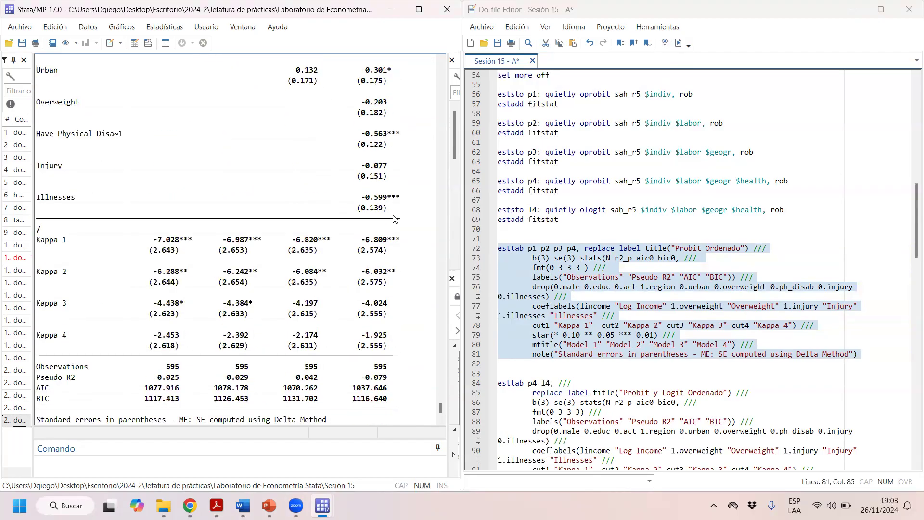
{"action": "scroll", "coordinate": [233, 243], "scroll_direction": "up", "scroll_amount": 12}
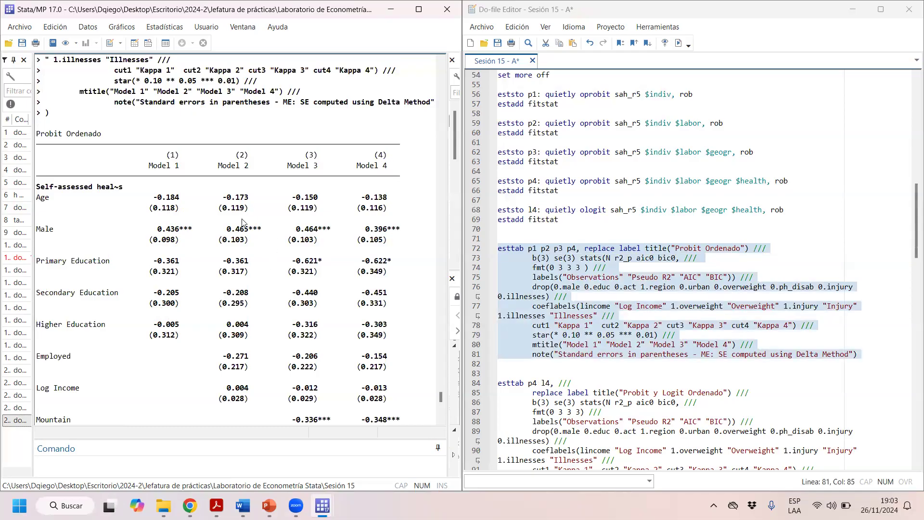
{"action": "scroll", "coordinate": [243, 356], "scroll_direction": "down", "scroll_amount": 2}
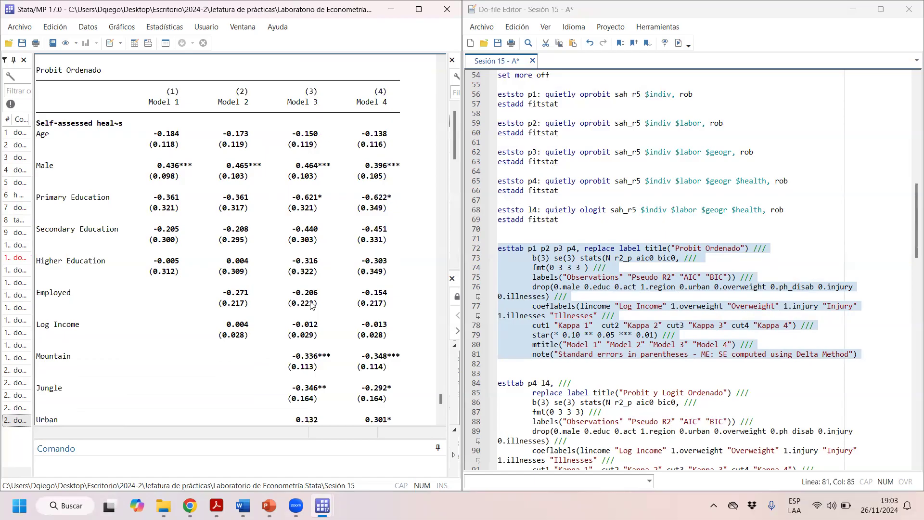
{"action": "scroll", "coordinate": [312, 305], "scroll_direction": "down", "scroll_amount": 2}
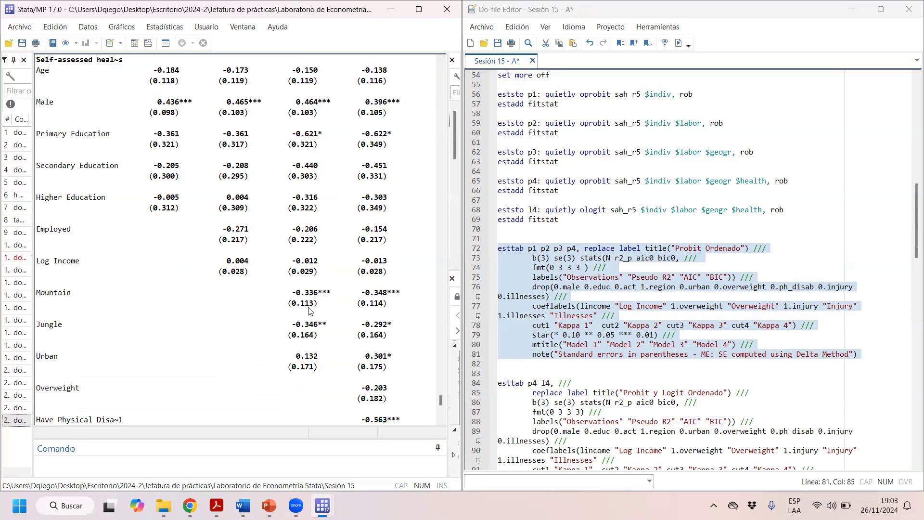
{"action": "scroll", "coordinate": [376, 200], "scroll_direction": "down", "scroll_amount": 2}
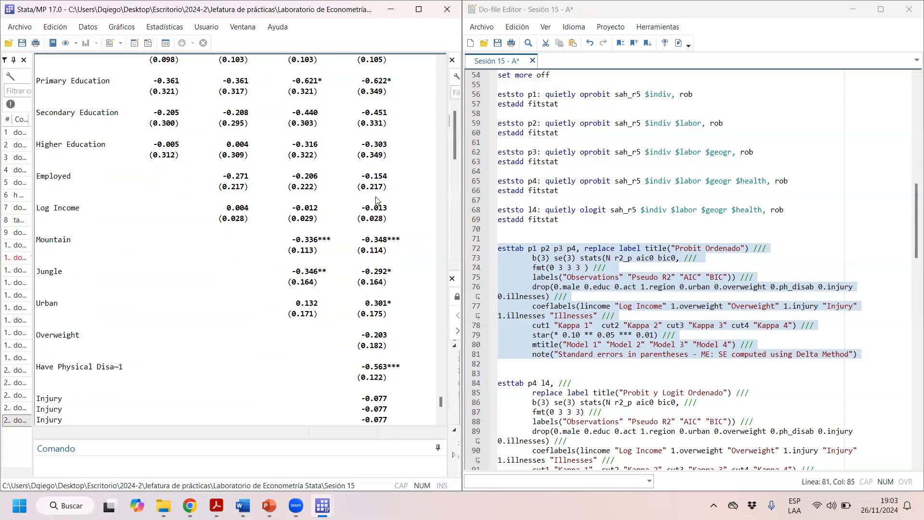
{"action": "scroll", "coordinate": [376, 202], "scroll_direction": "down", "scroll_amount": 3}
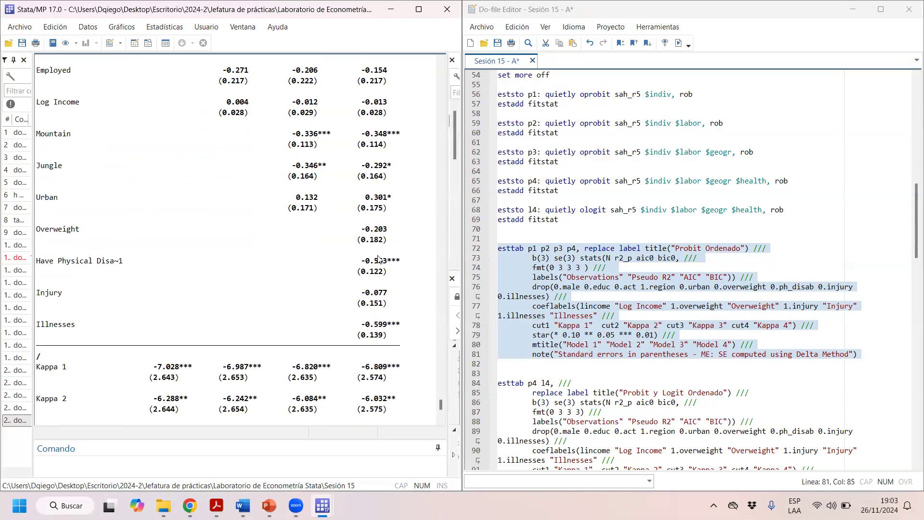
{"action": "scroll", "coordinate": [240, 240], "scroll_direction": "down", "scroll_amount": 3}
Examine the Kappa 1 to Kappa 4 cut points across the four models in the Probit Ordenado table.
{"action": "scroll", "coordinate": [164, 235], "scroll_direction": "up", "scroll_amount": 2}
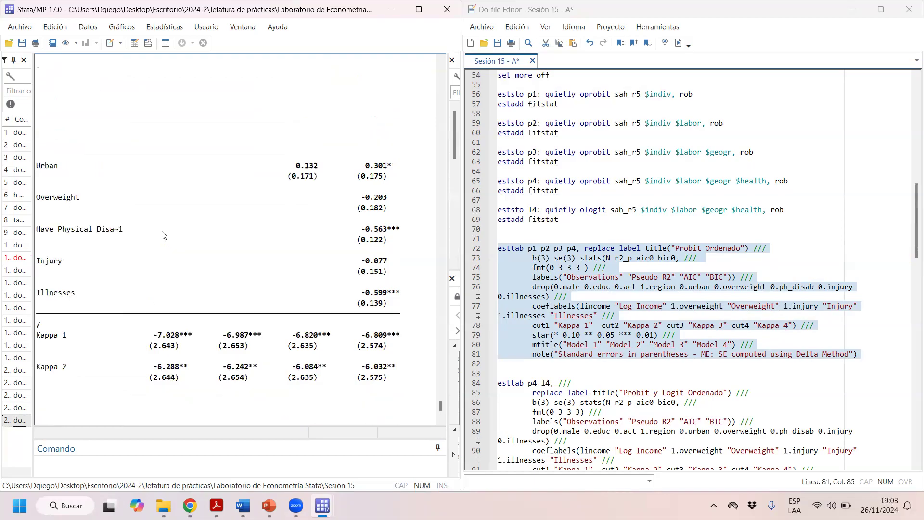
{"action": "scroll", "coordinate": [163, 235], "scroll_direction": "up", "scroll_amount": 2}
{"action": "scroll", "coordinate": [163, 241], "scroll_direction": "down", "scroll_amount": 2}
{"action": "left_click_drag", "start_coordinate": [160, 335], "coordinate": [391, 374]}
{"action": "scroll", "coordinate": [392, 375], "scroll_direction": "down", "scroll_amount": 2}
{"action": "left_click_drag", "start_coordinate": [391, 337], "coordinate": [22, 340]}
{"action": "left_click_drag", "start_coordinate": [360, 366], "coordinate": [200, 377]}
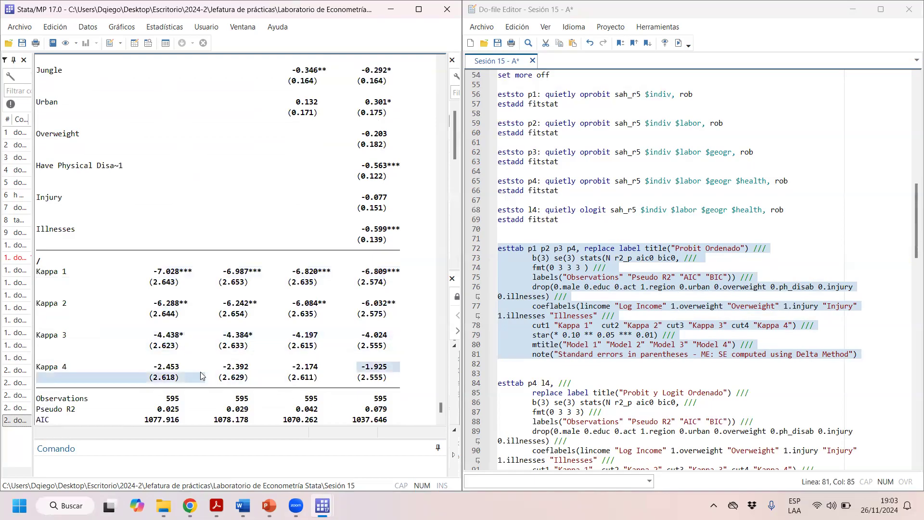
Compare the Age and Male coefficients and their significance across Models 1 to 4, and look over the remaining predictors.
{"action": "scroll", "coordinate": [200, 194], "scroll_direction": "up", "scroll_amount": 9}
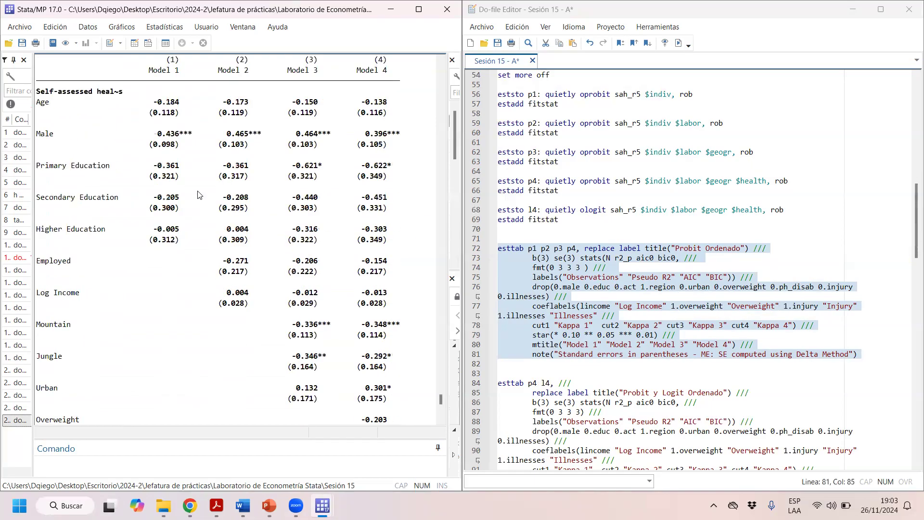
{"action": "left_click_drag", "start_coordinate": [146, 102], "coordinate": [398, 112]}
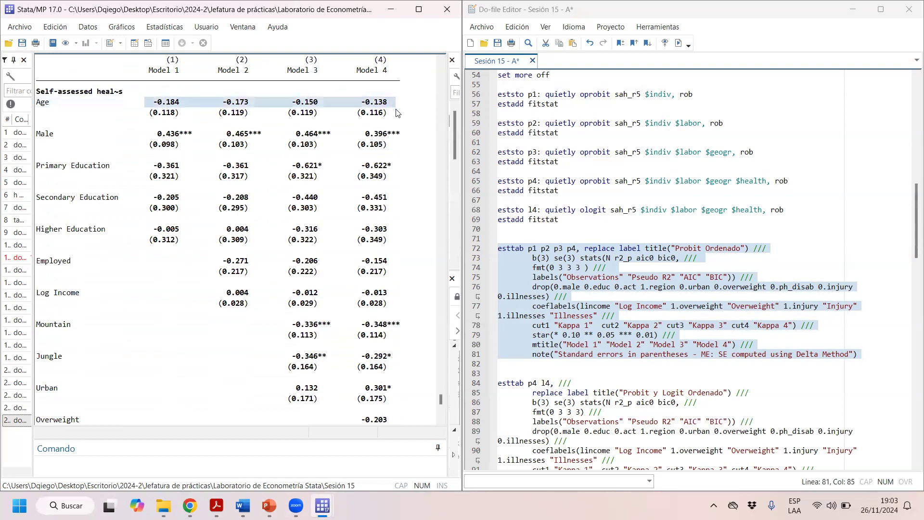
{"action": "left_click", "coordinate": [164, 103]}
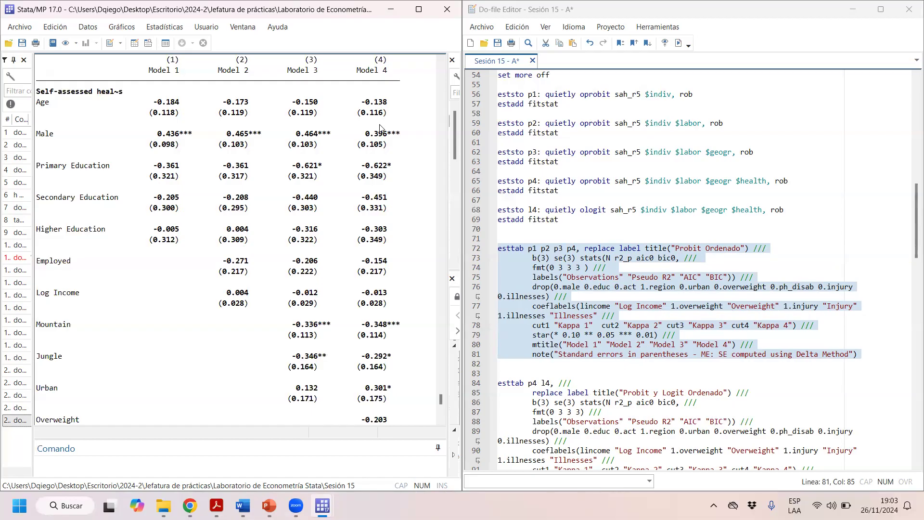
{"action": "left_click_drag", "start_coordinate": [158, 134], "coordinate": [407, 146]}
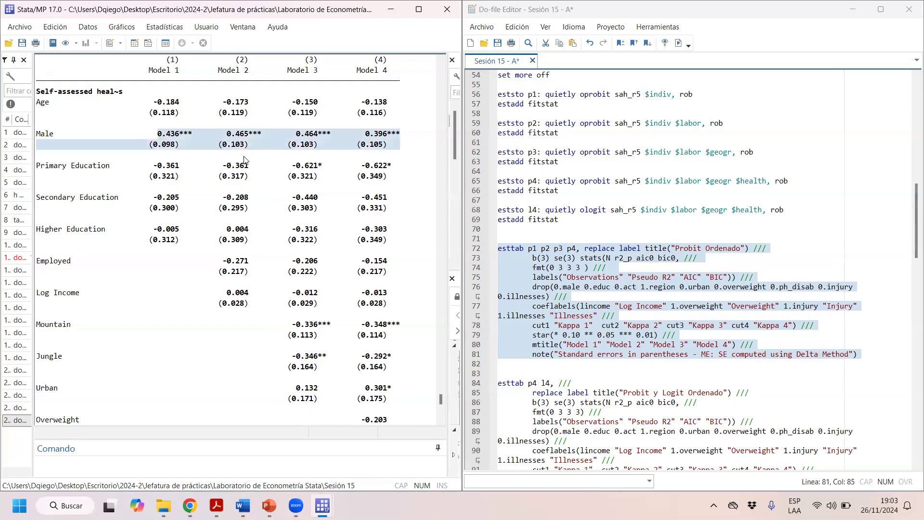
{"action": "left_click", "coordinate": [111, 130]}
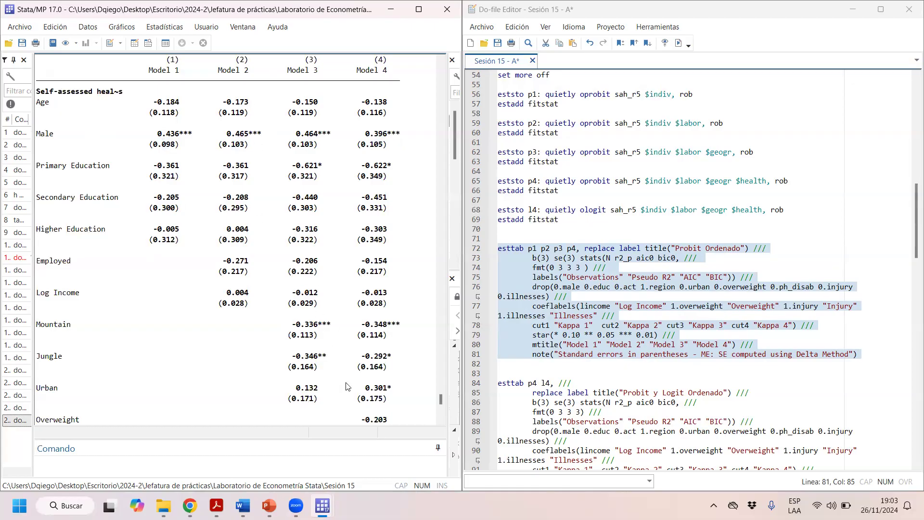
{"action": "scroll", "coordinate": [111, 272], "scroll_direction": "down", "scroll_amount": 5}
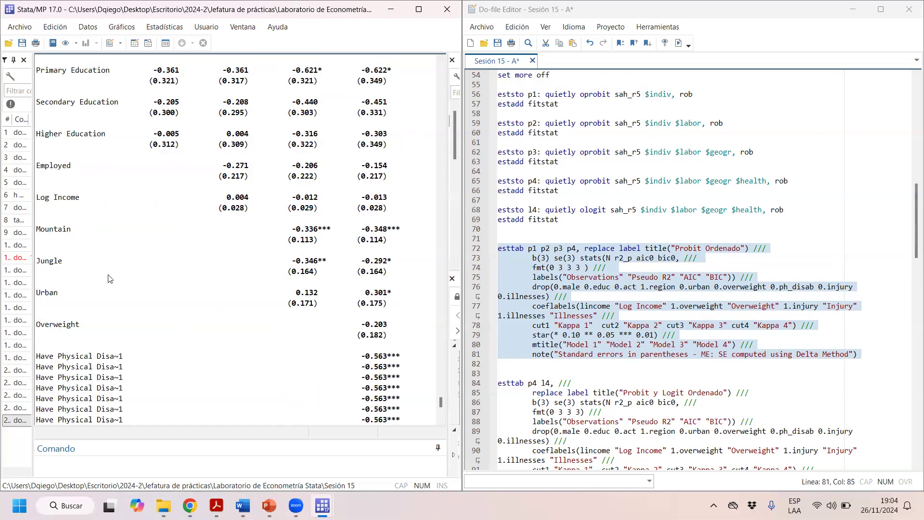
{"action": "scroll", "coordinate": [254, 282], "scroll_direction": "up", "scroll_amount": 7}
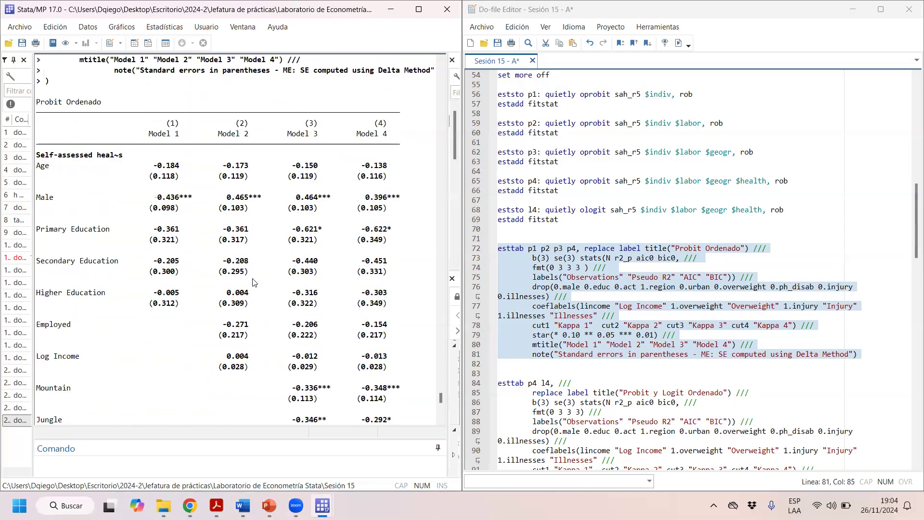
Run the esttab p4 l4 block that tabulates both models under the title "Probit y Logit Ordenado".
{"action": "left_click", "coordinate": [583, 380]}
{"action": "scroll", "coordinate": [572, 337], "scroll_direction": "down", "scroll_amount": 4}
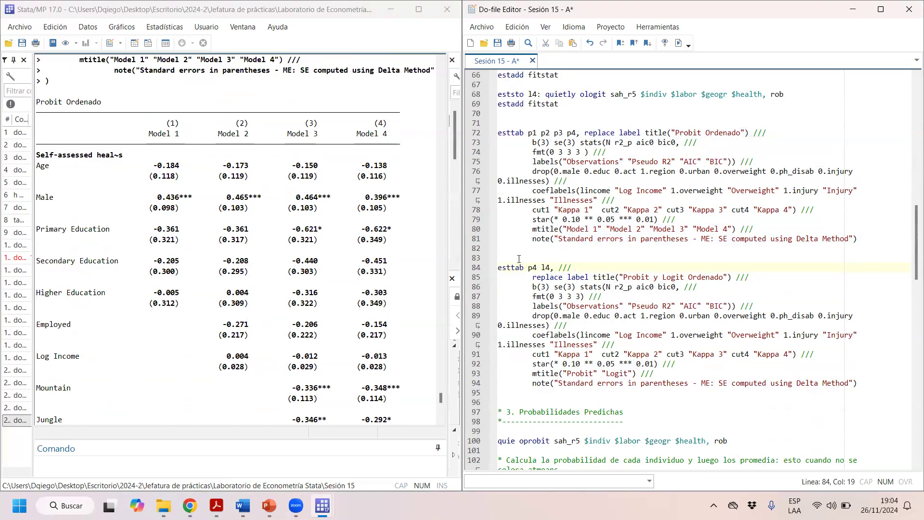
{"action": "left_click_drag", "start_coordinate": [526, 261], "coordinate": [579, 395]}
{"action": "left_click", "coordinate": [678, 43]}
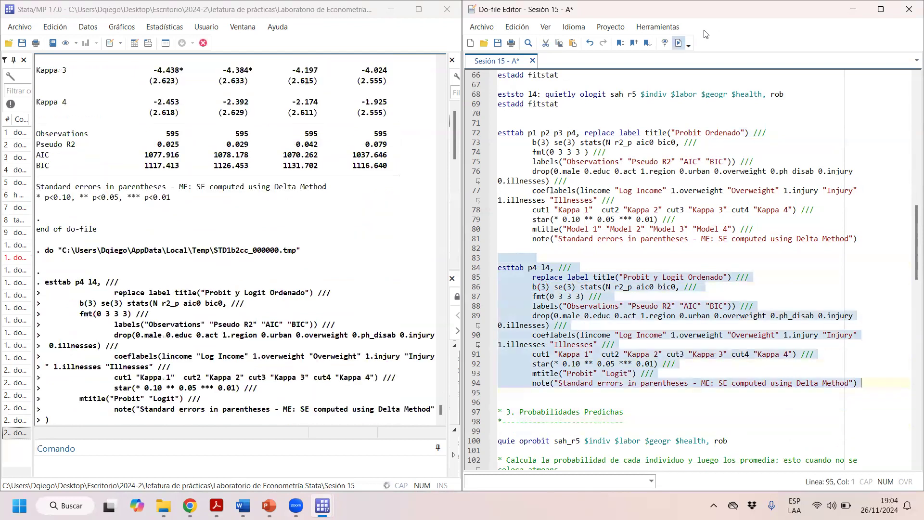
Look over the Probit and Logit columns of the Probit y Logit Ordenado table from Age to Kappa 1.
{"action": "scroll", "coordinate": [244, 200], "scroll_direction": "up", "scroll_amount": 10}
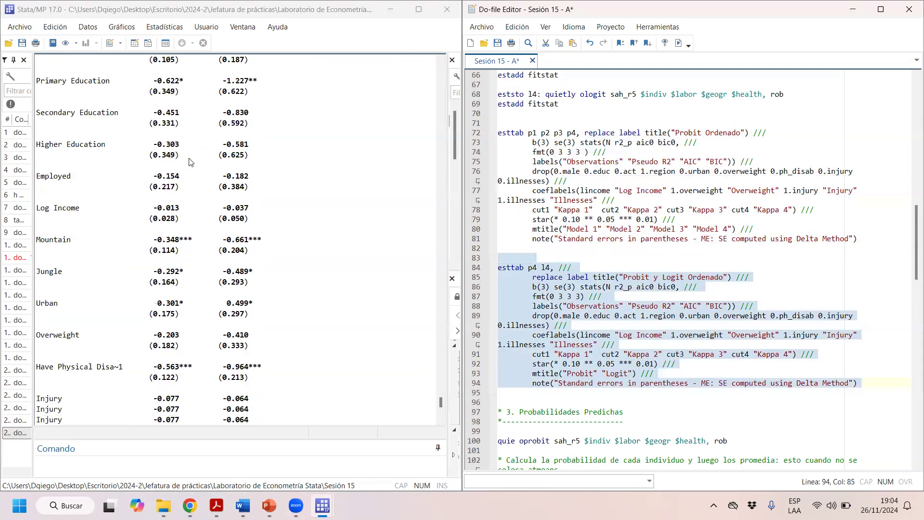
{"action": "left_click_drag", "start_coordinate": [162, 149], "coordinate": [179, 255]}
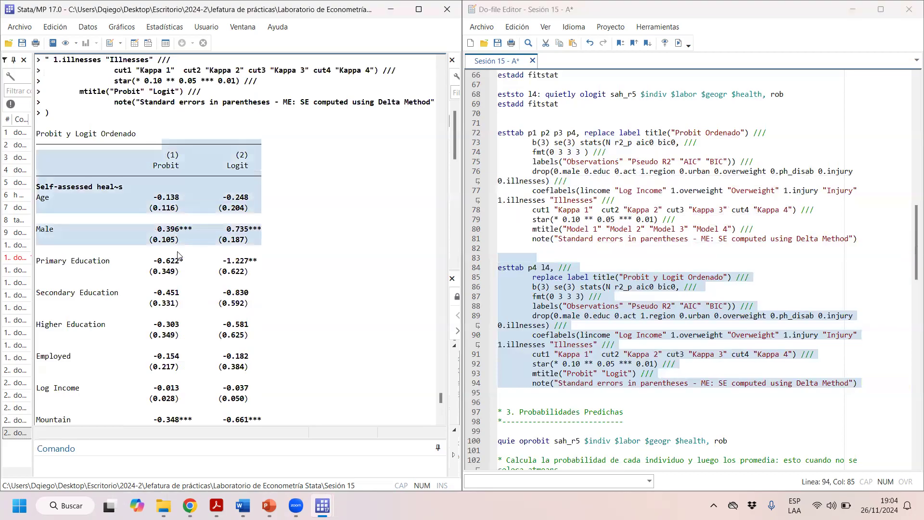
{"action": "left_click", "coordinate": [248, 202]}
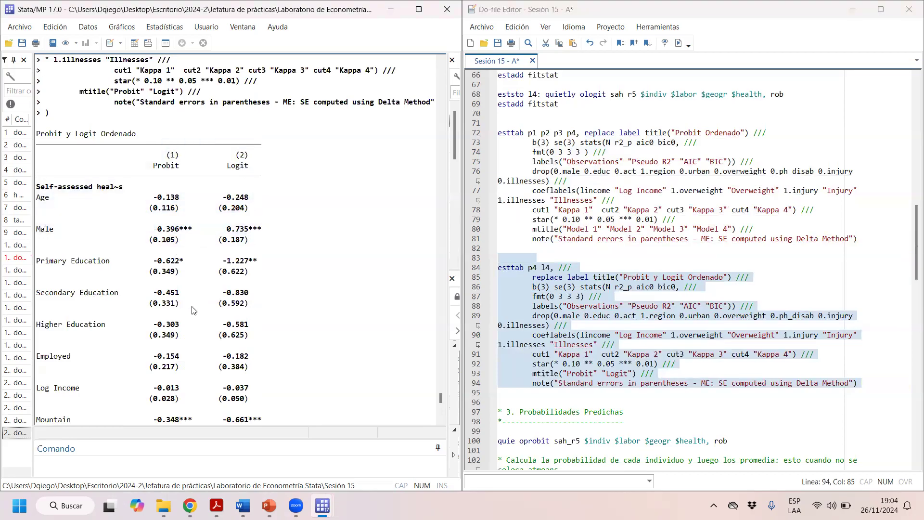
{"action": "scroll", "coordinate": [187, 309], "scroll_direction": "down", "scroll_amount": 8}
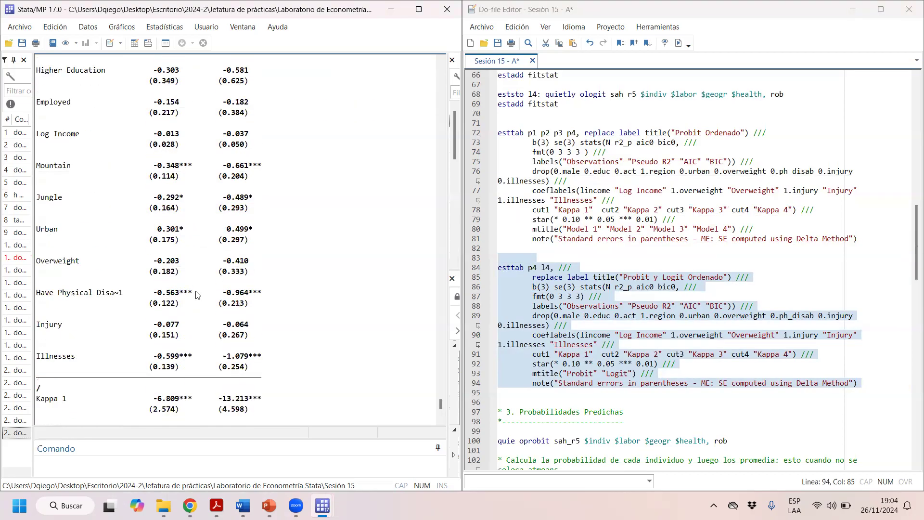
{"action": "scroll", "coordinate": [77, 223], "scroll_direction": "up", "scroll_amount": 10}
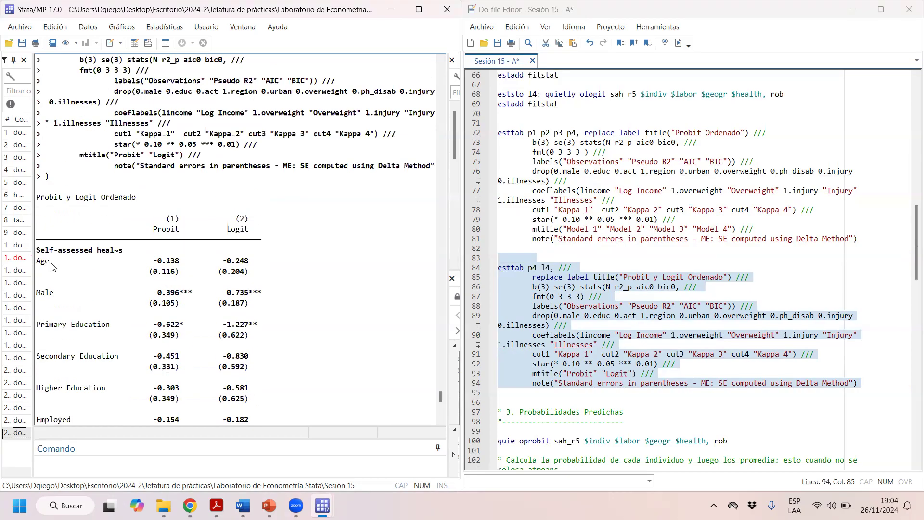
Compare the Probit and Logit coefficients for Age, Male, Primary Education and Secondary Education.
{"action": "mouse_move", "coordinate": [153, 271]}
{"action": "left_mouse_down"}
{"action": "mouse_move", "coordinate": [240, 271]}
{"action": "mouse_move", "coordinate": [157, 270]}
{"action": "mouse_move", "coordinate": [152, 261]}
{"action": "left_mouse_up"}
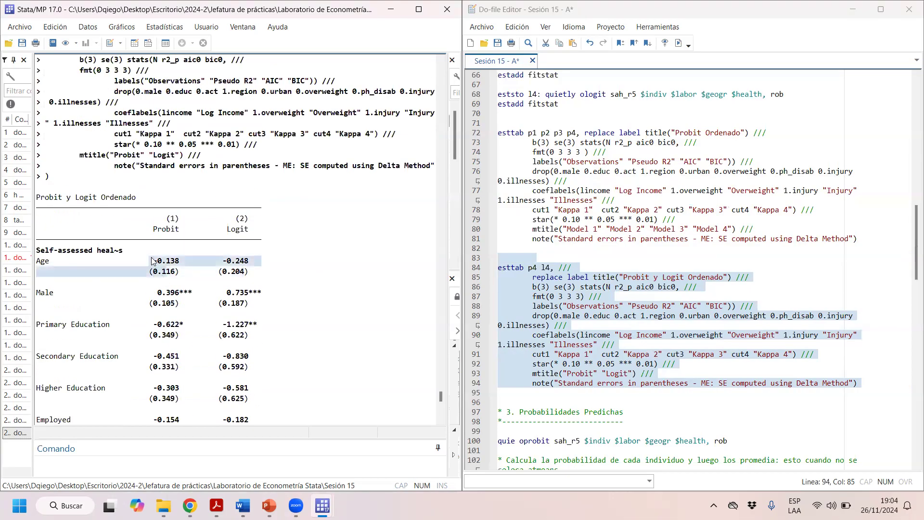
{"action": "left_click", "coordinate": [100, 318]}
{"action": "left_click_drag", "start_coordinate": [53, 294], "coordinate": [248, 298]}
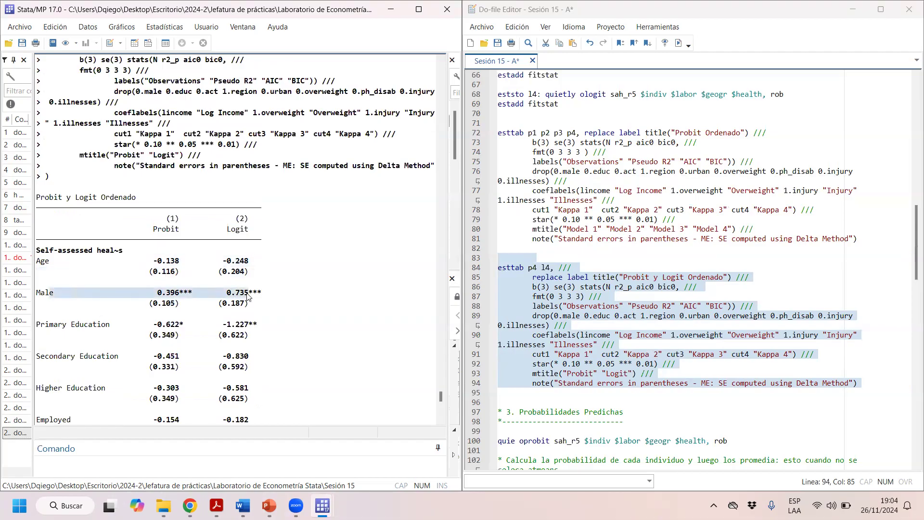
{"action": "scroll", "coordinate": [247, 297], "scroll_direction": "down", "scroll_amount": 4}
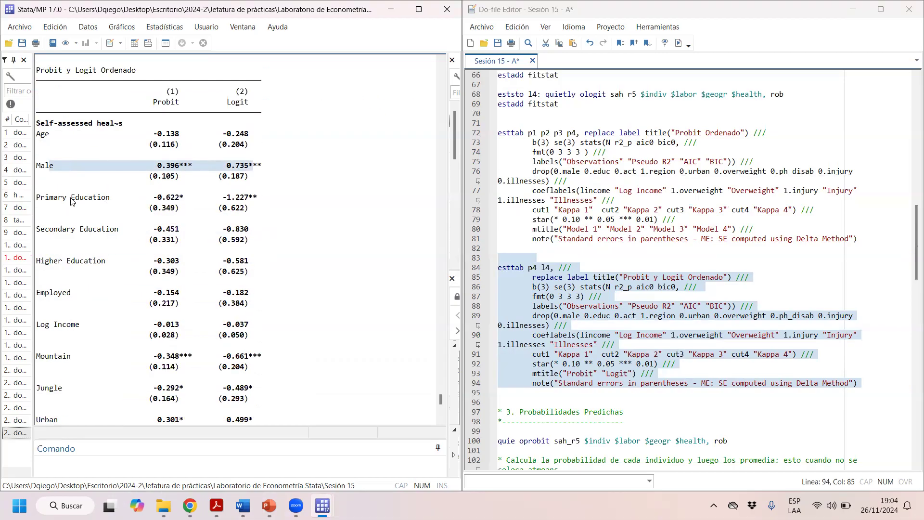
{"action": "left_click", "coordinate": [214, 195]}
{"action": "left_click_drag", "start_coordinate": [71, 197], "coordinate": [251, 197]}
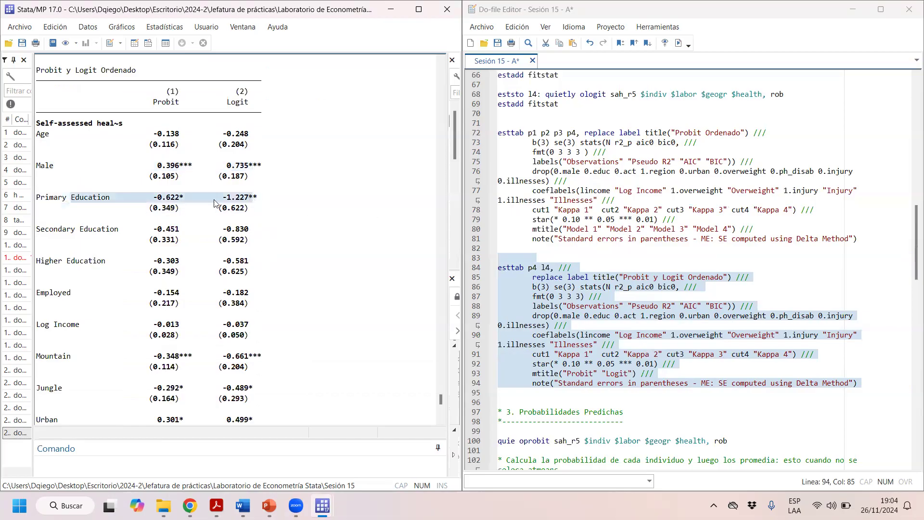
{"action": "left_click", "coordinate": [108, 228]}
{"action": "left_click_drag", "start_coordinate": [108, 229], "coordinate": [272, 229]}
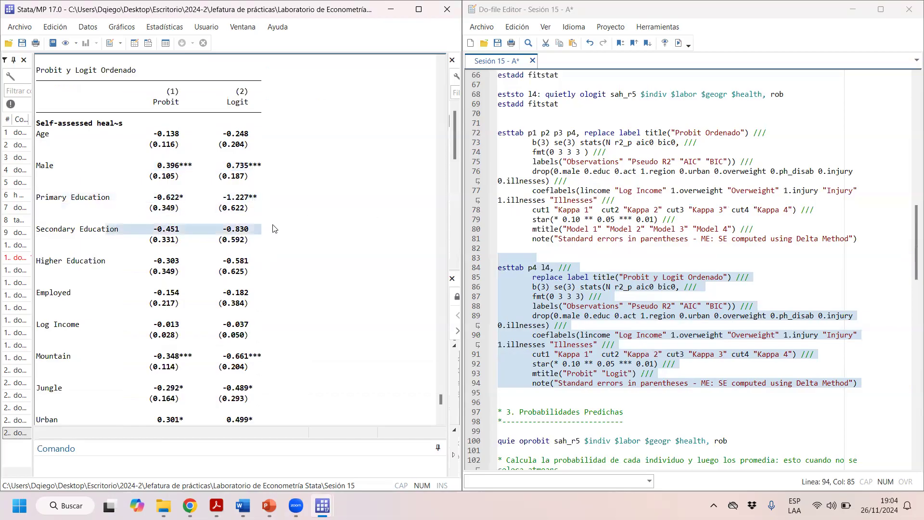
Compare the Probit and Logit coefficients for Higher Education, Employed, Log Income, Mountain and Jungle.
{"action": "left_click_drag", "start_coordinate": [67, 260], "coordinate": [271, 265]}
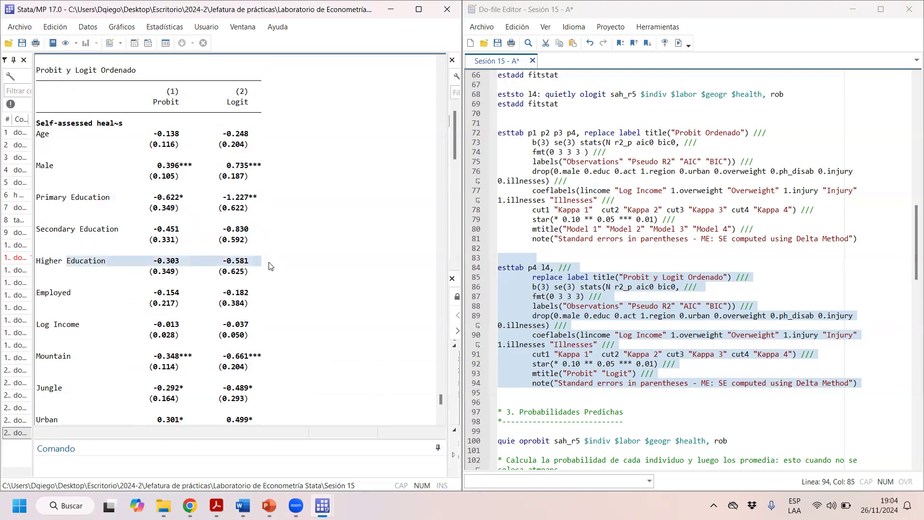
{"action": "triple_click", "coordinate": [53, 294]}
{"action": "scroll", "coordinate": [61, 260], "scroll_direction": "down", "scroll_amount": 2}
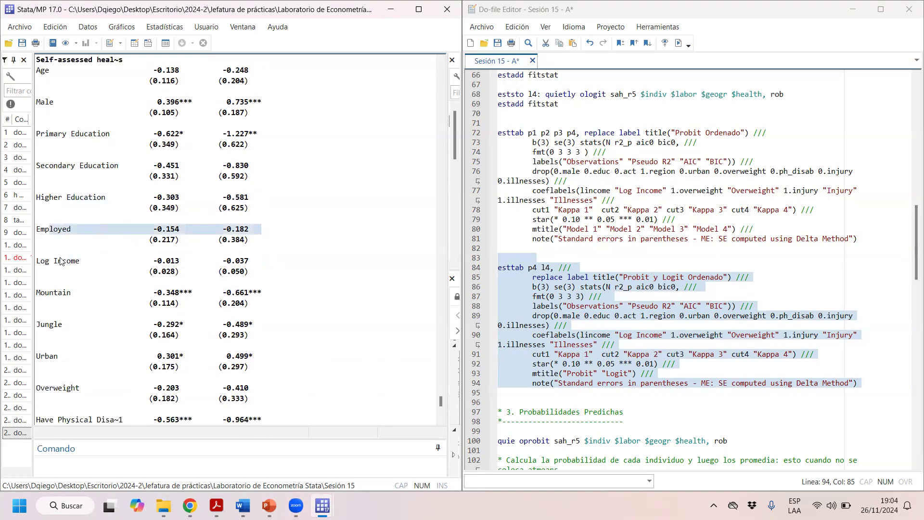
{"action": "left_click_drag", "start_coordinate": [60, 260], "coordinate": [260, 267]}
{"action": "scroll", "coordinate": [247, 285], "scroll_direction": "down", "scroll_amount": 3}
{"action": "left_click_drag", "start_coordinate": [56, 198], "coordinate": [271, 201]}
{"action": "left_click_drag", "start_coordinate": [49, 230], "coordinate": [273, 234]}
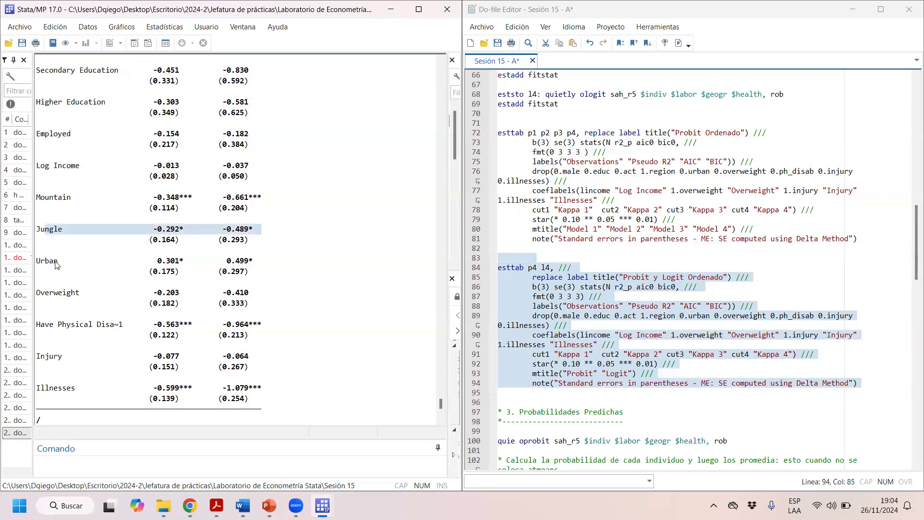
Compare the Probit and Logit coefficients for Urban, Overweight, physical disability, Injury and Illnesses.
{"action": "left_click_drag", "start_coordinate": [56, 264], "coordinate": [271, 263]}
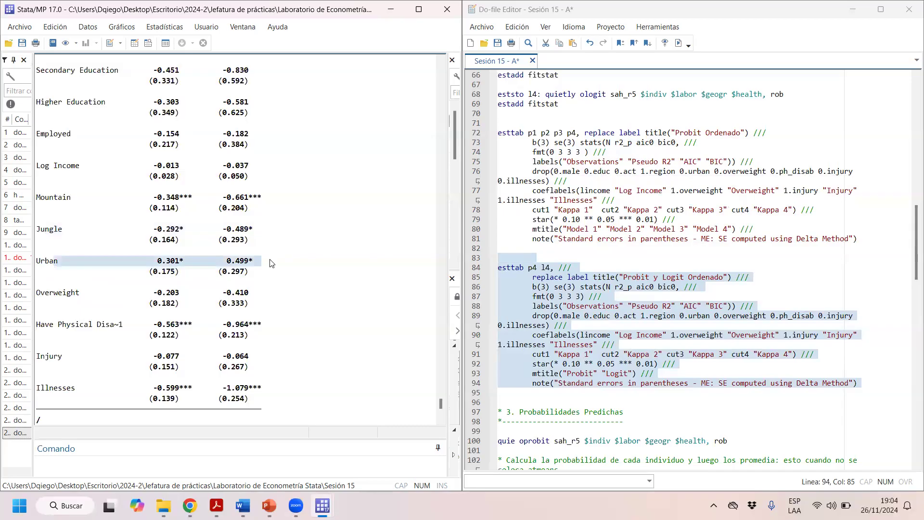
{"action": "left_click_drag", "start_coordinate": [55, 295], "coordinate": [249, 294]}
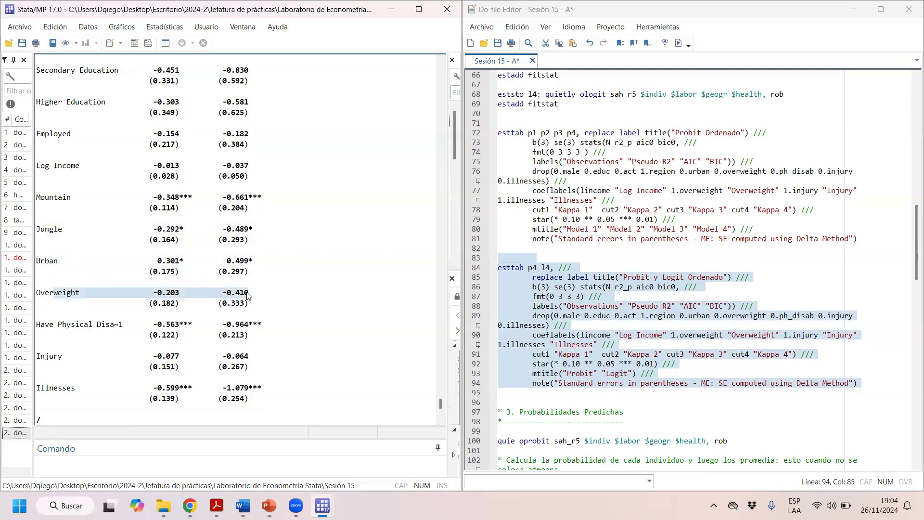
{"action": "left_click_drag", "start_coordinate": [81, 324], "coordinate": [287, 324]}
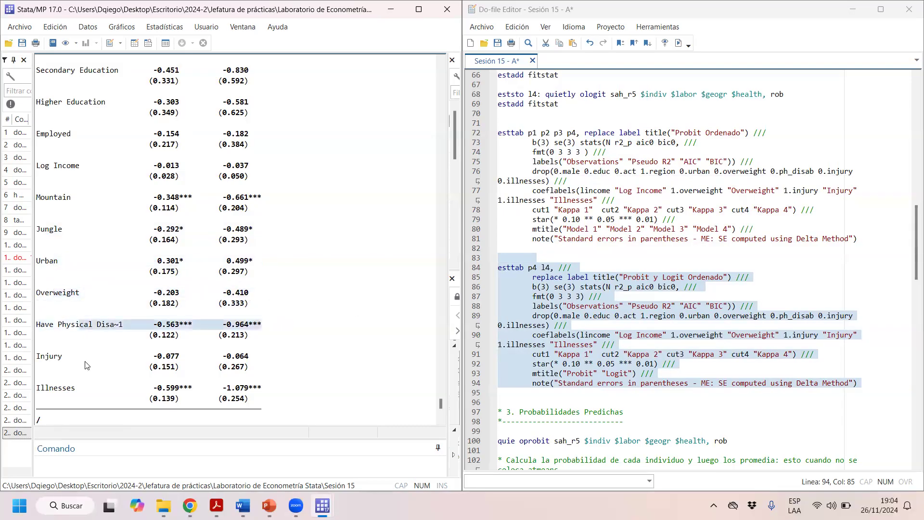
{"action": "left_click_drag", "start_coordinate": [85, 361], "coordinate": [291, 360]}
{"action": "left_click_drag", "start_coordinate": [74, 392], "coordinate": [227, 392]}
{"action": "left_click", "coordinate": [309, 351]}
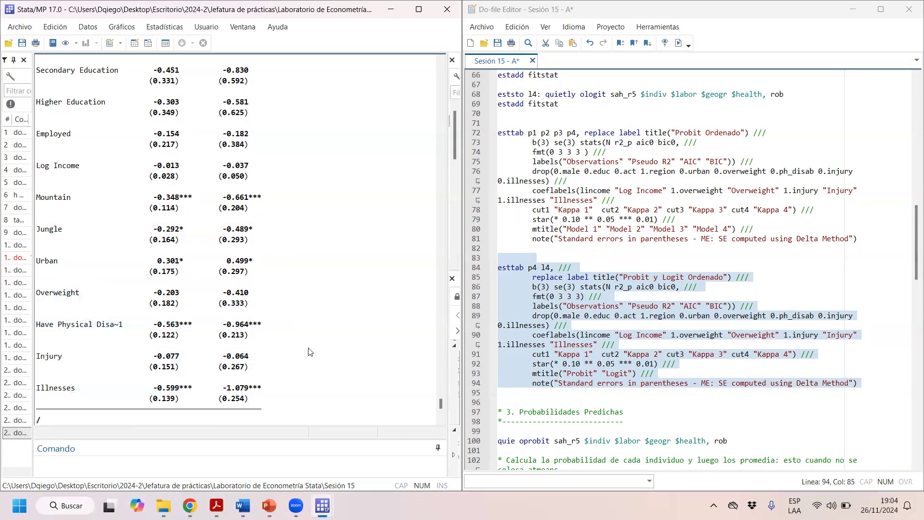
Check the number of observations in the Probit and Logit columns below the Kappa cut points.
{"action": "scroll", "coordinate": [426, 248], "scroll_direction": "down", "scroll_amount": 8}
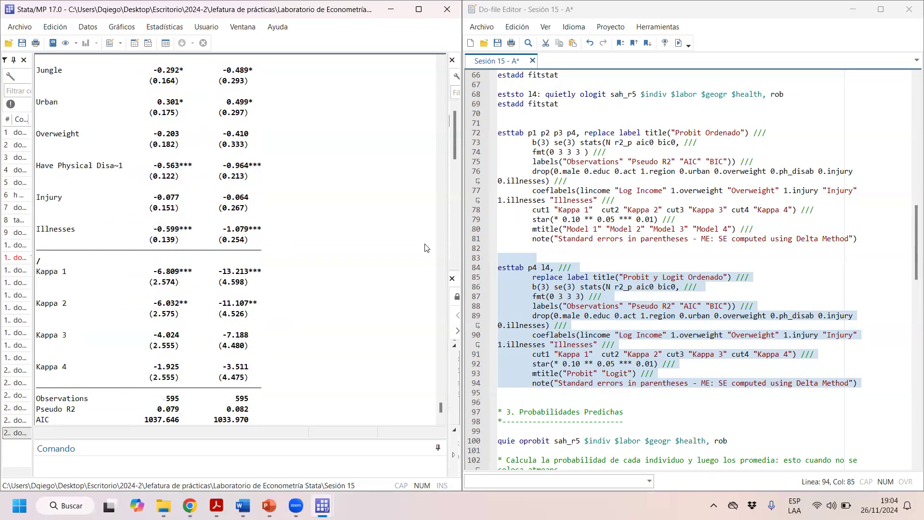
{"action": "left_click_drag", "start_coordinate": [158, 306], "coordinate": [255, 307]}
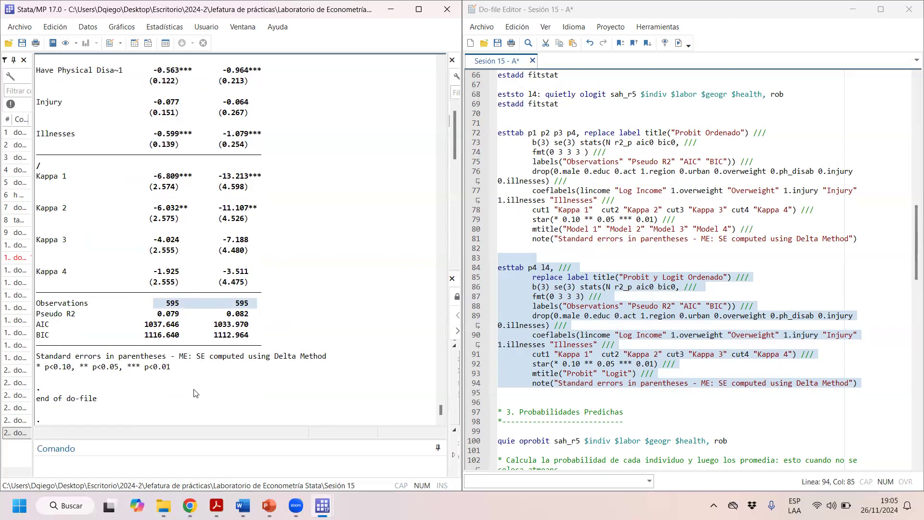
{"action": "double_click", "coordinate": [172, 303]}
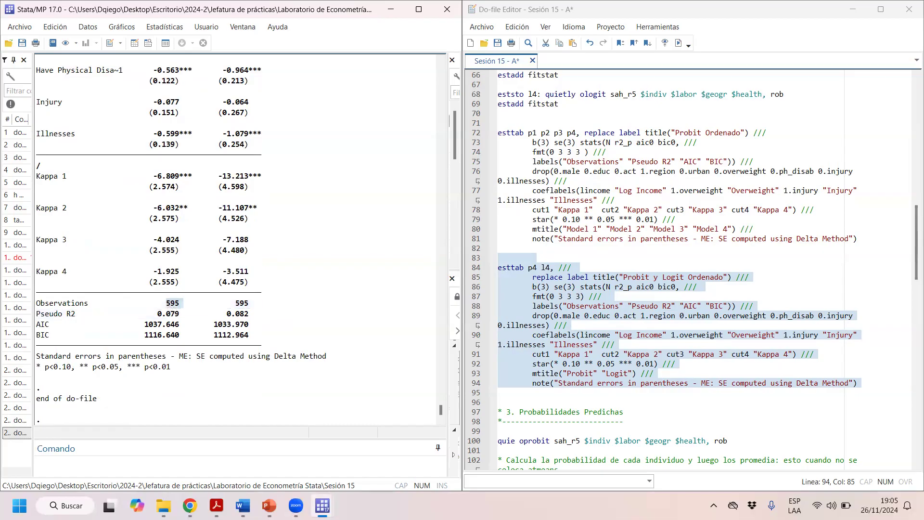
{"action": "mouse_move", "coordinate": [322, 505]}
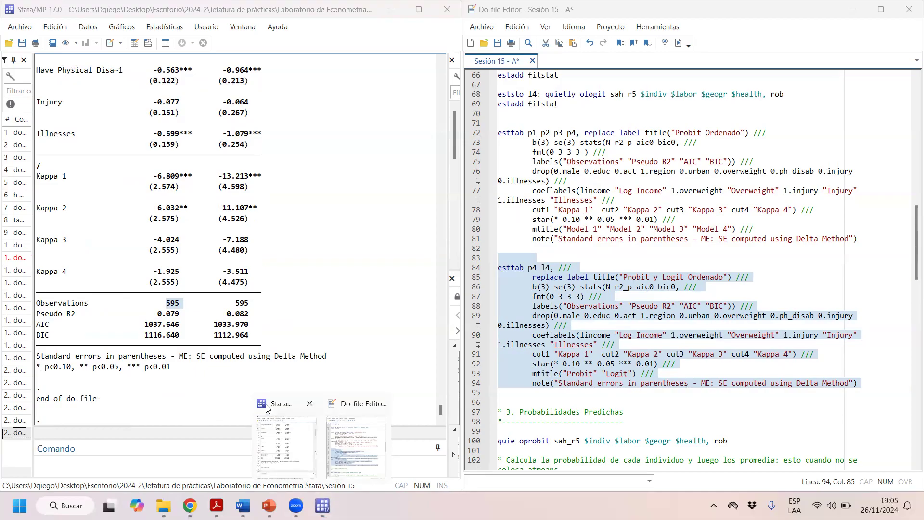
{"action": "double_click", "coordinate": [238, 304]}
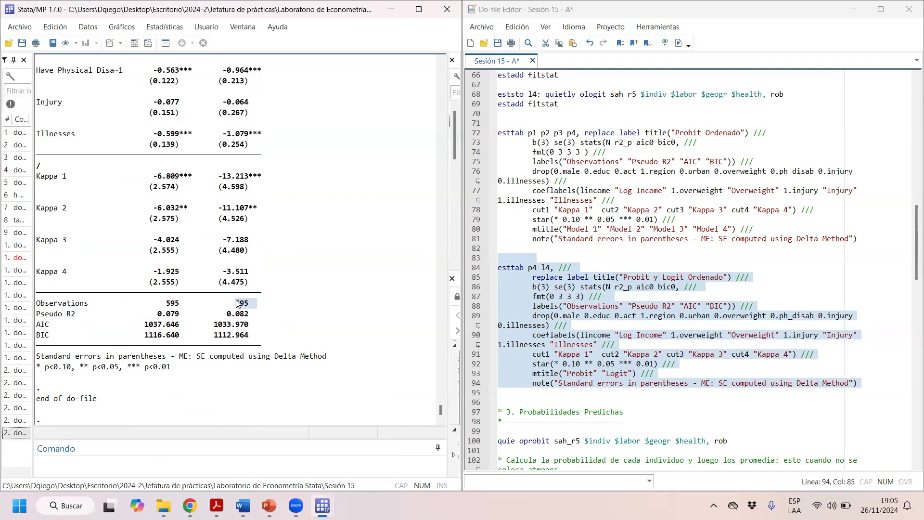
Run tab sah_r5 to tabulate the frequencies of self-assessed health status.
{"action": "left_click", "coordinate": [162, 461]}
{"action": "type", "text": "tab"}
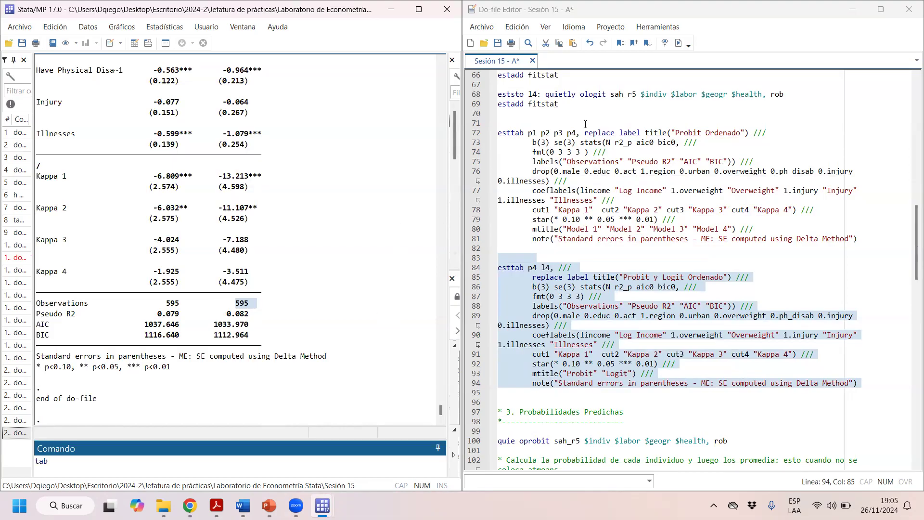
{"action": "scroll", "coordinate": [585, 124], "scroll_direction": "up", "scroll_amount": 7}
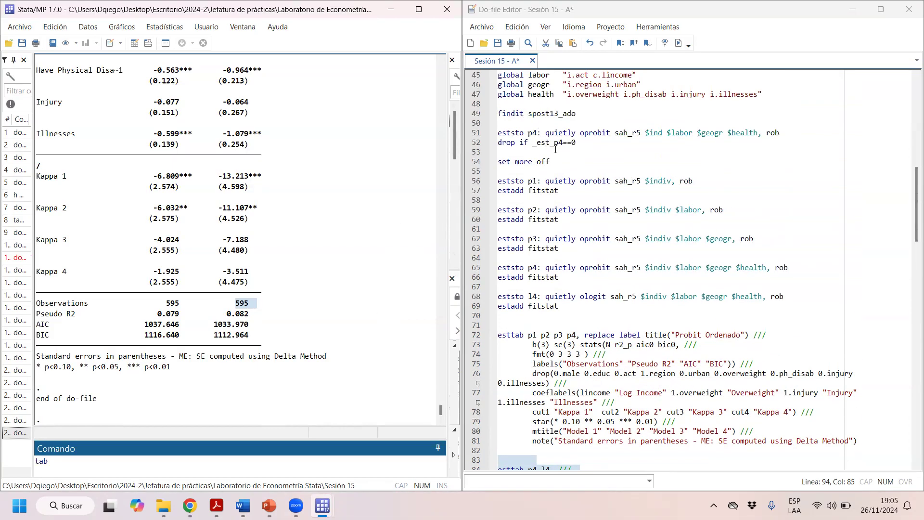
{"action": "left_click_drag", "start_coordinate": [641, 181], "coordinate": [615, 181]}
{"action": "key", "text": "ctrl+c"}
{"action": "left_click", "coordinate": [121, 470]}
{"action": "key", "text": "ctrl+v"}
{"action": "key", "text": "Return"}
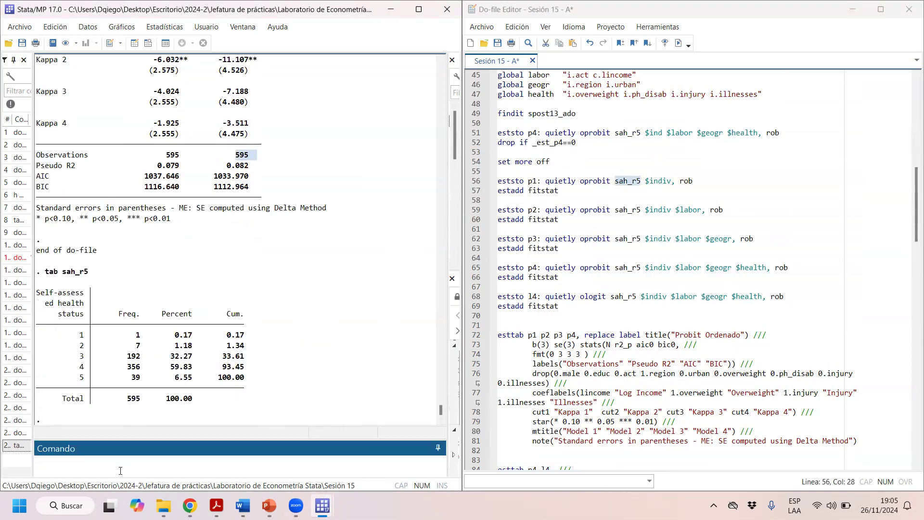
Examine the frequencies of sah_r5 categories 1 to 5 and return to the Probit and Logit comparison table.
{"action": "left_click", "coordinate": [136, 335]}
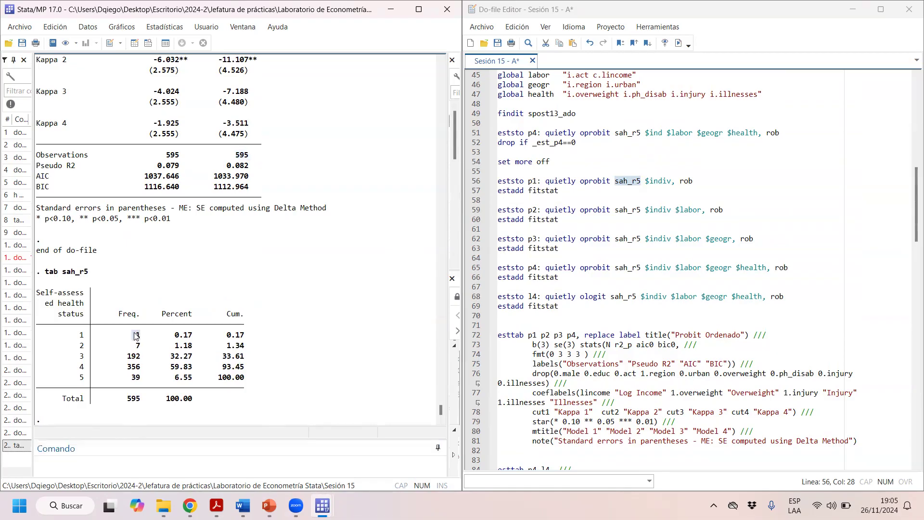
{"action": "left_click", "coordinate": [138, 347]}
{"action": "left_click", "coordinate": [139, 357]}
{"action": "left_click_drag", "start_coordinate": [124, 368], "coordinate": [139, 381]}
{"action": "left_click", "coordinate": [139, 381]}
{"action": "scroll", "coordinate": [304, 318], "scroll_direction": "up", "scroll_amount": 2}
{"action": "scroll", "coordinate": [304, 323], "scroll_direction": "up", "scroll_amount": 10}
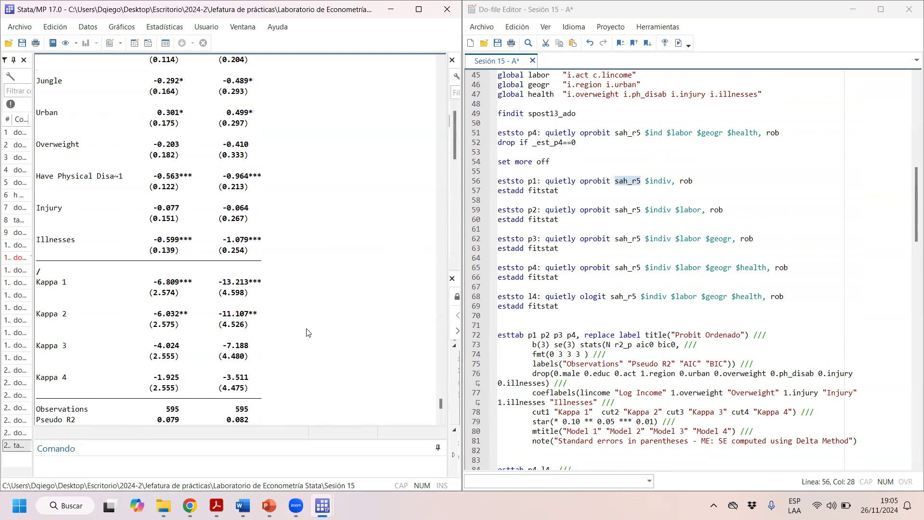
Bring up the open Word document and close it without saving its changes.
{"action": "mouse_move", "coordinate": [270, 506]}
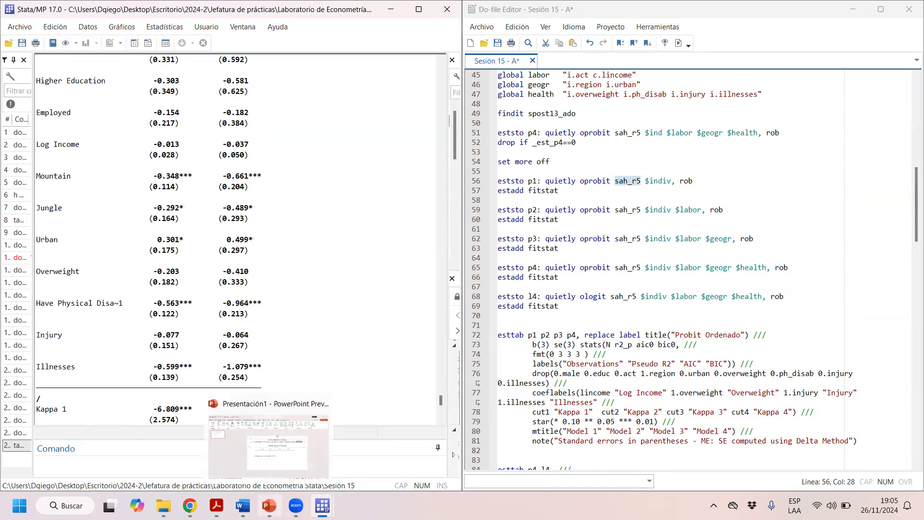
{"action": "mouse_move", "coordinate": [323, 506]}
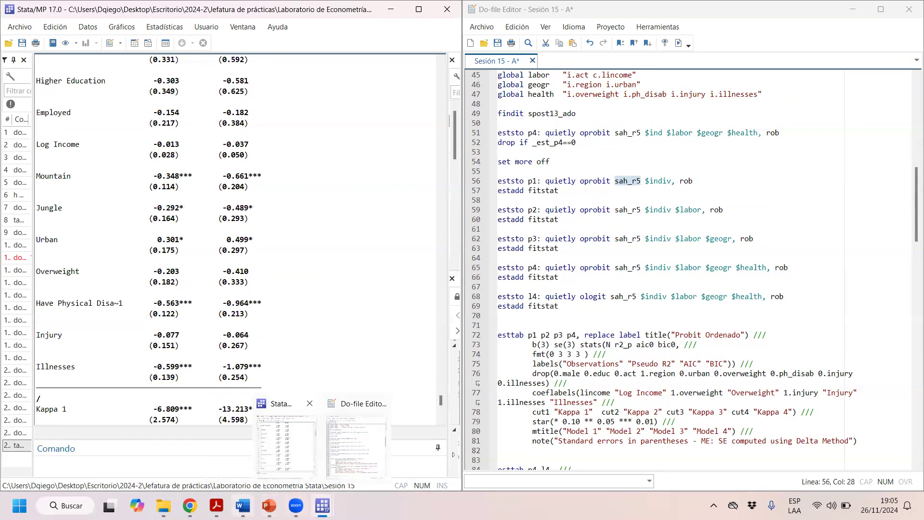
{"action": "left_click", "coordinate": [243, 505]}
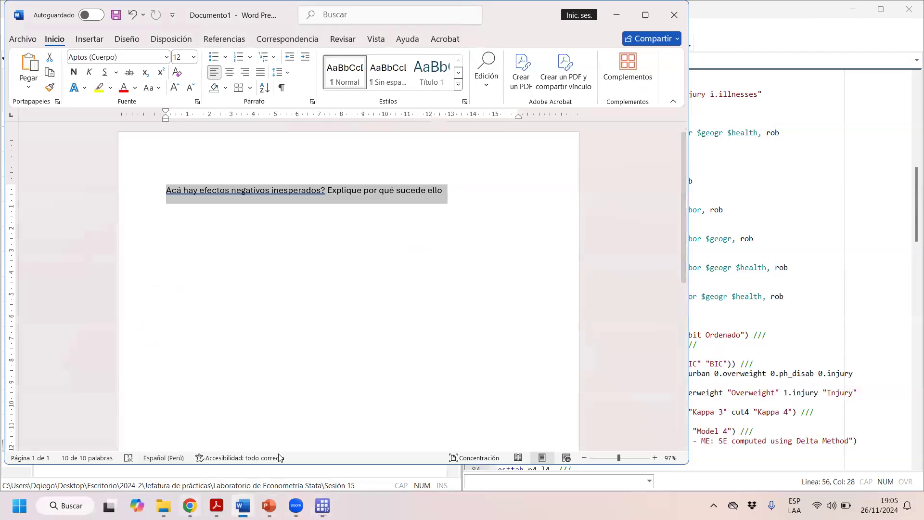
{"action": "left_click", "coordinate": [748, 7]}
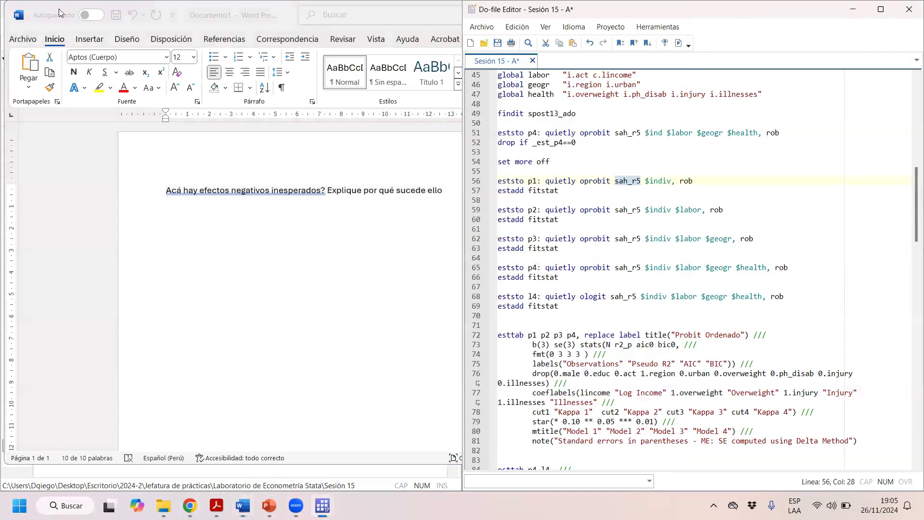
{"action": "left_click", "coordinate": [59, 13]}
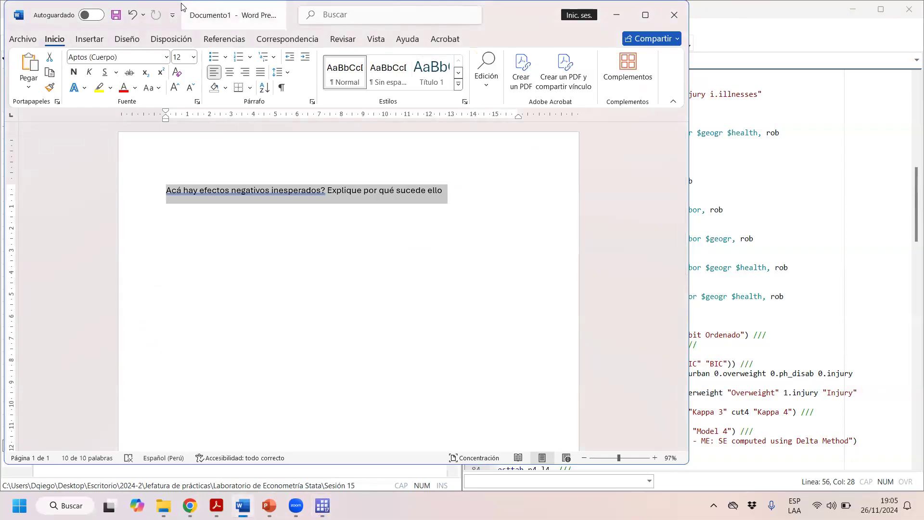
{"action": "left_click_drag", "start_coordinate": [181, 7], "coordinate": [249, 270]}
{"action": "left_click", "coordinate": [743, 278]}
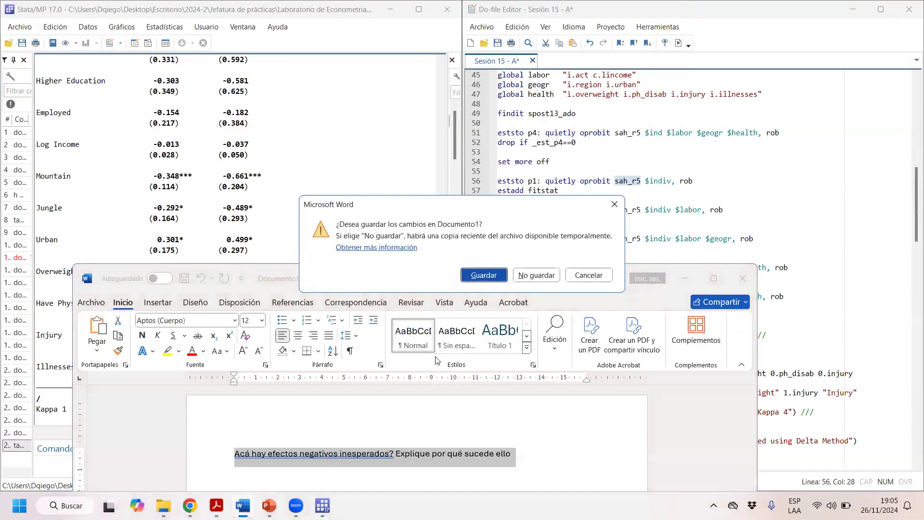
{"action": "left_click", "coordinate": [533, 275]}
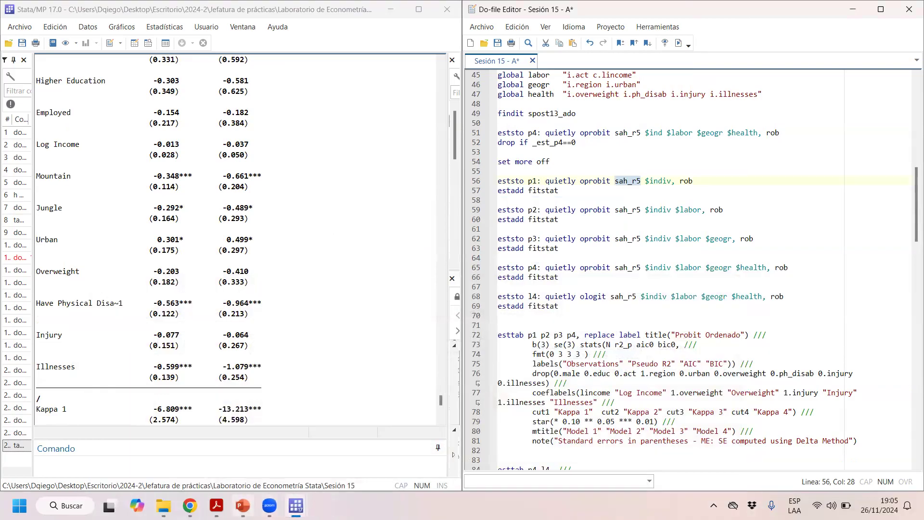
Switch to the PowerPoint presentation and place its window side by side with the Stata results.
{"action": "key", "text": "alt+Tab"}
{"action": "left_click", "coordinate": [485, 268]}
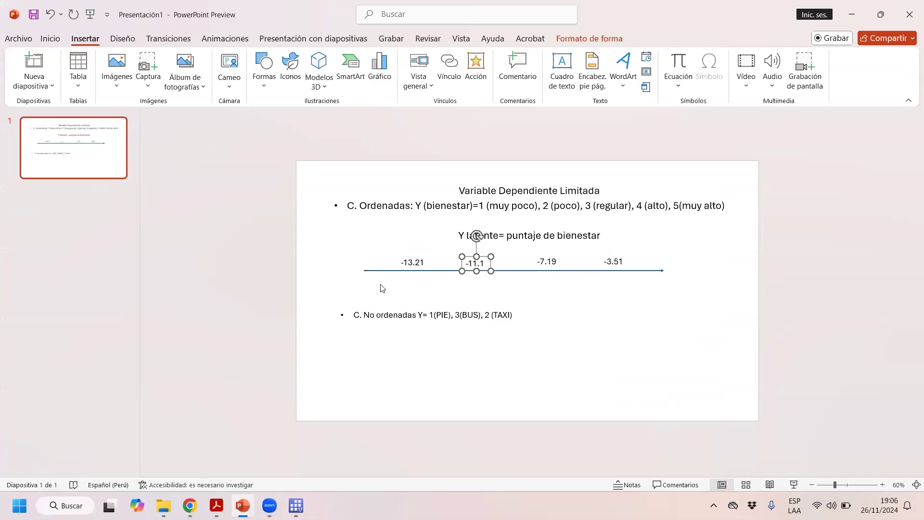
{"action": "left_click_drag", "start_coordinate": [732, 18], "coordinate": [921, 145]}
{"action": "left_click", "coordinate": [327, 307]}
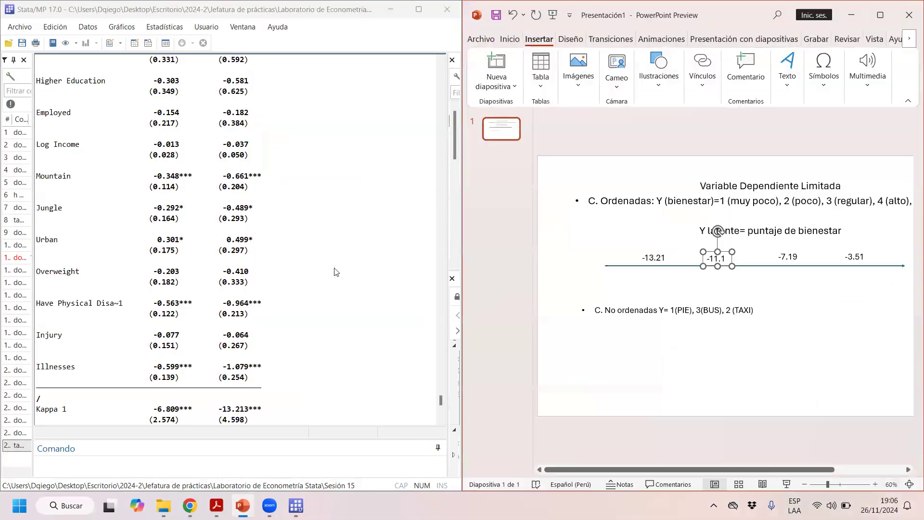
Review the Probit and Logit comparison table and highlight the five category rows of the sah_r5 tabulation.
{"action": "scroll", "coordinate": [319, 282], "scroll_direction": "up", "scroll_amount": 10}
{"action": "scroll", "coordinate": [330, 331], "scroll_direction": "down", "scroll_amount": 7}
{"action": "scroll", "coordinate": [329, 331], "scroll_direction": "down", "scroll_amount": 10}
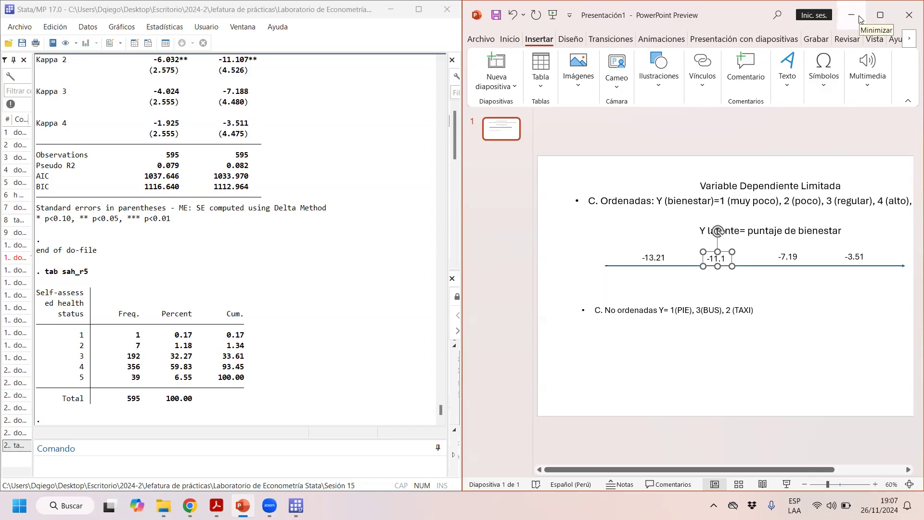
{"action": "left_click", "coordinate": [281, 323]}
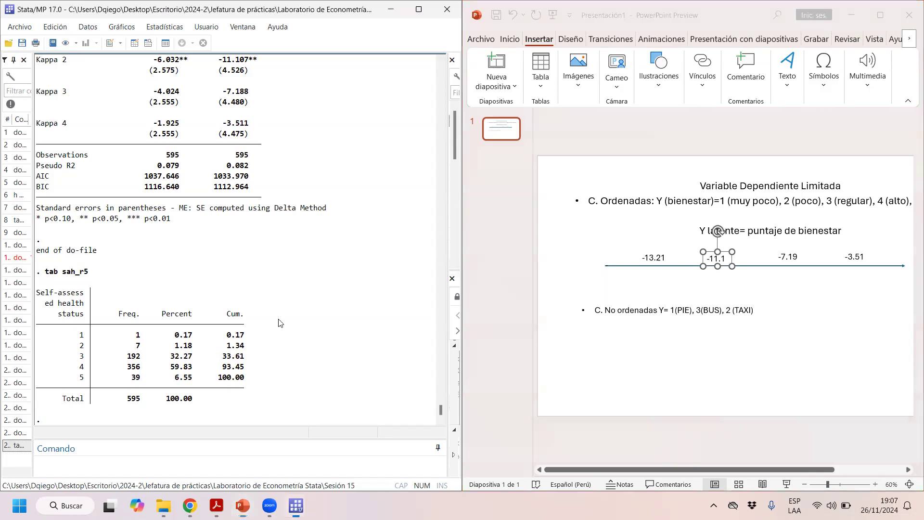
{"action": "left_click_drag", "start_coordinate": [245, 377], "coordinate": [1, 327]}
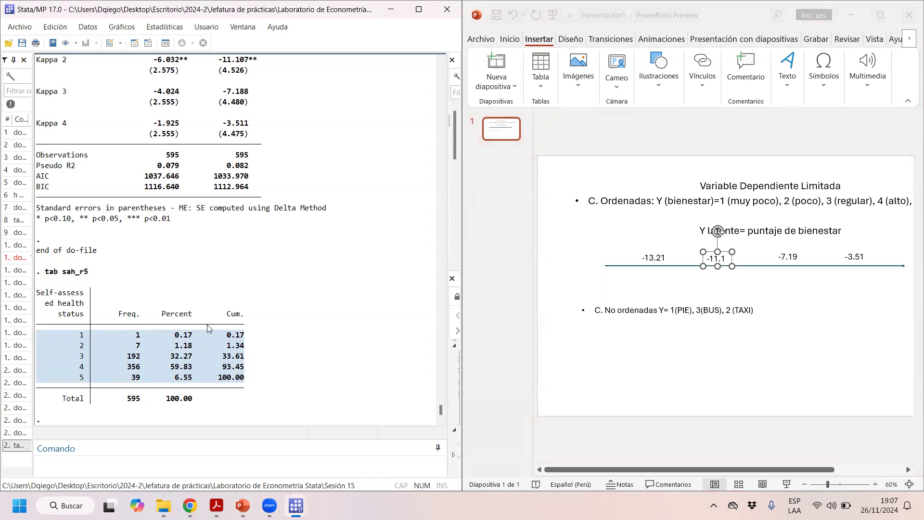
Minimize the presentation and review the Probit and Logit coefficients from the start of the comparison table.
{"action": "left_click", "coordinate": [854, 16]}
{"action": "left_click", "coordinate": [854, 16]}
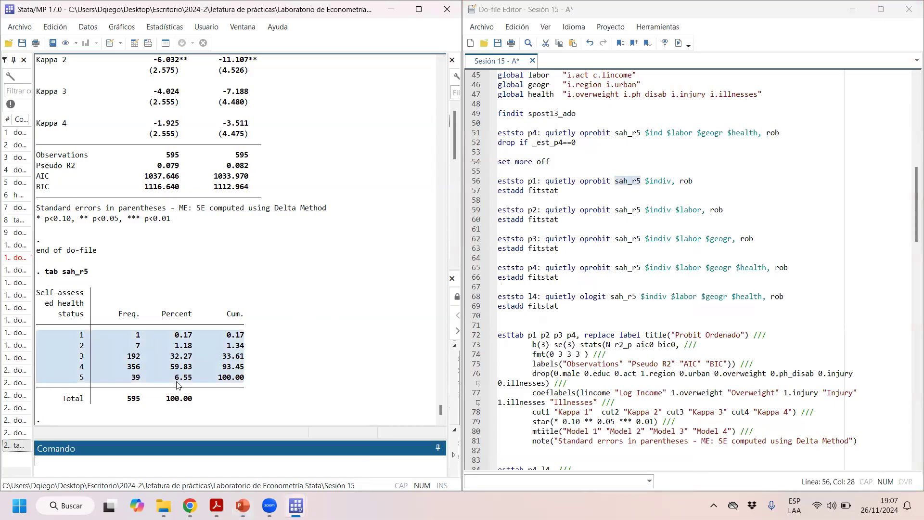
{"action": "left_click", "coordinate": [210, 356]}
{"action": "scroll", "coordinate": [209, 356], "scroll_direction": "up", "scroll_amount": 15}
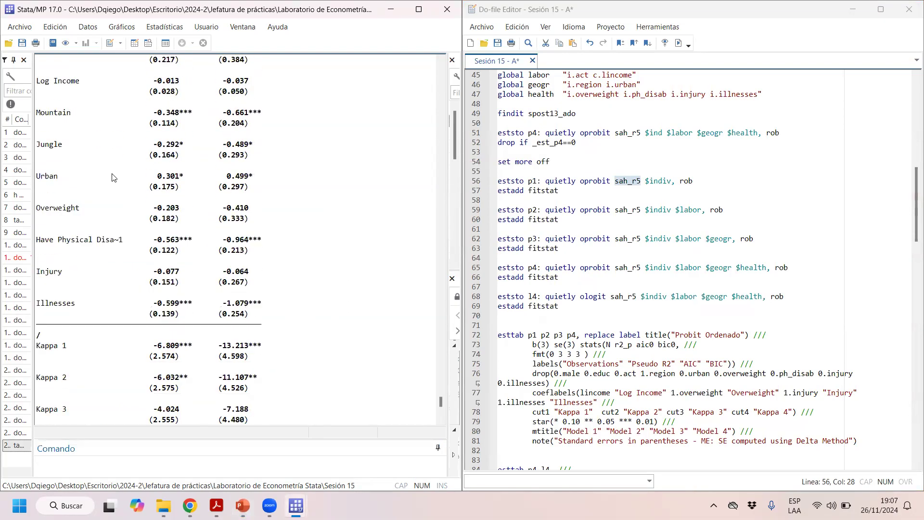
{"action": "scroll", "coordinate": [231, 159], "scroll_direction": "up", "scroll_amount": 3}
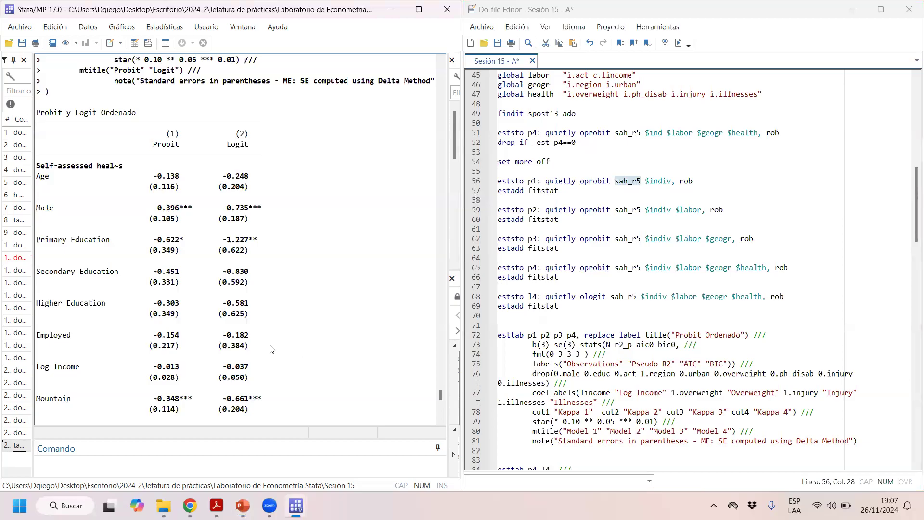
Run the quiet oprobit of sah_r5 on $indiv, $labor, $geogr and $health in the predicted probabilities section.
{"action": "scroll", "coordinate": [672, 305], "scroll_direction": "down", "scroll_amount": 12}
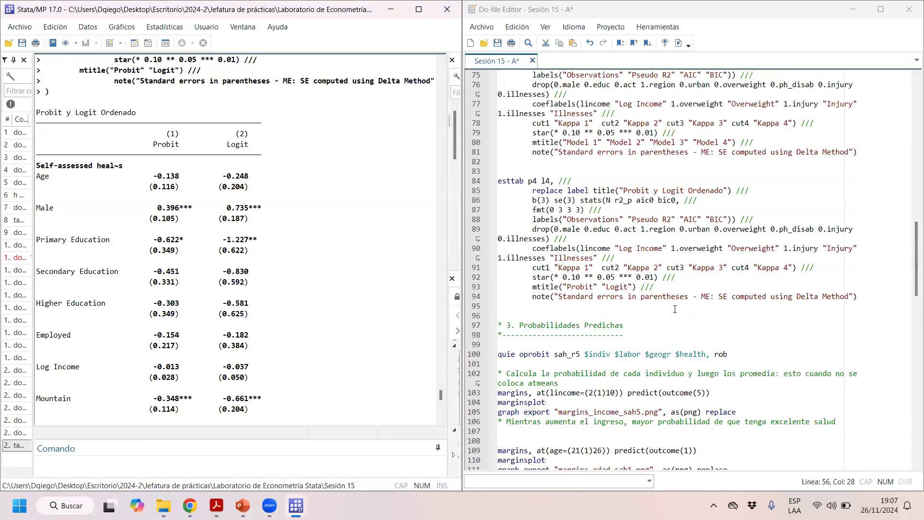
{"action": "scroll", "coordinate": [673, 305], "scroll_direction": "down", "scroll_amount": 4}
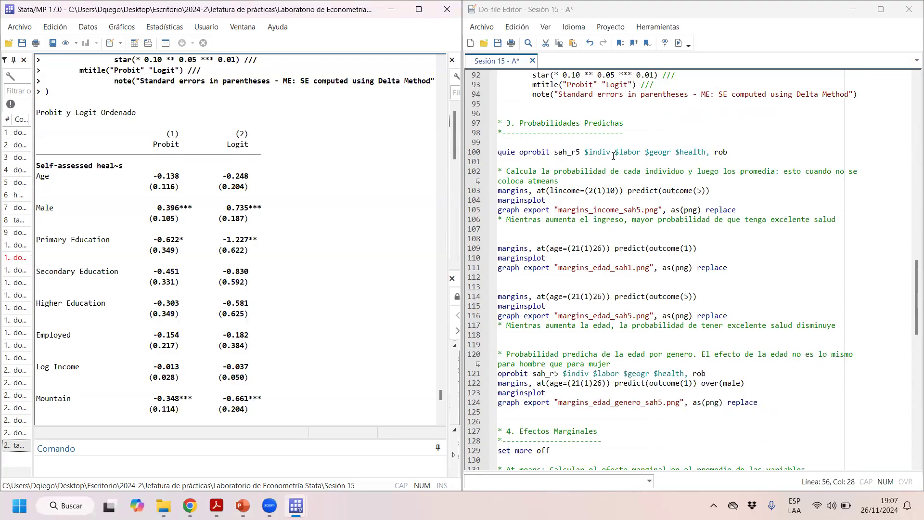
{"action": "left_click_drag", "start_coordinate": [519, 152], "coordinate": [671, 155]}
{"action": "left_click", "coordinate": [679, 43]}
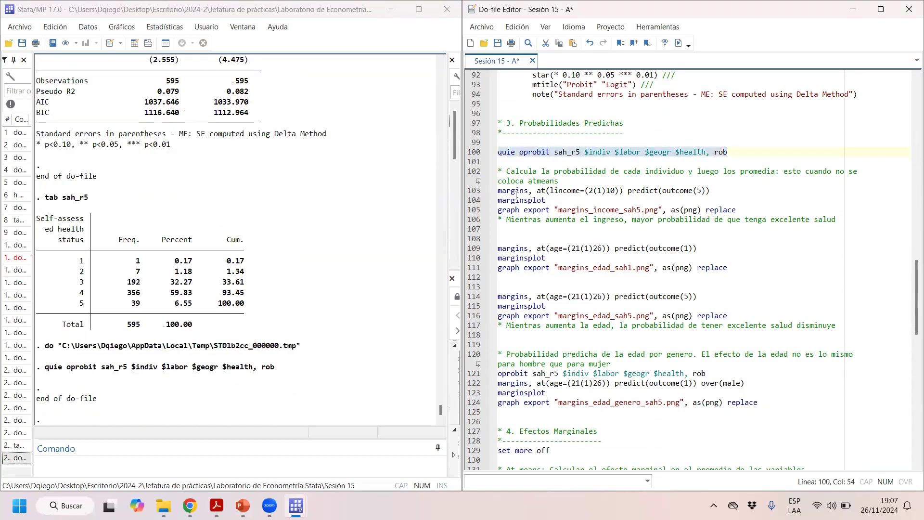
Compute the predicted probabilities of outcome 5 for lincome 2 to 10, plot them with marginsplot, and close the graph.
{"action": "left_click_drag", "start_coordinate": [498, 190], "coordinate": [671, 193]}
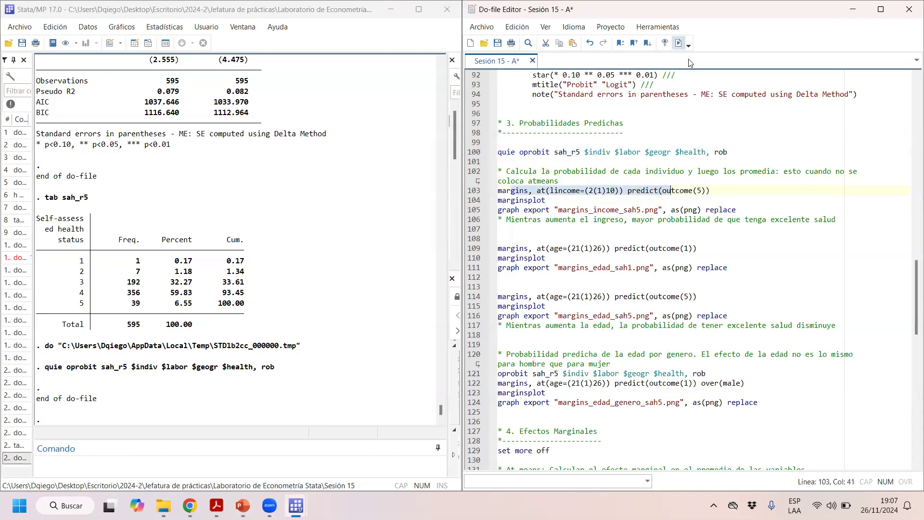
{"action": "left_click", "coordinate": [679, 43]}
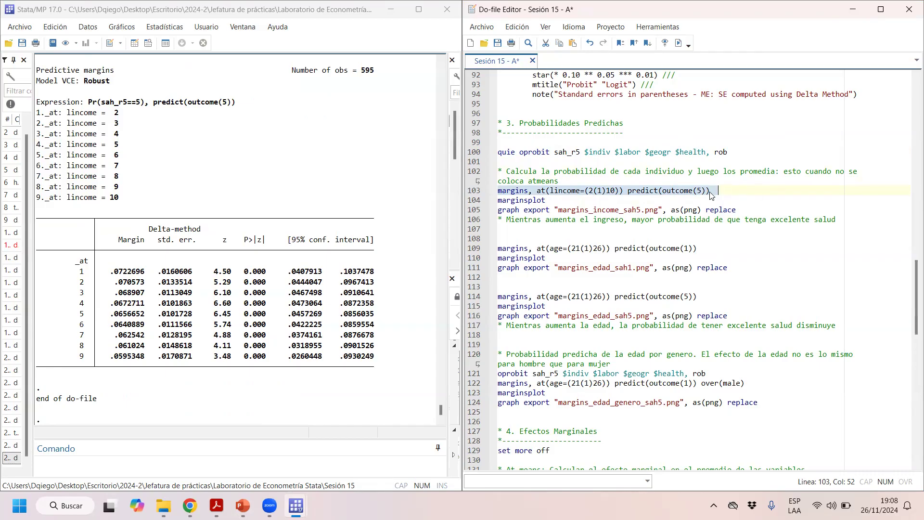
{"action": "left_click", "coordinate": [657, 192]}
{"action": "left_click_drag", "start_coordinate": [498, 190], "coordinate": [549, 200]}
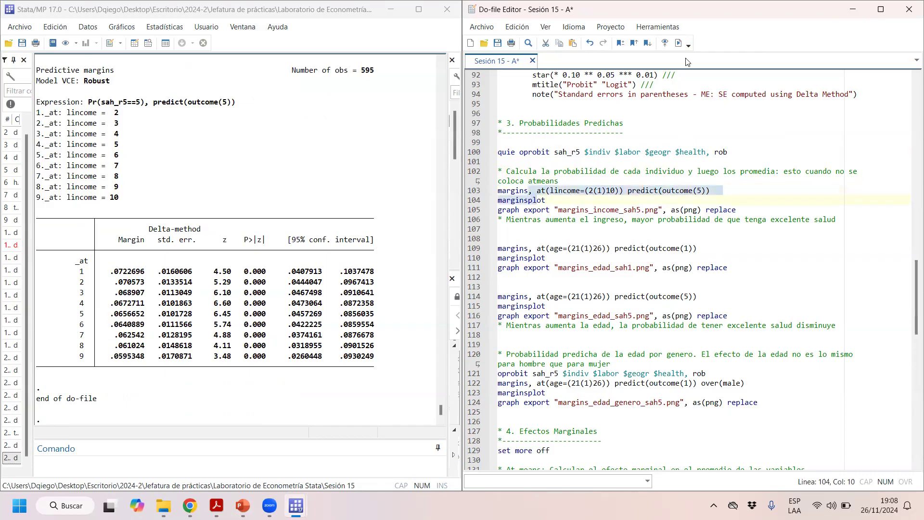
{"action": "left_click", "coordinate": [678, 43]}
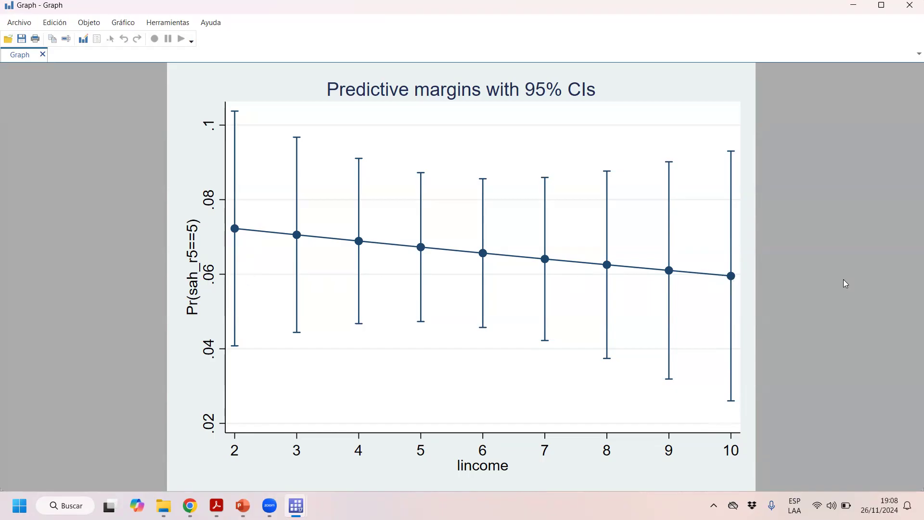
{"action": "left_click", "coordinate": [909, 6]}
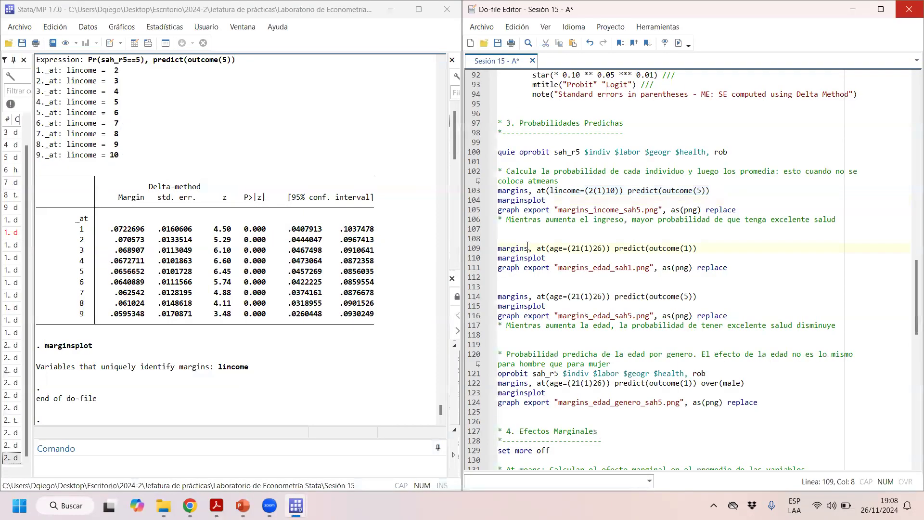
Run the margins command for ages 21 to 26 with outcome 1.
{"action": "left_click_drag", "start_coordinate": [529, 248], "coordinate": [645, 248]}
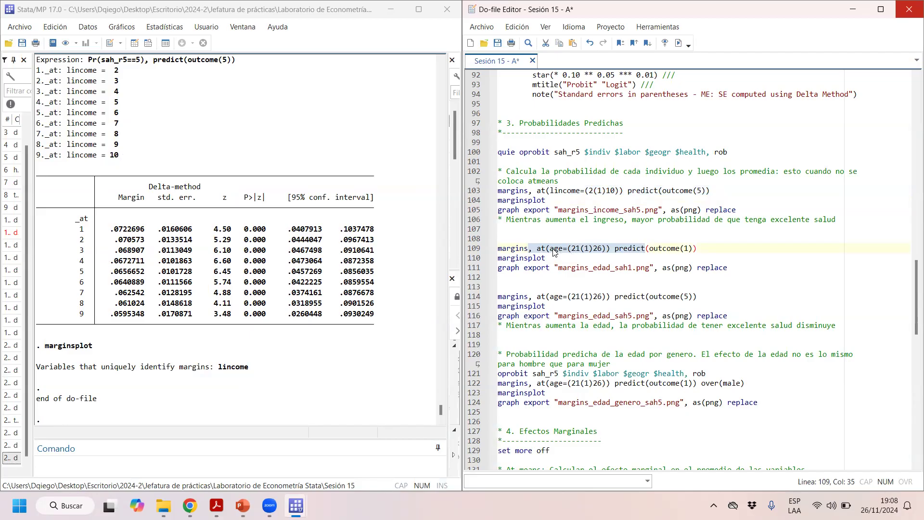
{"action": "left_click", "coordinate": [616, 248]}
{"action": "left_click_drag", "start_coordinate": [693, 248], "coordinate": [647, 249]}
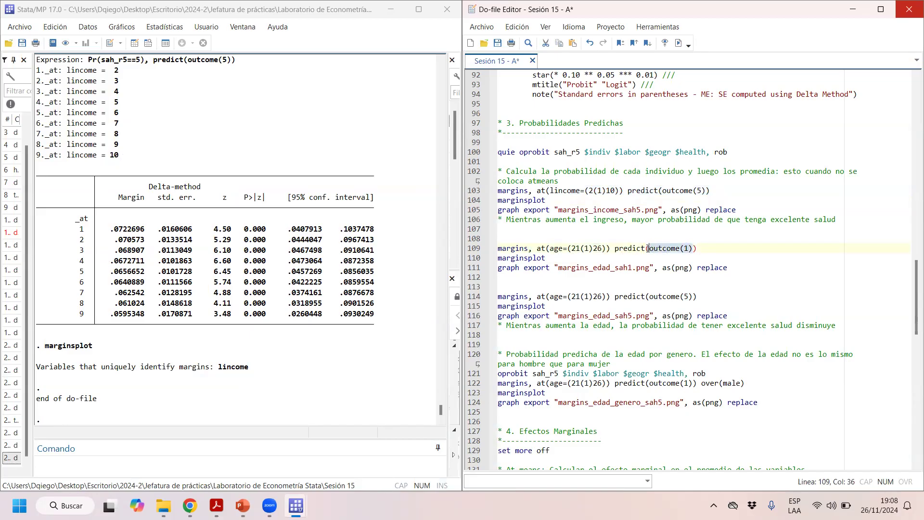
{"action": "left_click", "coordinate": [573, 249]}
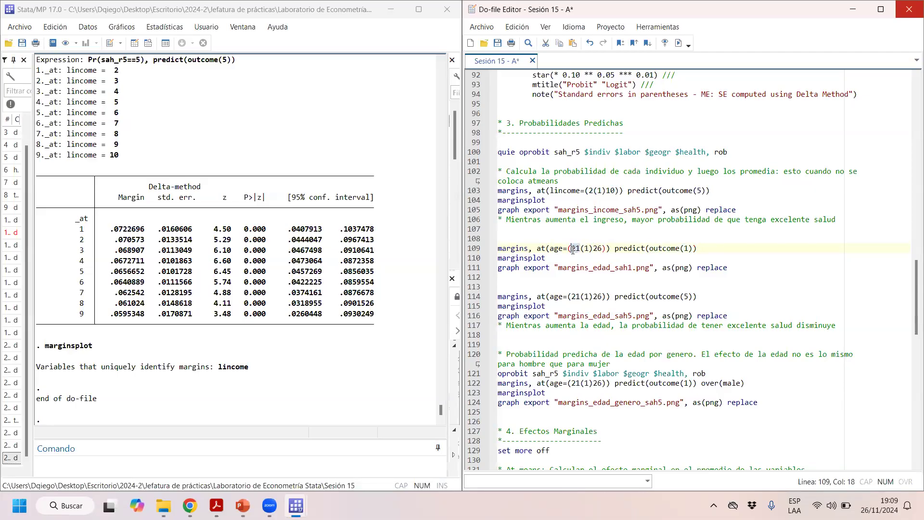
{"action": "left_click_drag", "start_coordinate": [554, 248], "coordinate": [638, 252]}
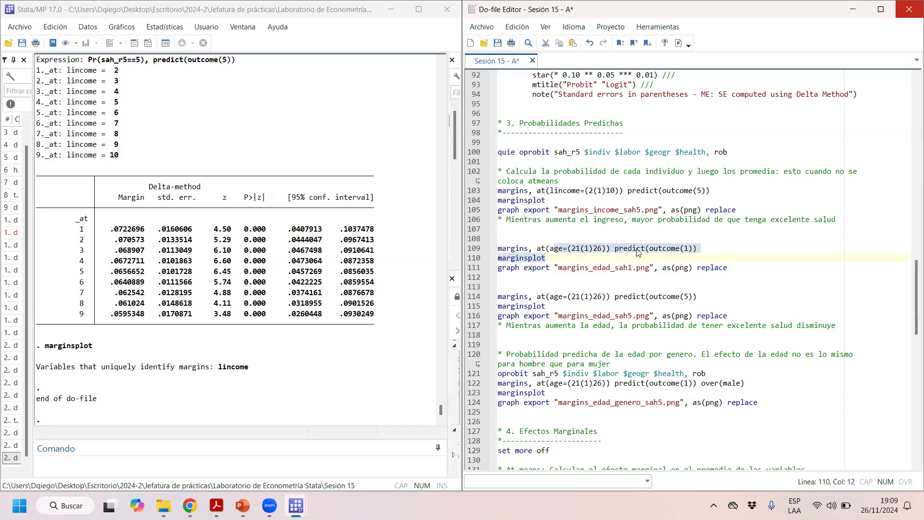
{"action": "left_click_drag", "start_coordinate": [580, 248], "coordinate": [624, 249]}
{"action": "left_click", "coordinate": [679, 43]}
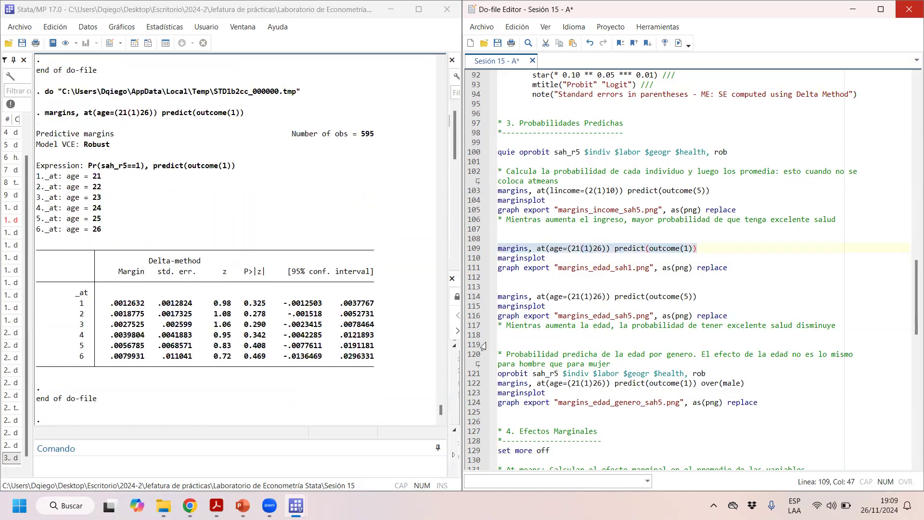
Plot the outcome 1 age margins with marginsplot, and close the graph after viewing it.
{"action": "left_click_drag", "start_coordinate": [498, 258], "coordinate": [545, 258]}
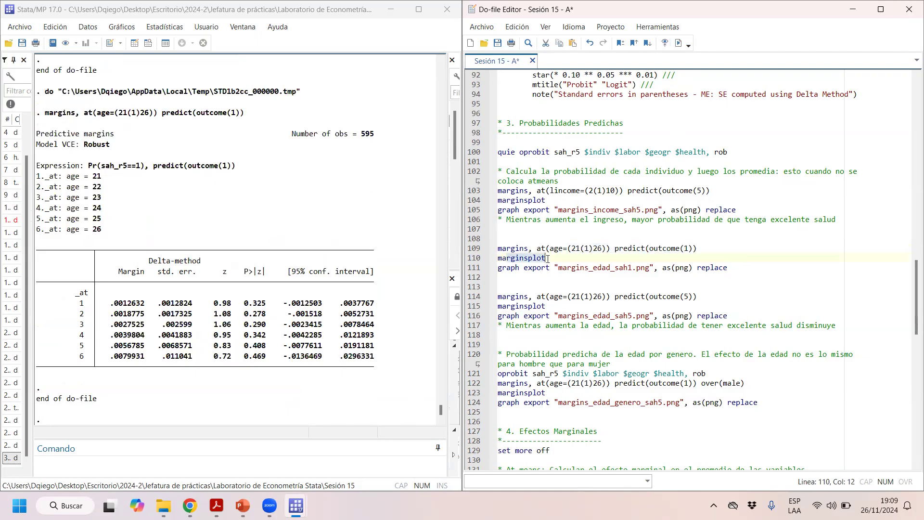
{"action": "left_click", "coordinate": [679, 42]}
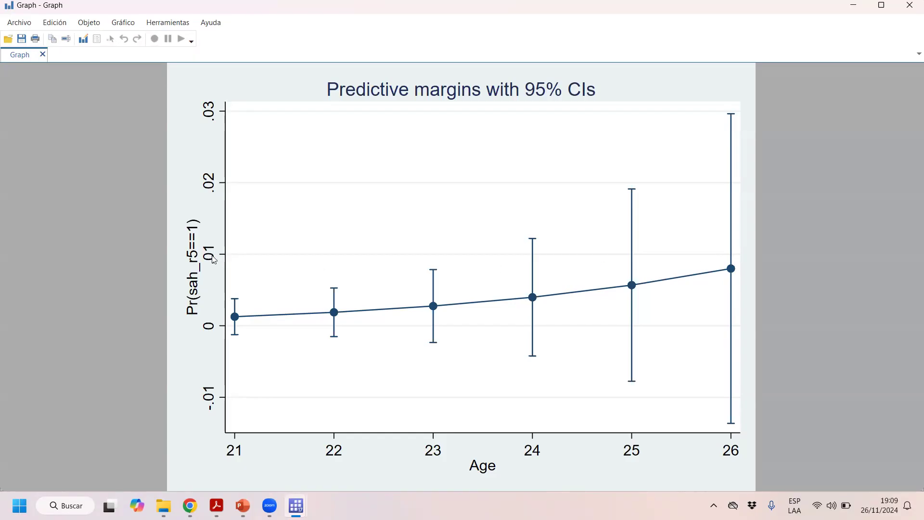
{"action": "left_click", "coordinate": [910, 5]}
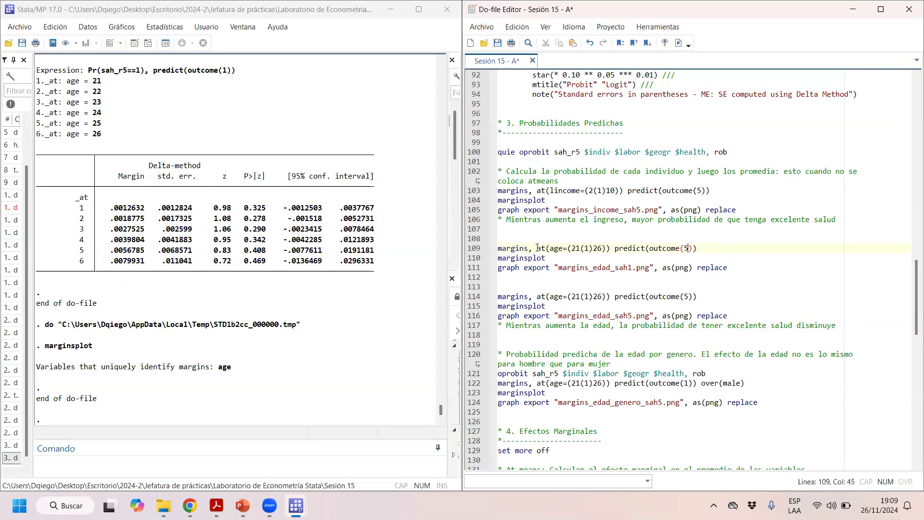
Run the first age margins command with outcome 5 together with its marginsplot, and close the graph.
{"action": "left_click_drag", "start_coordinate": [537, 247], "coordinate": [539, 259]}
{"action": "key", "text": "ctrl+d"}
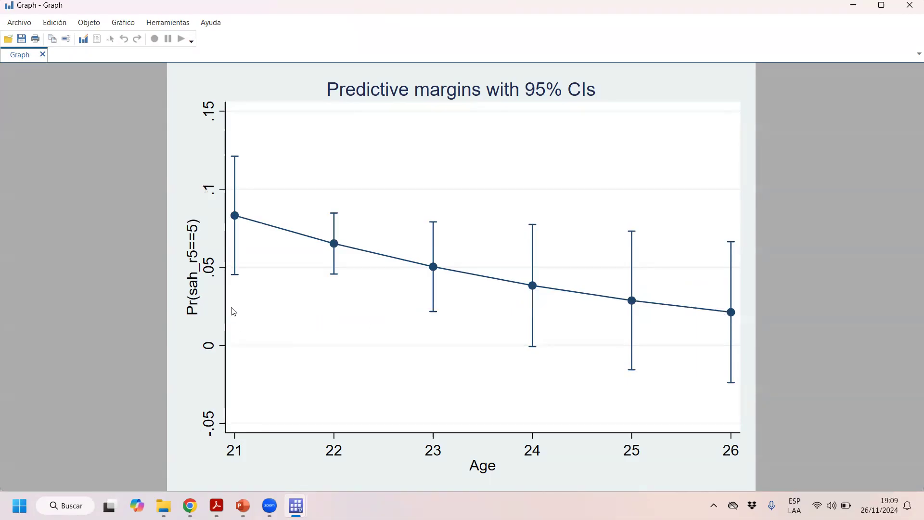
{"action": "left_click", "coordinate": [910, 4]}
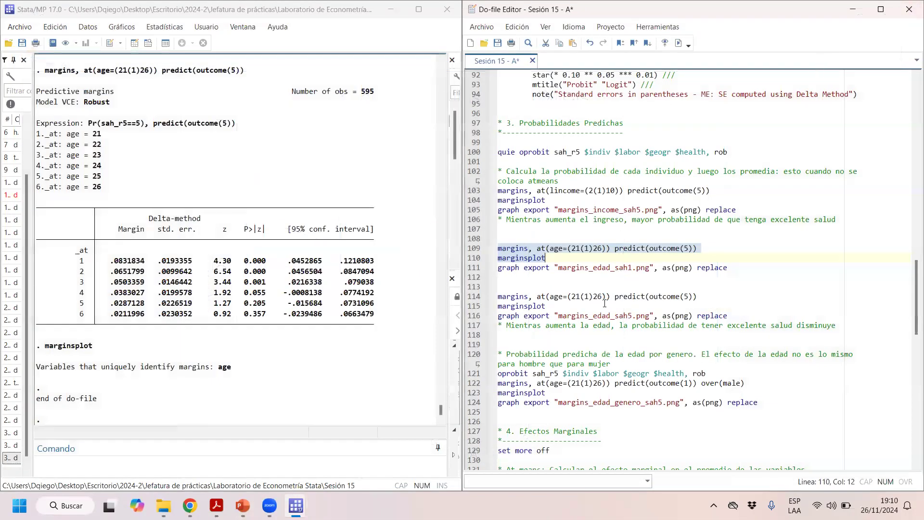
Delete the outcome number from the first age margins command.
{"action": "left_click", "coordinate": [684, 248]}
{"action": "key", "text": "Delete"}
Run the ordered probit, the outcome 1 margins for ages 21 to 26 over male, and their marginsplot, then leave the graph.
{"action": "scroll", "coordinate": [680, 296], "scroll_direction": "down", "scroll_amount": 5}
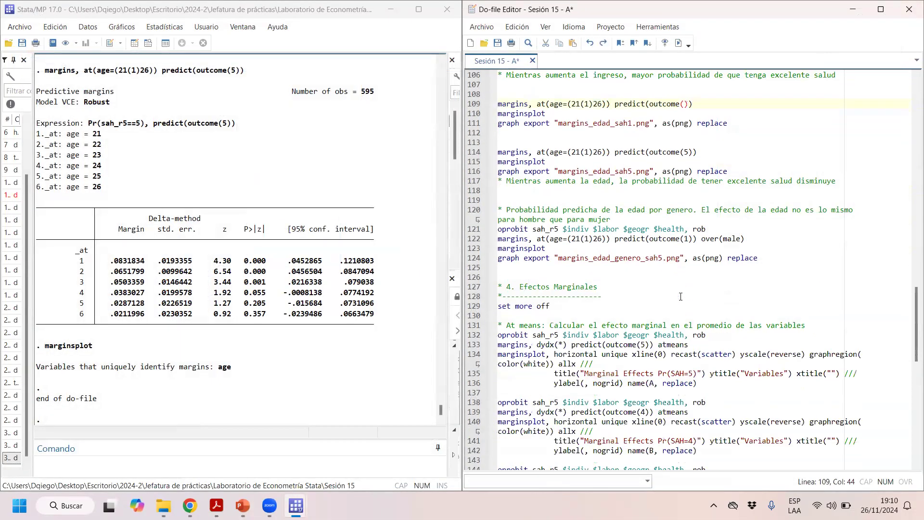
{"action": "left_click", "coordinate": [761, 217]}
{"action": "left_click_drag", "start_coordinate": [760, 216], "coordinate": [755, 236]}
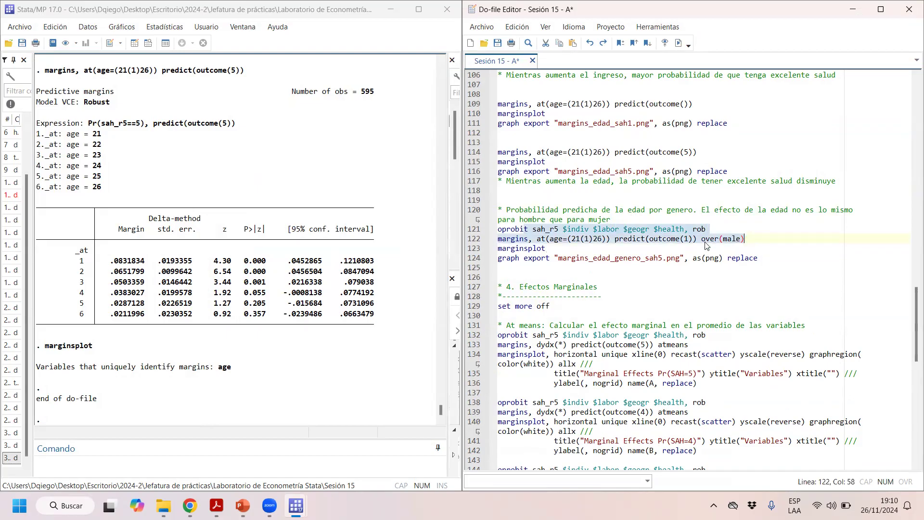
{"action": "left_click_drag", "start_coordinate": [758, 219], "coordinate": [538, 248]}
{"action": "key", "text": "shift+End"}
{"action": "left_click", "coordinate": [679, 43]}
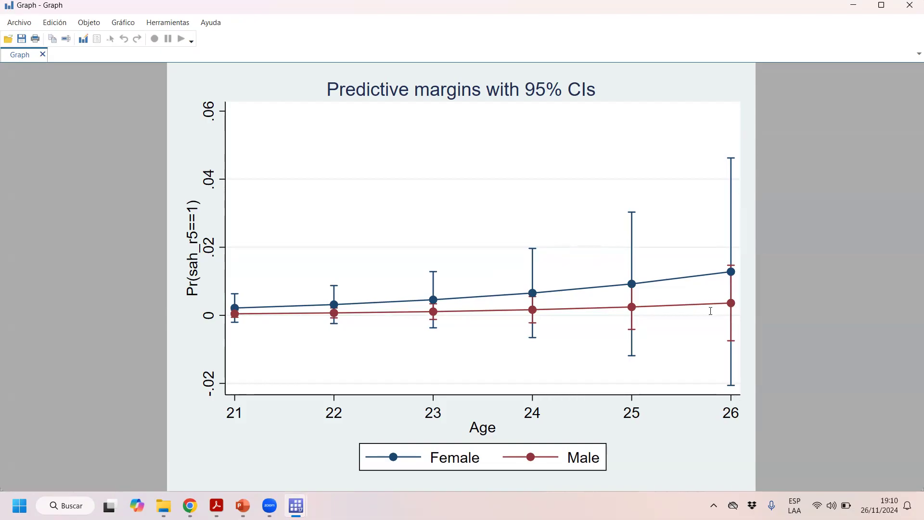
{"action": "key", "text": "alt+Tab"}
Replace the asterisk with age in the dydx option of the at-means margins command for outcome 5.
{"action": "scroll", "coordinate": [710, 311], "scroll_direction": "down", "scroll_amount": 1}
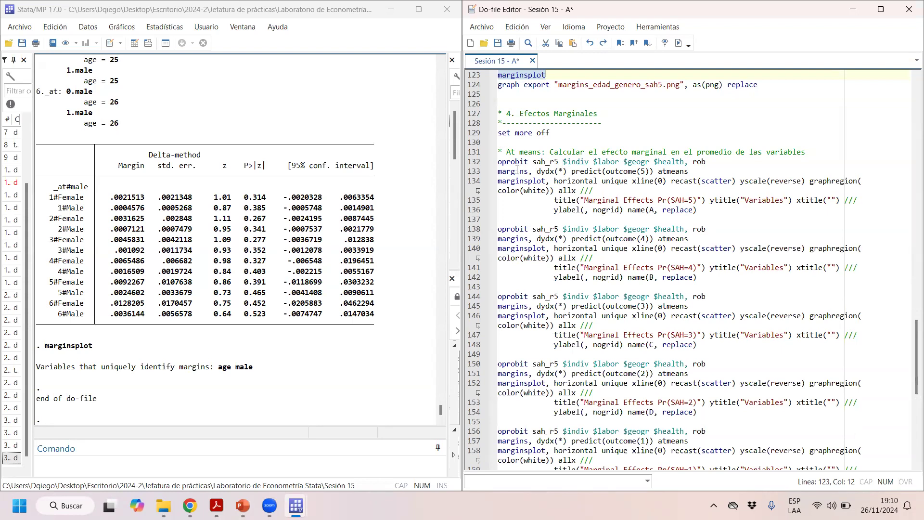
{"action": "left_click", "coordinate": [548, 172]}
{"action": "left_click", "coordinate": [544, 170]}
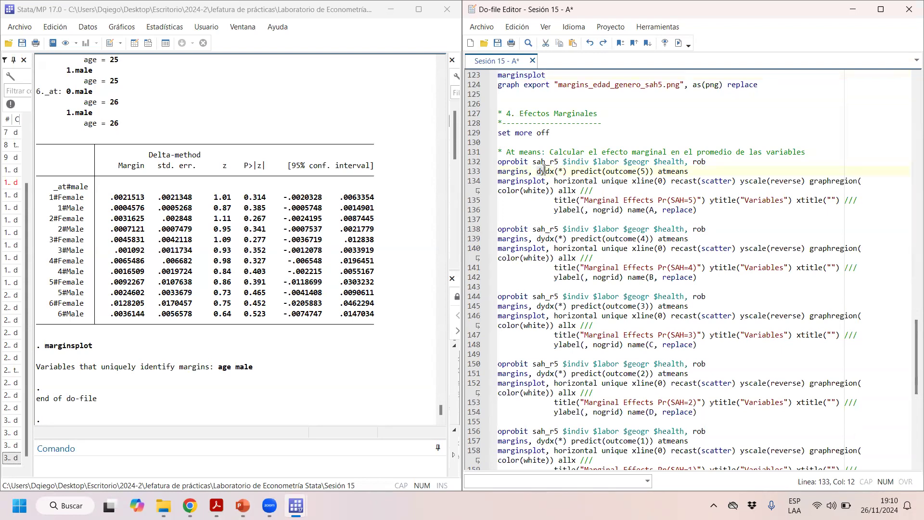
{"action": "double_click", "coordinate": [550, 171]}
{"action": "left_click_drag", "start_coordinate": [597, 114], "coordinate": [529, 104]}
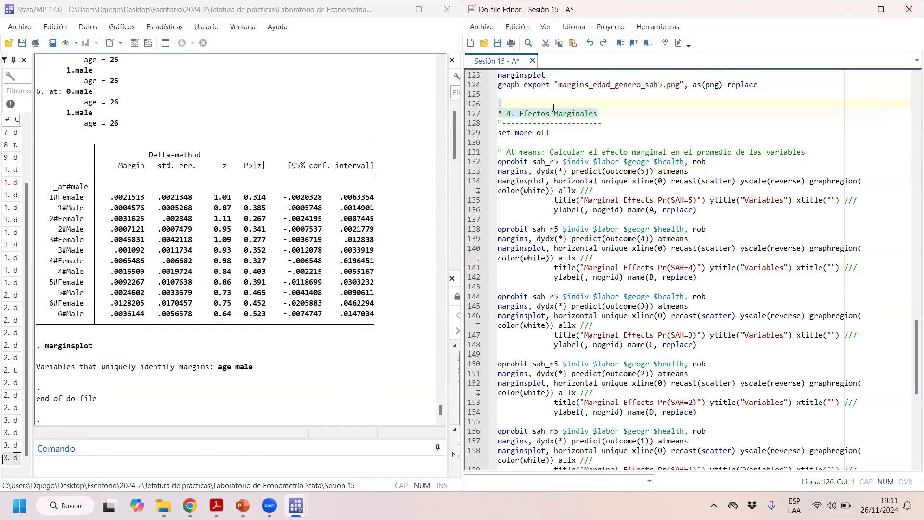
{"action": "left_click", "coordinate": [562, 172]}
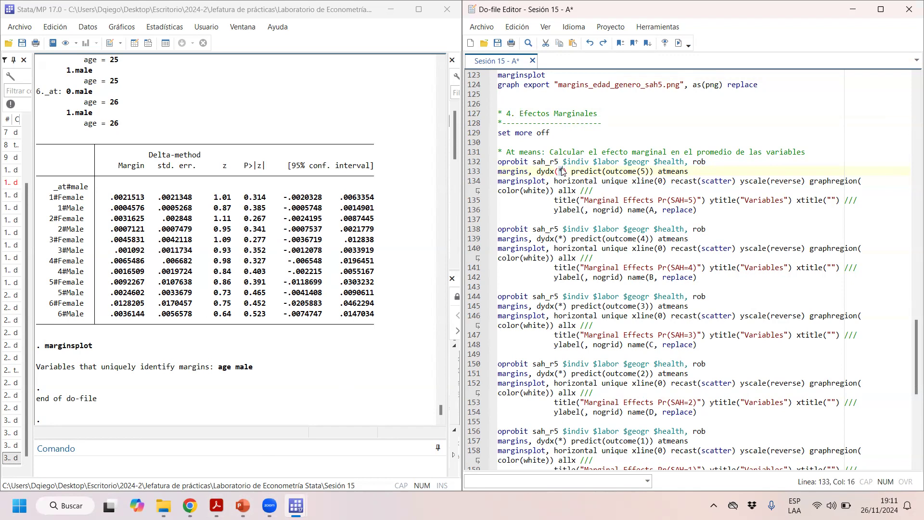
{"action": "type", "text": "age"}
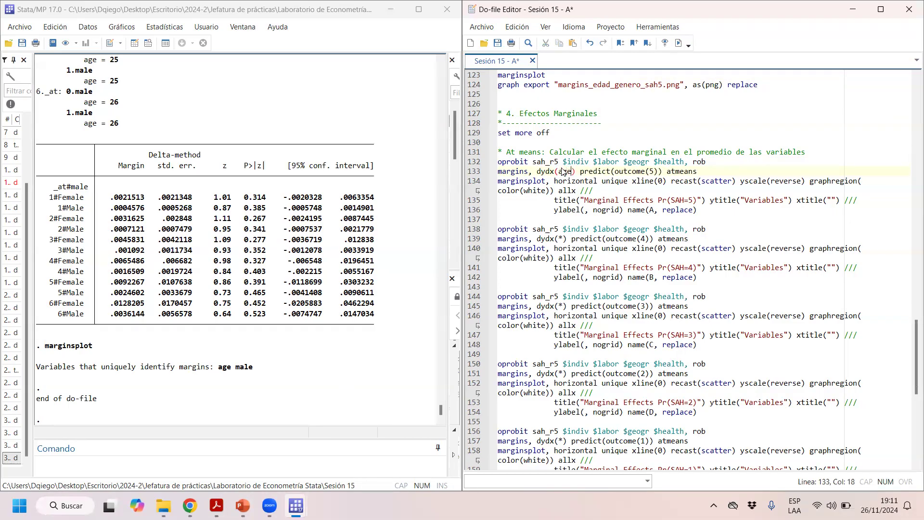
Run the outcome 5 at-means margins command for age and examine its marginal effect in the results.
{"action": "left_click_drag", "start_coordinate": [554, 172], "coordinate": [714, 171]}
{"action": "key", "text": "ctrl+d"}
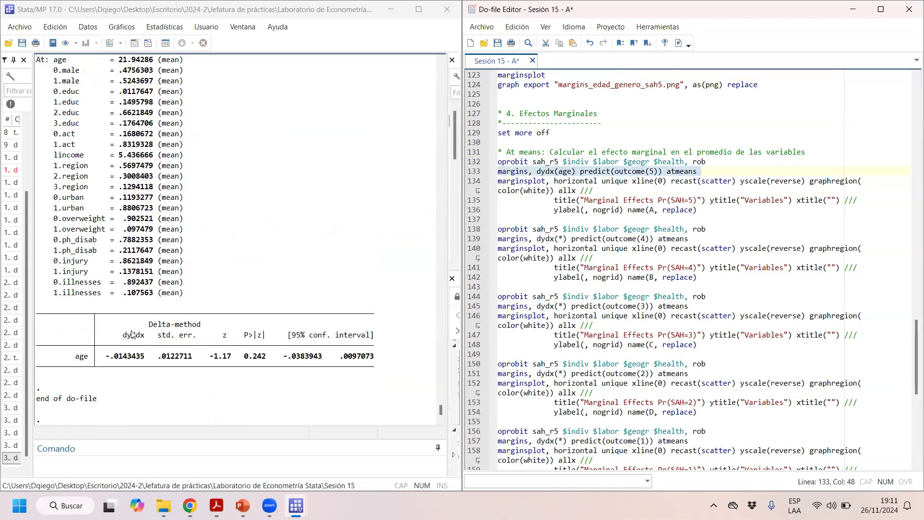
{"action": "left_click_drag", "start_coordinate": [87, 357], "coordinate": [445, 357]}
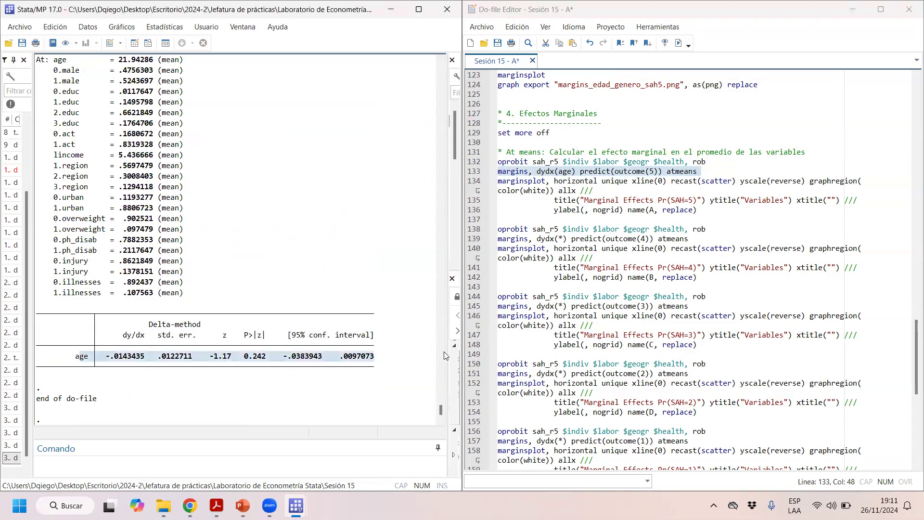
{"action": "left_click", "coordinate": [380, 363]}
{"action": "scroll", "coordinate": [154, 304], "scroll_direction": "up", "scroll_amount": 1}
{"action": "scroll", "coordinate": [161, 295], "scroll_direction": "down", "scroll_amount": 1}
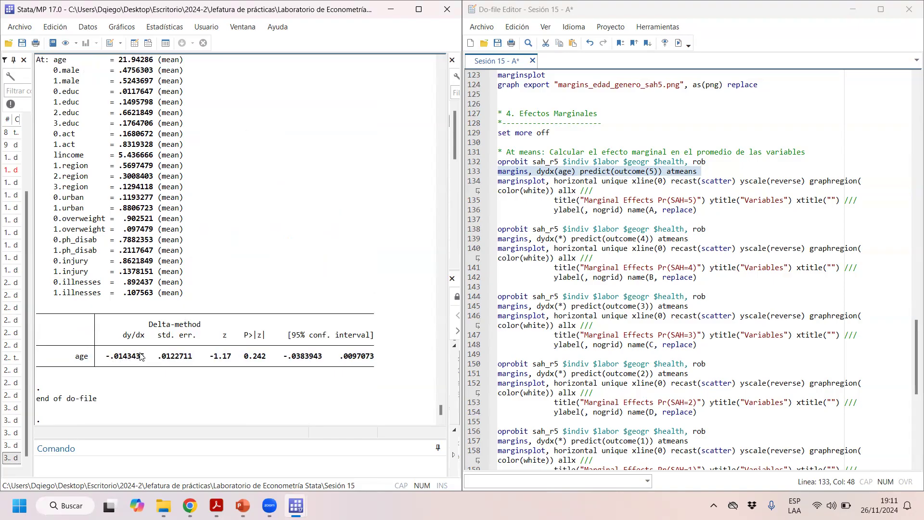
{"action": "scroll", "coordinate": [250, 173], "scroll_direction": "up", "scroll_amount": 2}
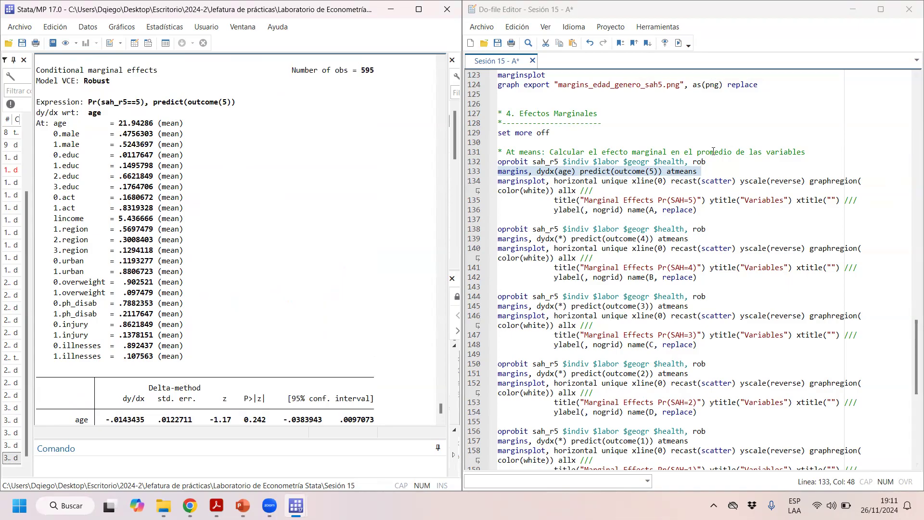
Undo the accidental move of the margins line and set its dydx option back to an asterisk.
{"action": "left_click_drag", "start_coordinate": [557, 172], "coordinate": [572, 178]}
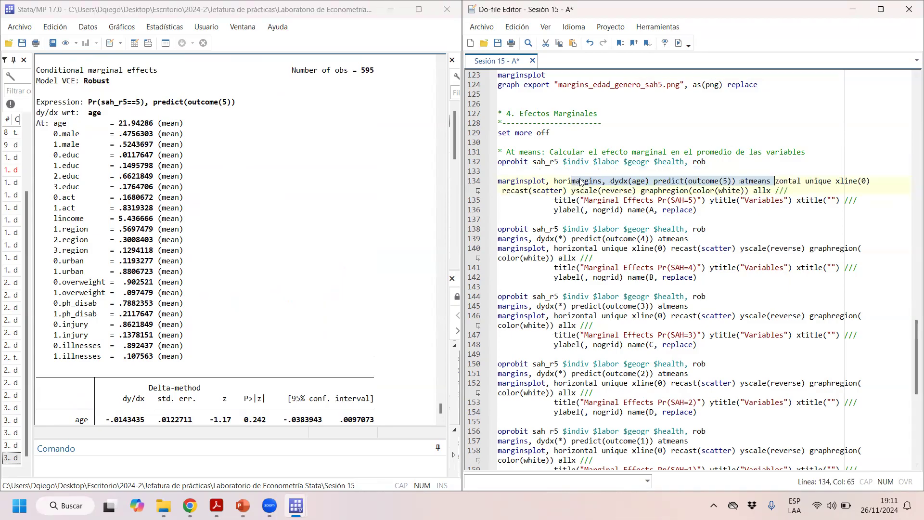
{"action": "key", "text": "ctrl+z"}
{"action": "double_click", "coordinate": [567, 172]}
{"action": "type", "text": "*"}
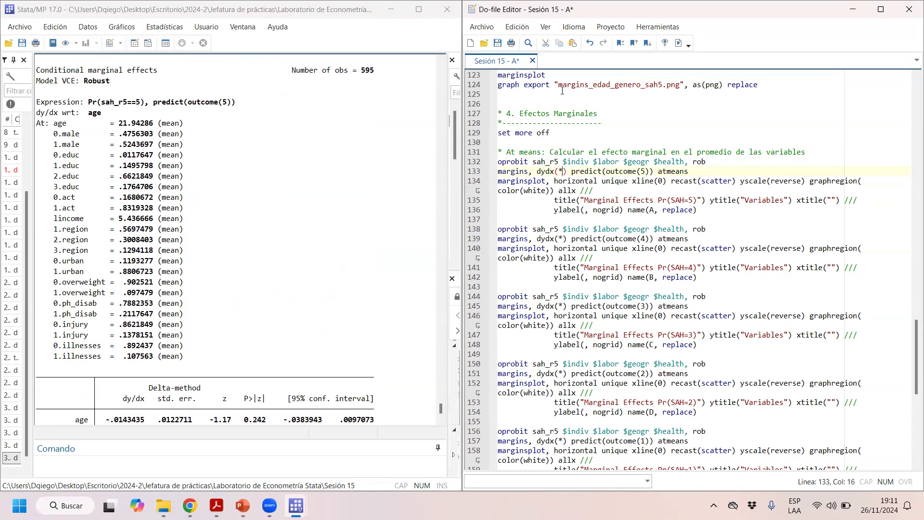
Run the outcome 5 at-means margins command for all variables and review the marginal effects table.
{"action": "left_click_drag", "start_coordinate": [554, 171], "coordinate": [587, 171]}
{"action": "left_click", "coordinate": [679, 43]}
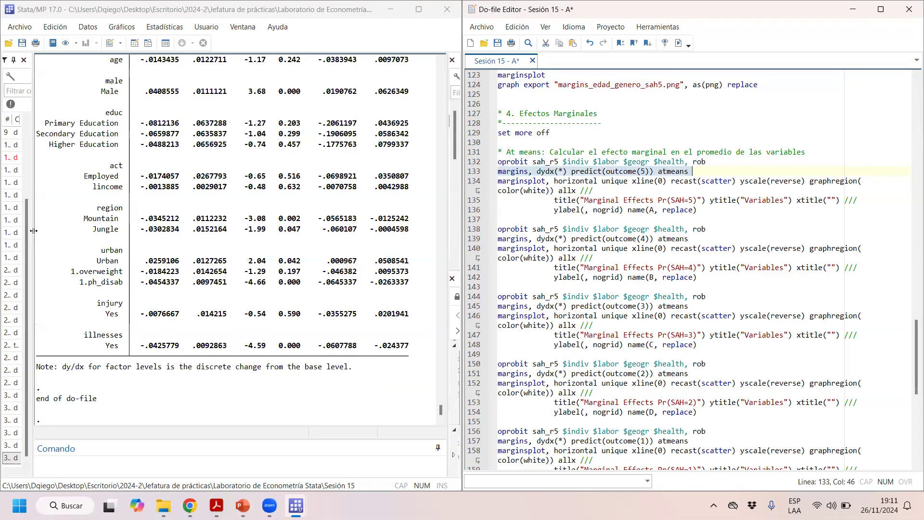
{"action": "scroll", "coordinate": [173, 308], "scroll_direction": "up", "scroll_amount": 4}
{"action": "left_click_drag", "start_coordinate": [102, 186], "coordinate": [240, 426]}
{"action": "left_click", "coordinate": [347, 205]}
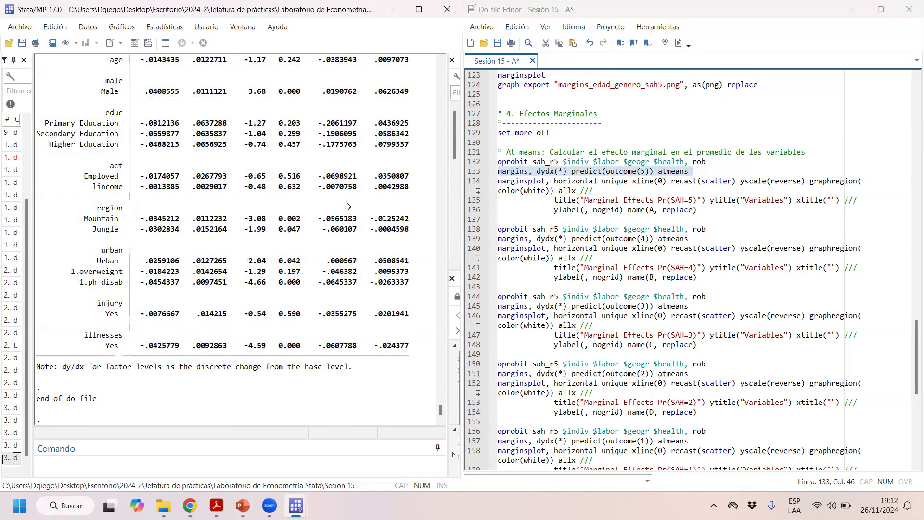
Run the full outcome 5 at-means block: ordered probit, margins, and the marginsplot named A.
{"action": "left_click_drag", "start_coordinate": [519, 152], "coordinate": [498, 219]}
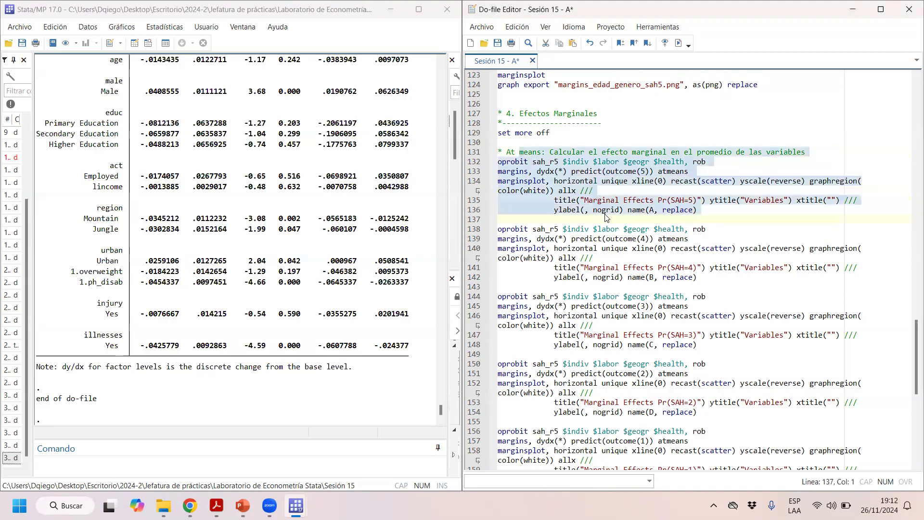
{"action": "left_click", "coordinate": [678, 43]}
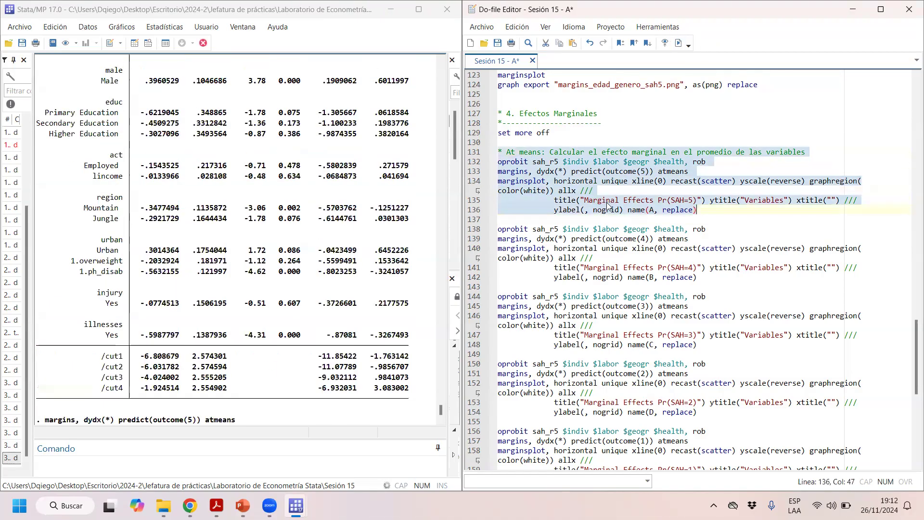
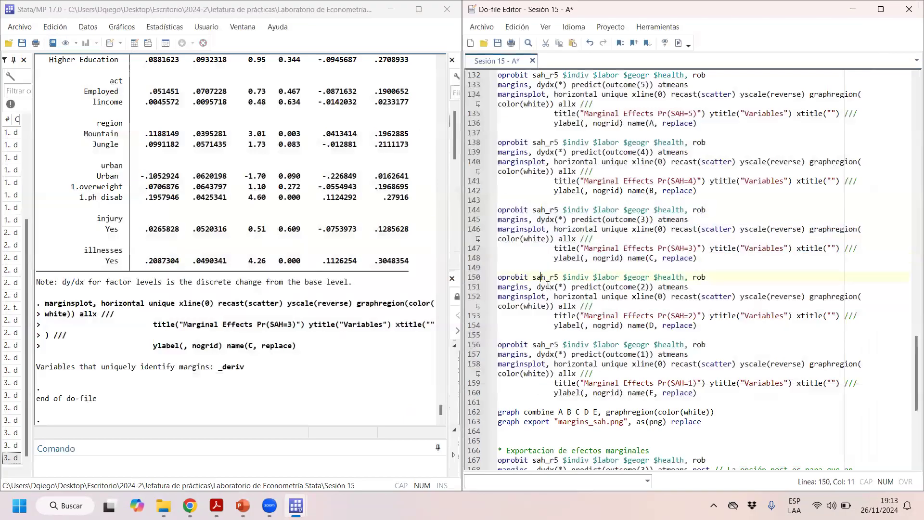
Try to run the outcome 2 block with its ordered probit, at-means margins and marginsplot.
{"action": "left_click_drag", "start_coordinate": [545, 277], "coordinate": [596, 315]}
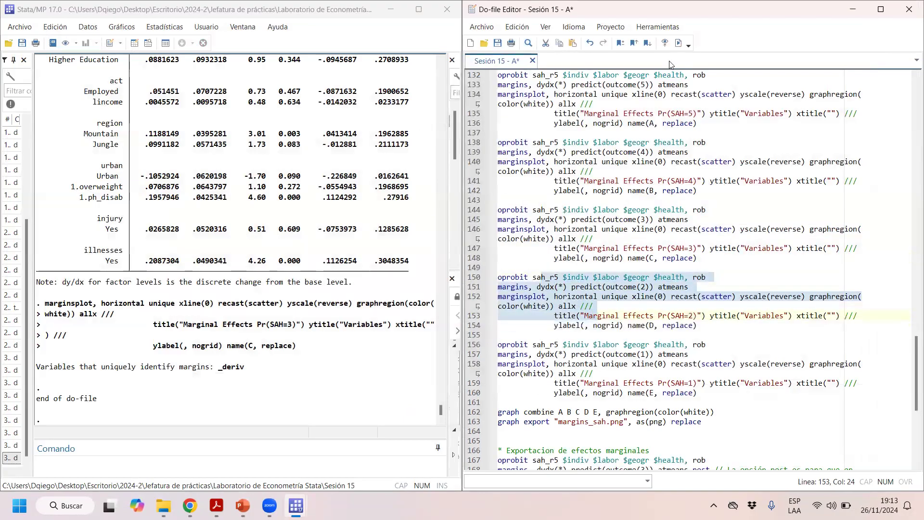
{"action": "left_click", "coordinate": [678, 43]}
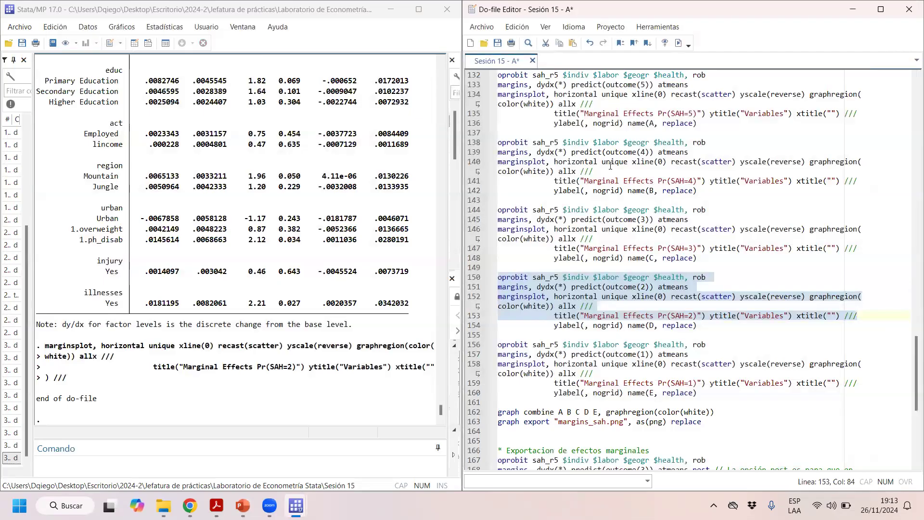
{"action": "left_click", "coordinate": [594, 258]}
{"action": "left_click_drag", "start_coordinate": [575, 287], "coordinate": [597, 289]}
{"action": "left_click", "coordinate": [646, 287]}
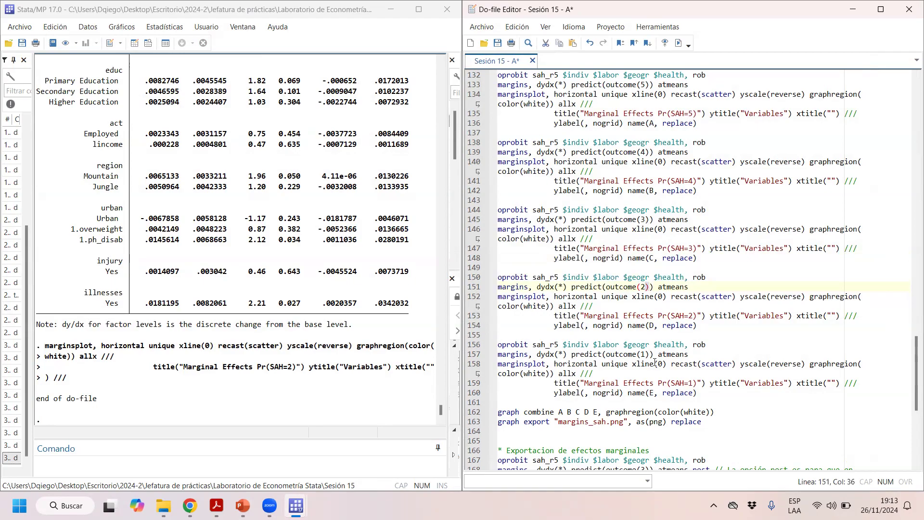
Run the complete outcome 2 and outcome 1 blocks with marginsplots named D and E, and close the graph window.
{"action": "left_click_drag", "start_coordinate": [570, 278], "coordinate": [661, 398]}
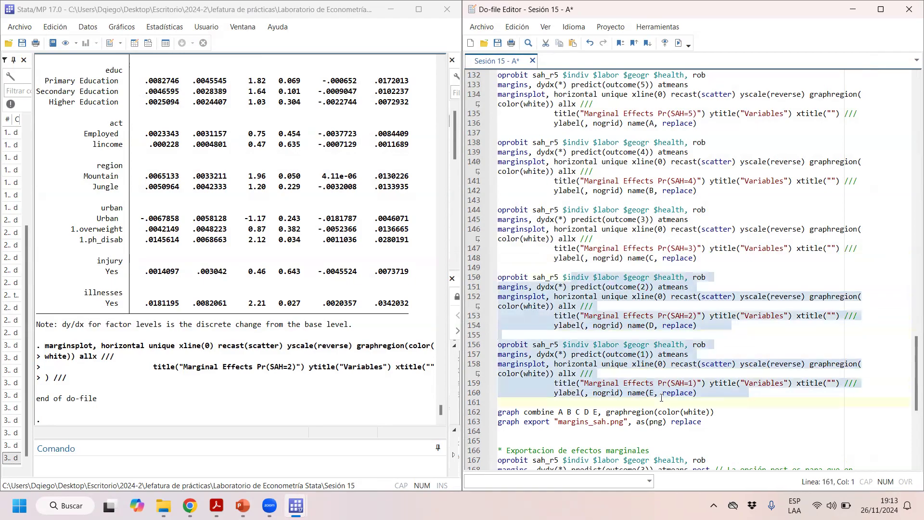
{"action": "left_click", "coordinate": [679, 43]}
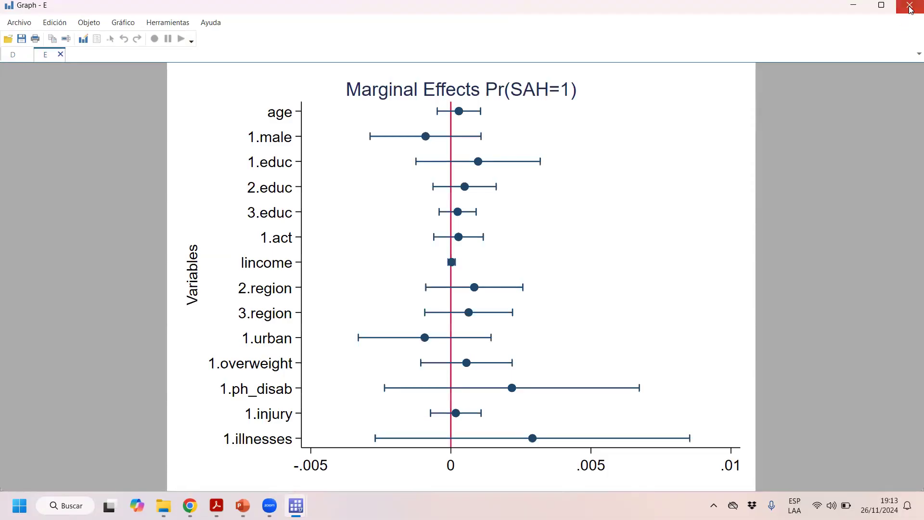
{"action": "left_click", "coordinate": [910, 6]}
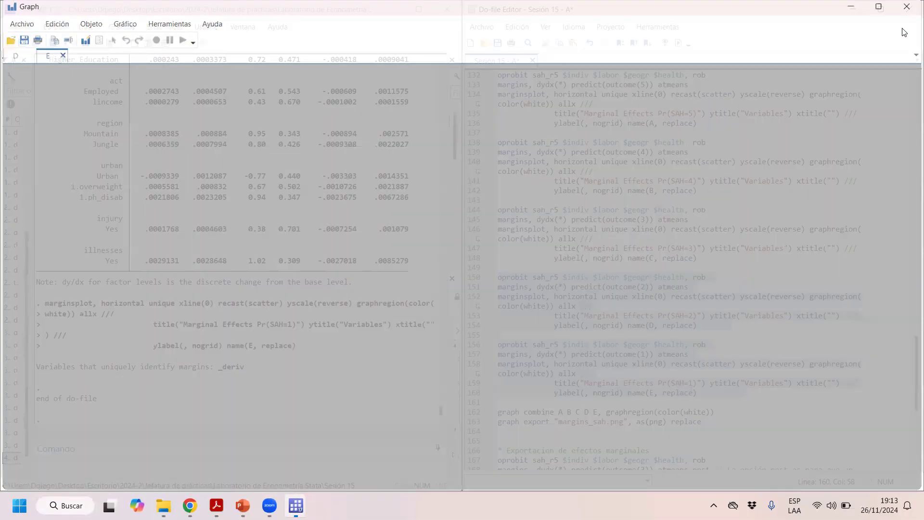
Review the graph name options in the marginsplot commands for the different outcomes.
{"action": "scroll", "coordinate": [552, 213], "scroll_direction": "down", "scroll_amount": 4}
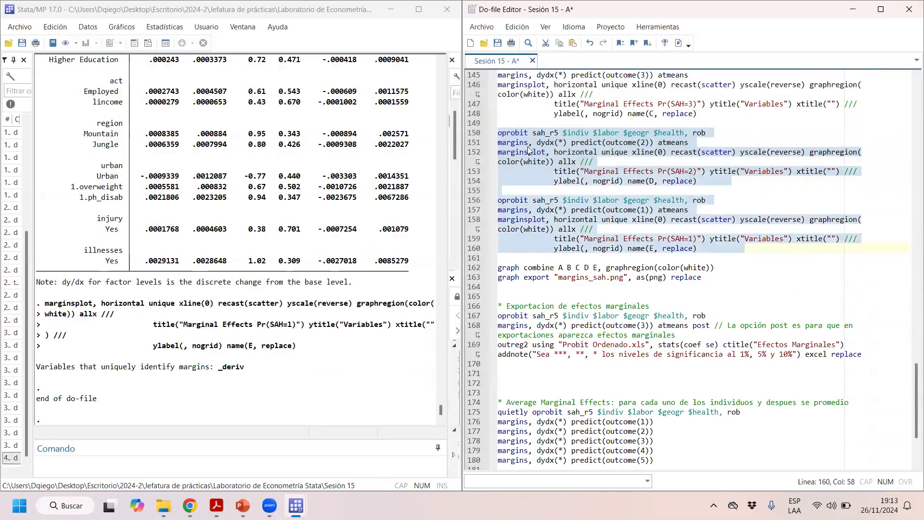
{"action": "scroll", "coordinate": [528, 150], "scroll_direction": "up", "scroll_amount": 2}
{"action": "left_click_drag", "start_coordinate": [717, 172], "coordinate": [622, 174]}
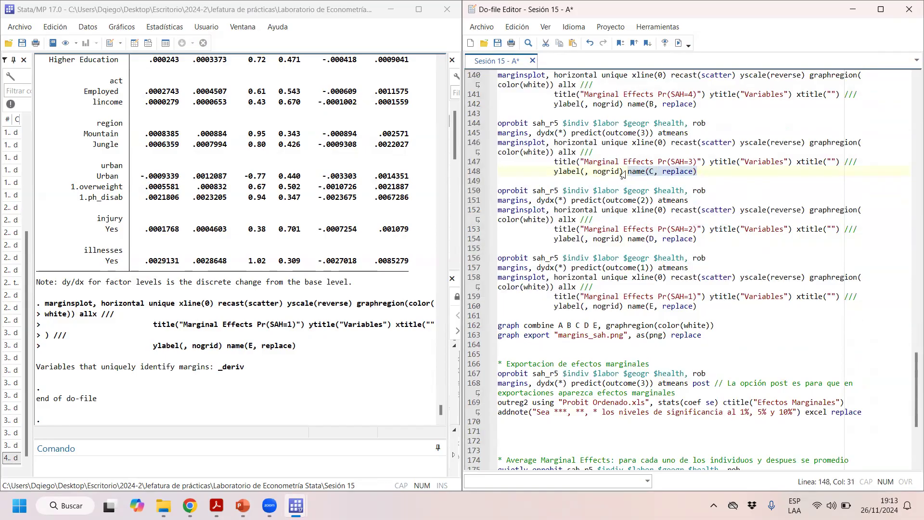
{"action": "scroll", "coordinate": [625, 173], "scroll_direction": "up", "scroll_amount": 3}
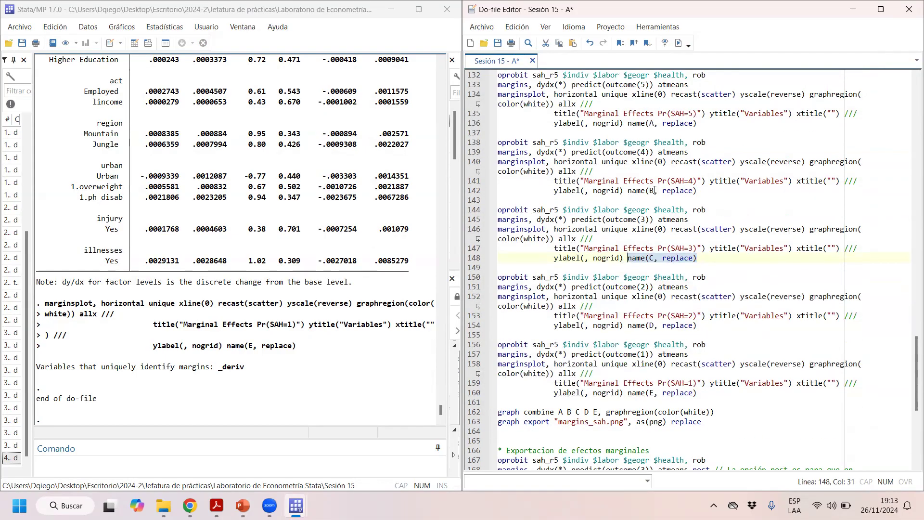
{"action": "left_click_drag", "start_coordinate": [663, 326], "coordinate": [682, 326]}
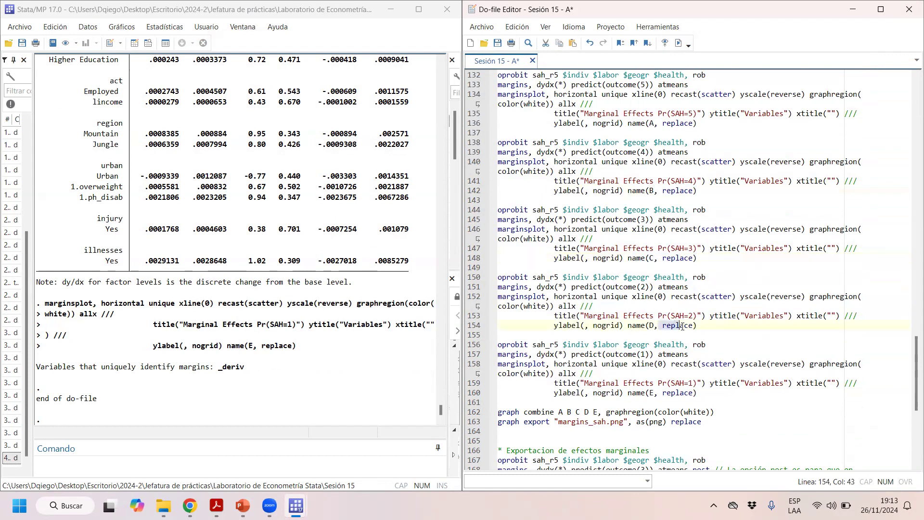
{"action": "left_click_drag", "start_coordinate": [643, 394], "coordinate": [674, 393]}
{"action": "scroll", "coordinate": [639, 398], "scroll_direction": "down", "scroll_amount": 3}
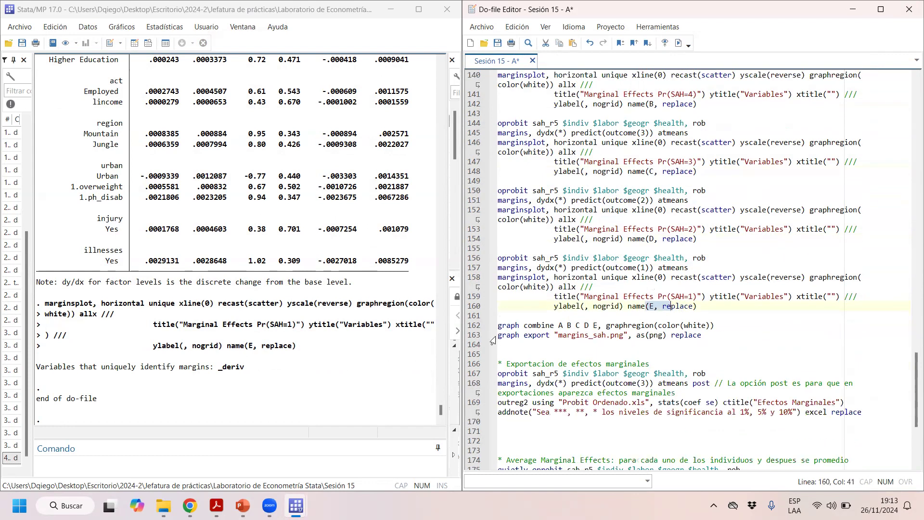
Combine graphs A to E with a white graph region, export them as margins_sah.png, and close the graph after viewing it.
{"action": "left_click_drag", "start_coordinate": [555, 325], "coordinate": [502, 326]}
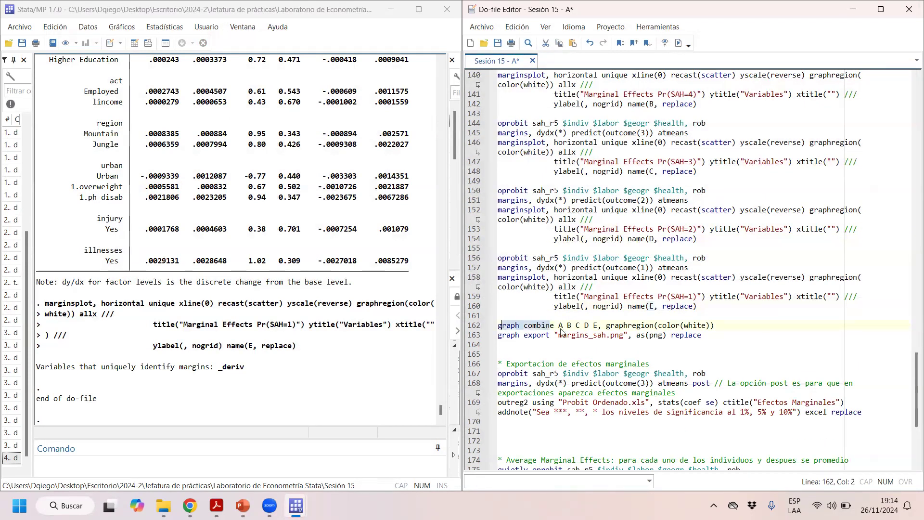
{"action": "double_click", "coordinate": [605, 325]}
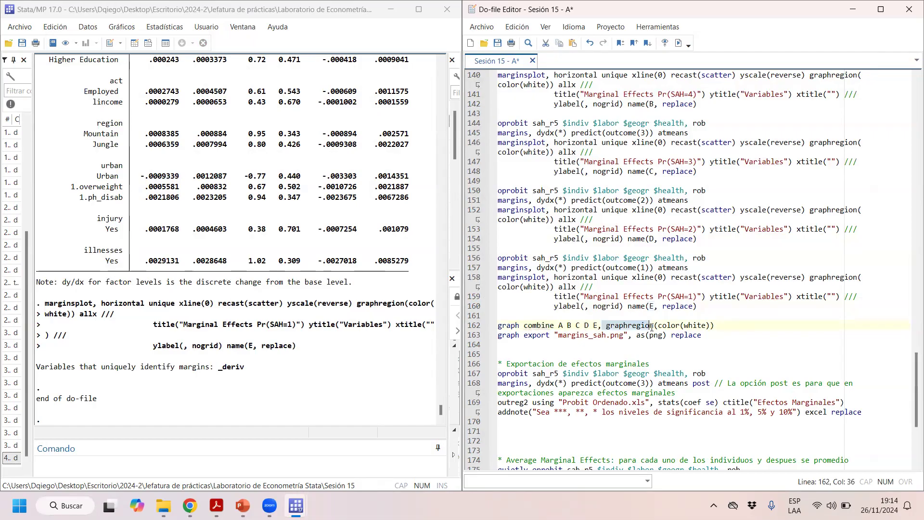
{"action": "left_click_drag", "start_coordinate": [606, 325], "coordinate": [654, 336]}
{"action": "left_click", "coordinate": [679, 43]}
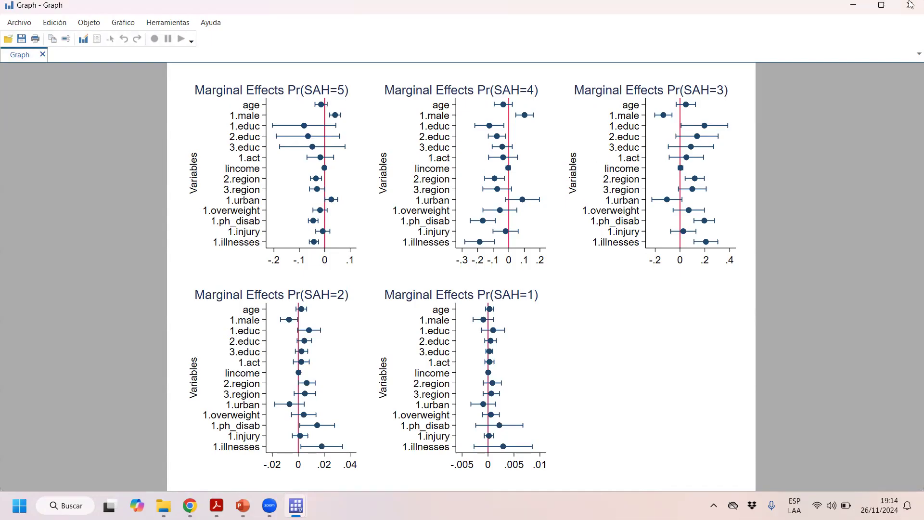
{"action": "key", "text": "alt+F4"}
Run margins, dydx(*) from the logit and probit comparison section and examine the effects by outcome in the results.
{"action": "scroll", "coordinate": [592, 327], "scroll_direction": "up", "scroll_amount": 15}
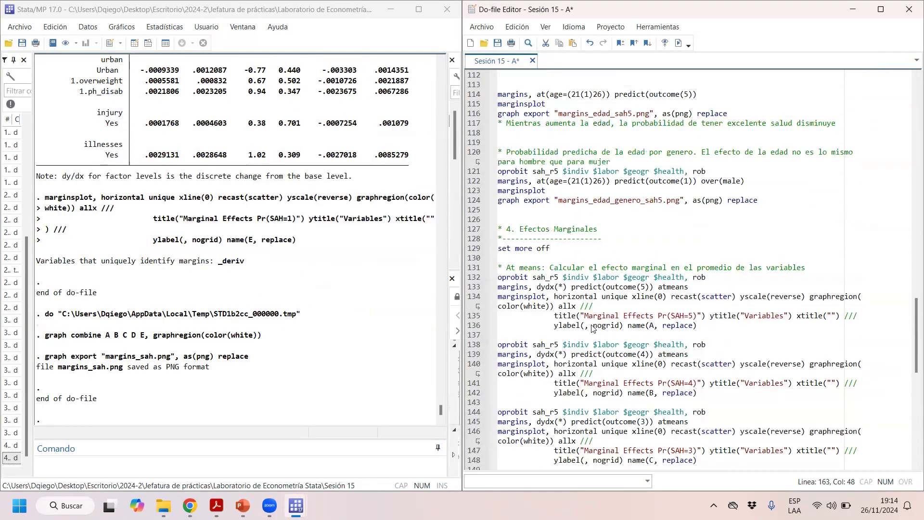
{"action": "scroll", "coordinate": [588, 258], "scroll_direction": "up", "scroll_amount": 4}
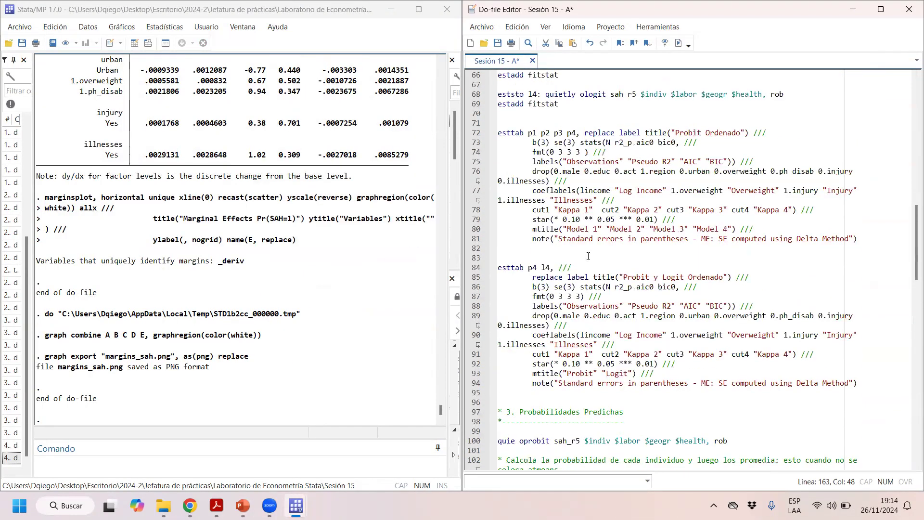
{"action": "scroll", "coordinate": [587, 254], "scroll_direction": "up", "scroll_amount": 13}
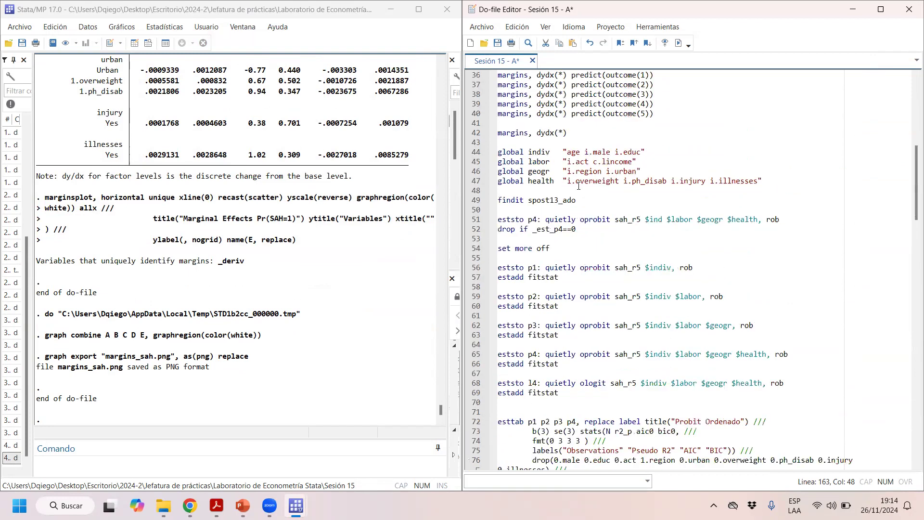
{"action": "left_click", "coordinate": [593, 219]}
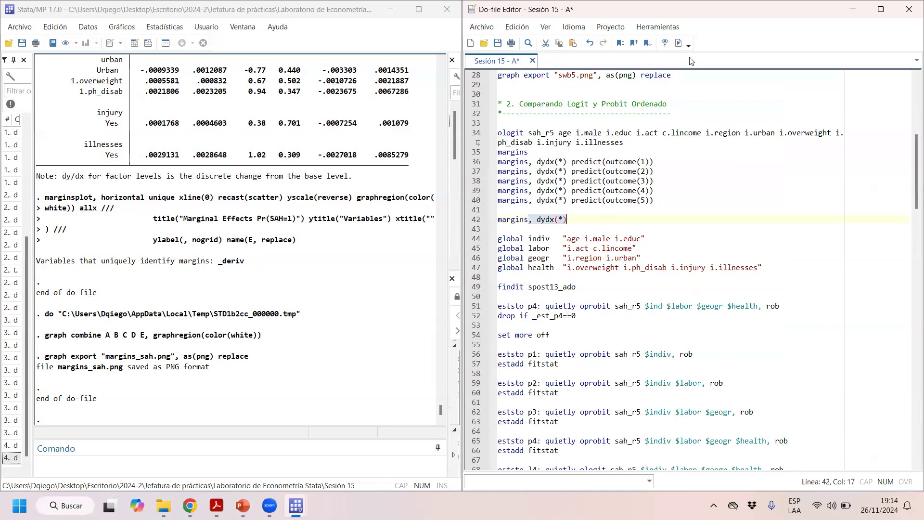
{"action": "left_click", "coordinate": [679, 43]}
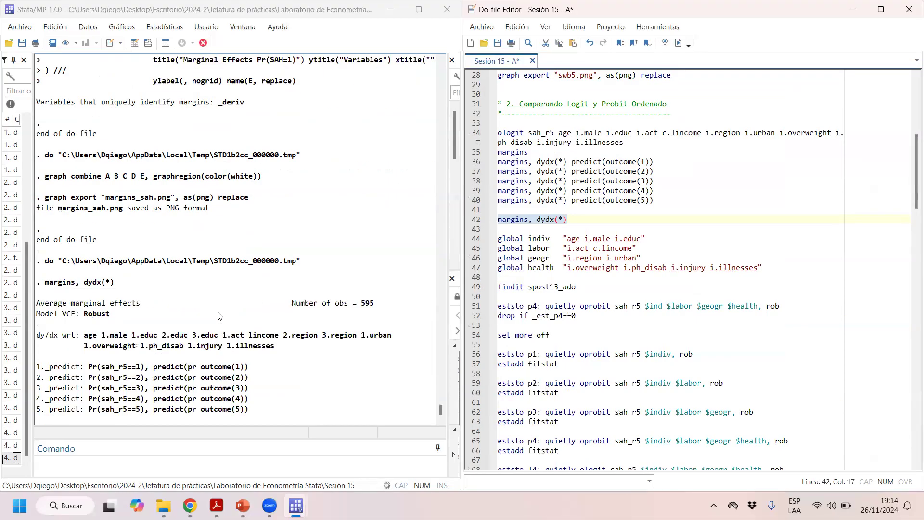
{"action": "left_click_drag", "start_coordinate": [423, 358], "coordinate": [29, 68]}
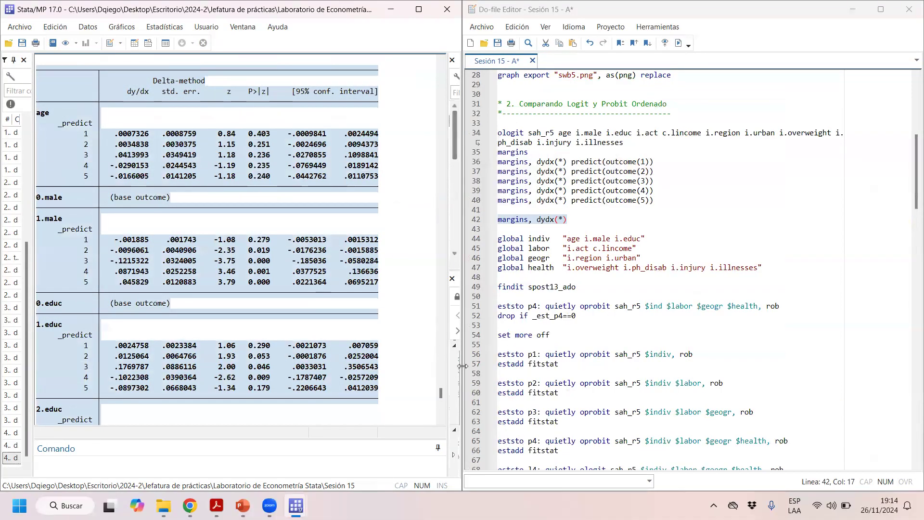
Rerun the combination of graphs A to E with a white graph region and its export as margins_sah.png.
{"action": "left_click_drag", "start_coordinate": [915, 172], "coordinate": [914, 391]}
{"action": "left_click_drag", "start_coordinate": [509, 238], "coordinate": [701, 248]}
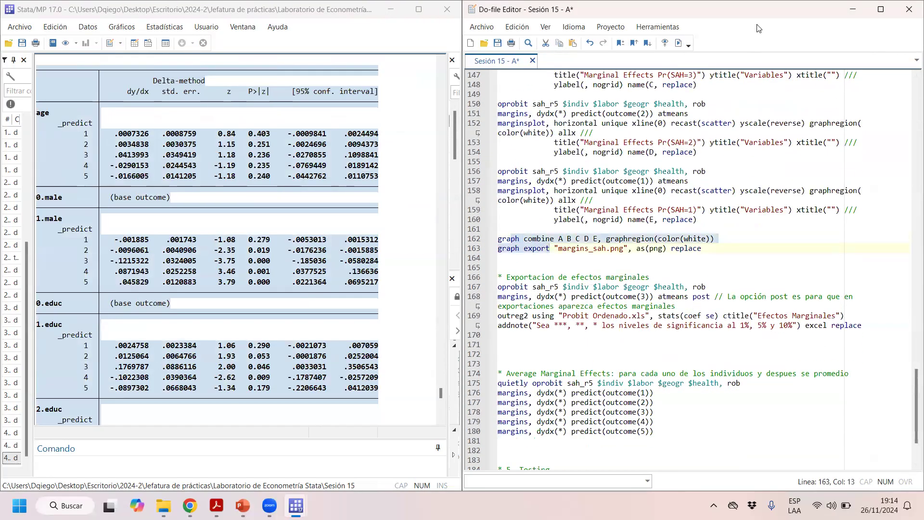
{"action": "left_click", "coordinate": [679, 43]}
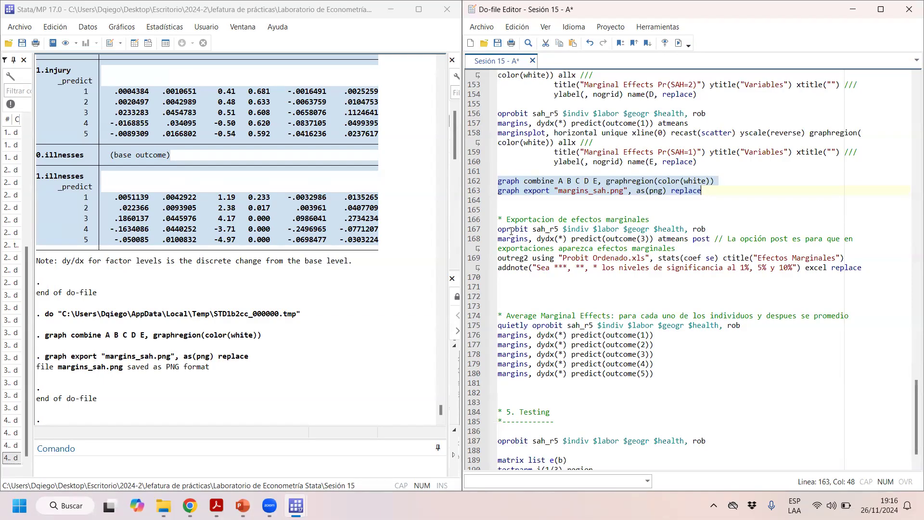
In the marginal effects export section, run the ordered probit and its at-means margins for outcome 3 with the post option.
{"action": "left_click_drag", "start_coordinate": [511, 230], "coordinate": [725, 229]}
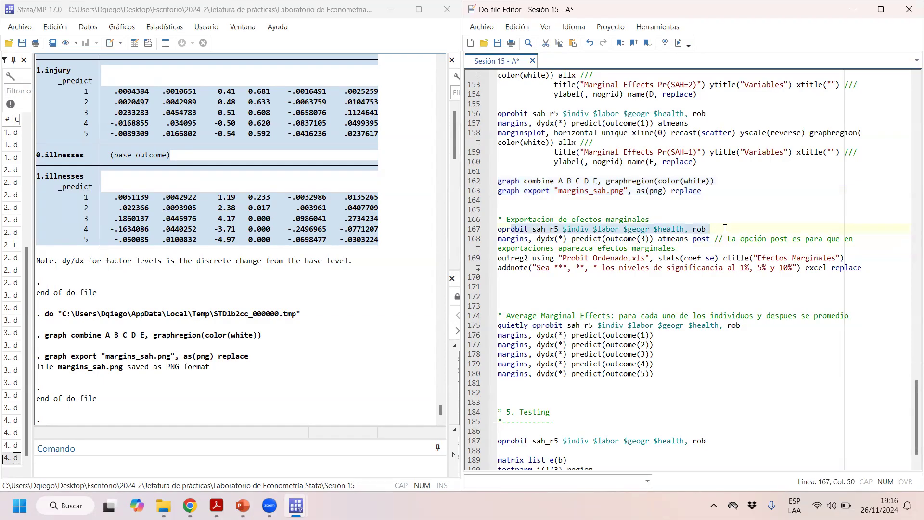
{"action": "left_click", "coordinate": [679, 43]}
{"action": "left_click_drag", "start_coordinate": [506, 240], "coordinate": [676, 246]}
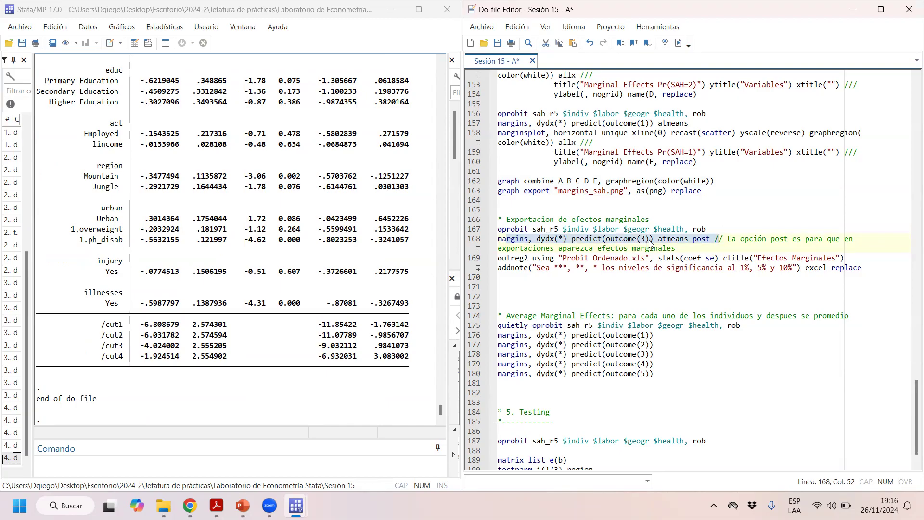
{"action": "left_click", "coordinate": [678, 43]}
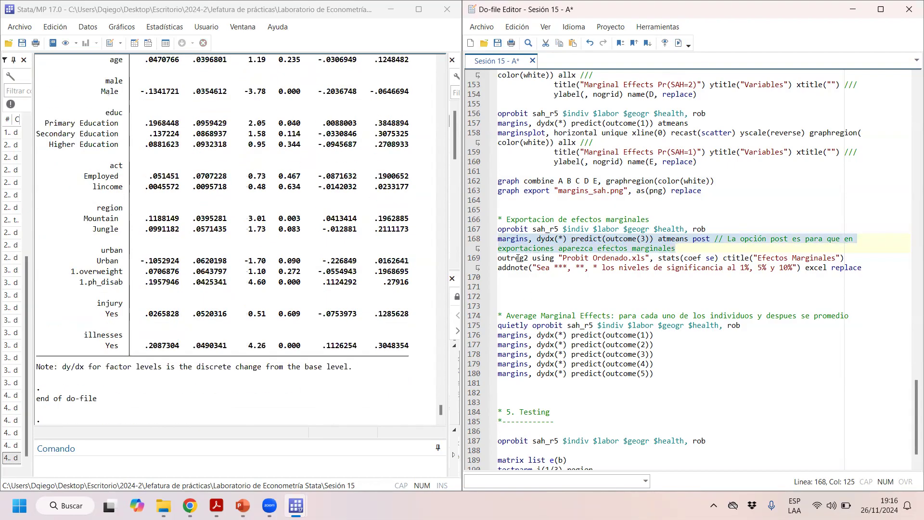
Export the marginal effects to Probit Ordenado.xls with outreg2 and open the file in Excel, accepting the format mismatch.
{"action": "left_click_drag", "start_coordinate": [516, 258], "coordinate": [761, 267]}
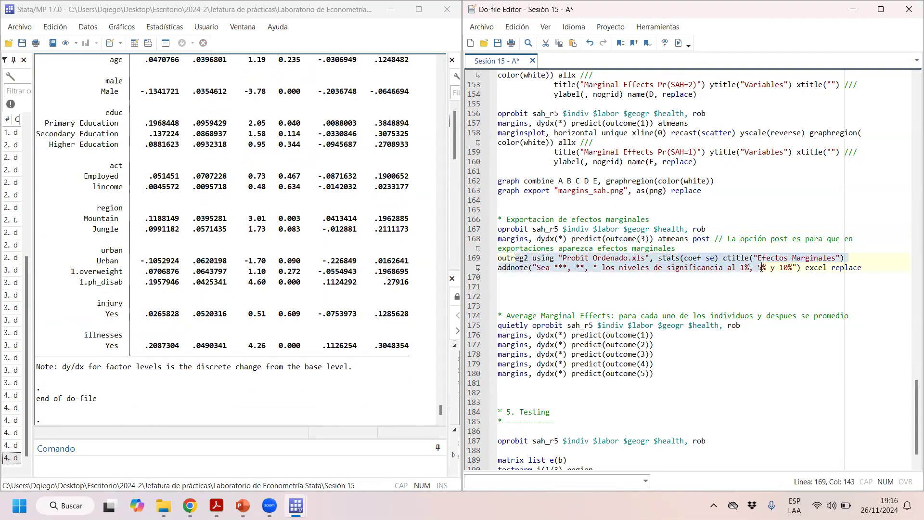
{"action": "left_click", "coordinate": [678, 44]}
{"action": "left_click", "coordinate": [90, 360]}
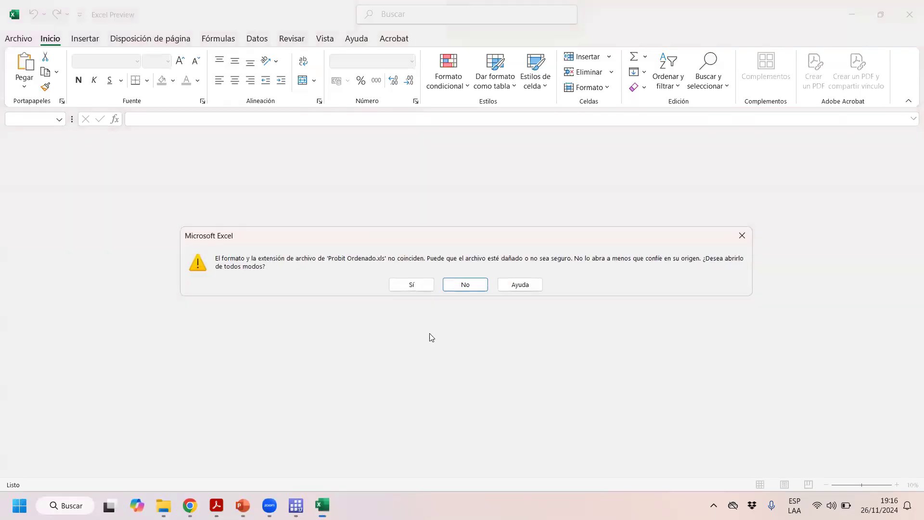
{"action": "left_click", "coordinate": [410, 284]}
Examine the exported marginal effects column in the worksheet and close the workbook.
{"action": "left_click", "coordinate": [188, 221]}
{"action": "left_click_drag", "start_coordinate": [121, 135], "coordinate": [159, 135]}
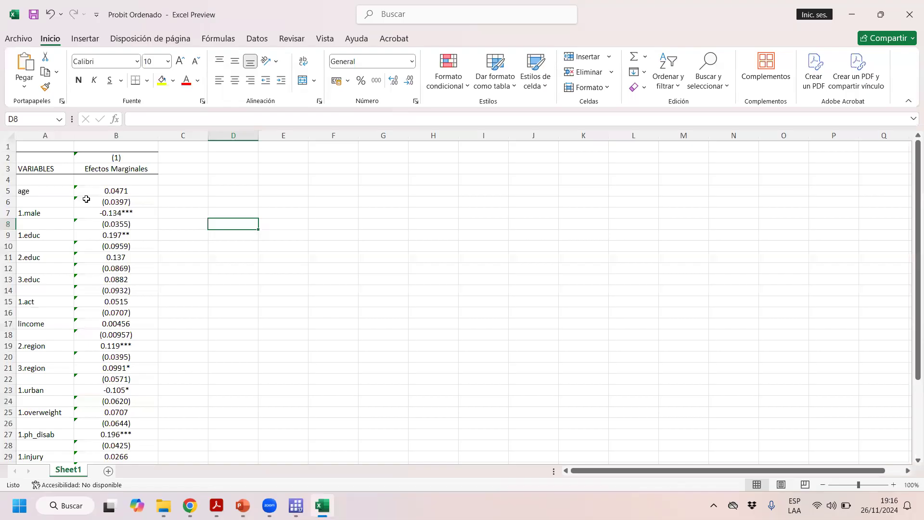
{"action": "left_click_drag", "start_coordinate": [104, 190], "coordinate": [137, 6]}
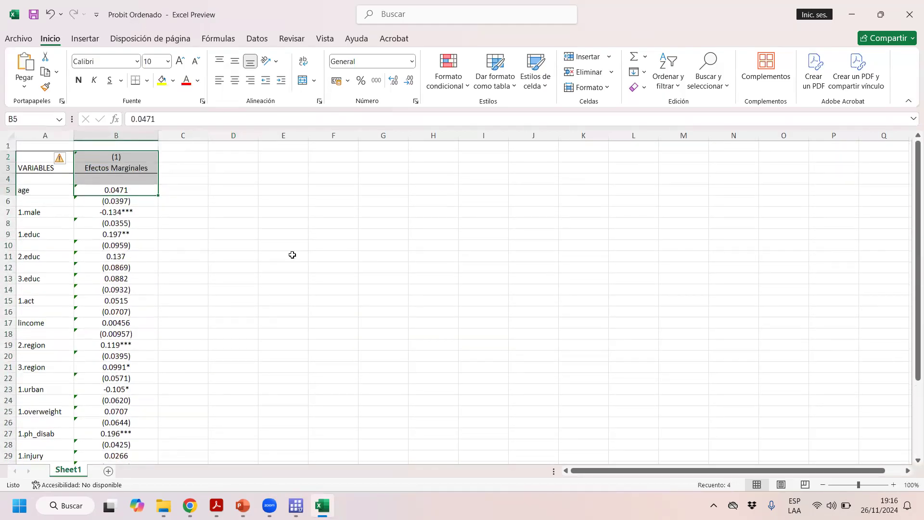
{"action": "left_click", "coordinate": [295, 255]}
{"action": "left_click", "coordinate": [910, 13]}
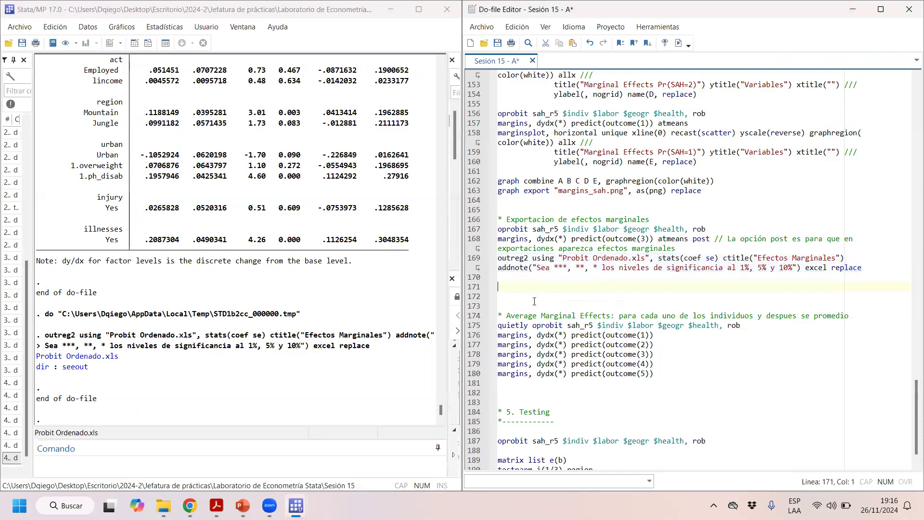
Try the export block without predict(outcome(3)) in the margins command, running the ordered probit, margins and outreg2 lines.
{"action": "scroll", "coordinate": [611, 310], "scroll_direction": "down", "scroll_amount": 1}
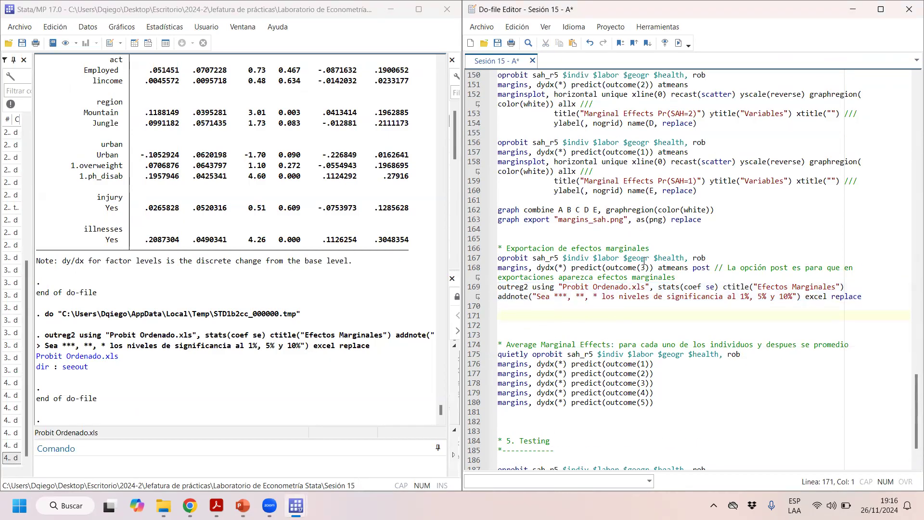
{"action": "left_click", "coordinate": [572, 267]}
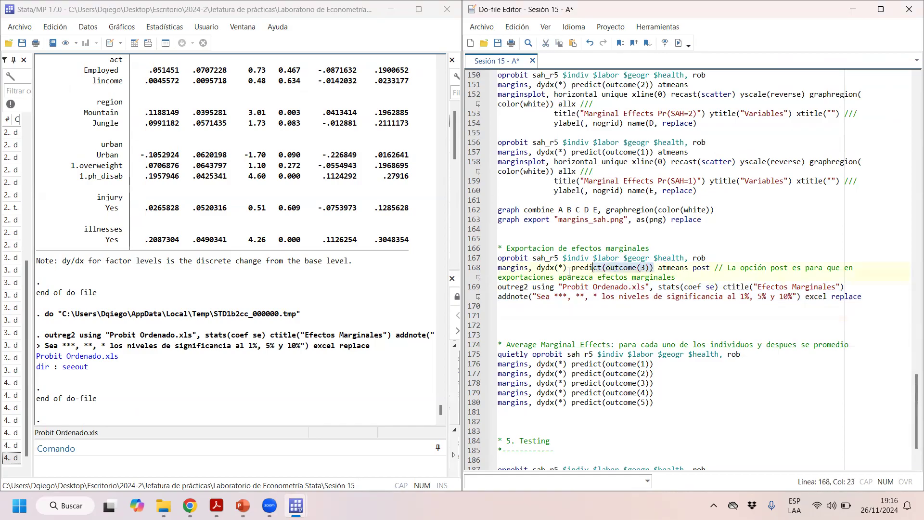
{"action": "key", "text": "Delete"}
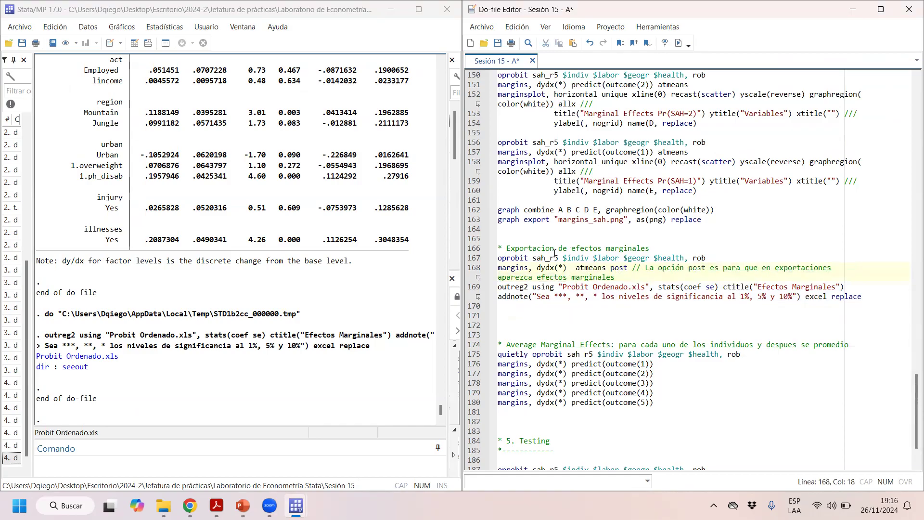
{"action": "left_click_drag", "start_coordinate": [498, 258], "coordinate": [862, 297]}
{"action": "key", "text": "ctrl+d"}
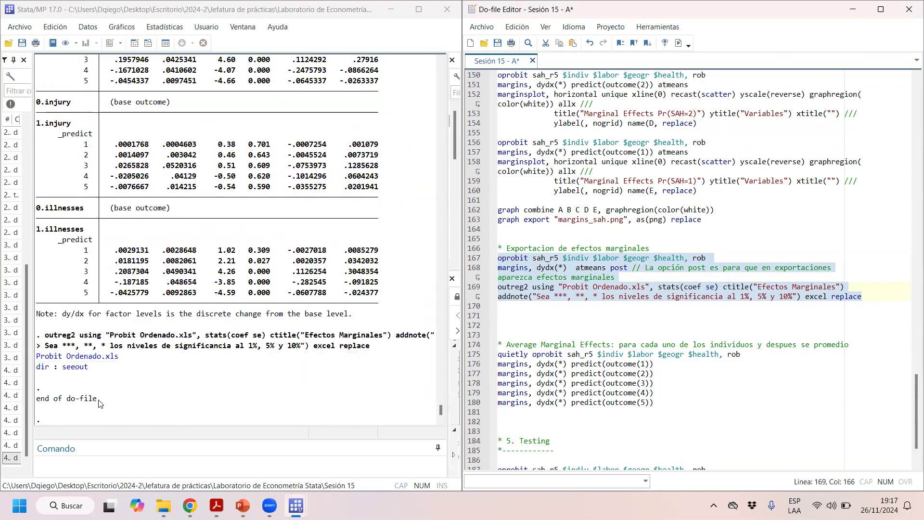
Open the re-exported Probit Ordenado.xls in Excel and examine all the marginal effects columns across the sheet.
{"action": "left_click", "coordinate": [82, 357]}
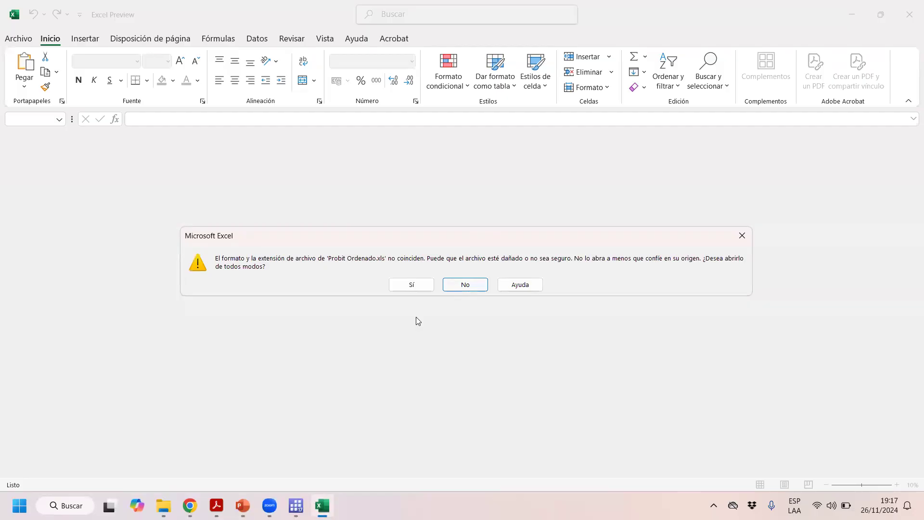
{"action": "left_click", "coordinate": [422, 288]}
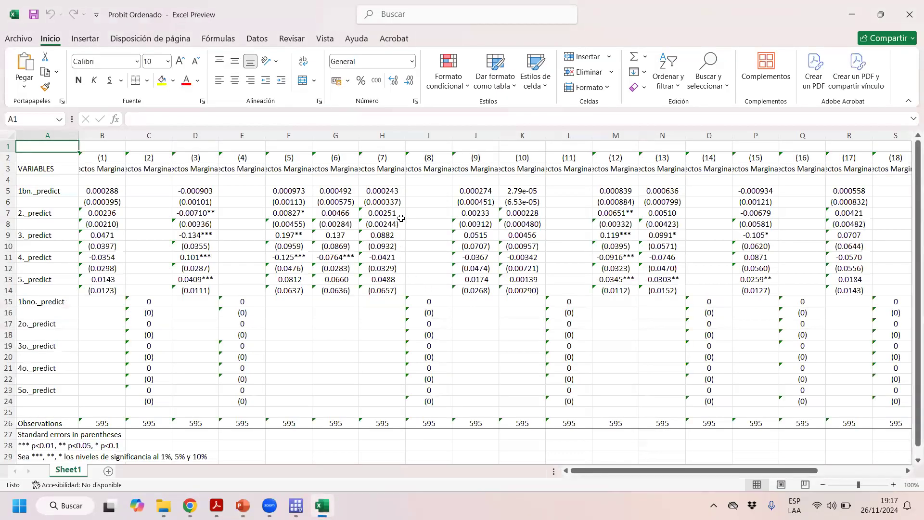
{"action": "scroll", "coordinate": [394, 215], "scroll_direction": "down", "scroll_amount": 4}
{"action": "scroll", "coordinate": [397, 265], "scroll_direction": "up", "scroll_amount": 4}
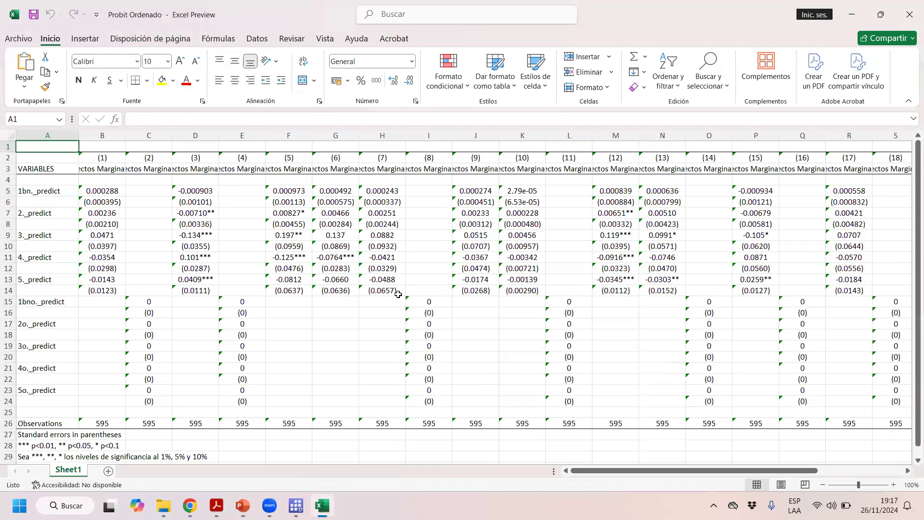
{"action": "left_click_drag", "start_coordinate": [765, 471], "coordinate": [909, 470]}
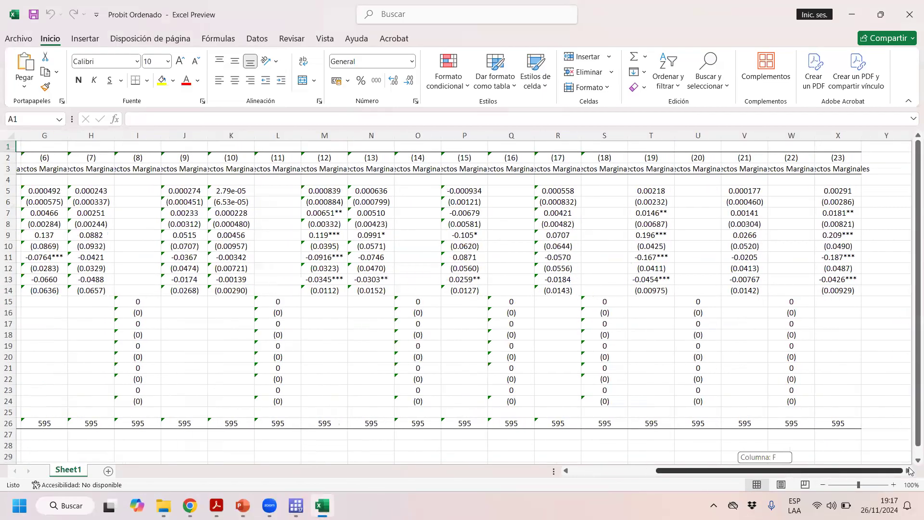
{"action": "left_click_drag", "start_coordinate": [909, 471], "coordinate": [635, 491]}
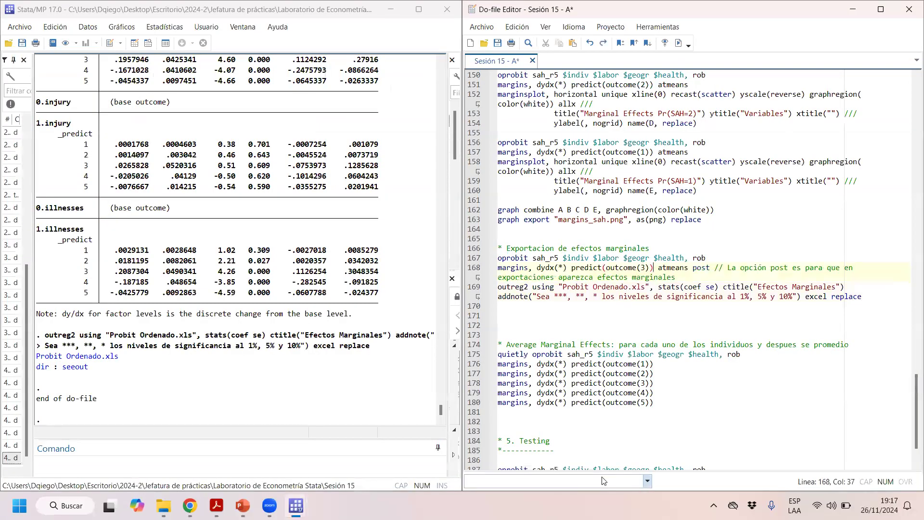
Copy the outcome 3 margins and outreg2 lines in the export section and paste four copies directly below them.
{"action": "left_click_drag", "start_coordinate": [861, 298], "coordinate": [430, 265]}
{"action": "key", "text": "ctrl+c"}
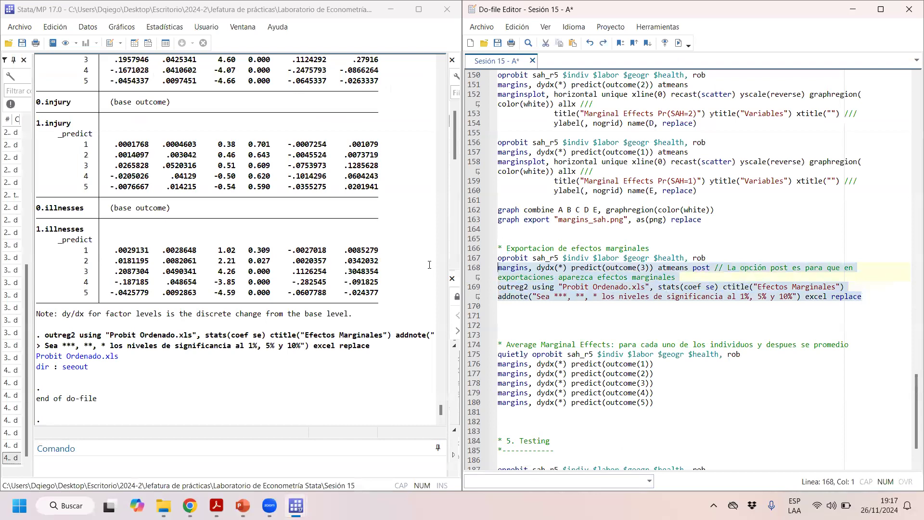
{"action": "left_click", "coordinate": [514, 311]}
{"action": "key", "text": "ctrl+v"}
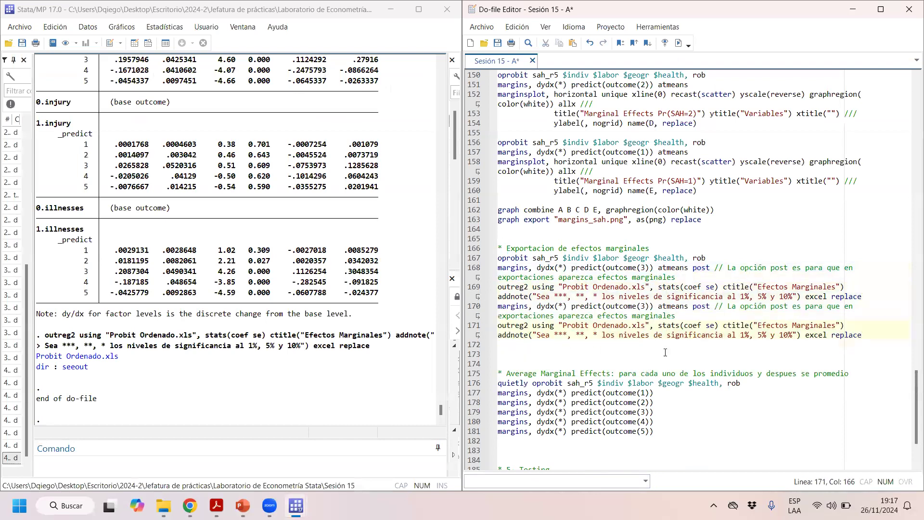
{"action": "key", "text": "ctrl+v"}
{"action": "key", "text": "ctrl+v"}
{"action": "key", "text": "ctrl+v"}
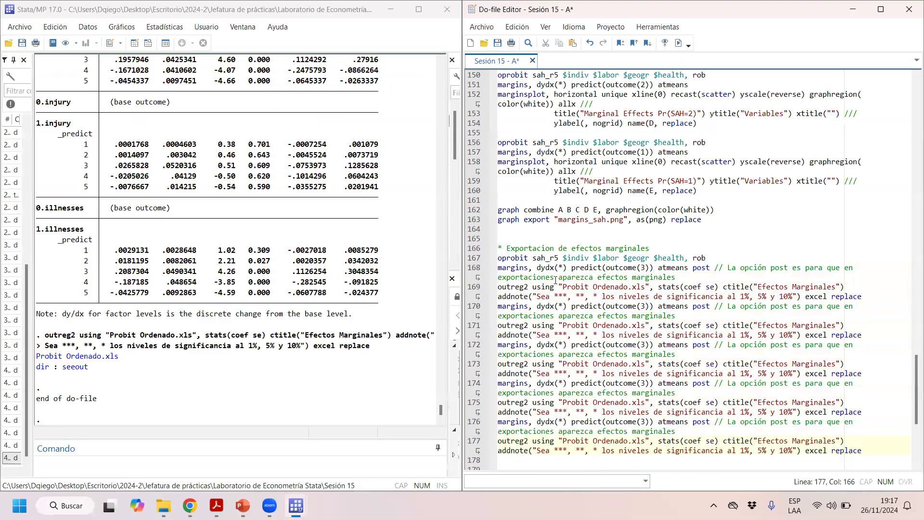
Undo the stacked copies and paste four copies of the margins and outreg2 block again, separated by blank lines.
{"action": "key", "text": "ctrl+z"}
{"action": "key", "text": "ctrl+z"}
{"action": "key", "text": "ctrl+z"}
{"action": "key", "text": "ctrl+z"}
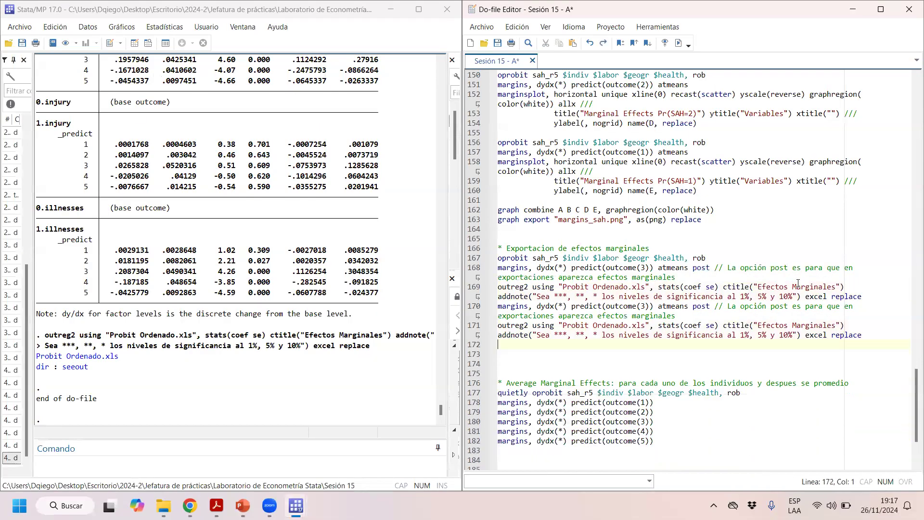
{"action": "key", "text": "ctrl+y"}
{"action": "key", "text": "ctrl+y"}
{"action": "key", "text": "ctrl+y"}
{"action": "key", "text": "ctrl+y"}
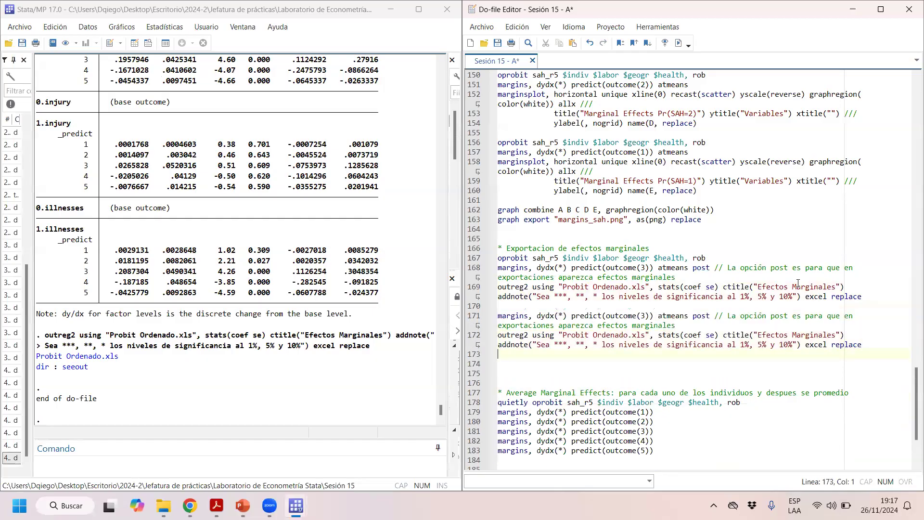
{"action": "key", "text": "ctrl+v"}
{"action": "key", "text": "ctrl+v"}
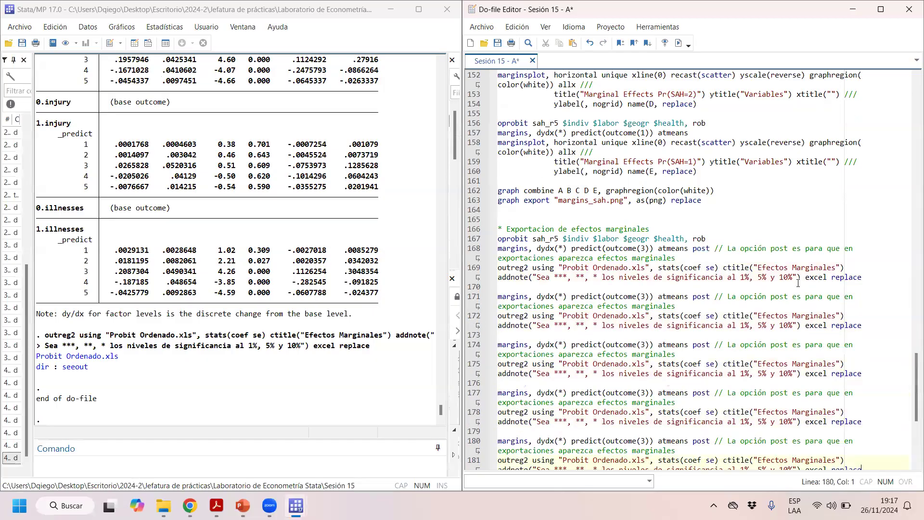
Set the predicted outcome to 1 in the first margins command of the export section and to 2 in the second.
{"action": "left_click", "coordinate": [643, 249]}
{"action": "key", "text": "BackSpace"}
{"action": "type", "text": "1"}
{"action": "key", "text": "Down"}
{"action": "key", "text": "Down"}
{"action": "key", "text": "Down"}
{"action": "key", "text": "Down"}
{"action": "key", "text": "Down"}
{"action": "key", "text": "BackSpace"}
{"action": "type", "text": "2"}
Set the predicted outcome to 4 in the fourth margins command of the export section and to 5 in the fifth.
{"action": "key", "text": "Down"}
{"action": "key", "text": "Down"}
{"action": "key", "text": "Down"}
{"action": "key", "text": "Down"}
{"action": "key", "text": "Down"}
{"action": "key", "text": "Down"}
{"action": "key", "text": "Down"}
{"action": "key", "text": "Down"}
{"action": "key", "text": "Down"}
{"action": "key", "text": "Down"}
{"action": "key", "text": "BackSpace"}
{"action": "type", "text": "4"}
{"action": "key", "text": "Down"}
{"action": "left_click", "coordinate": [671, 357]}
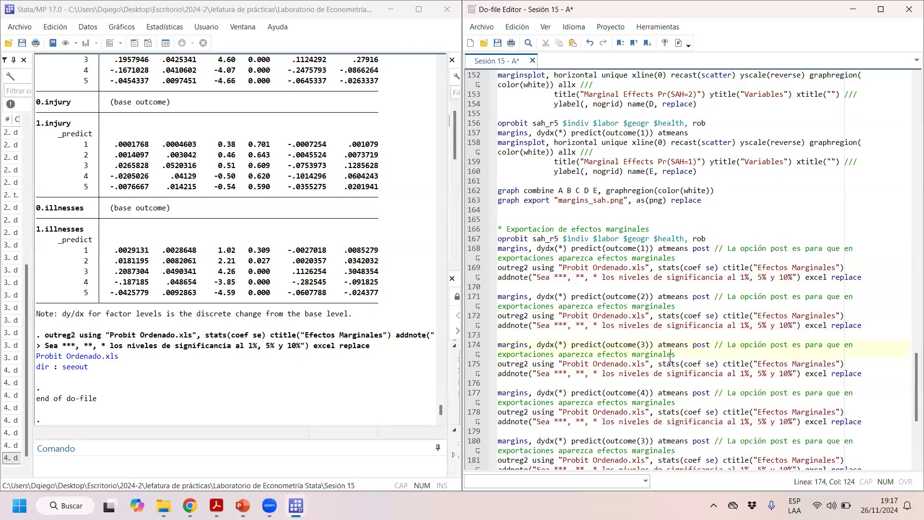
{"action": "left_click", "coordinate": [646, 441]}
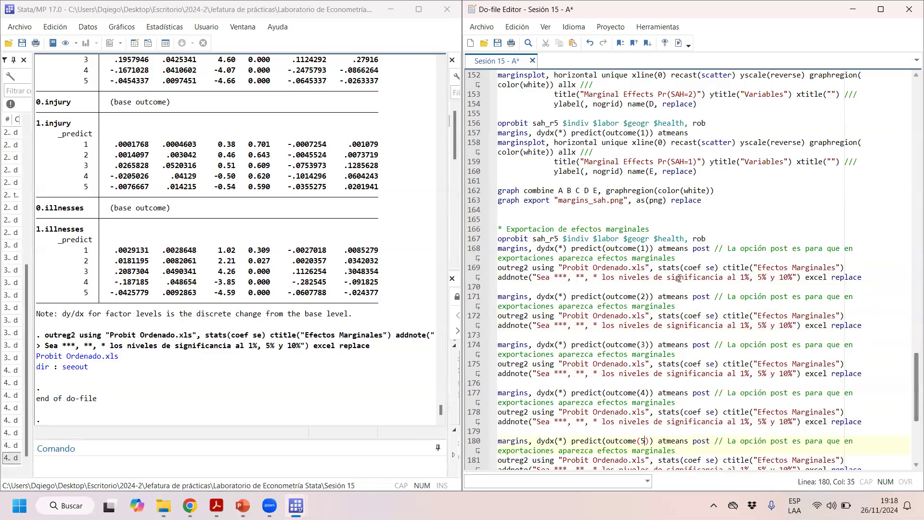
Review the outreg2 command in the outcome 1 block and highlight its replace option.
{"action": "left_click", "coordinate": [505, 268]}
{"action": "left_click_drag", "start_coordinate": [499, 268], "coordinate": [642, 276]}
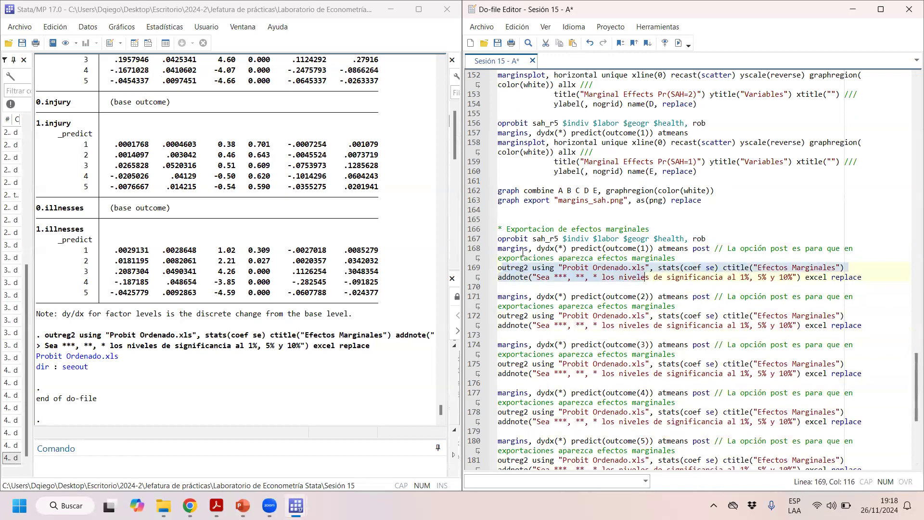
{"action": "left_click_drag", "start_coordinate": [530, 239], "coordinate": [540, 278]}
{"action": "left_click_drag", "start_coordinate": [875, 275], "coordinate": [832, 276]}
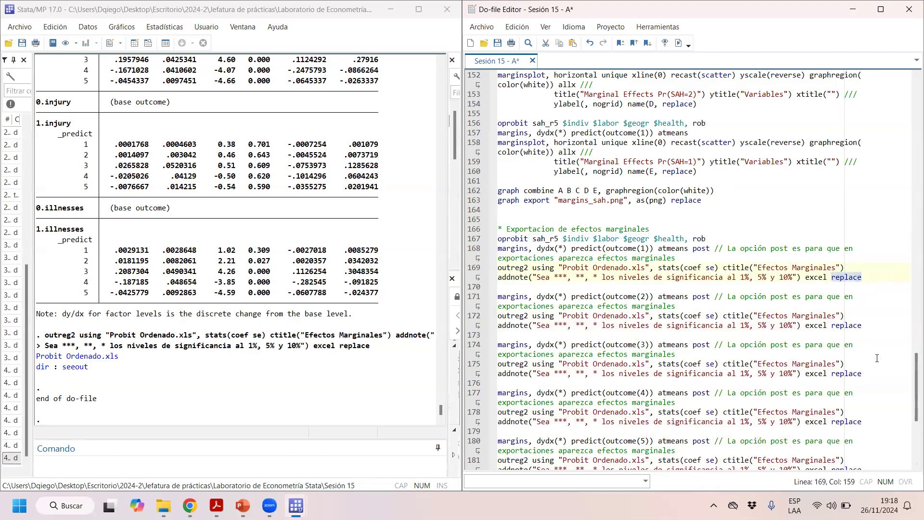
Change the replace option to append in the outreg2 command of the outcome 2 block and copy the word append.
{"action": "left_click_drag", "start_coordinate": [866, 330], "coordinate": [832, 326]}
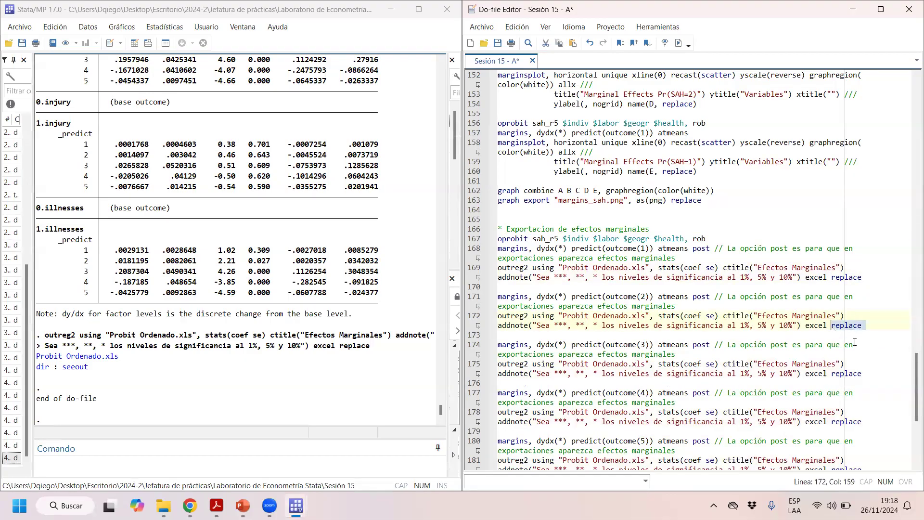
{"action": "type", "text": "append"}
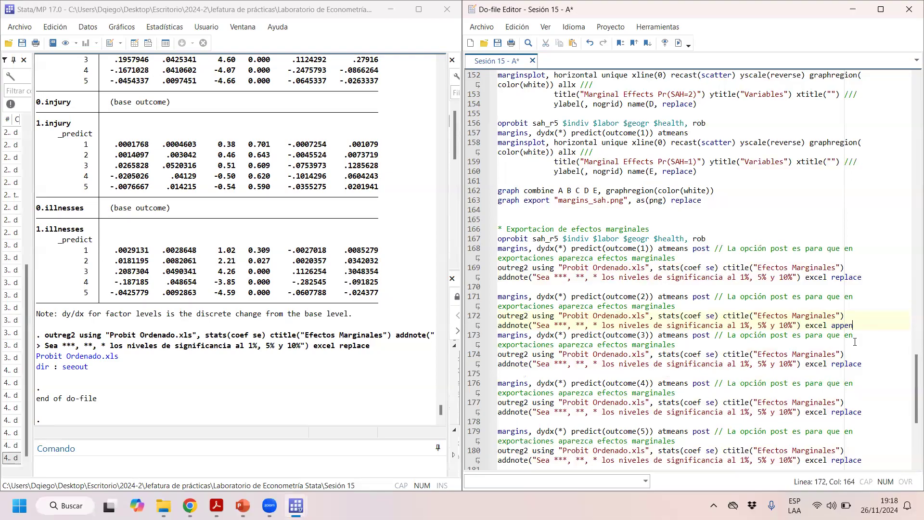
{"action": "key", "text": "shift+Left"}
{"action": "key", "text": "shift+Left"}
{"action": "key", "text": "shift+Left"}
{"action": "key", "text": "shift+Left"}
{"action": "key", "text": "shift+Left"}
{"action": "key", "text": "shift+Left"}
{"action": "key", "text": "ctrl+c"}
Swap the replace option for append in the outreg2 command of the outcome 3 block.
{"action": "left_click", "coordinate": [877, 361]}
{"action": "key", "text": "BackSpace"}
{"action": "key", "text": "BackSpace"}
{"action": "key", "text": "BackSpace"}
{"action": "key", "text": "BackSpace"}
{"action": "key", "text": "BackSpace"}
{"action": "key", "text": "BackSpace"}
{"action": "key", "text": "BackSpace"}
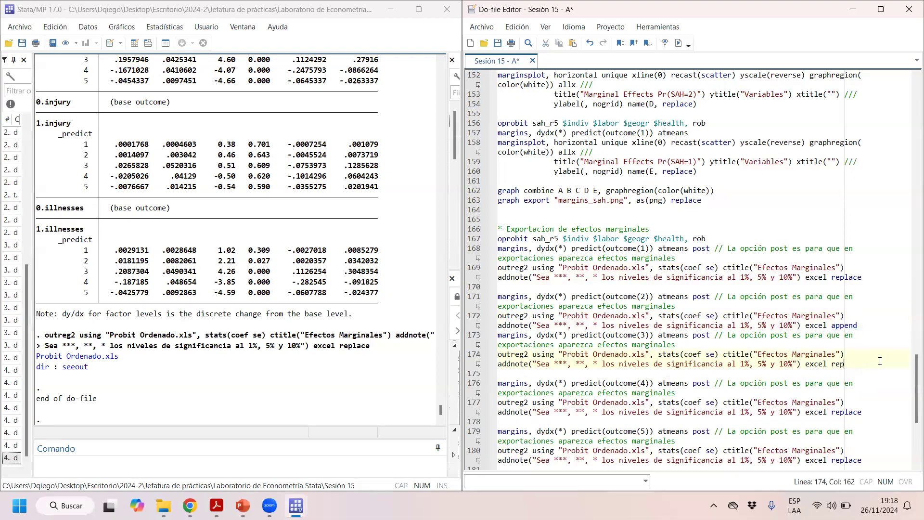
{"action": "key", "text": "ctrl+v"}
Swap the replace option for append in the outreg2 command of the outcome 4 block.
{"action": "key", "text": "Down"}
{"action": "key", "text": "Down"}
{"action": "key", "text": "Down"}
{"action": "key", "text": "Down"}
{"action": "key", "text": "Down"}
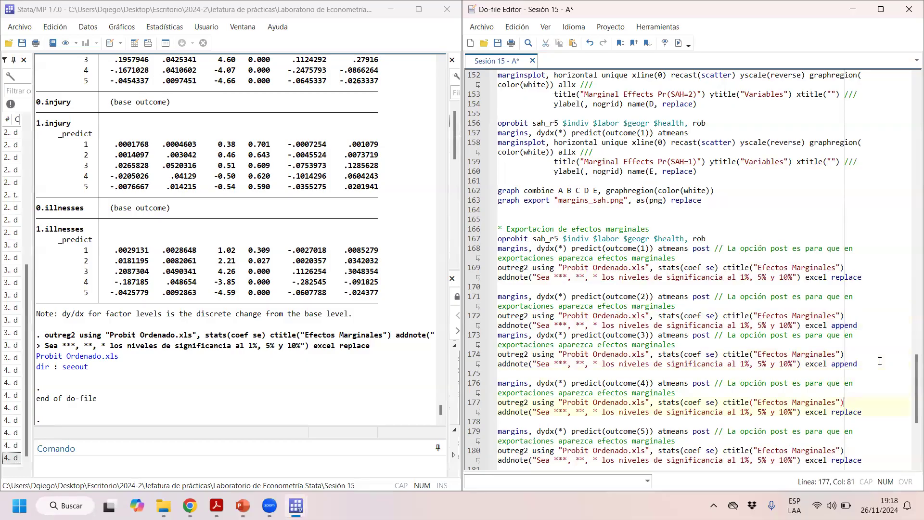
{"action": "key", "text": "Left"}
{"action": "key", "text": "End"}
{"action": "key", "text": "BackSpace"}
{"action": "key", "text": "BackSpace"}
{"action": "key", "text": "BackSpace"}
{"action": "key", "text": "BackSpace"}
{"action": "key", "text": "BackSpace"}
{"action": "key", "text": "BackSpace"}
{"action": "key", "text": "BackSpace"}
{"action": "key", "text": "ctrl+v"}
Swap the replace option for append in the outreg2 command of the outcome 5 block.
{"action": "key", "text": "Down"}
{"action": "key", "text": "Down"}
{"action": "key", "text": "Down"}
{"action": "key", "text": "Down"}
{"action": "key", "text": "Down"}
{"action": "key", "text": "Down"}
{"action": "key", "text": "Down"}
{"action": "key", "text": "Down"}
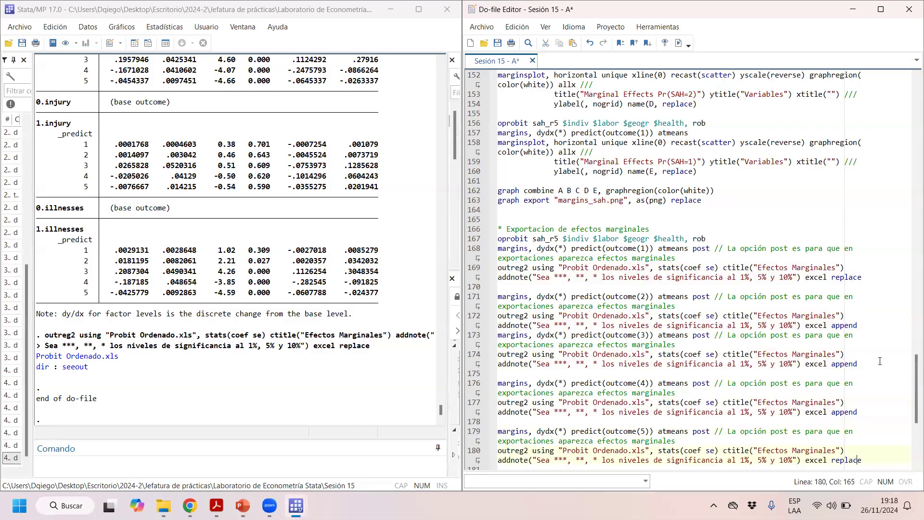
{"action": "left_click_drag", "start_coordinate": [862, 431], "coordinate": [479, 204]}
{"action": "key", "text": "ctrl+v"}
Try to run the export section, from its heading comment through the outcome 5 outreg2 command.
{"action": "key", "text": "ctrl+d"}
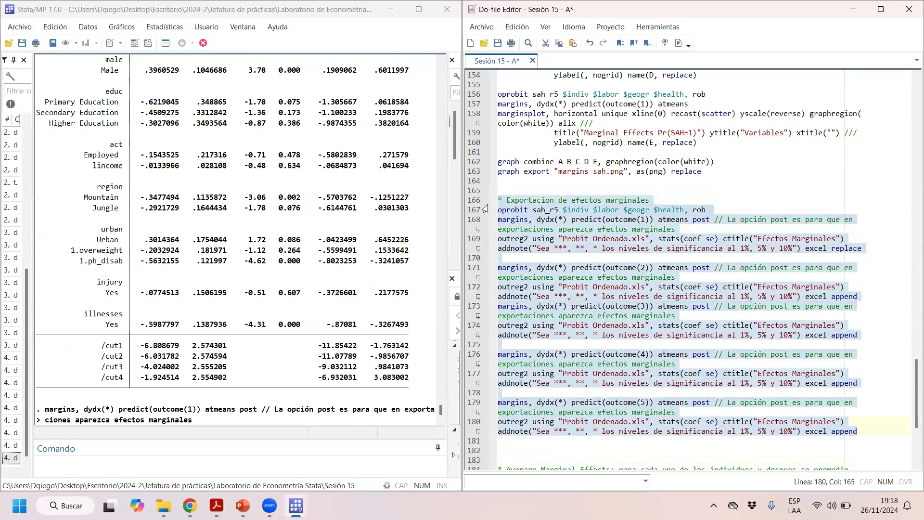
{"action": "left_click", "coordinate": [792, 374]}
{"action": "left_click", "coordinate": [572, 430]}
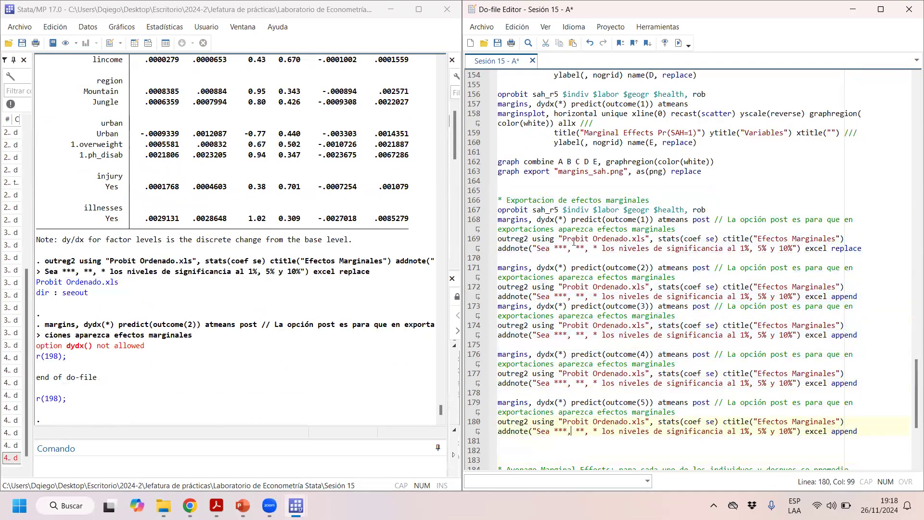
Copy the oprobit sah_r5 estimation line and insert it above the outcome 2 margins command, keeping a blank line before it.
{"action": "triple_click", "coordinate": [717, 210]}
{"action": "left_click", "coordinate": [513, 255]}
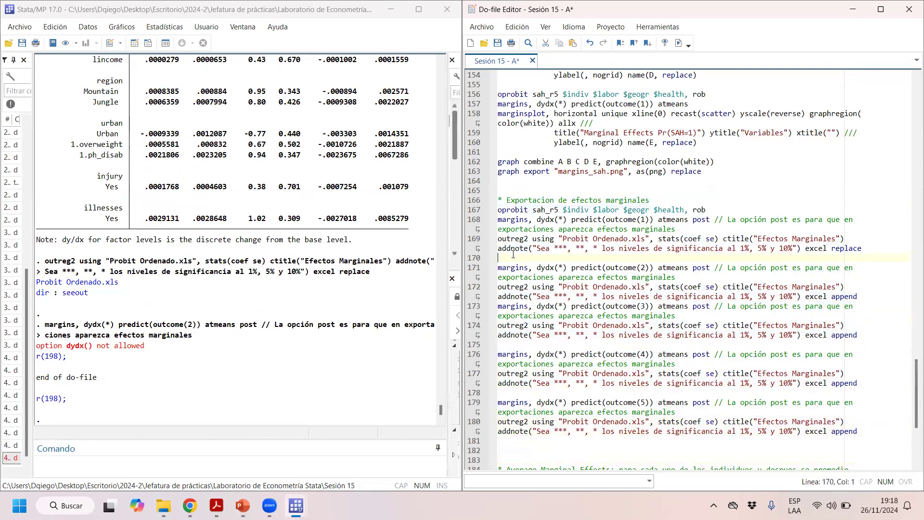
{"action": "key", "text": "Return"}
{"action": "key", "text": "ctrl+v"}
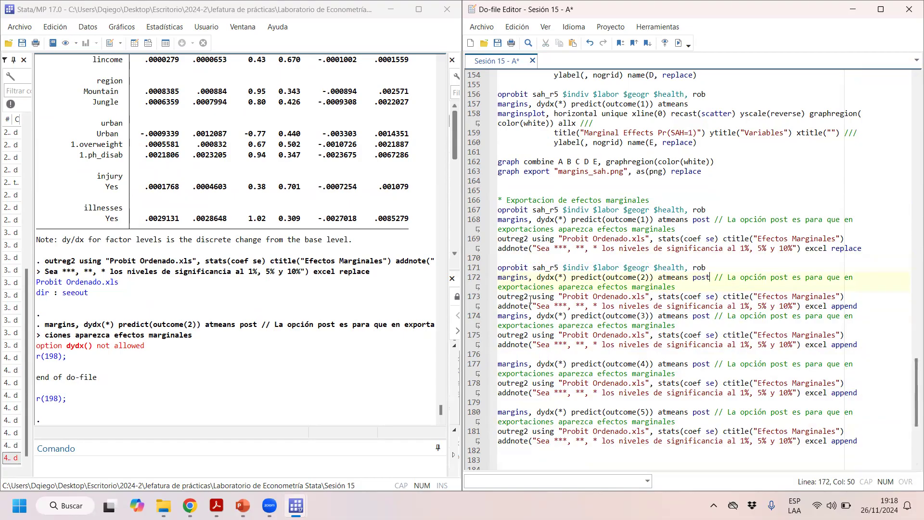
{"action": "key", "text": "ctrl+z"}
{"action": "key", "text": "ctrl+z"}
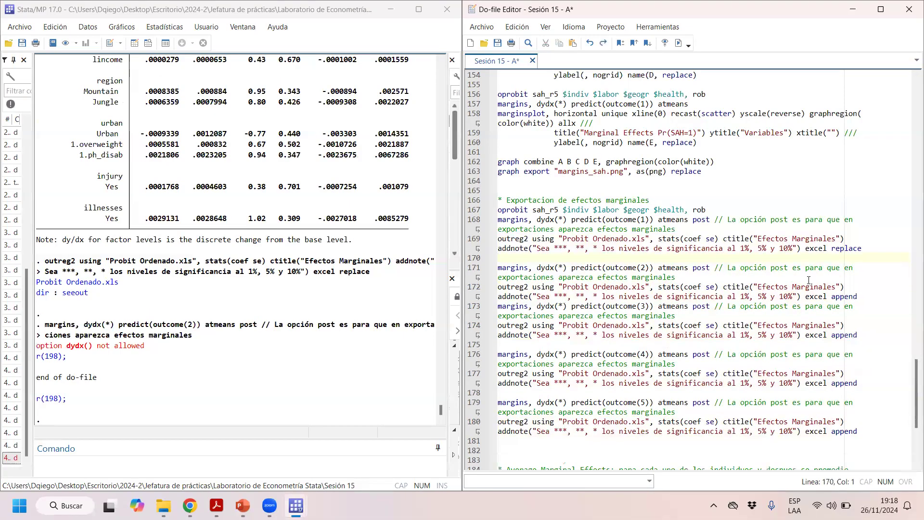
{"action": "key", "text": "Return"}
{"action": "key", "text": "ctrl+v"}
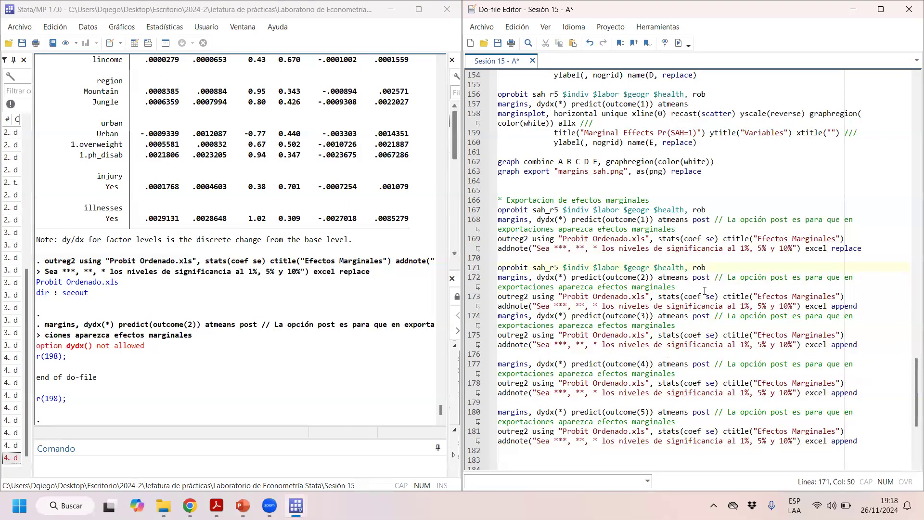
Insert the copied oprobit estimation line above the outcome 4 and outcome 5 margins commands.
{"action": "left_click", "coordinate": [527, 355]}
{"action": "key", "text": "Return"}
{"action": "key", "text": "ctrl+v"}
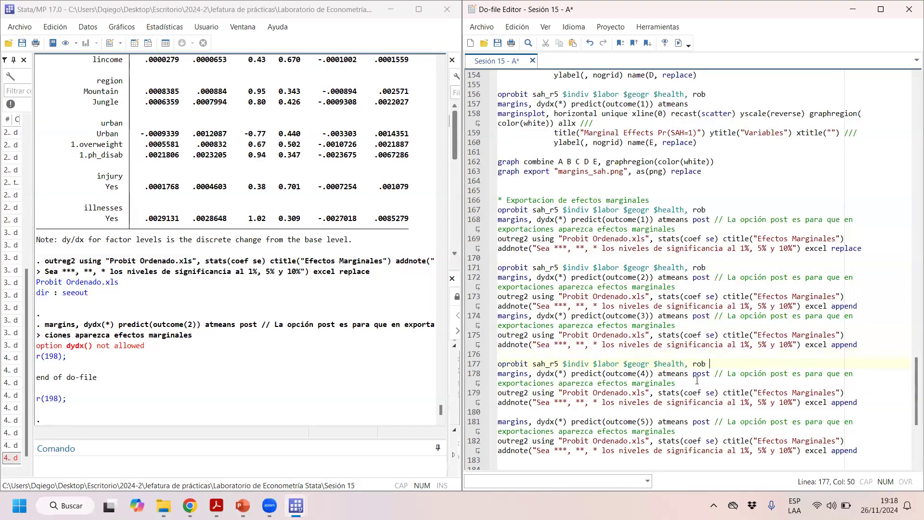
{"action": "left_click", "coordinate": [534, 412]}
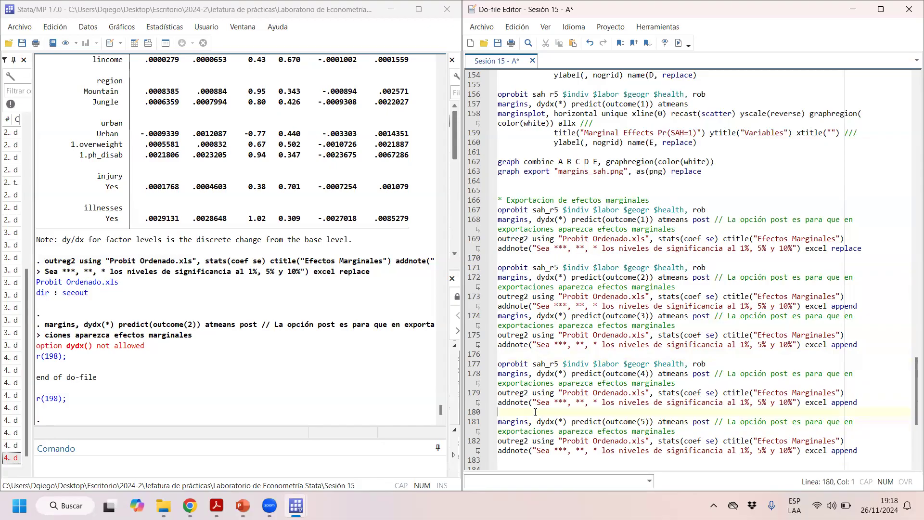
{"action": "key", "text": "Return"}
{"action": "key", "text": "ctrl+v"}
Insert the copied oprobit line above the outcome 3 margins command and separate that block from outcome 2 with a blank line.
{"action": "left_click", "coordinate": [497, 316]}
{"action": "key", "text": "Return"}
{"action": "key", "text": "ctrl+v"}
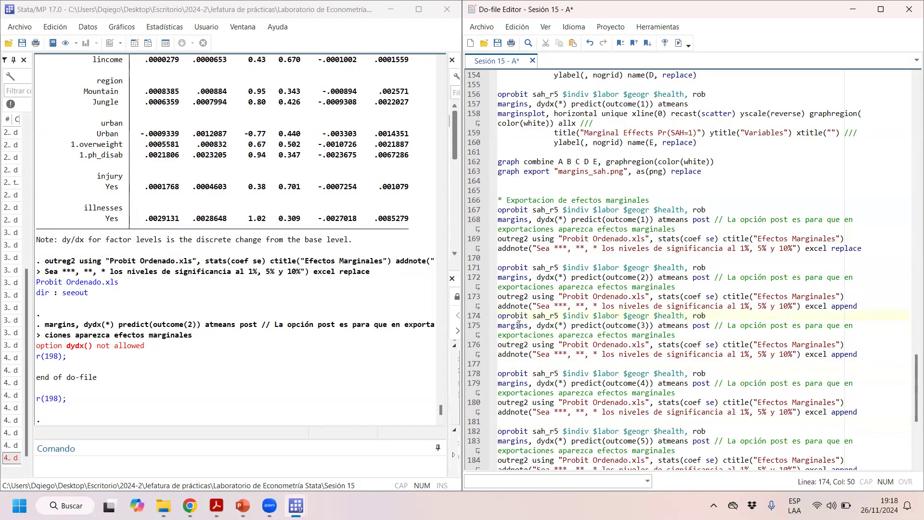
{"action": "key", "text": "shift+Home"}
{"action": "left_click", "coordinate": [862, 307]}
{"action": "key", "text": "Return"}
Run the complete export section for all five outcomes and open the generated Probit Ordenado.xls in Excel despite the format mismatch.
{"action": "left_click_drag", "start_coordinate": [564, 175], "coordinate": [573, 430]}
{"action": "key", "text": "ctrl+d"}
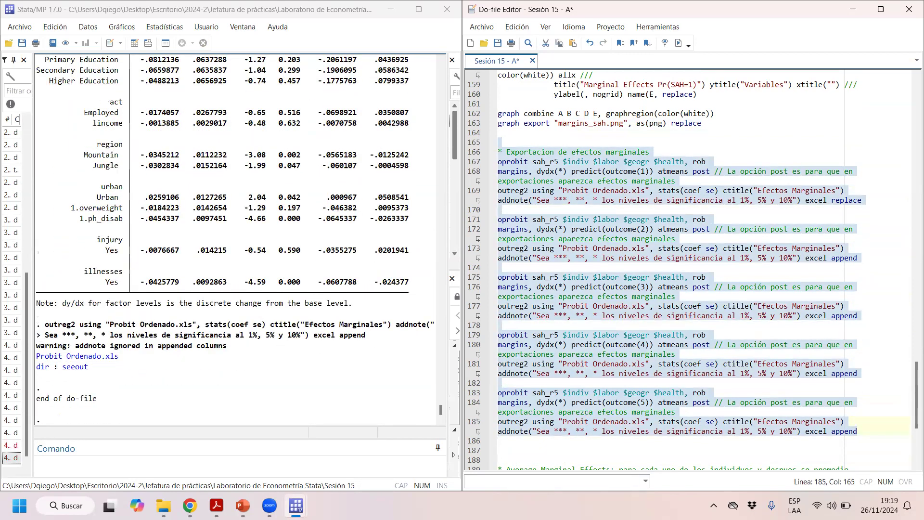
{"action": "left_click", "coordinate": [98, 359]}
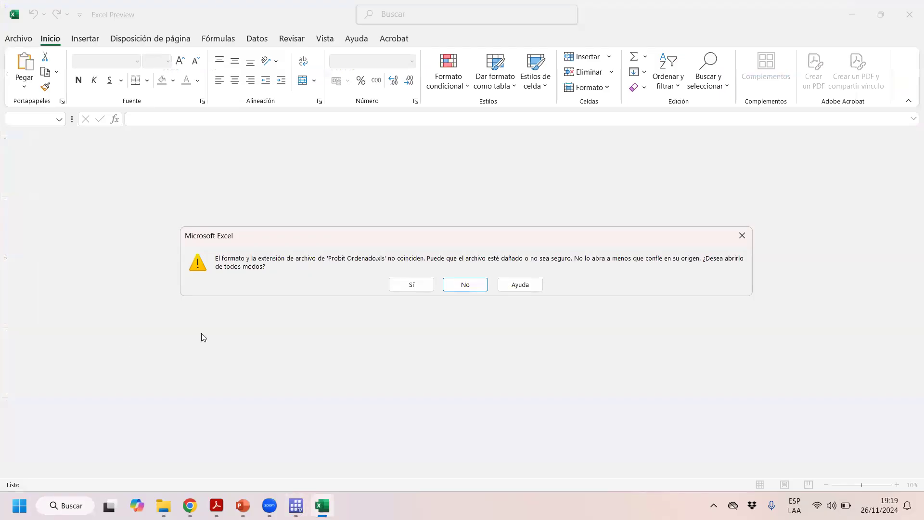
{"action": "left_click", "coordinate": [410, 284]}
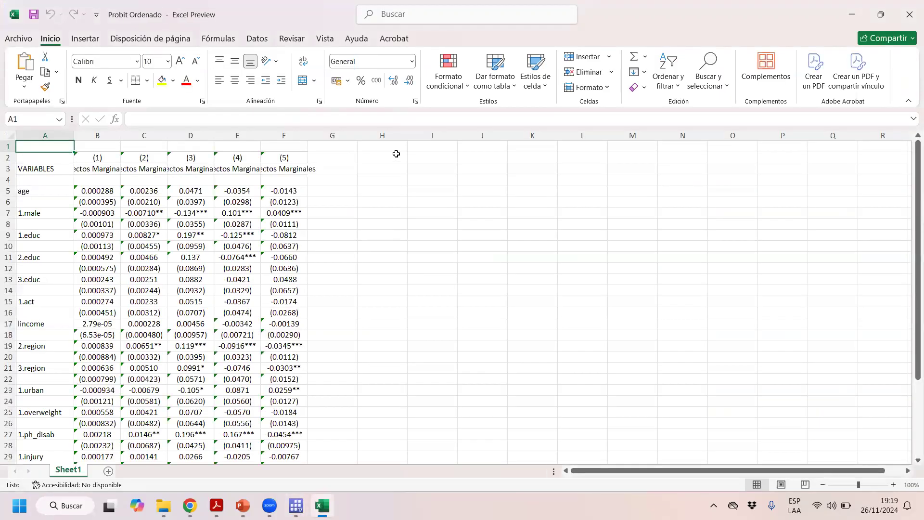
Review the five marginal effects columns from the headers to the notes in the exported table, and close the workbook.
{"action": "scroll", "coordinate": [338, 345], "scroll_direction": "down", "scroll_amount": 7}
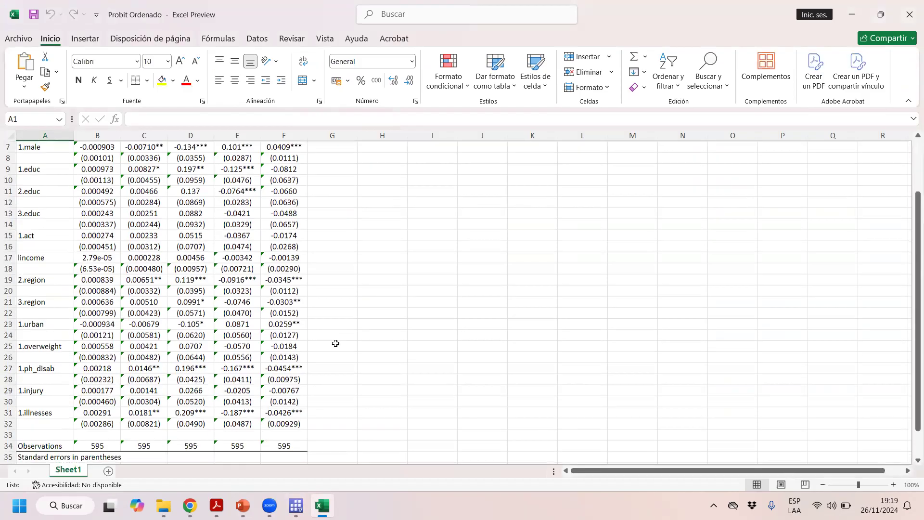
{"action": "scroll", "coordinate": [201, 251], "scroll_direction": "up", "scroll_amount": 6}
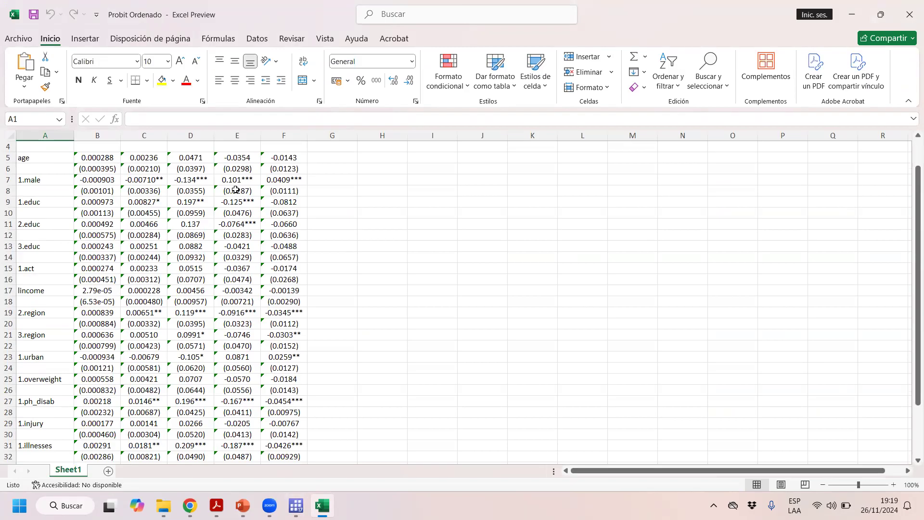
{"action": "scroll", "coordinate": [199, 188], "scroll_direction": "up", "scroll_amount": 1}
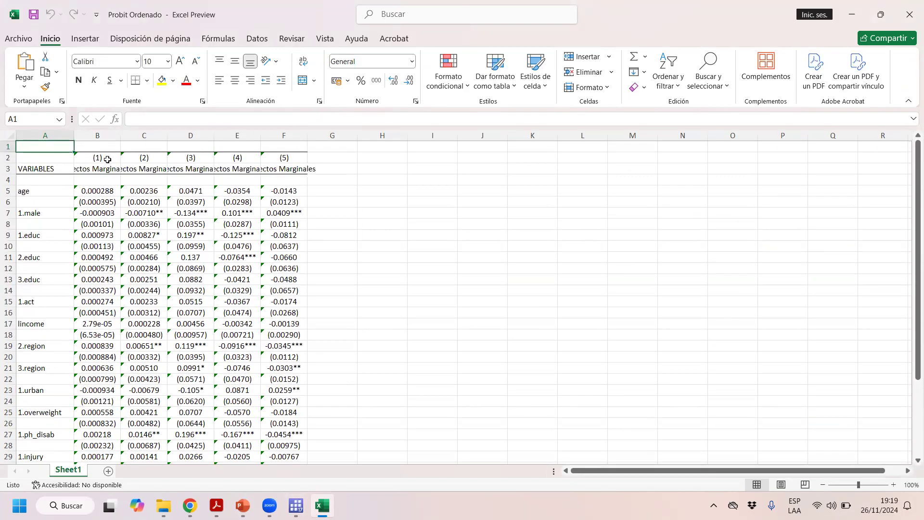
{"action": "left_click", "coordinate": [111, 162]}
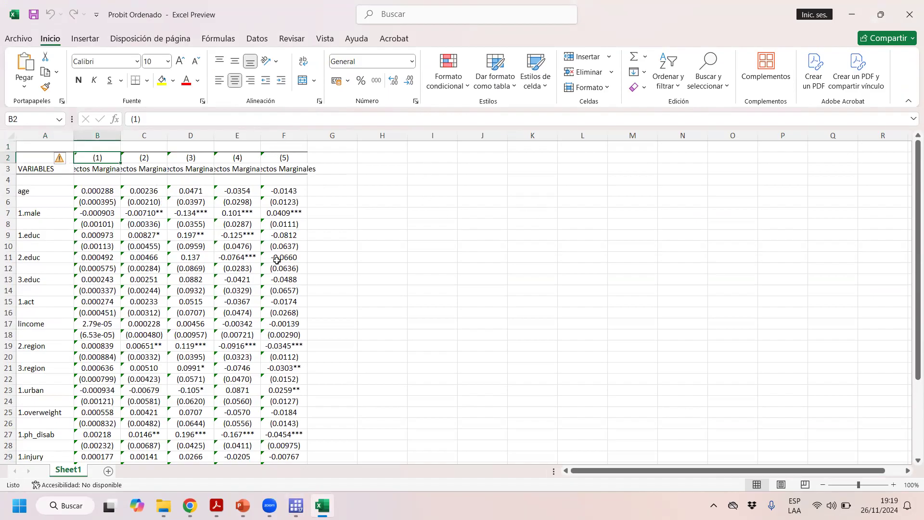
{"action": "left_click", "coordinate": [909, 9]}
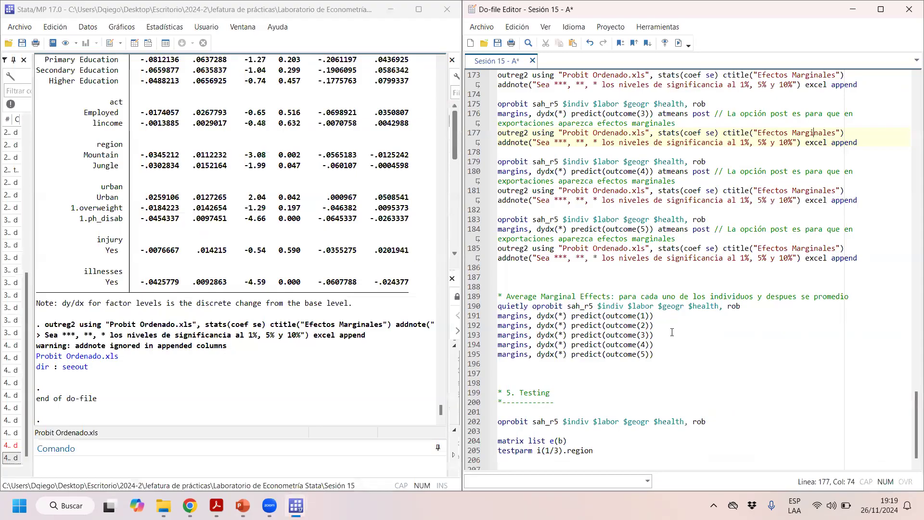
Look over the Average Marginal Effects commands and run the oprobit sah_r5 estimation in the Testing section.
{"action": "left_click_drag", "start_coordinate": [499, 315], "coordinate": [620, 326]}
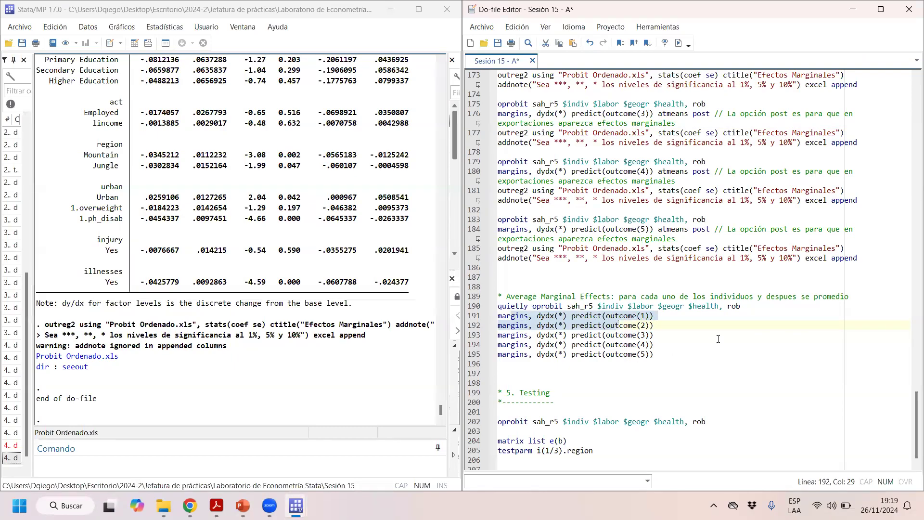
{"action": "scroll", "coordinate": [718, 339], "scroll_direction": "down", "scroll_amount": 1}
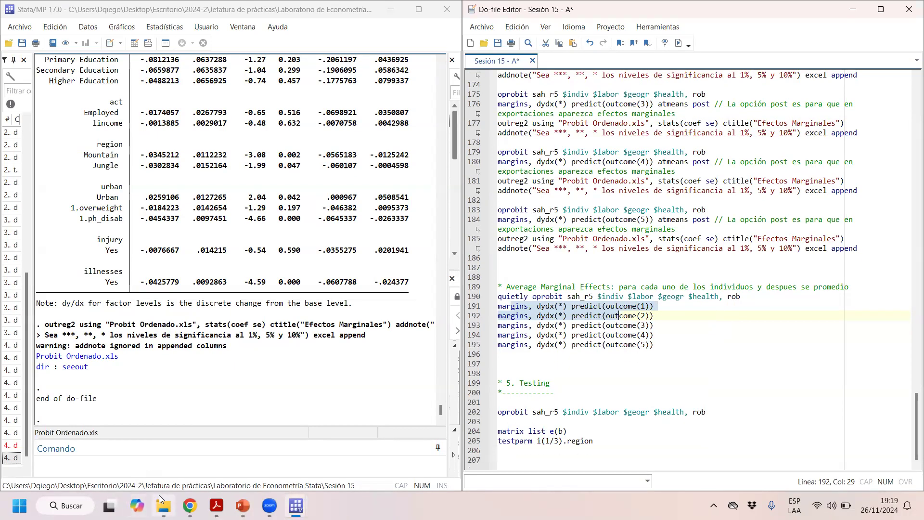
{"action": "left_click_drag", "start_coordinate": [498, 412], "coordinate": [710, 412]}
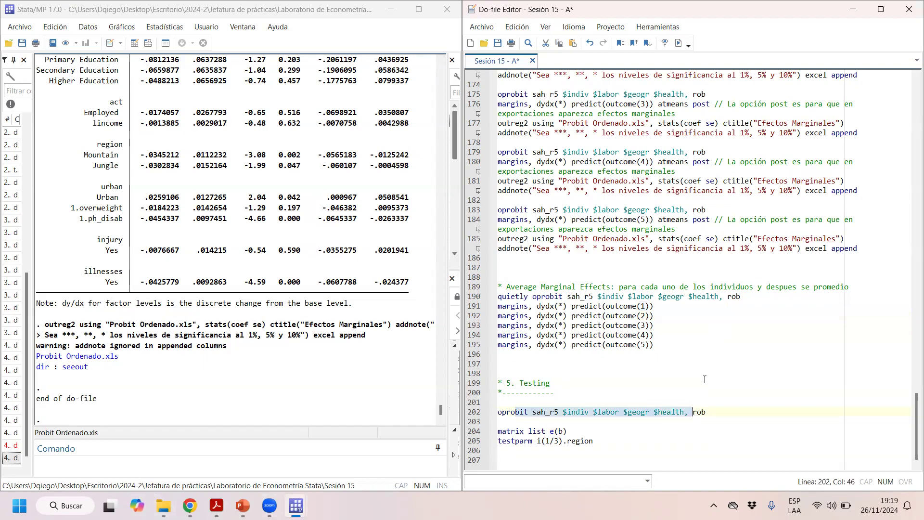
{"action": "left_click", "coordinate": [677, 44]}
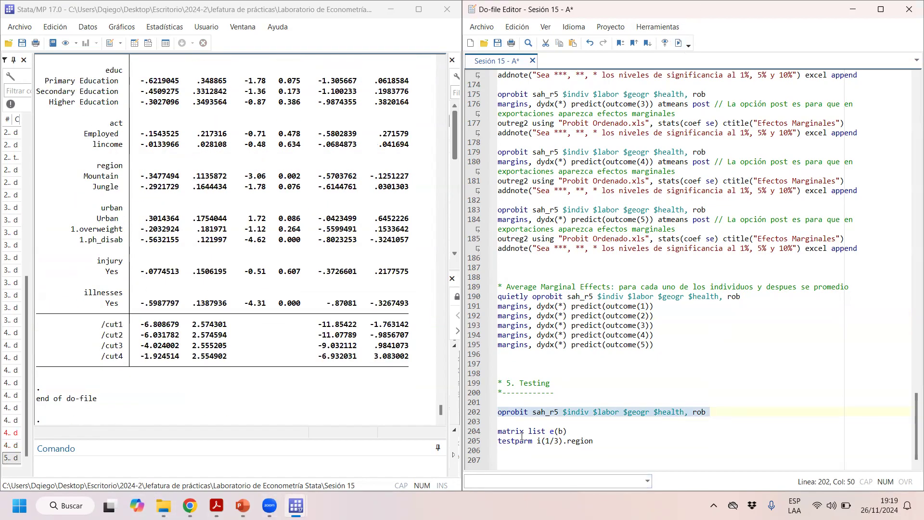
List the coefficient matrix e(b) and run the joint test testparm i(1/3).region.
{"action": "left_click_drag", "start_coordinate": [530, 431], "coordinate": [563, 431]}
{"action": "left_click", "coordinate": [678, 43]}
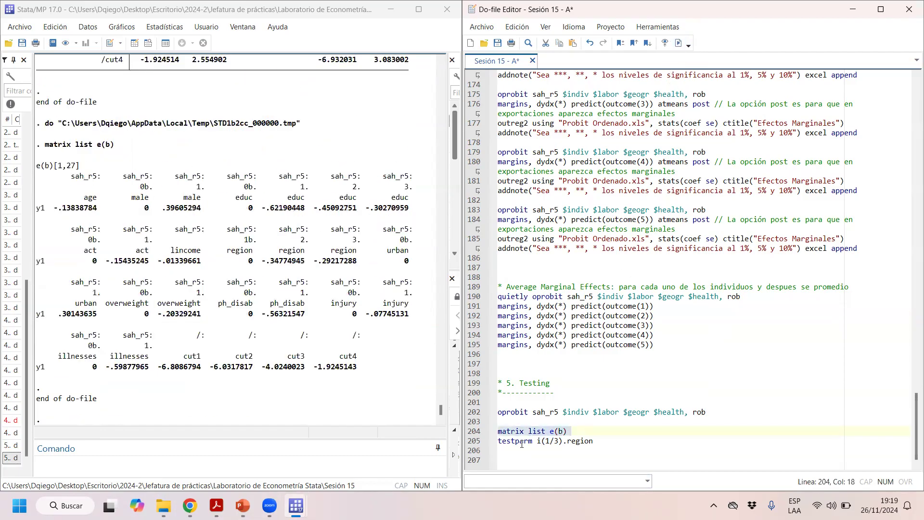
{"action": "left_click_drag", "start_coordinate": [521, 440], "coordinate": [580, 441]}
{"action": "left_click", "coordinate": [678, 42]}
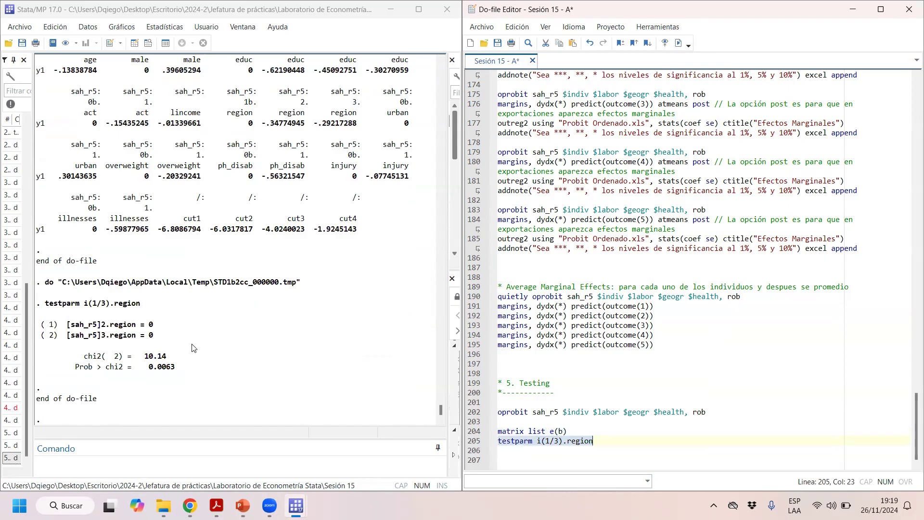
Examine the ordered probit results, highlighting the Mountain and Jungle region coefficients covered by the joint test.
{"action": "scroll", "coordinate": [222, 369], "scroll_direction": "up", "scroll_amount": 12}
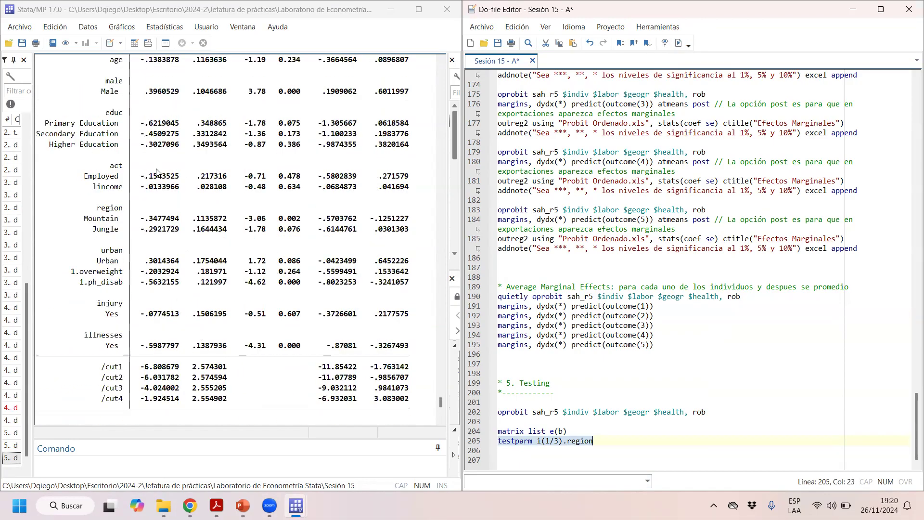
{"action": "scroll", "coordinate": [172, 291], "scroll_direction": "up", "scroll_amount": 6}
{"action": "scroll", "coordinate": [180, 312], "scroll_direction": "down", "scroll_amount": 4}
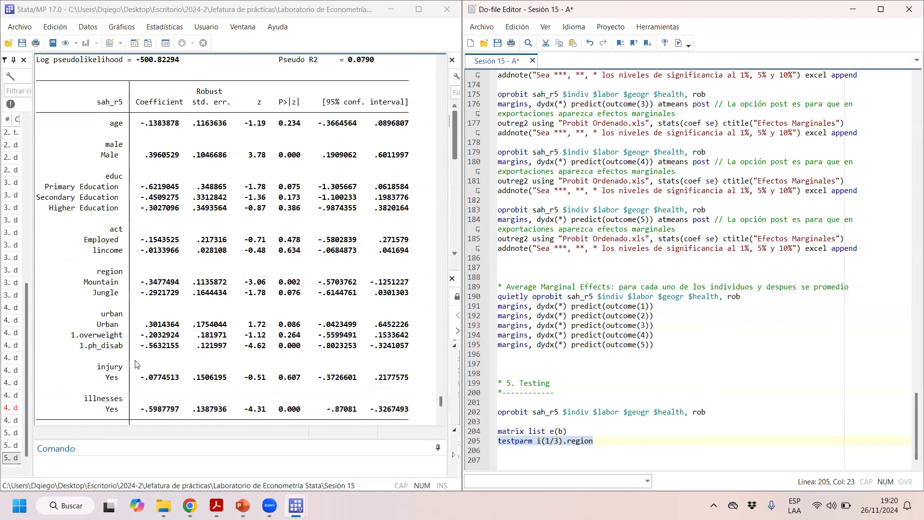
{"action": "scroll", "coordinate": [145, 334], "scroll_direction": "down", "scroll_amount": 15}
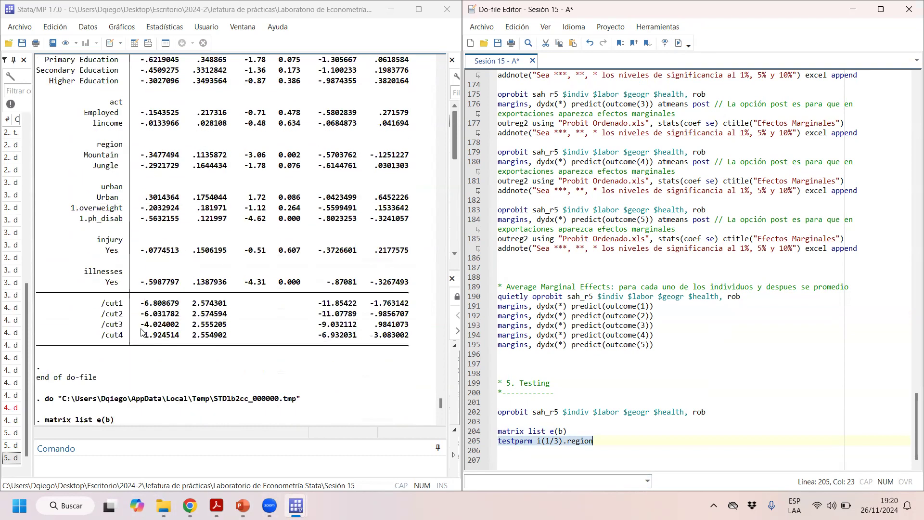
{"action": "scroll", "coordinate": [140, 256], "scroll_direction": "up", "scroll_amount": 10}
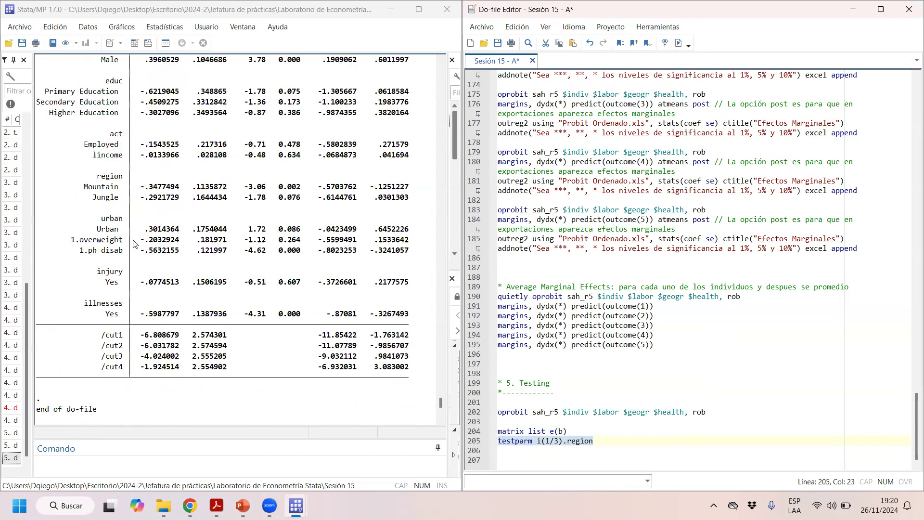
{"action": "scroll", "coordinate": [142, 231], "scroll_direction": "up", "scroll_amount": 1}
{"action": "left_click_drag", "start_coordinate": [141, 219], "coordinate": [183, 220]}
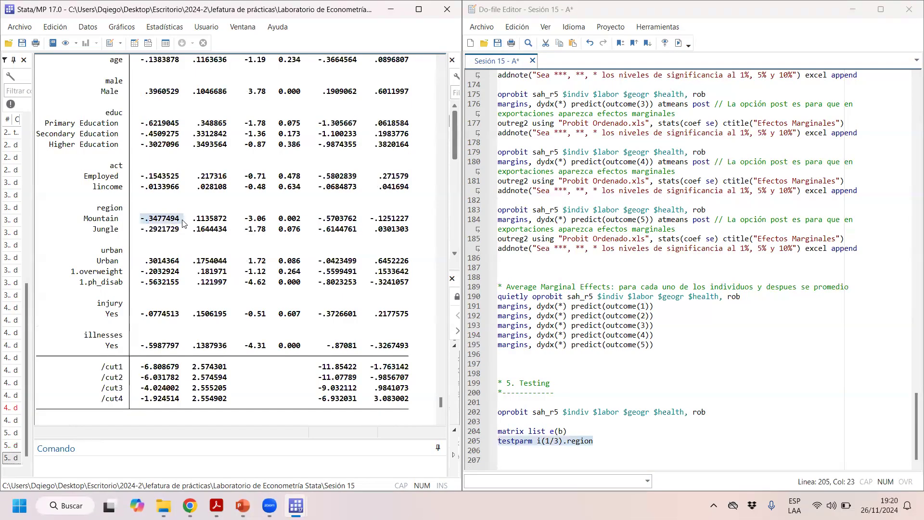
{"action": "left_click_drag", "start_coordinate": [137, 230], "coordinate": [168, 217]}
{"action": "left_click", "coordinate": [141, 235]}
{"action": "left_click", "coordinate": [191, 229]}
{"action": "left_click", "coordinate": [159, 241]}
Open the Stata help page for the testparm command used in the joint region test.
{"action": "left_click", "coordinate": [535, 441]}
{"action": "left_click_drag", "start_coordinate": [535, 441], "coordinate": [498, 441]}
{"action": "key", "text": "ctrl+c"}
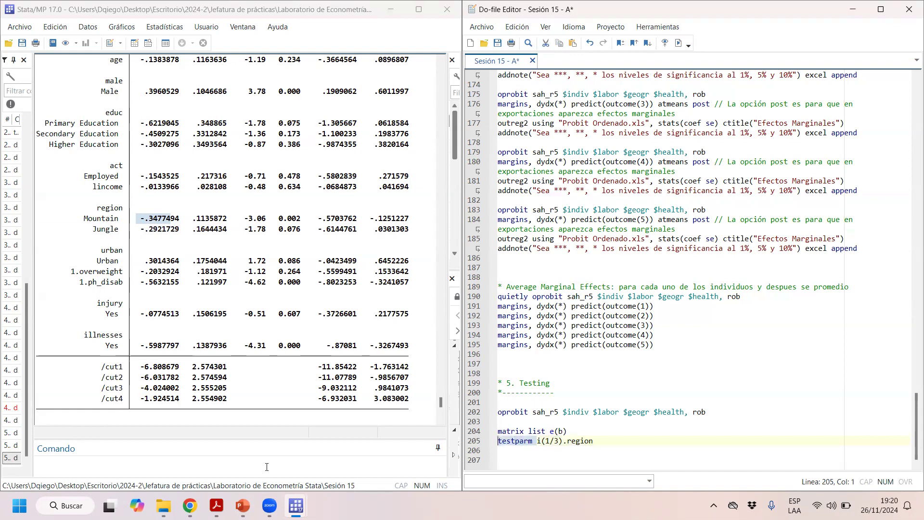
{"action": "left_click", "coordinate": [293, 467]}
{"action": "type", "text": "helap"}
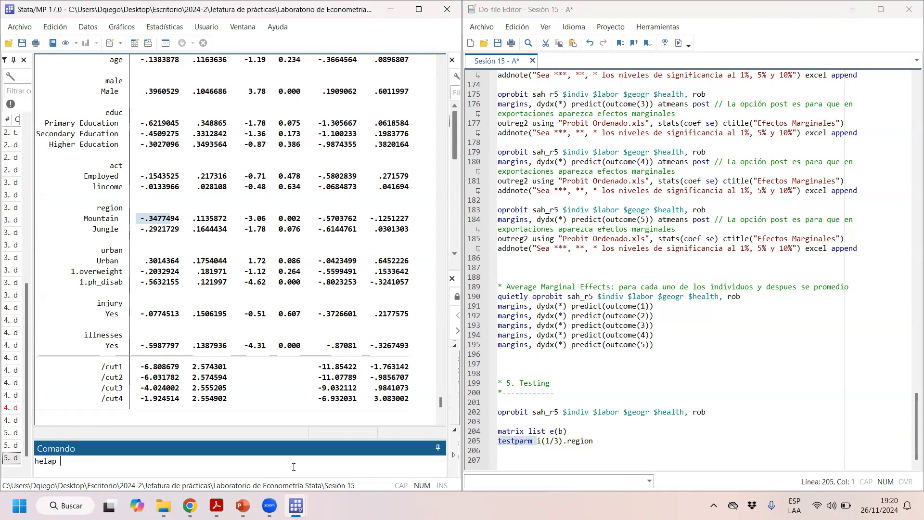
{"action": "key", "text": "BackSpace"}
{"action": "key", "text": "BackSpace"}
{"action": "type", "text": "p"}
{"action": "key", "text": "ctrl+v"}
{"action": "key", "text": "Return"}
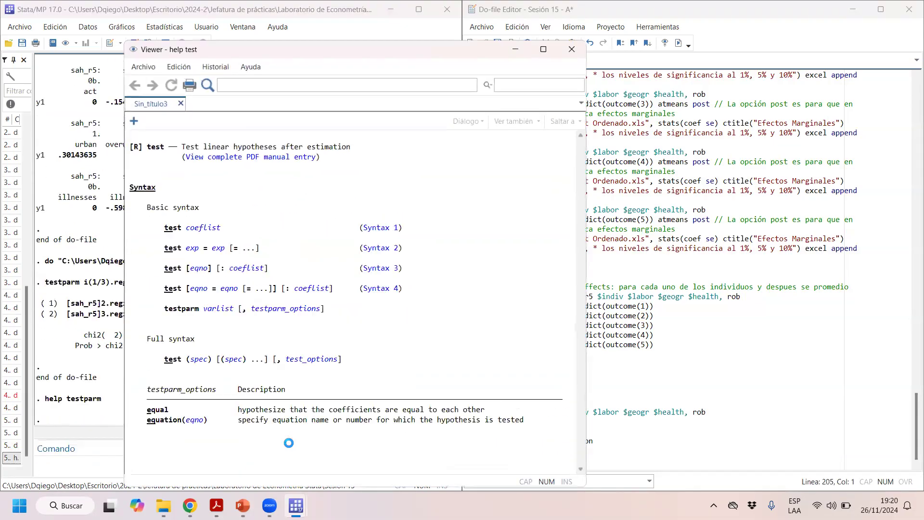
Go through the four basic syntax forms of test in the help page, and close the help viewer.
{"action": "left_click_drag", "start_coordinate": [352, 148], "coordinate": [273, 151]}
{"action": "left_click", "coordinate": [250, 145]}
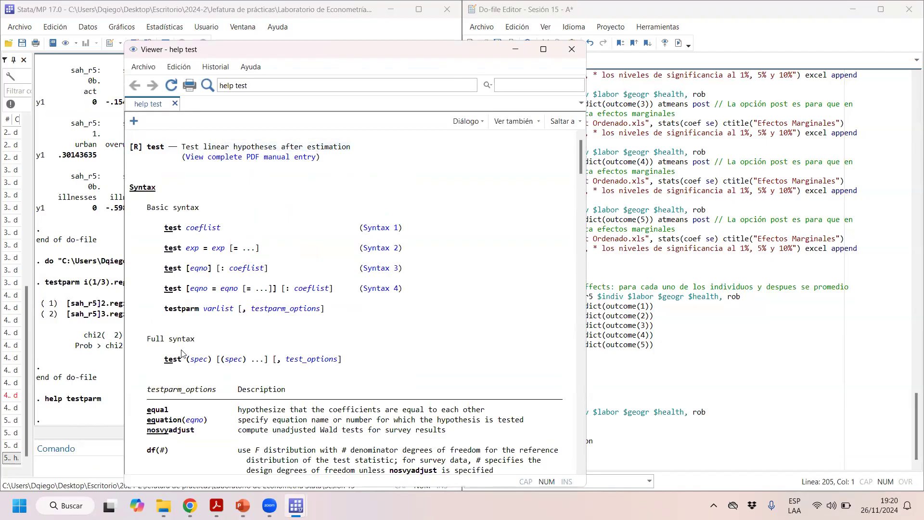
{"action": "left_click_drag", "start_coordinate": [402, 229], "coordinate": [168, 235]}
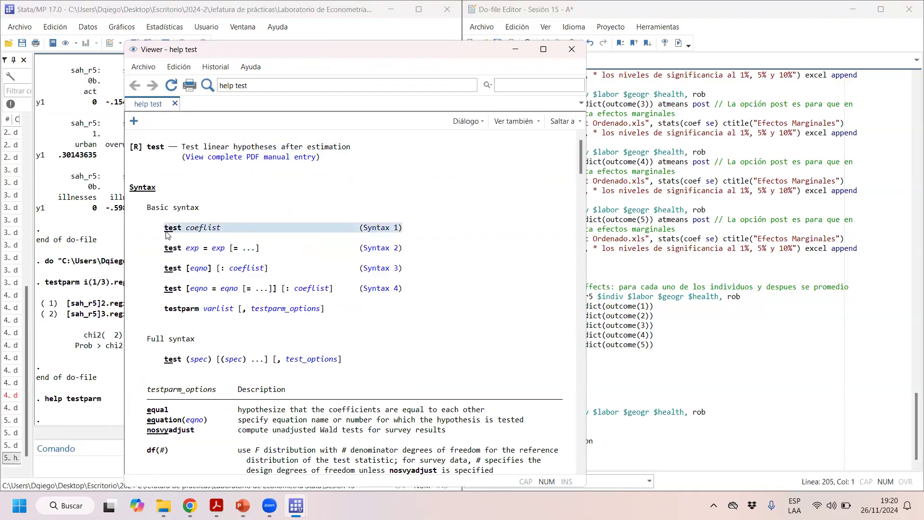
{"action": "left_click", "coordinate": [254, 231]}
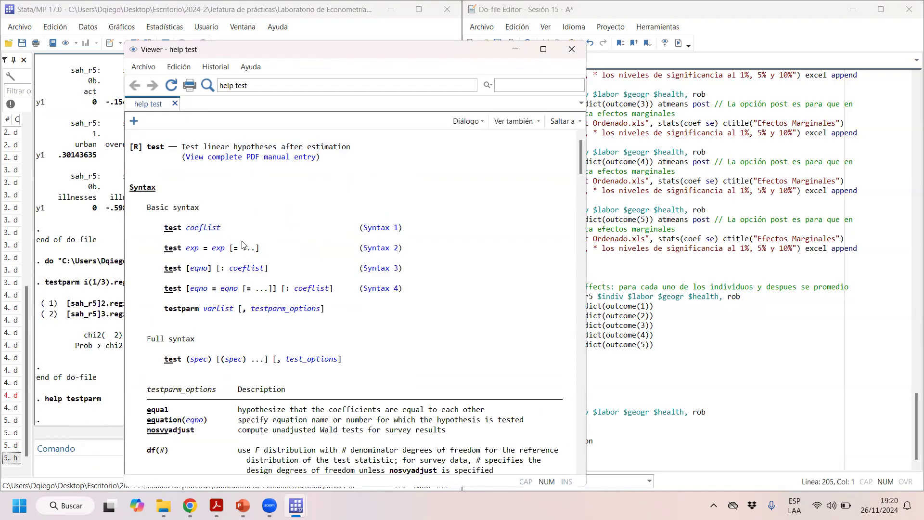
{"action": "left_click_drag", "start_coordinate": [253, 230], "coordinate": [287, 247]}
{"action": "left_click", "coordinate": [147, 245]}
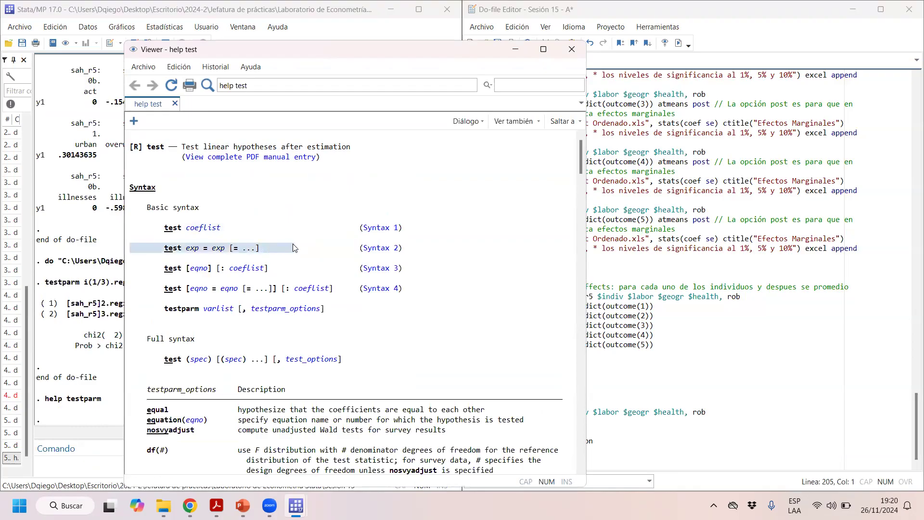
{"action": "left_click_drag", "start_coordinate": [156, 270], "coordinate": [288, 269]}
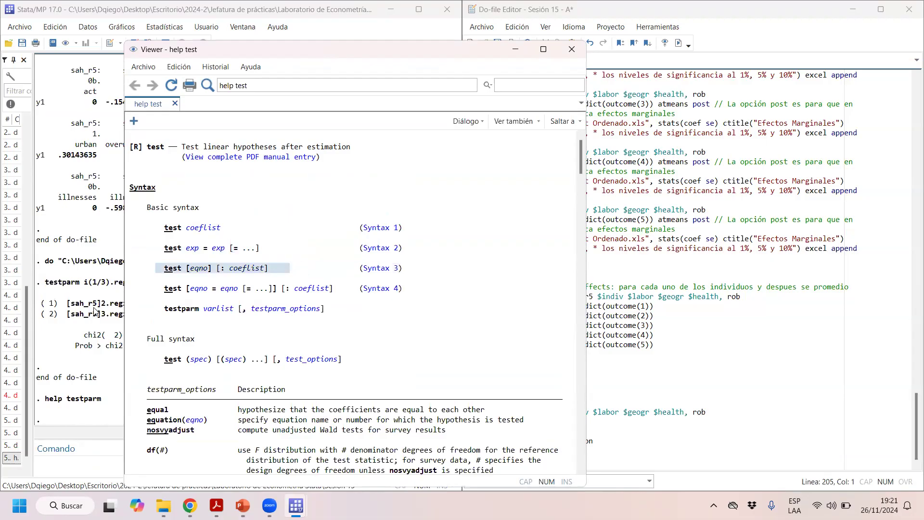
{"action": "left_click_drag", "start_coordinate": [143, 289], "coordinate": [399, 295]}
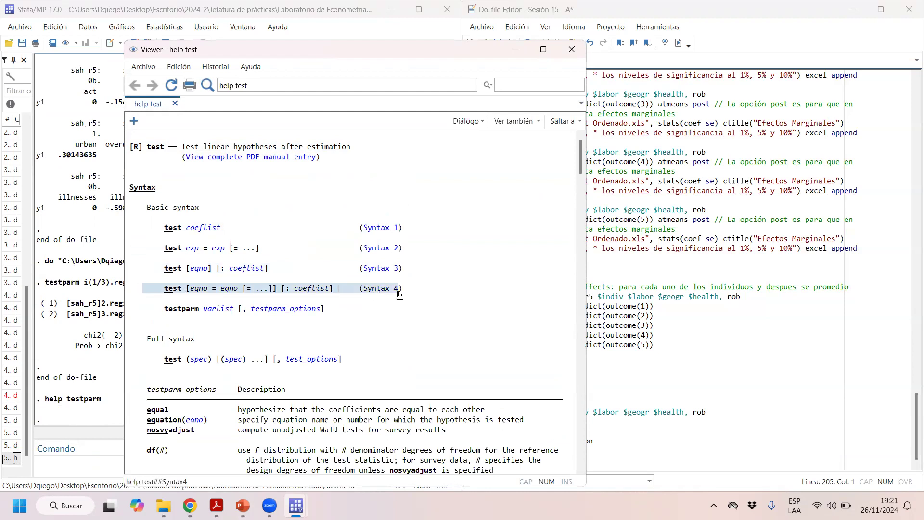
{"action": "left_click", "coordinate": [572, 49]}
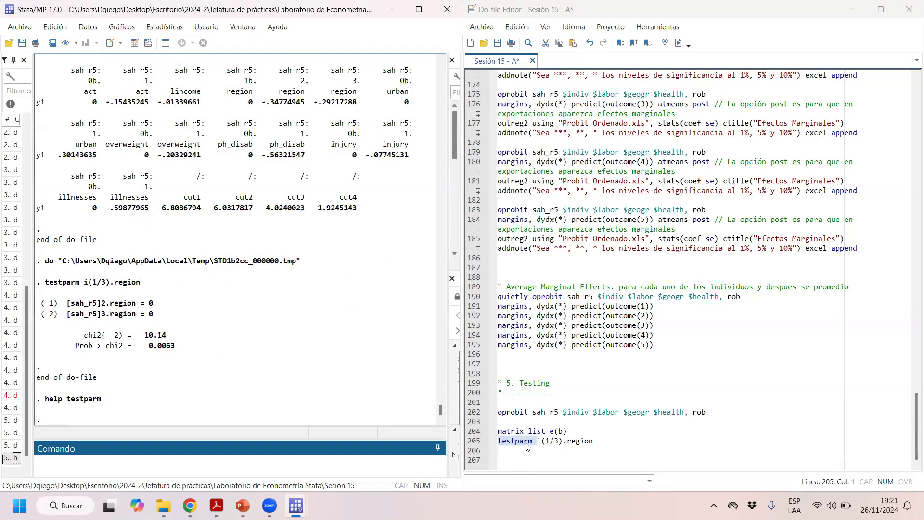
Rerun testparm i(1/3).region and examine the two region hypotheses and the Prob > chi2 line in the output.
{"action": "left_click", "coordinate": [602, 438]}
{"action": "left_click_drag", "start_coordinate": [602, 439], "coordinate": [540, 442]}
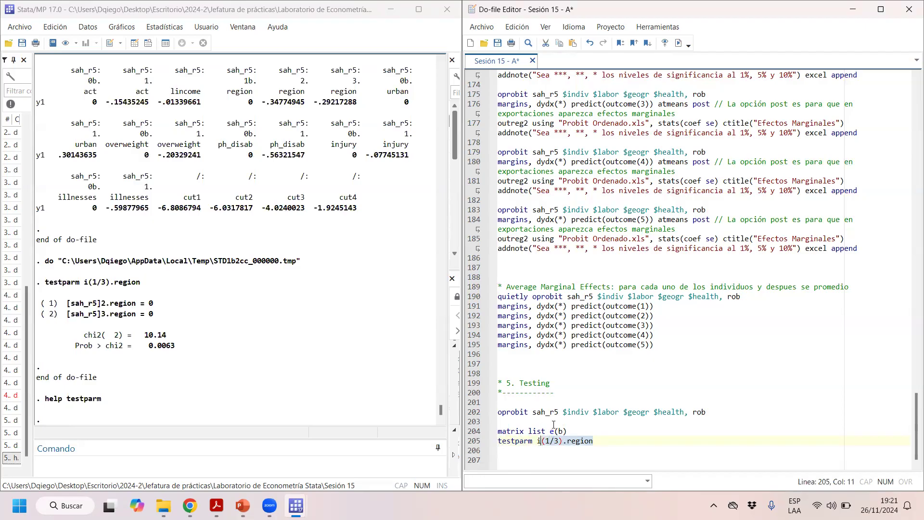
{"action": "left_click", "coordinate": [678, 43]}
{"action": "left_click_drag", "start_coordinate": [153, 335], "coordinate": [24, 311]}
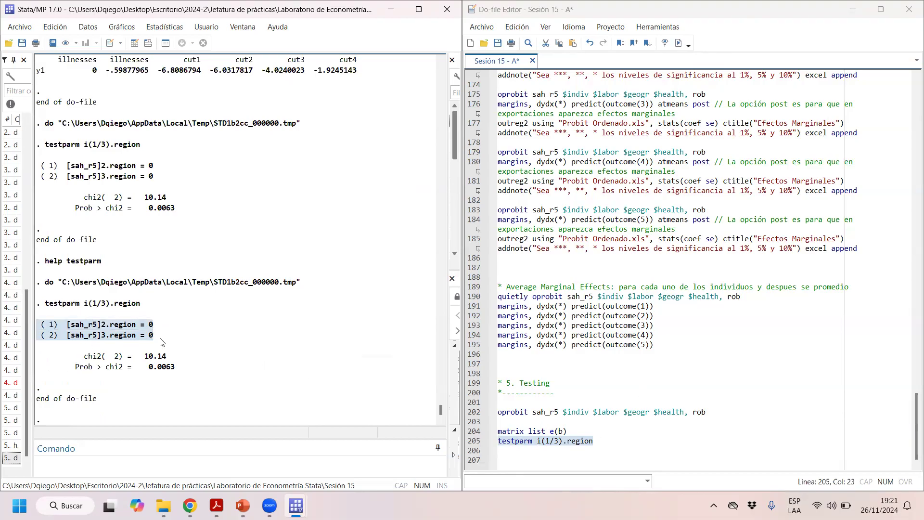
{"action": "left_click", "coordinate": [181, 329]}
{"action": "left_click_drag", "start_coordinate": [182, 332], "coordinate": [39, 336]}
{"action": "left_click", "coordinate": [188, 360]}
{"action": "left_click_drag", "start_coordinate": [206, 370], "coordinate": [60, 373]}
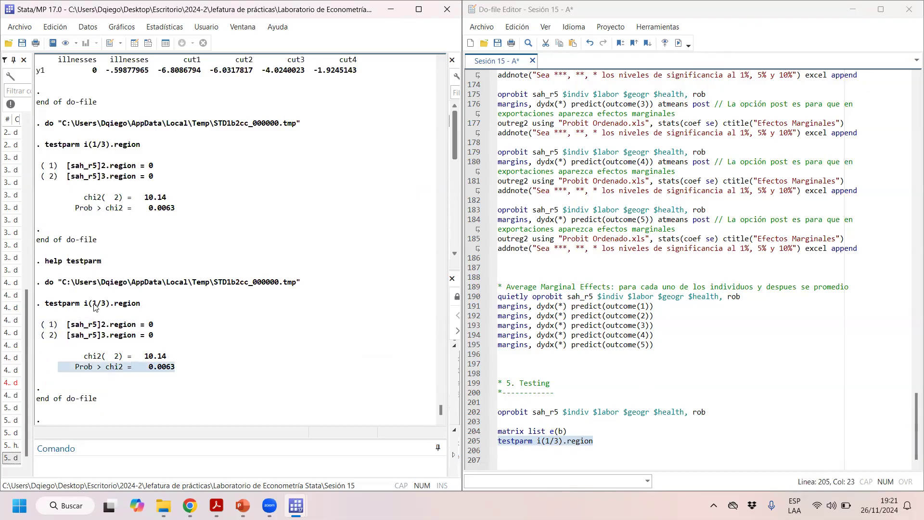
{"action": "left_click", "coordinate": [138, 340]}
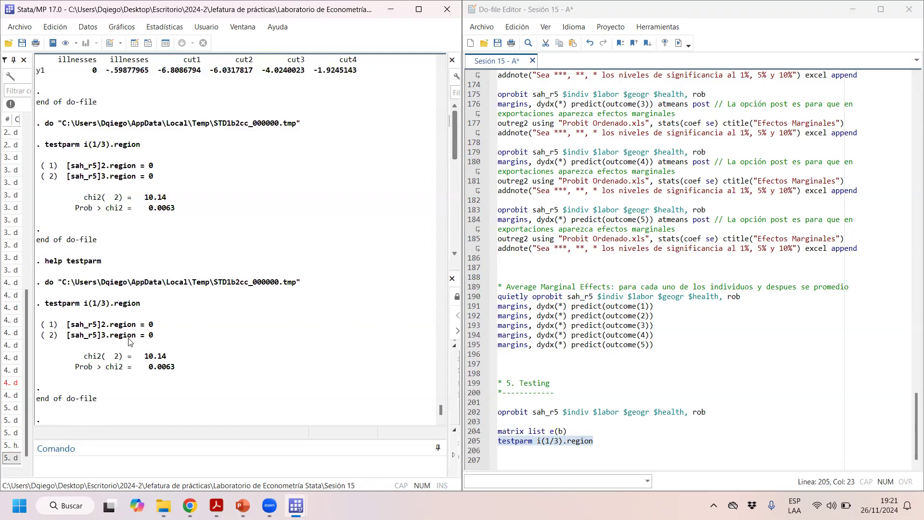
Bring up the testparm documentation again with the abbreviated command h testparm.
{"action": "left_click", "coordinate": [536, 441]}
{"action": "left_click_drag", "start_coordinate": [536, 441], "coordinate": [499, 441]}
{"action": "right_click", "coordinate": [510, 442]}
{"action": "left_click", "coordinate": [539, 377]}
{"action": "left_click", "coordinate": [294, 476]}
{"action": "type", "text": "h"}
{"action": "key", "text": "ctrl+v"}
{"action": "key", "text": "Return"}
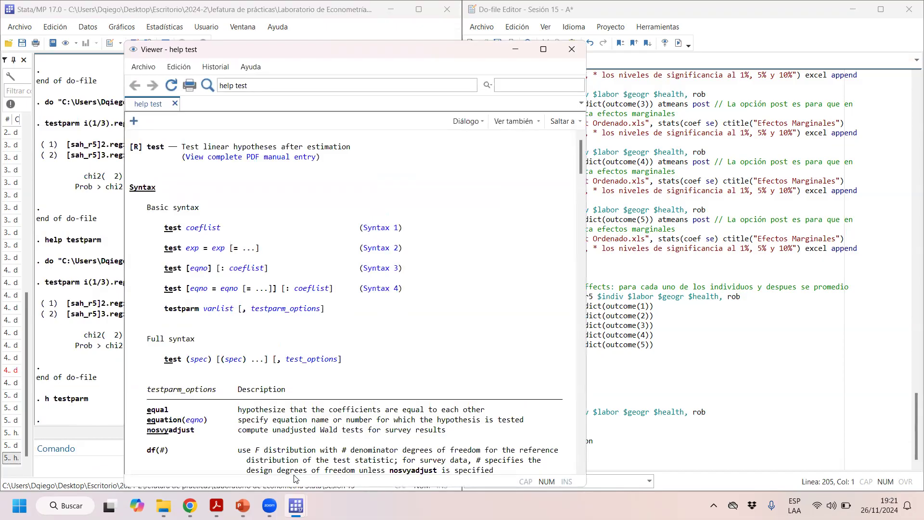
Maximize the help viewer, review test Syntax 1 through Syntax 4 one by one, and close it.
{"action": "left_click", "coordinate": [543, 49]}
{"action": "left_click_drag", "start_coordinate": [300, 245], "coordinate": [3, 178]}
{"action": "left_click_drag", "start_coordinate": [129, 186], "coordinate": [1, 179]}
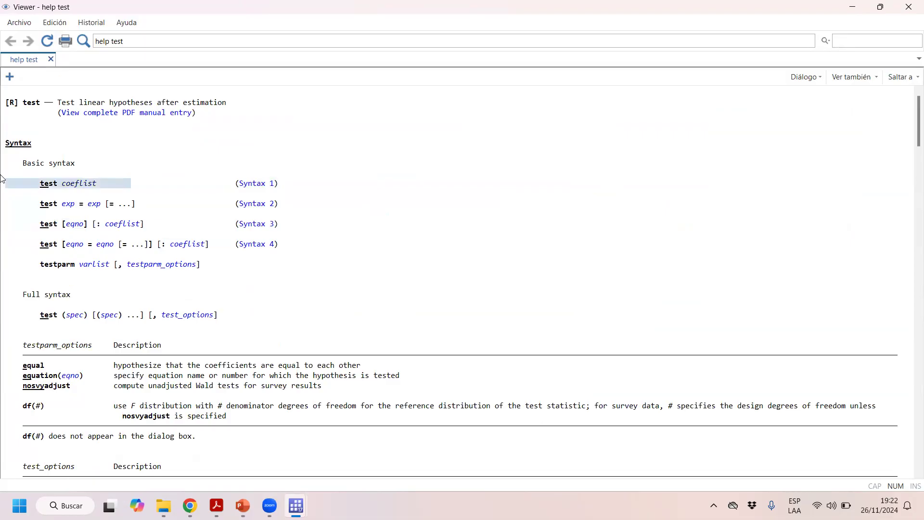
{"action": "left_click_drag", "start_coordinate": [176, 204], "coordinate": [1, 199]}
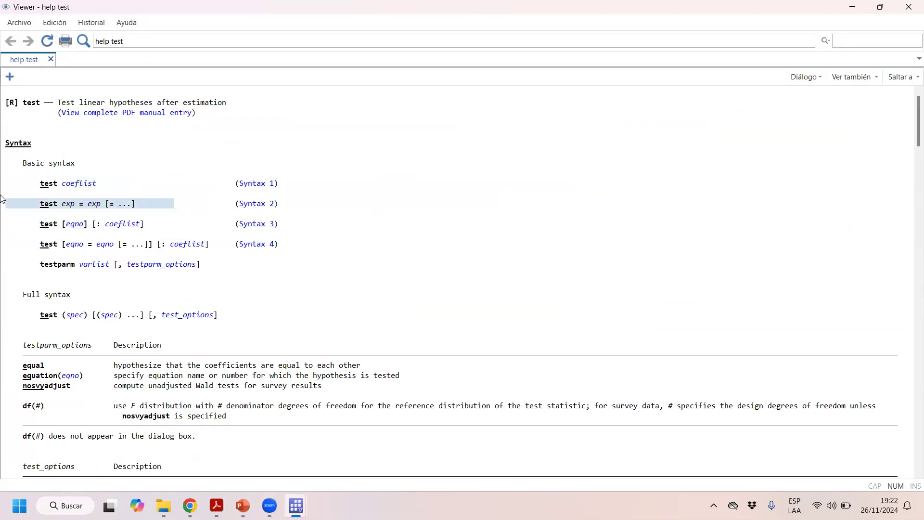
{"action": "left_click_drag", "start_coordinate": [161, 225], "coordinate": [20, 226]}
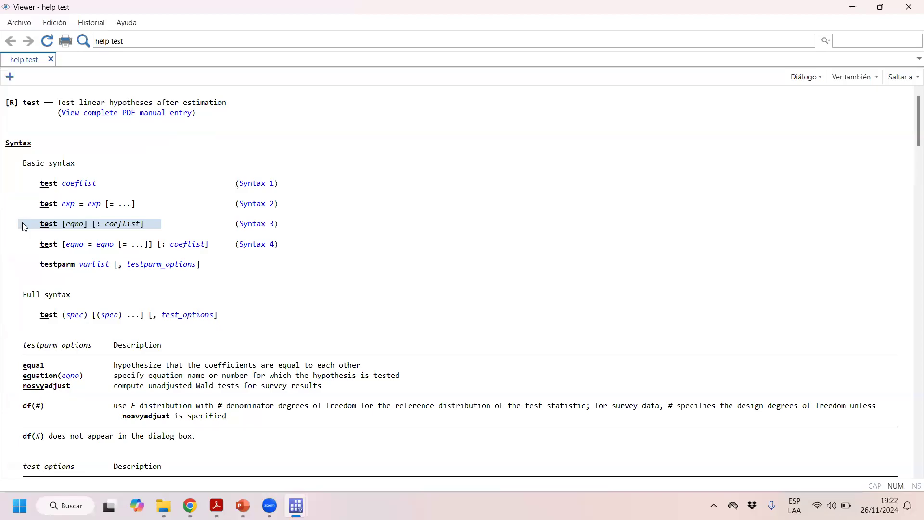
{"action": "left_click_drag", "start_coordinate": [27, 246], "coordinate": [248, 250]}
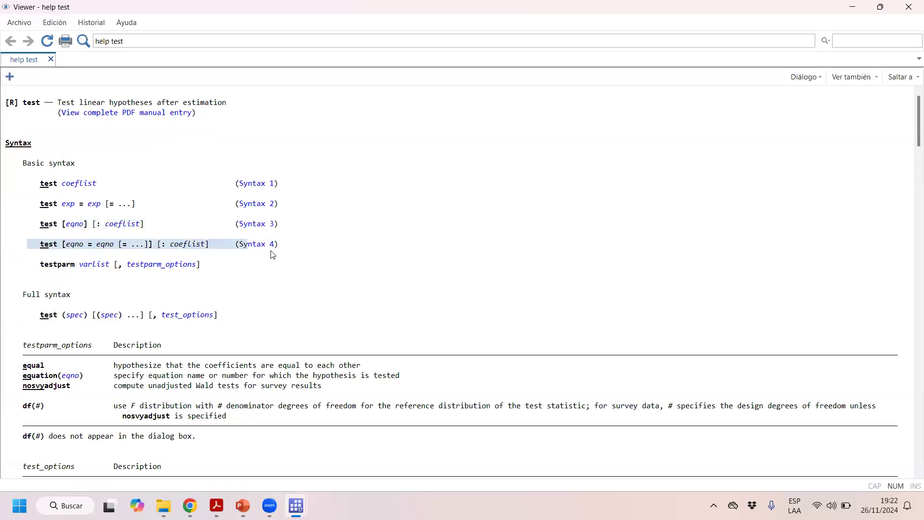
{"action": "left_click", "coordinate": [909, 7]}
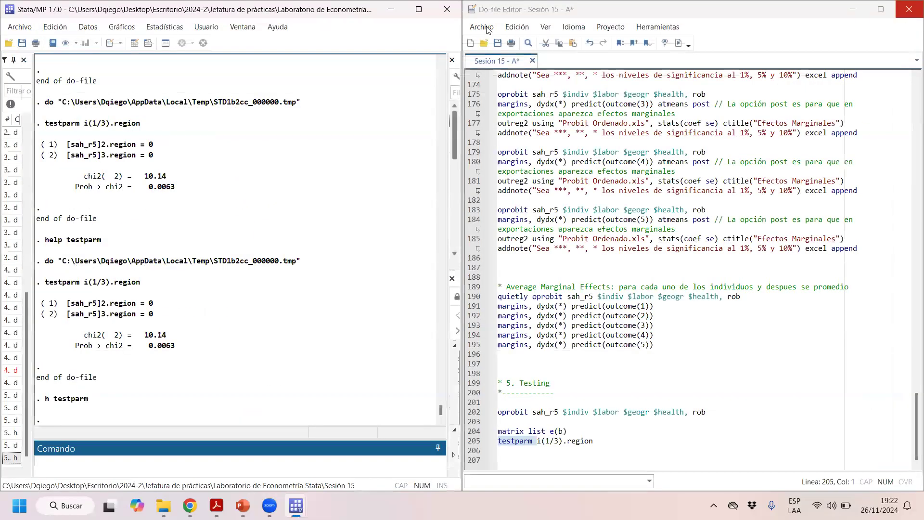
Save the Sesión 15 - A do-file and open the Sesión 15 - B do-file alongside it.
{"action": "left_click", "coordinate": [498, 43]}
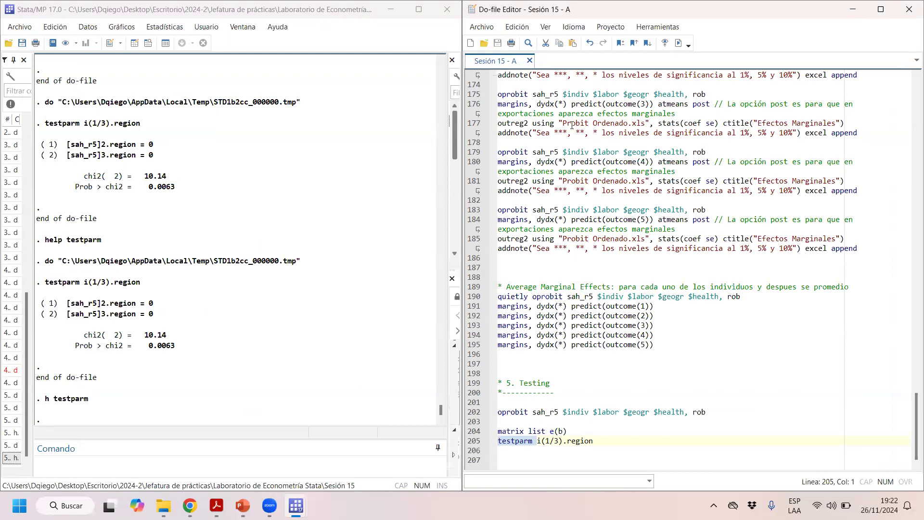
{"action": "left_click", "coordinate": [410, 27]}
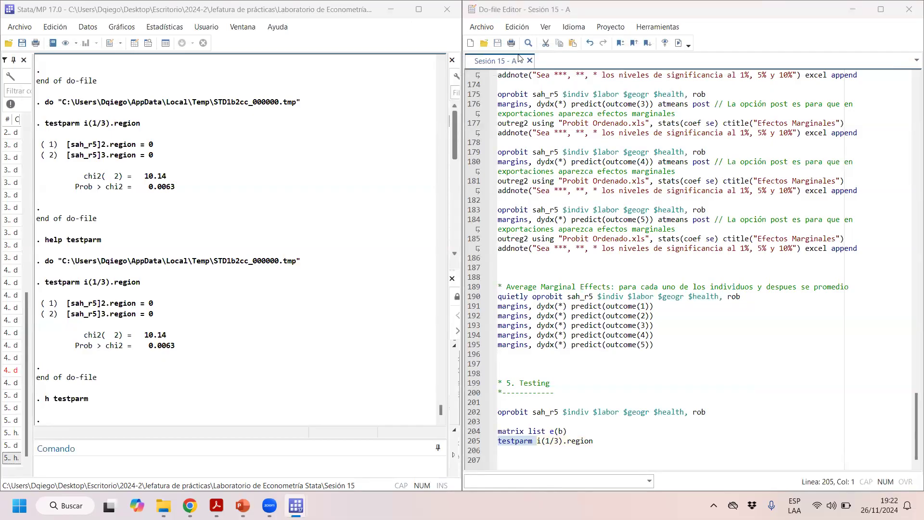
{"action": "left_click", "coordinate": [484, 41]}
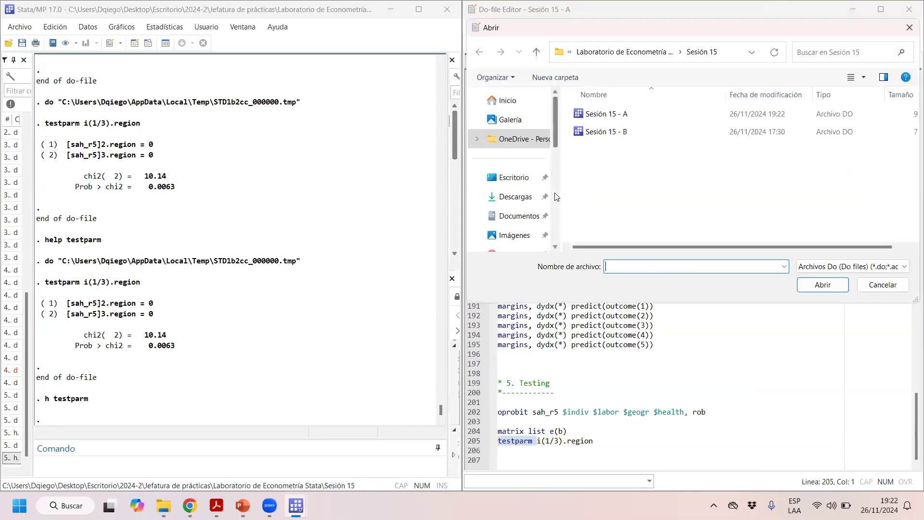
{"action": "double_click", "coordinate": [612, 133]}
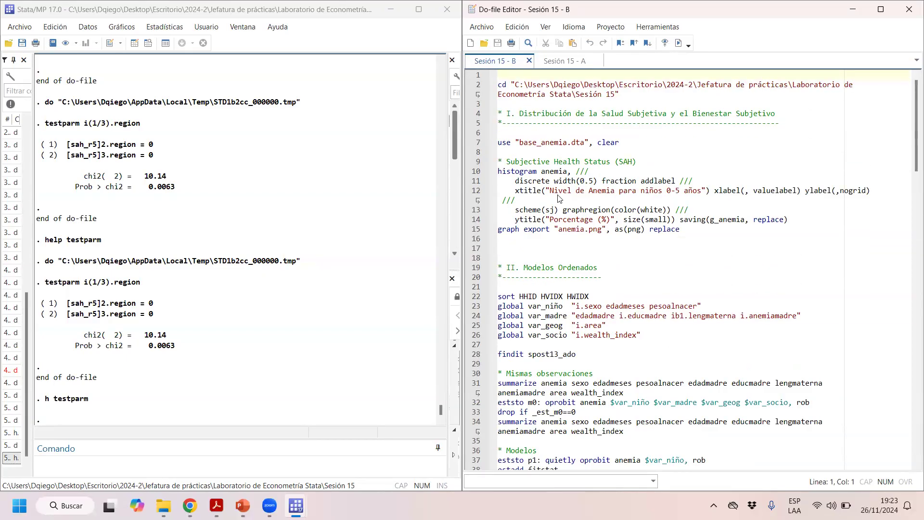
Skim the anemia do-file down to its Average Marginal Effects section, and return to the first line.
{"action": "scroll", "coordinate": [567, 295], "scroll_direction": "down", "scroll_amount": 4}
{"action": "scroll", "coordinate": [566, 294], "scroll_direction": "down", "scroll_amount": 20}
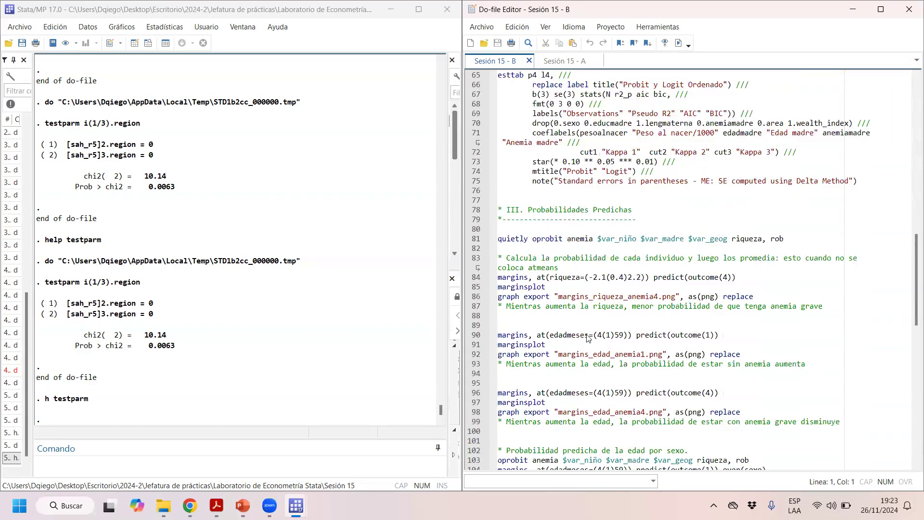
{"action": "scroll", "coordinate": [591, 323], "scroll_direction": "down", "scroll_amount": 13}
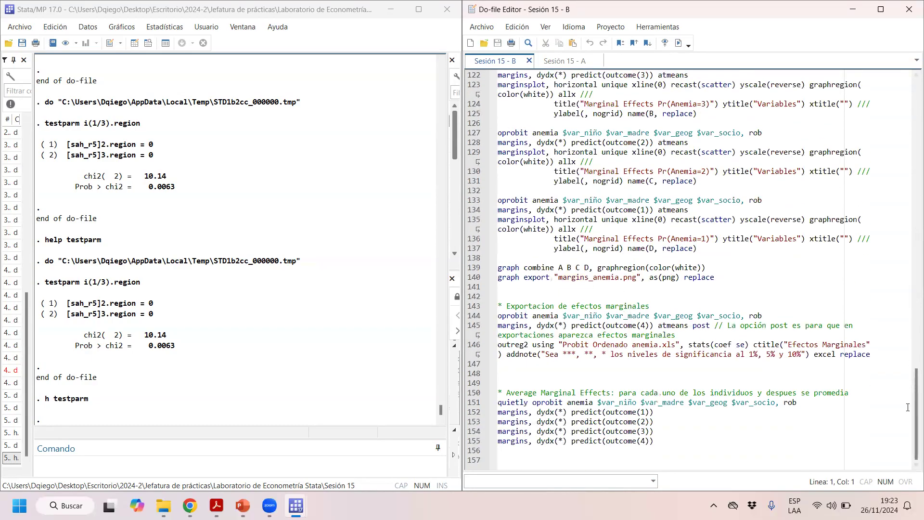
{"action": "left_click_drag", "start_coordinate": [911, 411], "coordinate": [911, 120]}
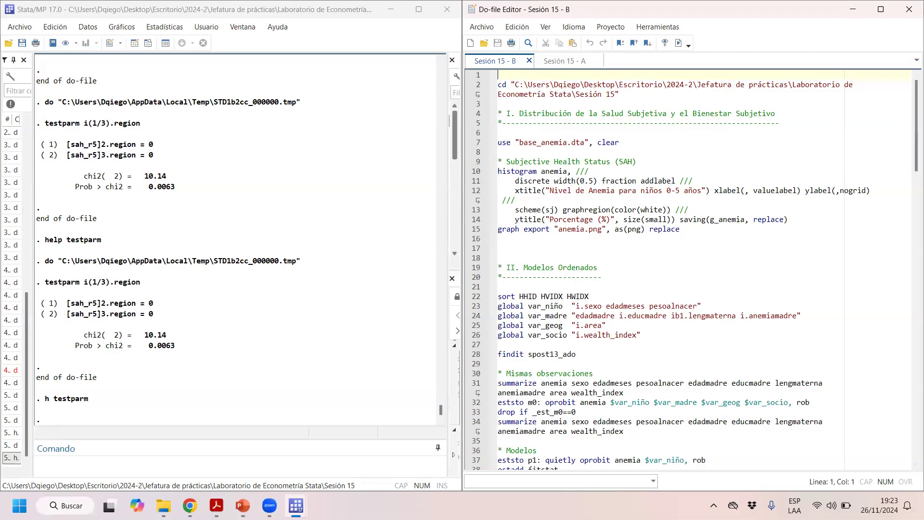
Switch to Chrome, search the web for dhs survey, and open the DHS Program website, dismissing the translation offer.
{"action": "left_click", "coordinate": [216, 505]}
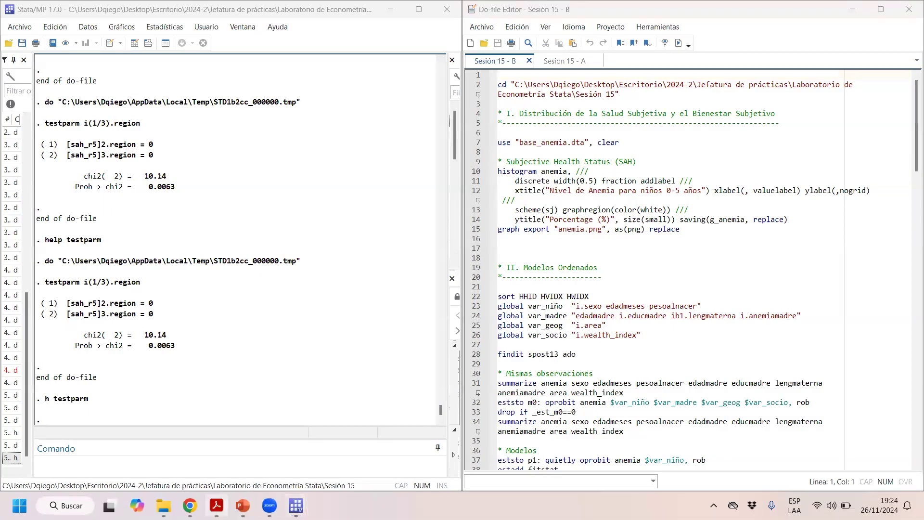
{"action": "left_click", "coordinate": [190, 506]}
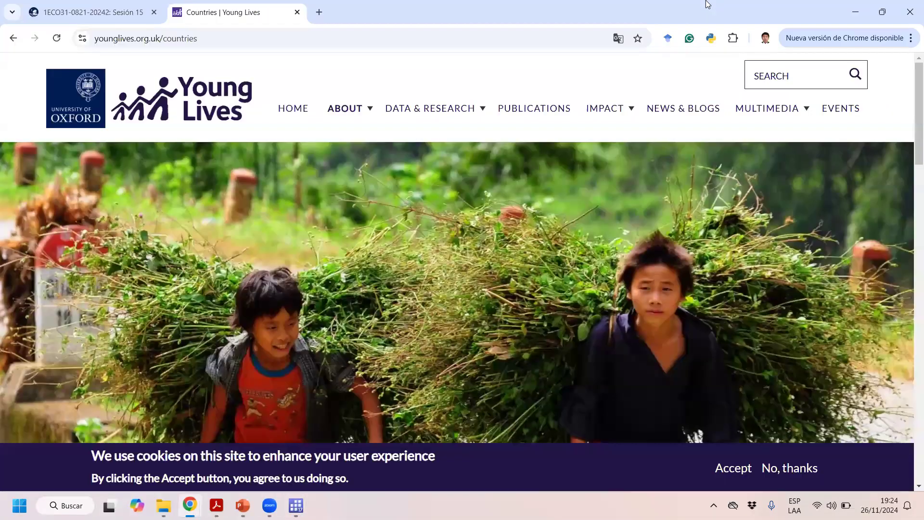
{"action": "left_click", "coordinate": [190, 42]}
{"action": "type", "text": "dhs survey"}
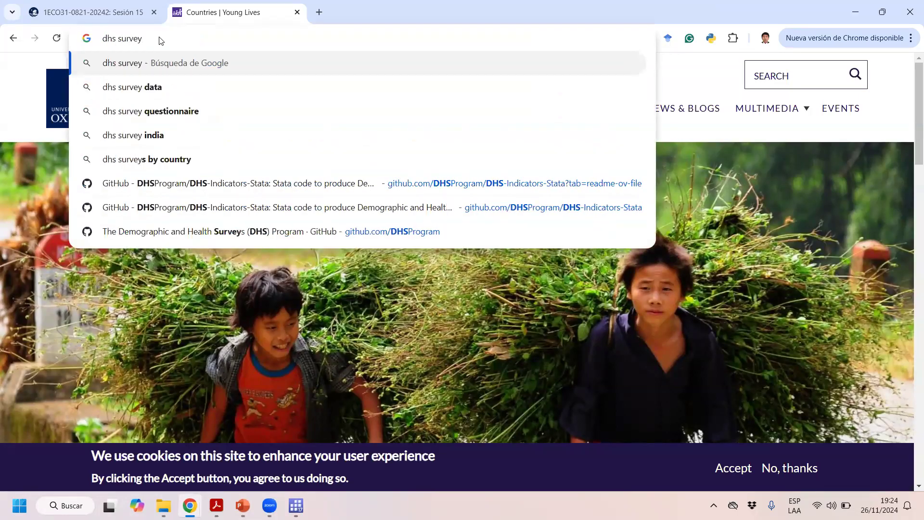
{"action": "key", "text": "Return"}
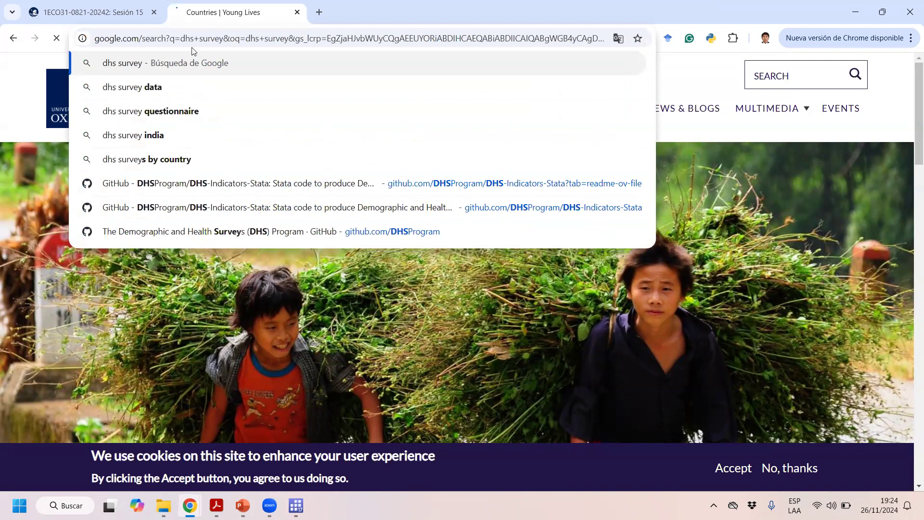
{"action": "left_click", "coordinate": [223, 185]}
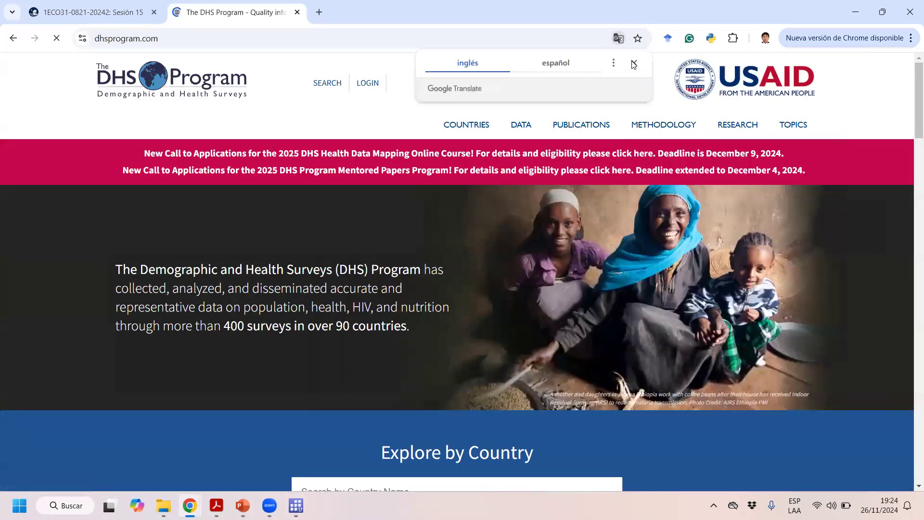
{"action": "left_click", "coordinate": [633, 65]}
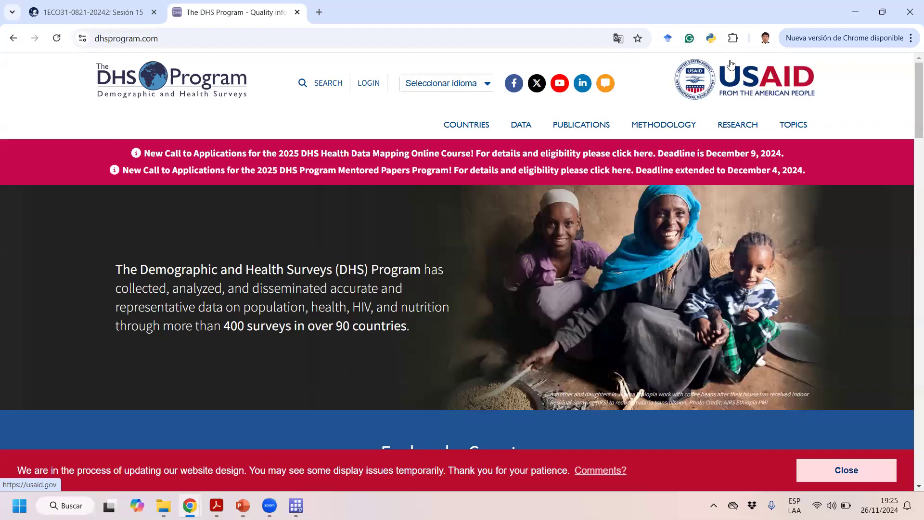
{"action": "mouse_move", "coordinate": [499, 132]}
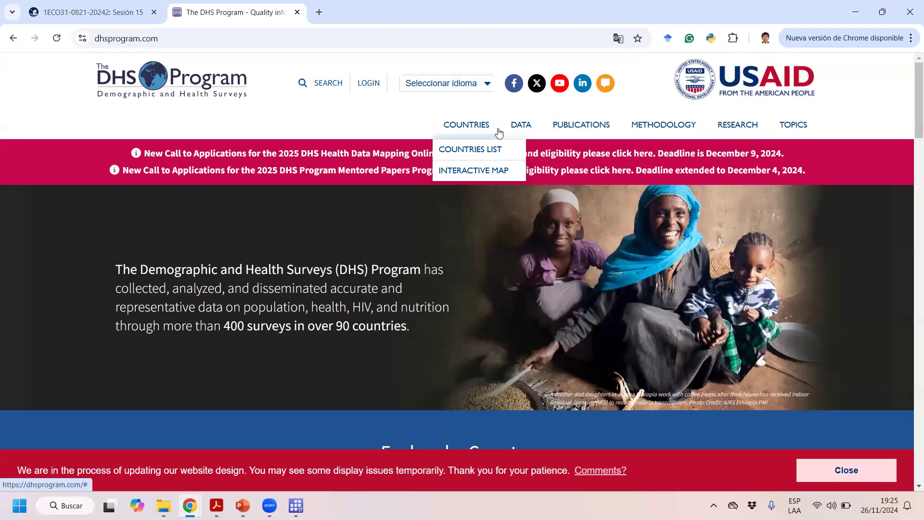
{"action": "mouse_move", "coordinate": [537, 134]}
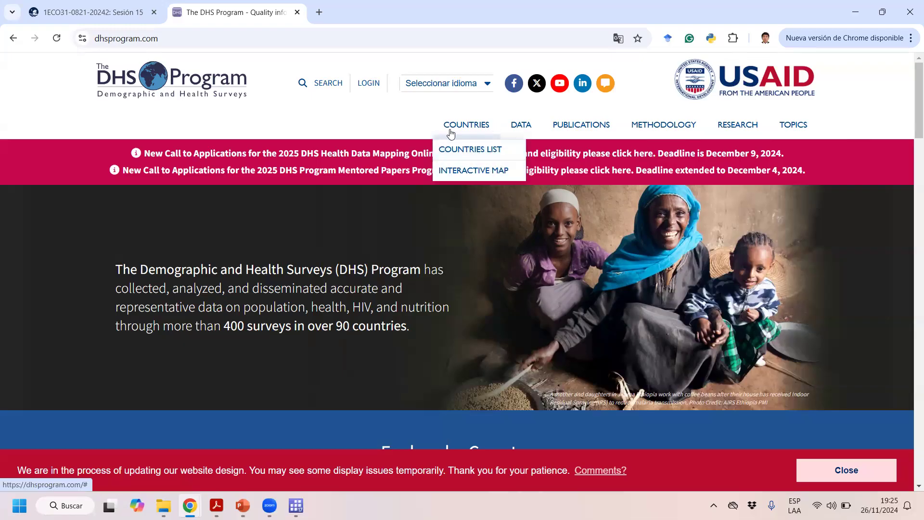
Open the DHS Program's countries list and look through it by region, from Sub-Saharan Africa to Latin America & Caribbean.
{"action": "left_click", "coordinate": [483, 149]}
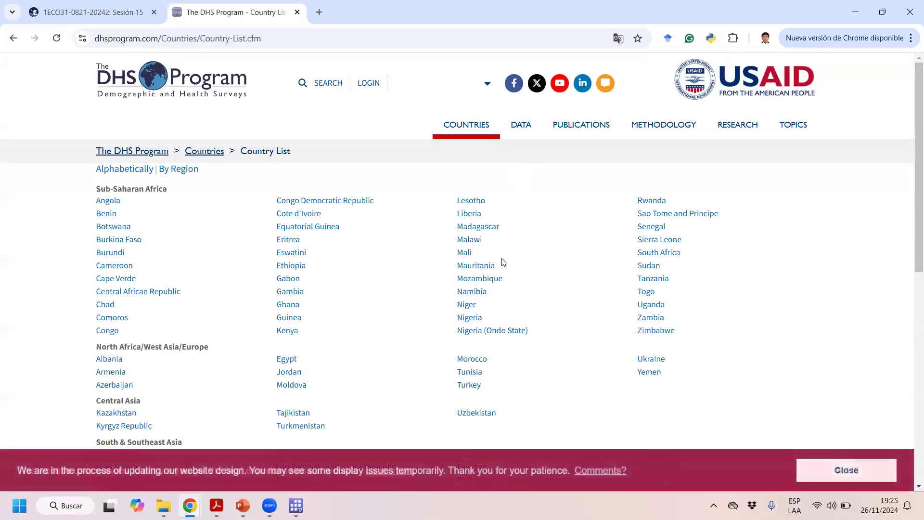
{"action": "scroll", "coordinate": [199, 203], "scroll_direction": "down", "scroll_amount": 3}
{"action": "scroll", "coordinate": [199, 203], "scroll_direction": "down", "scroll_amount": 3}
{"action": "scroll", "coordinate": [58, 413], "scroll_direction": "up", "scroll_amount": 2}
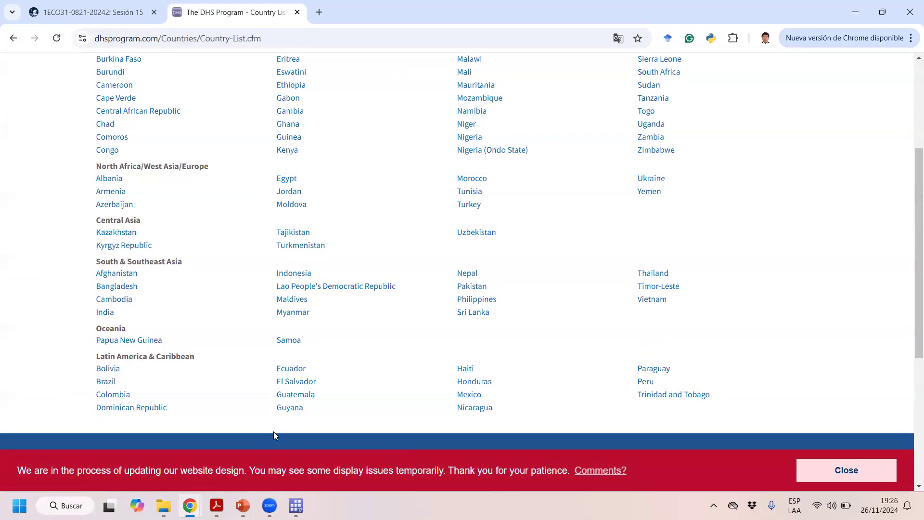
{"action": "scroll", "coordinate": [621, 267], "scroll_direction": "up", "scroll_amount": 3}
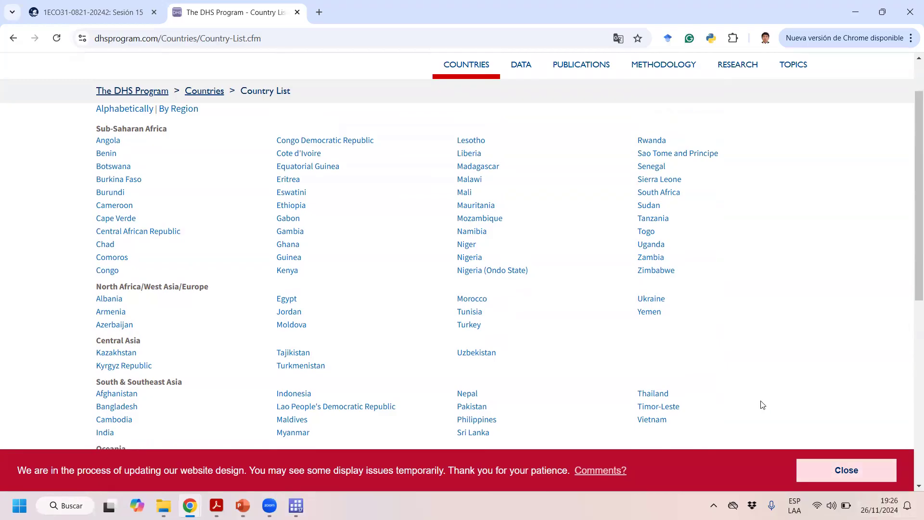
{"action": "scroll", "coordinate": [761, 380], "scroll_direction": "down", "scroll_amount": 3}
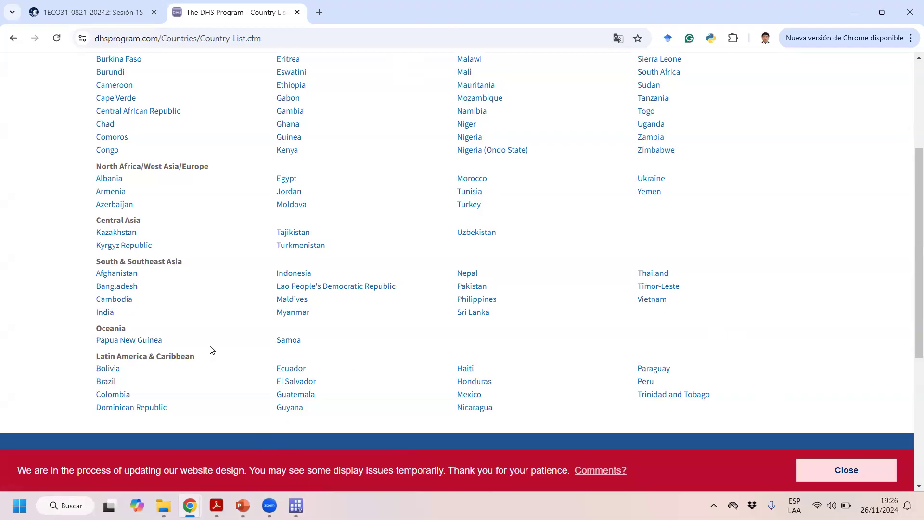
{"action": "scroll", "coordinate": [515, 289], "scroll_direction": "up", "scroll_amount": 4}
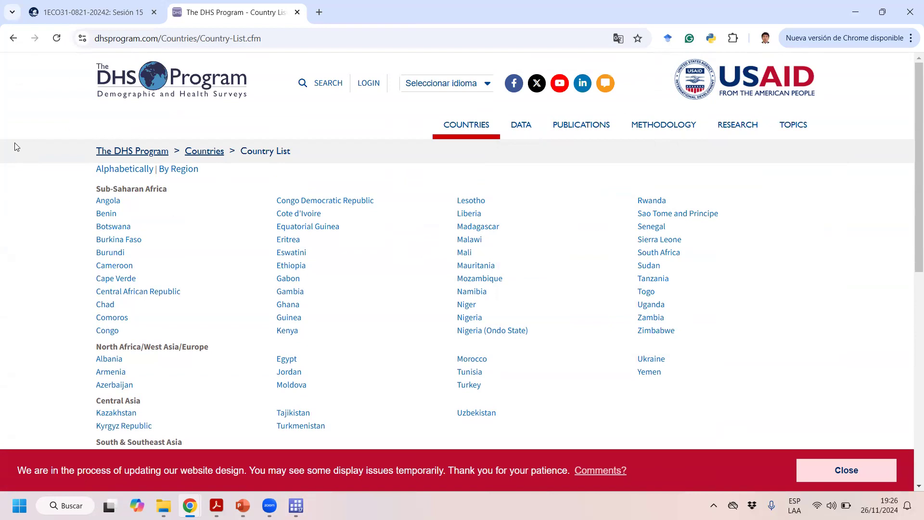
{"action": "scroll", "coordinate": [193, 243], "scroll_direction": "down", "scroll_amount": 2}
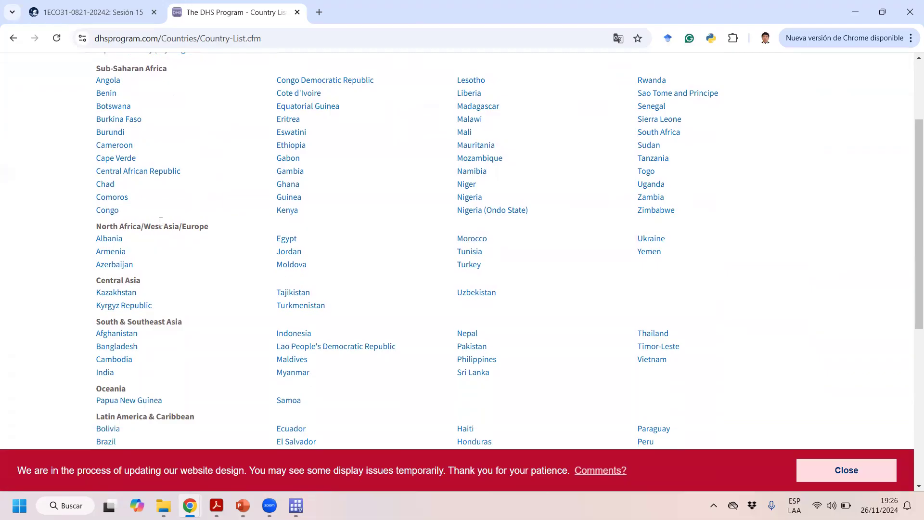
{"action": "scroll", "coordinate": [162, 223], "scroll_direction": "up", "scroll_amount": 3}
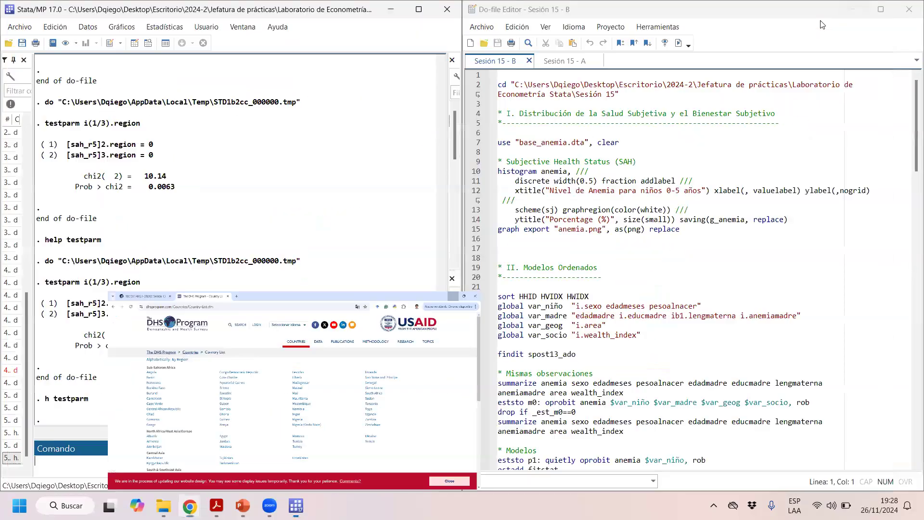
Return to Stata and run the Sesión 15 - B lines that set the working directory and load base_anemia.dta.
{"action": "left_click", "coordinate": [855, 12]}
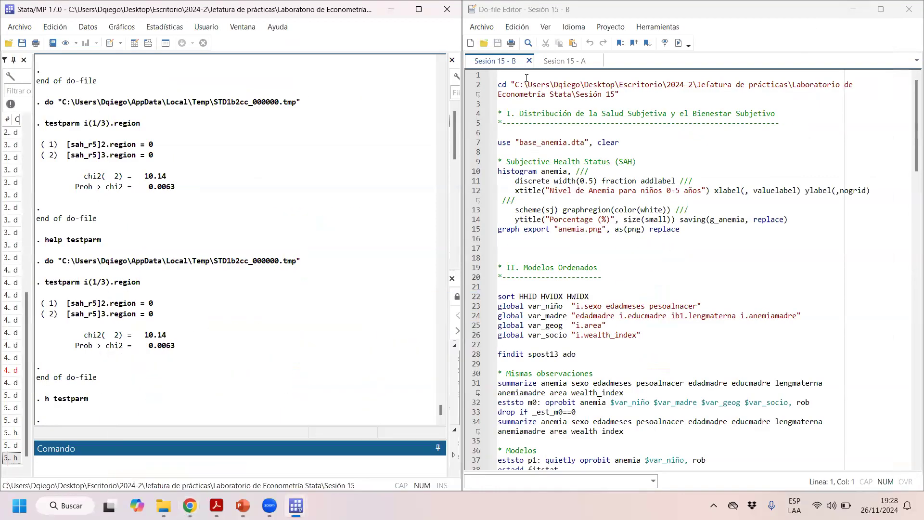
{"action": "left_click_drag", "start_coordinate": [522, 78], "coordinate": [626, 143]}
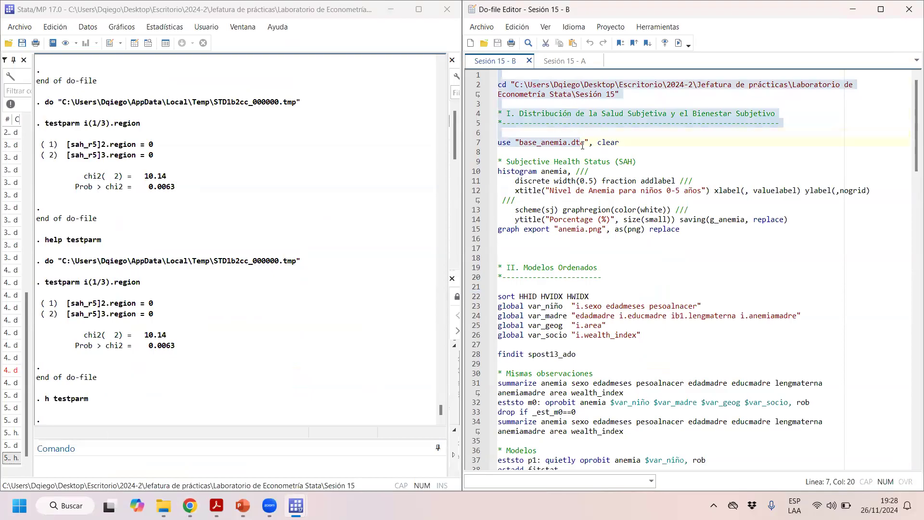
{"action": "left_click", "coordinate": [679, 43]}
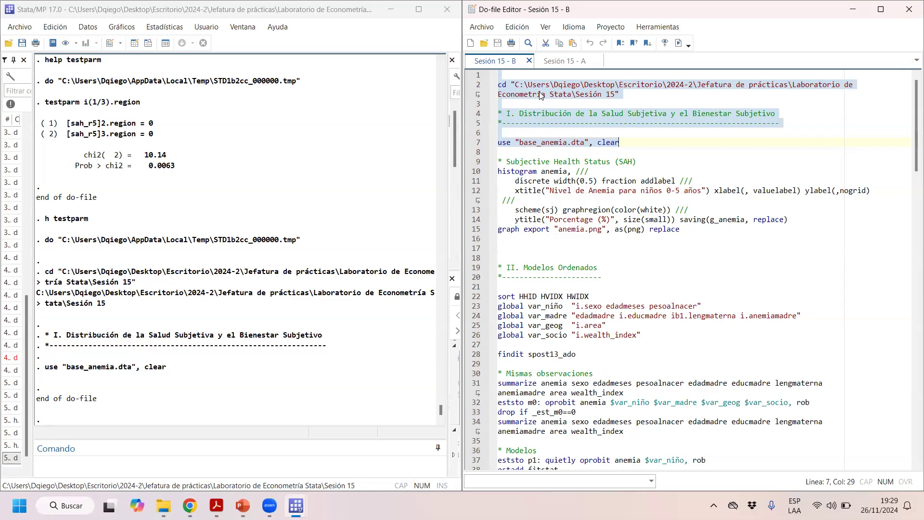
Run the anemia histogram block with saving(g_anemia, replace), view the graph, generate it once more, and close it.
{"action": "left_click_drag", "start_coordinate": [538, 172], "coordinate": [609, 220]}
{"action": "left_click", "coordinate": [679, 43]}
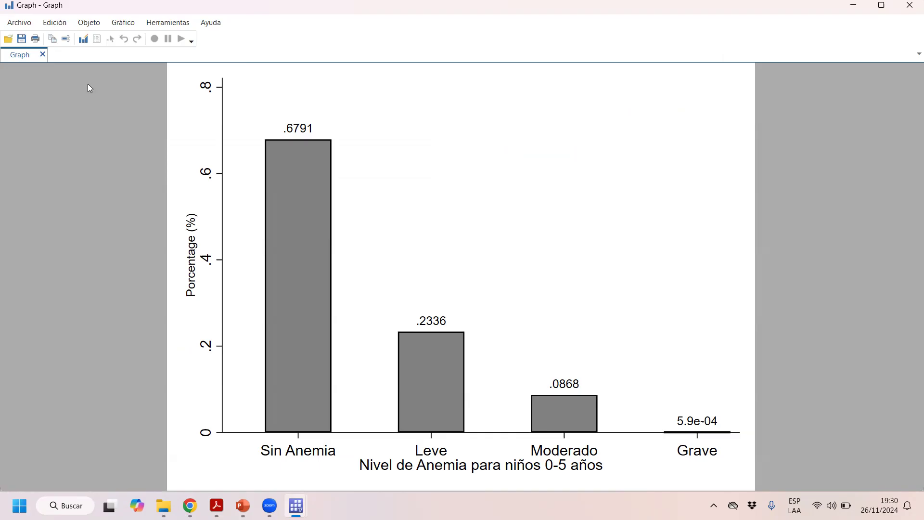
{"action": "left_click", "coordinate": [909, 4]}
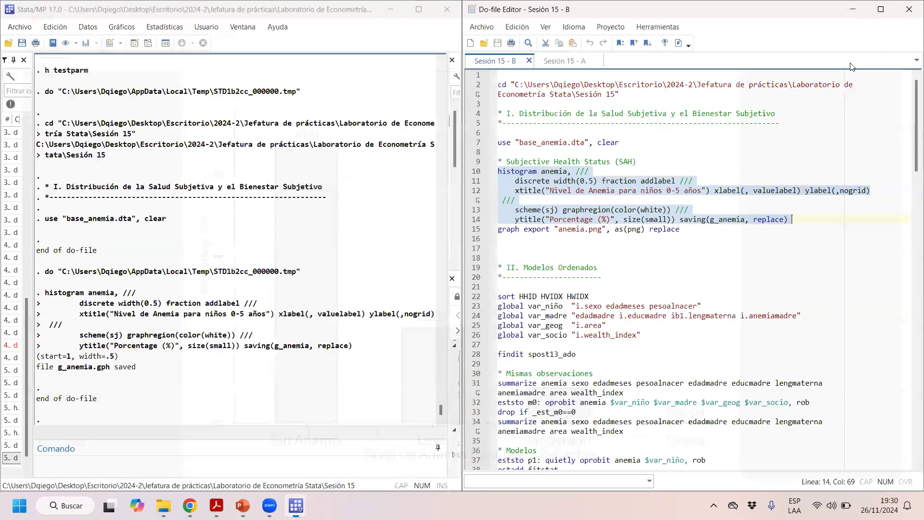
{"action": "left_click", "coordinate": [678, 43]}
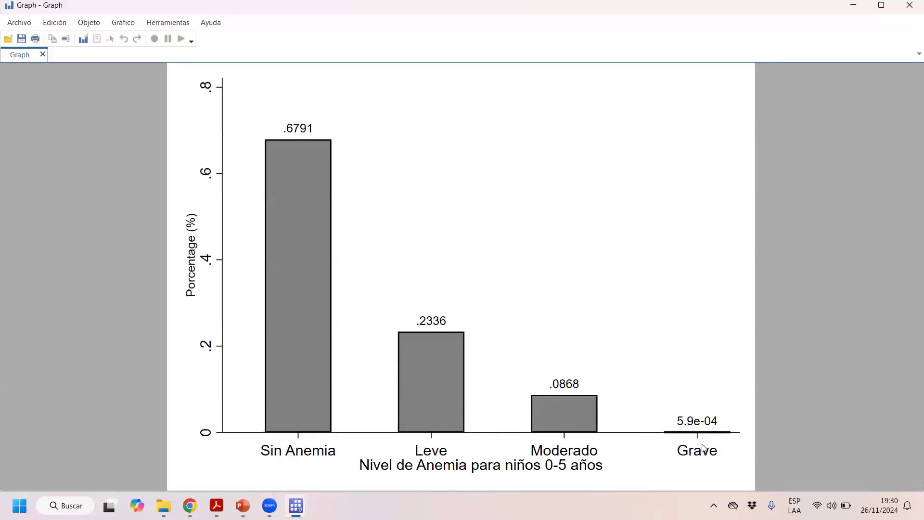
{"action": "left_click", "coordinate": [910, 5]}
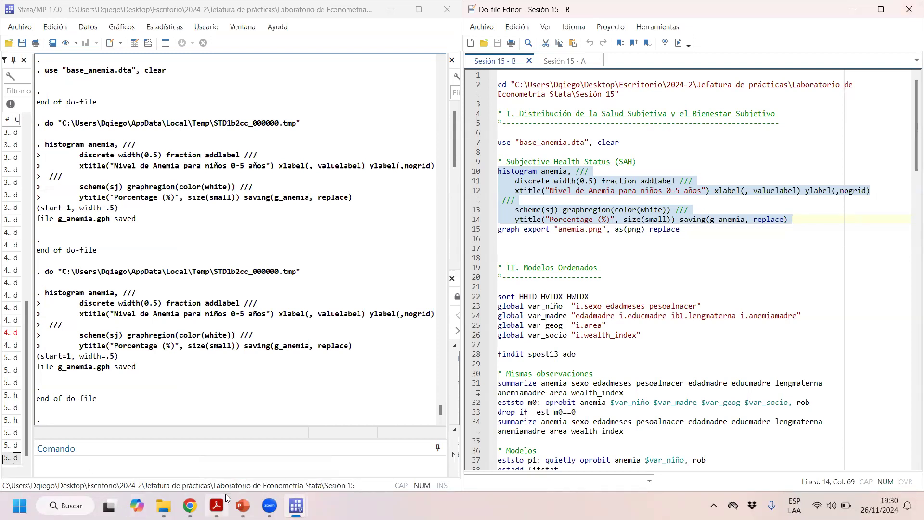
Switch to the Presentation1 slide in PowerPoint beside the Stata results, and deselect the -11.1 text box.
{"action": "mouse_move", "coordinate": [243, 506]}
{"action": "left_click", "coordinate": [250, 449]}
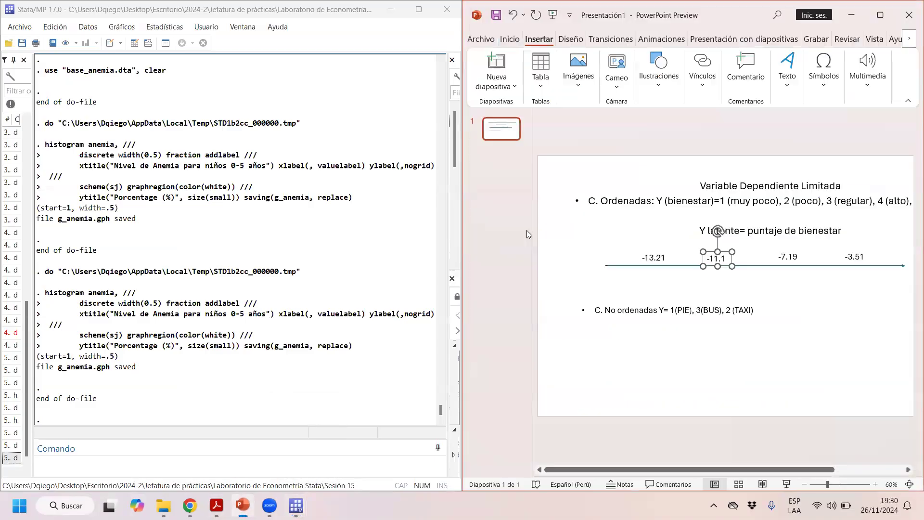
{"action": "left_click", "coordinate": [565, 308]}
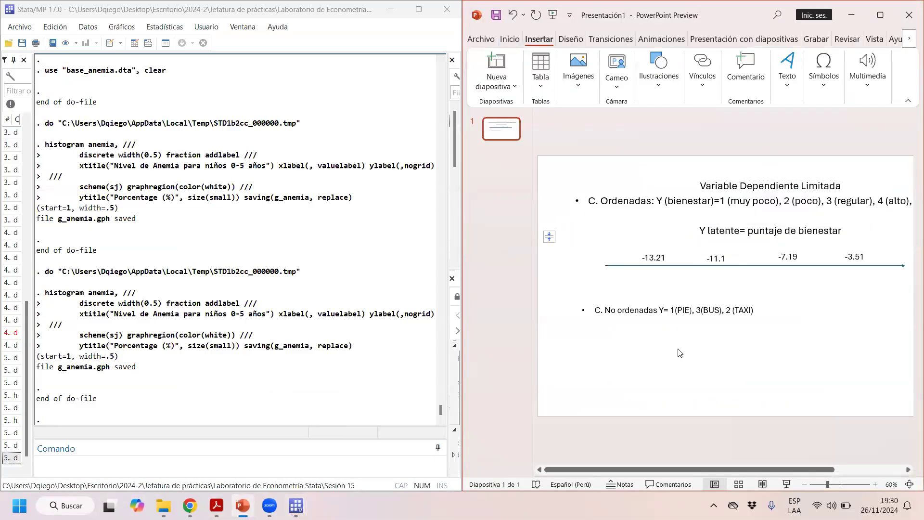
Tabulate the anemia variable in Stata with the command tab anemia.
{"action": "left_click", "coordinate": [196, 465]}
{"action": "type", "text": "tab "}
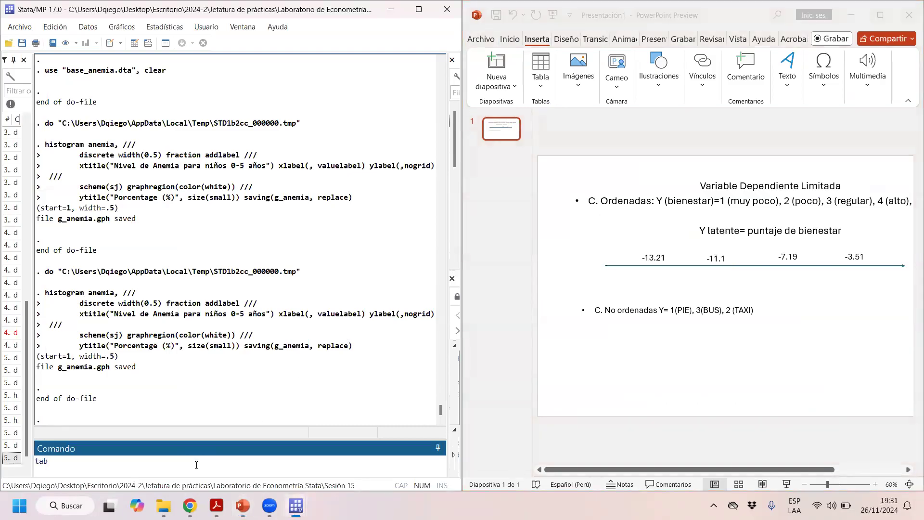
{"action": "type", "text": "anemia"}
{"action": "key", "text": "Return"}
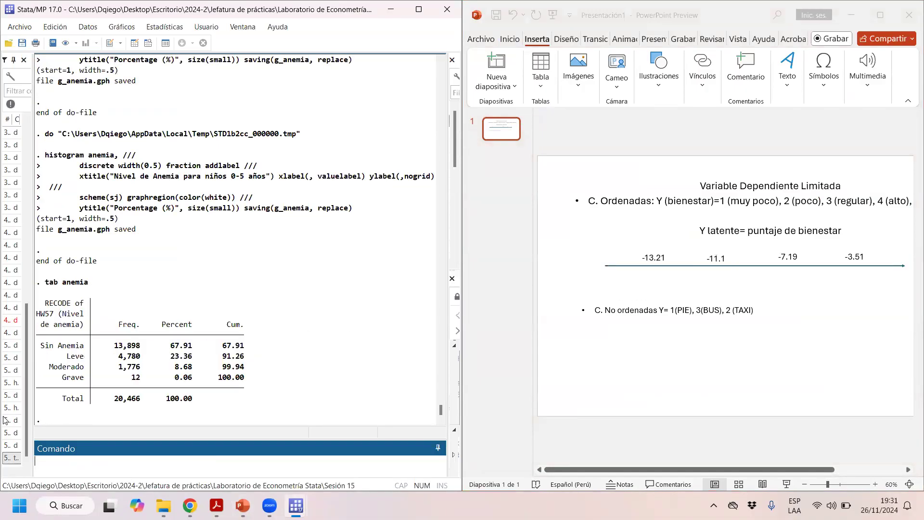
Reuse the tabulation command with the nol option, running tab anemia, nol to list the numeric codes.
{"action": "left_click_drag", "start_coordinate": [92, 288], "coordinate": [47, 284]}
{"action": "key", "text": "ctrl+c"}
{"action": "left_click", "coordinate": [126, 469]}
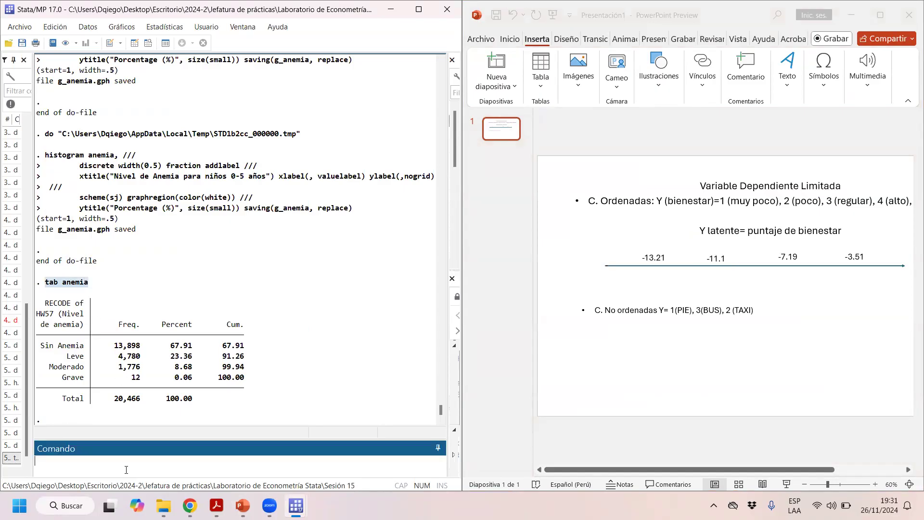
{"action": "key", "text": "ctrl+v"}
{"action": "type", "text": ", nol"}
{"action": "key", "text": "Return"}
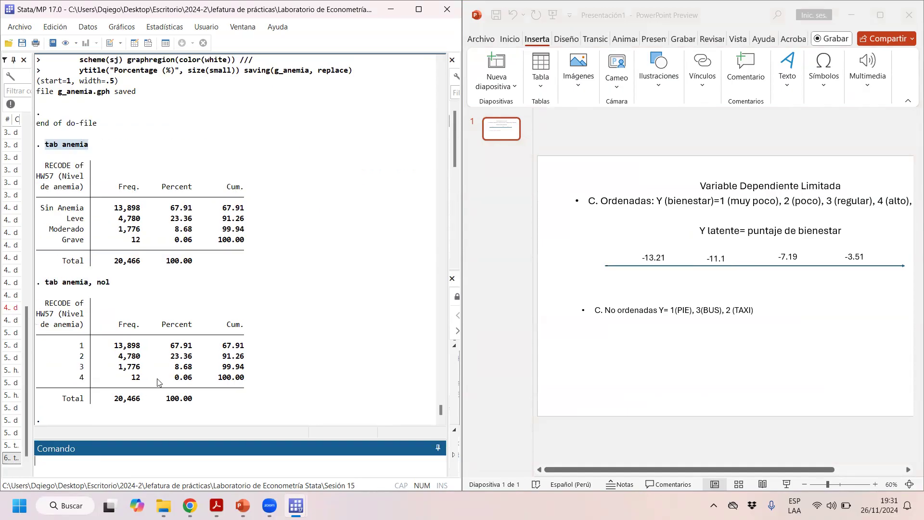
Replace the category 1 description on the slide's C. Ordenadas line with sin anemia.
{"action": "left_click", "coordinate": [822, 197]}
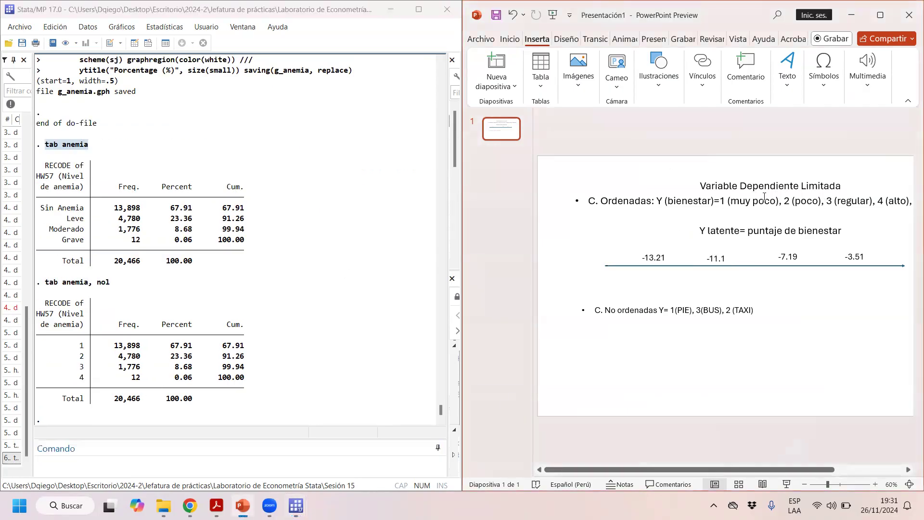
{"action": "left_click_drag", "start_coordinate": [773, 201], "coordinate": [730, 199]}
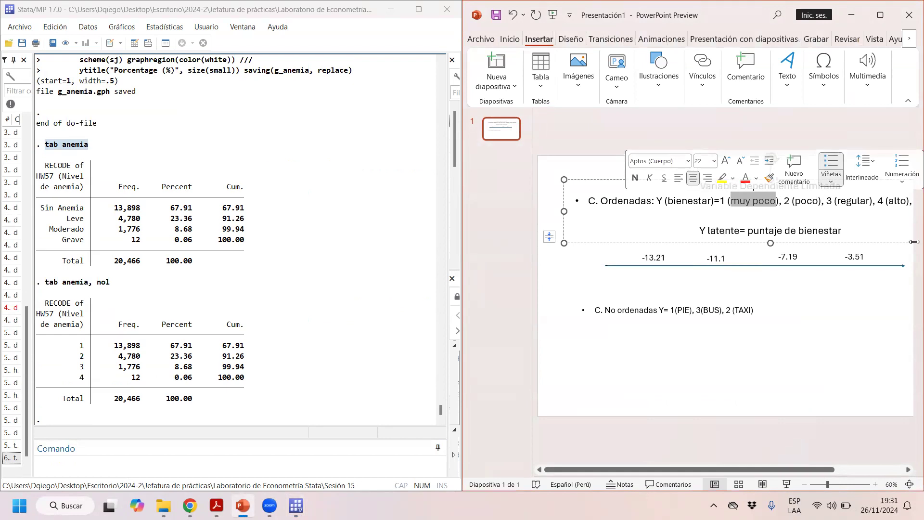
{"action": "type", "text": "sin ame"}
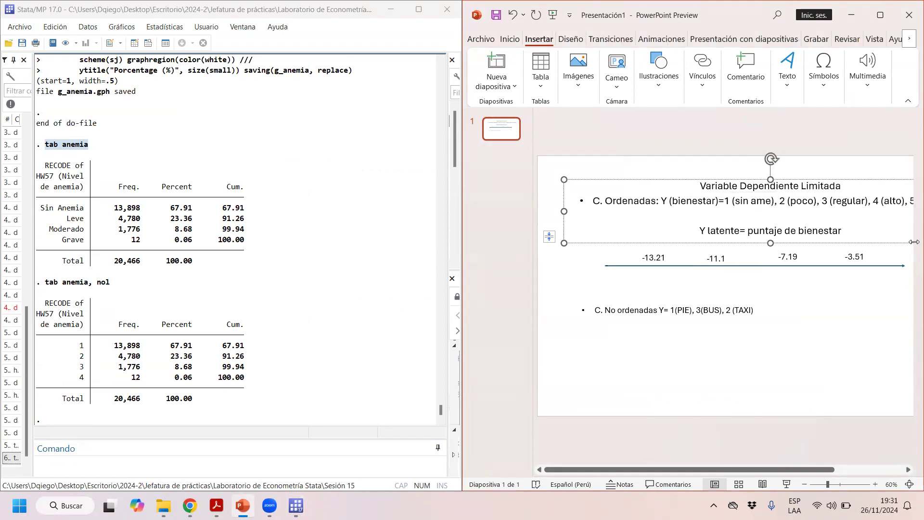
{"action": "key", "text": "BackSpace"}
{"action": "key", "text": "BackSpace"}
{"action": "type", "text": "nemi"}
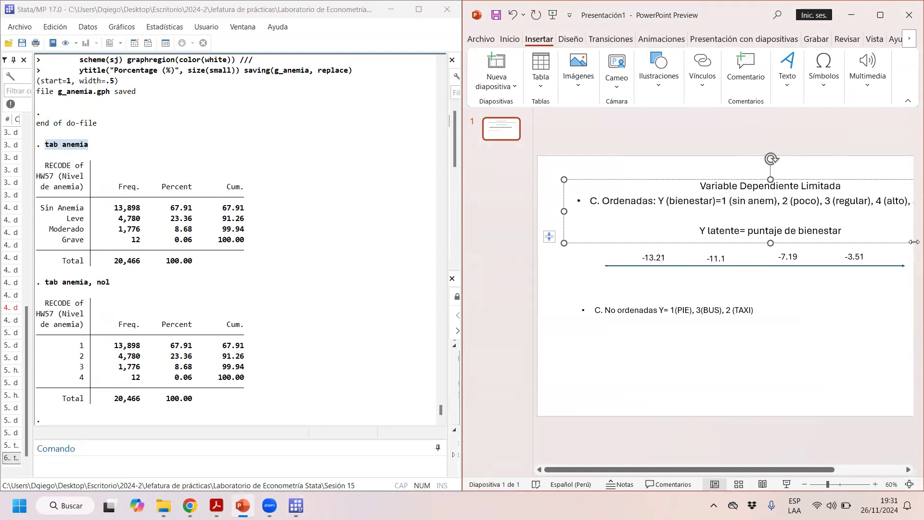
{"action": "type", "text": "a"}
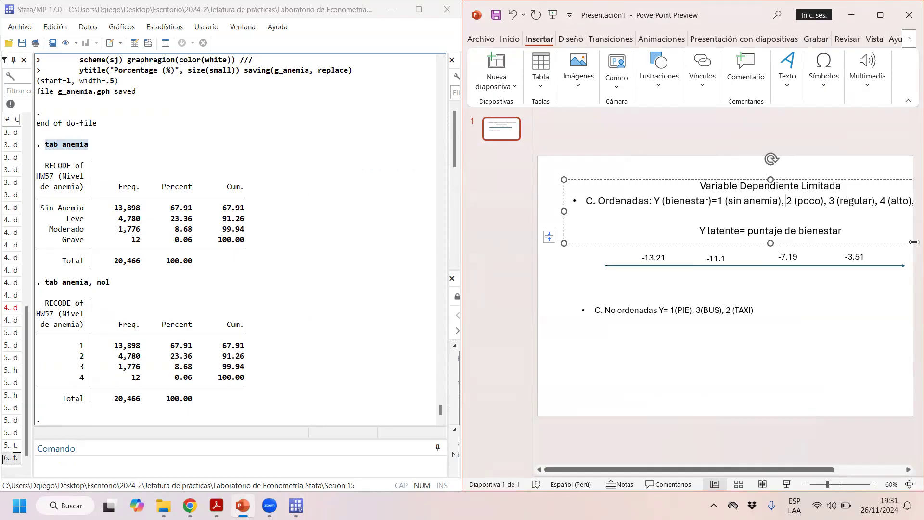
Change the category 2 description on the C. Ordenadas line to leve.
{"action": "key", "text": "BackSpace"}
{"action": "key", "text": "BackSpace"}
{"action": "key", "text": "BackSpace"}
{"action": "key", "text": "BackSpace"}
{"action": "type", "text": "leve"}
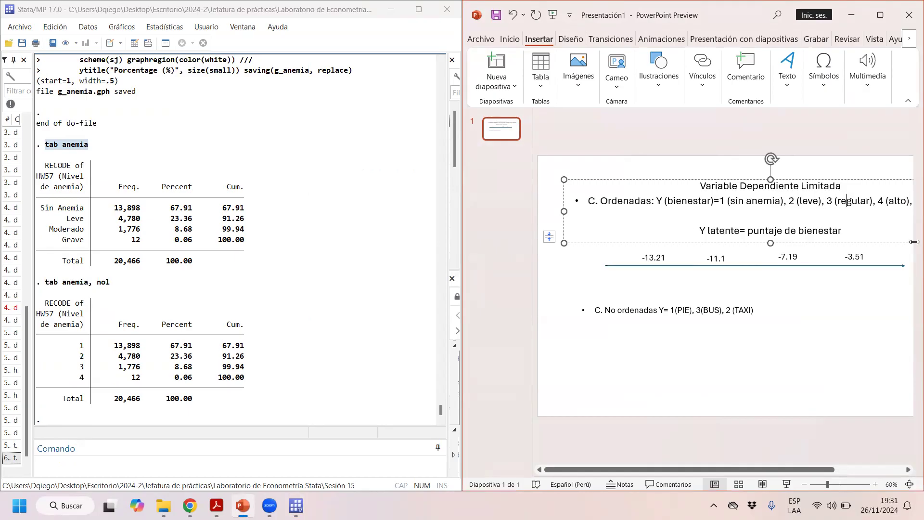
Change the category 3 description on the C. Ordenadas line to moderada.
{"action": "key", "text": "BackSpace"}
{"action": "key", "text": "BackSpace"}
{"action": "key", "text": "BackSpace"}
{"action": "key", "text": "BackSpace"}
{"action": "key", "text": "BackSpace"}
{"action": "key", "text": "BackSpace"}
{"action": "key", "text": "BackSpace"}
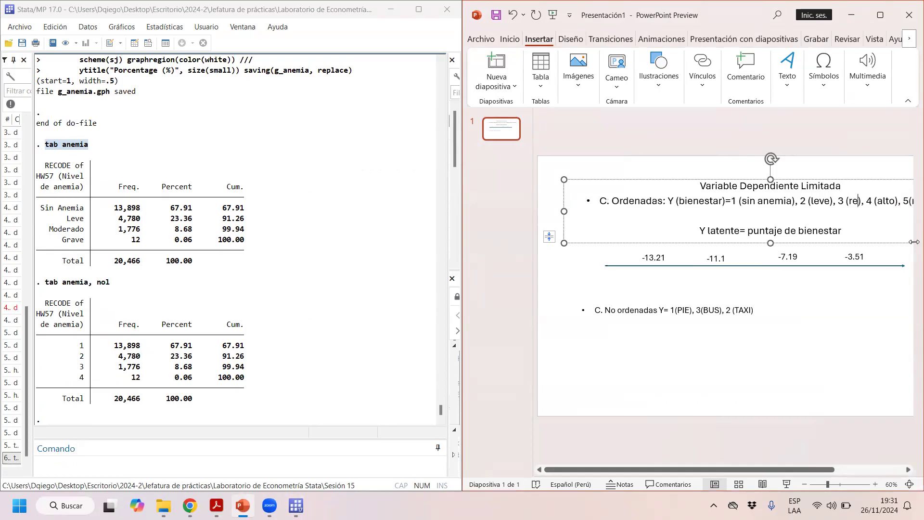
{"action": "type", "text": "modera"}
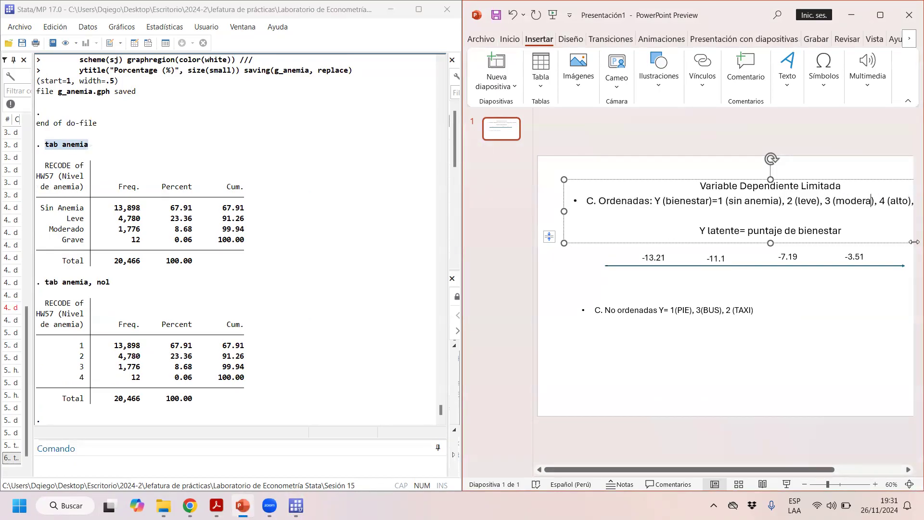
{"action": "type", "text": "da"}
Change the category 4 description on the C. Ordenadas line to grave.
{"action": "key", "text": "Right"}
{"action": "key", "text": "Right"}
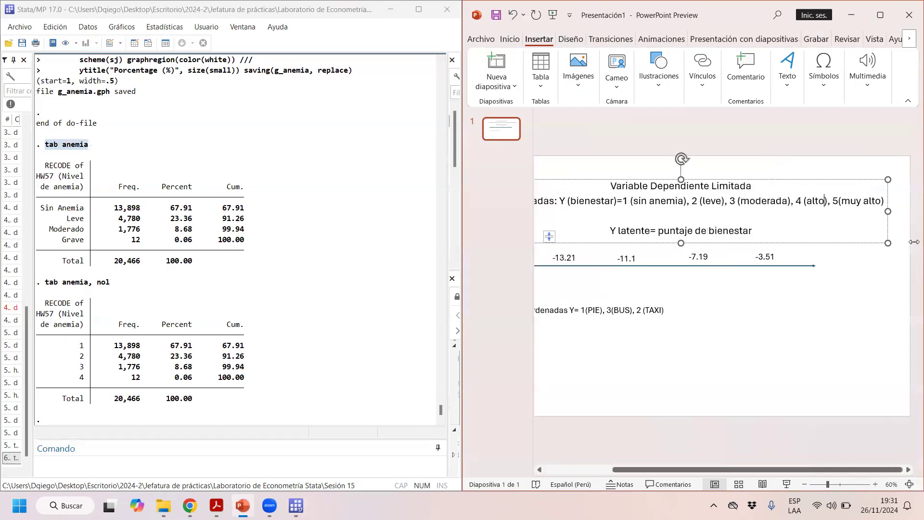
{"action": "key", "text": "BackSpace"}
{"action": "key", "text": "BackSpace"}
{"action": "key", "text": "BackSpace"}
{"action": "key", "text": "BackSpace"}
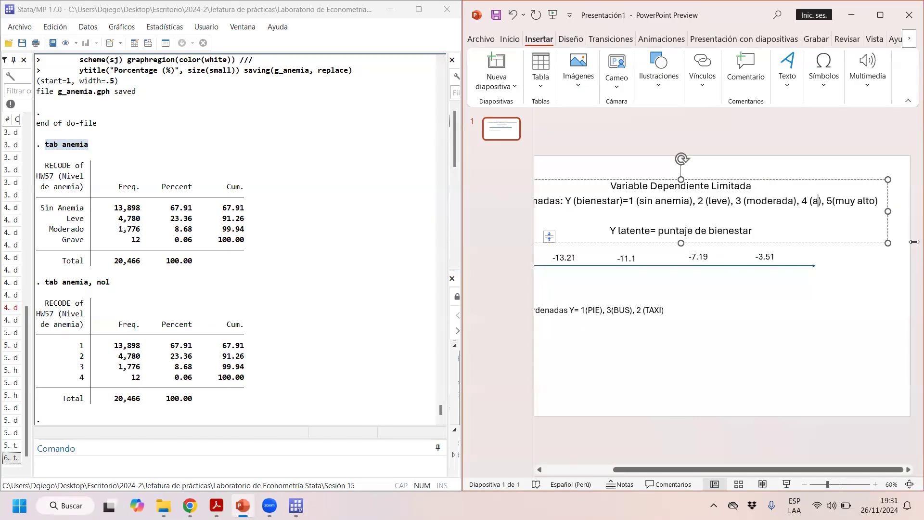
{"action": "type", "text": "grave"}
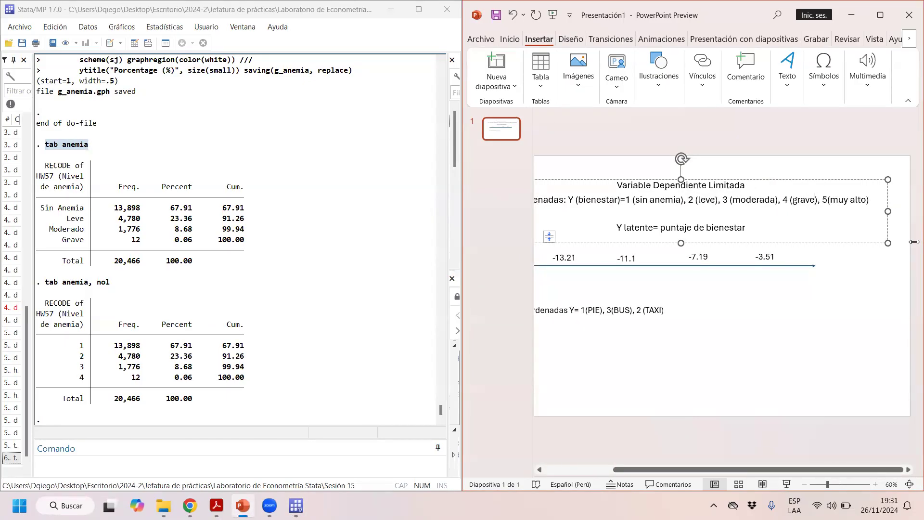
Delete the fifth category, 5(muy alto), from the end of the C. Ordenadas line.
{"action": "key", "text": "BackSpace"}
{"action": "key", "text": "BackSpace"}
{"action": "key", "text": "BackSpace"}
{"action": "key", "text": "BackSpace"}
{"action": "key", "text": "BackSpace"}
{"action": "key", "text": "BackSpace"}
{"action": "key", "text": "BackSpace"}
{"action": "key", "text": "BackSpace"}
{"action": "key", "text": "BackSpace"}
{"action": "key", "text": "BackSpace"}
{"action": "key", "text": "BackSpace"}
{"action": "key", "text": "BackSpace"}
{"action": "key", "text": "BackSpace"}
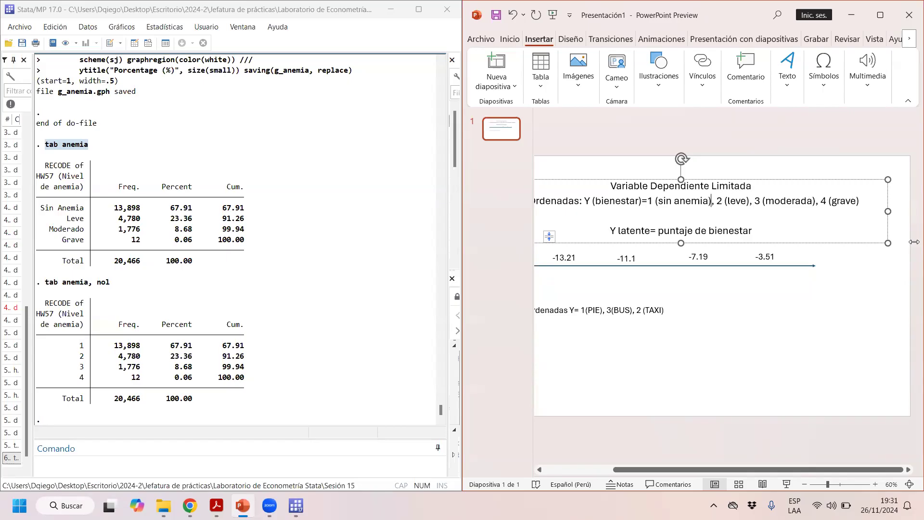
Rename the dependent variable in parentheses after Y on the C. Ordenadas line to anemia.
{"action": "key", "text": "BackSpace"}
{"action": "key", "text": "BackSpace"}
{"action": "key", "text": "BackSpace"}
{"action": "key", "text": "BackSpace"}
{"action": "key", "text": "BackSpace"}
{"action": "key", "text": "BackSpace"}
{"action": "key", "text": "BackSpace"}
{"action": "key", "text": "BackSpace"}
{"action": "key", "text": "BackSpace"}
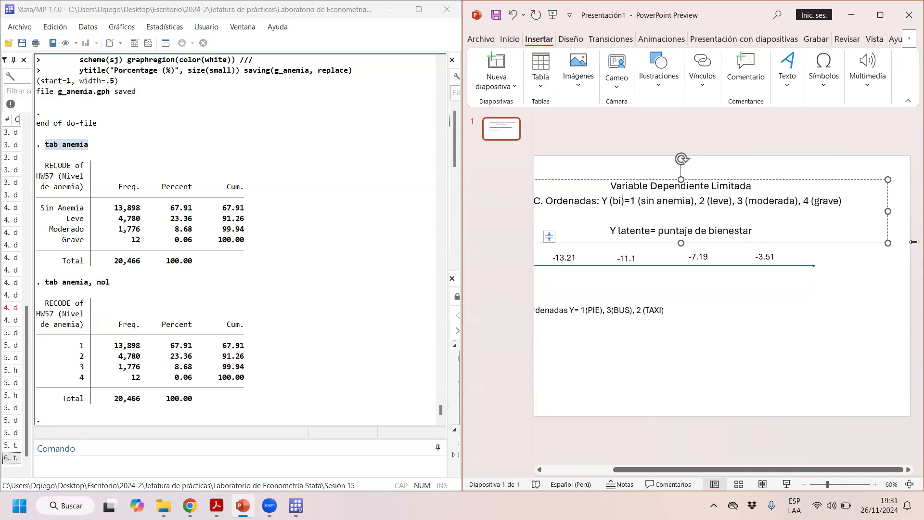
{"action": "type", "text": "anemia"}
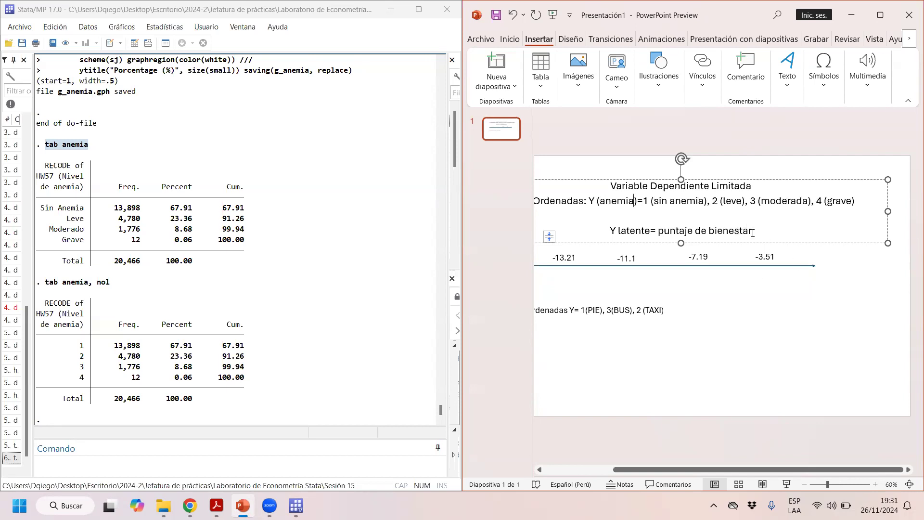
Change the Y latente description on the slide to nivel de hemoglobina estandarizada.
{"action": "left_click_drag", "start_coordinate": [753, 233], "coordinate": [658, 231]}
{"action": "type", "text": "nivel de hem"}
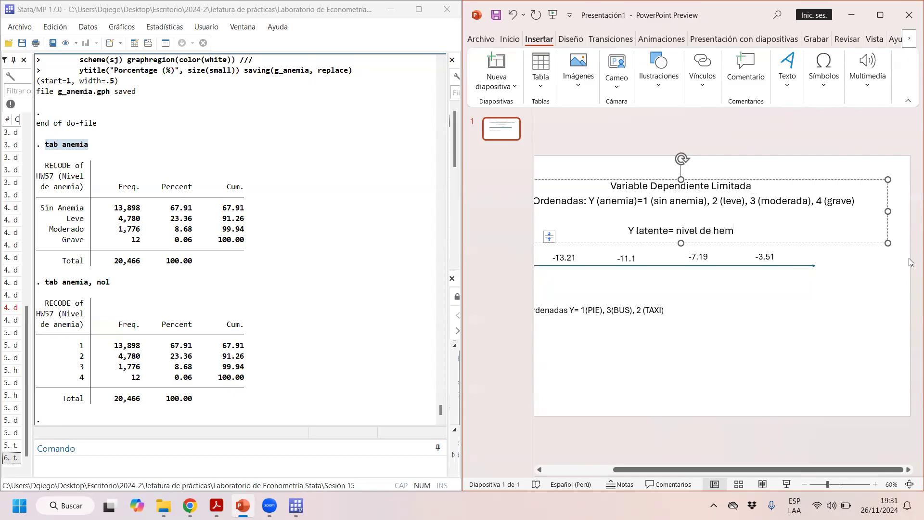
{"action": "type", "text": "oglobina "}
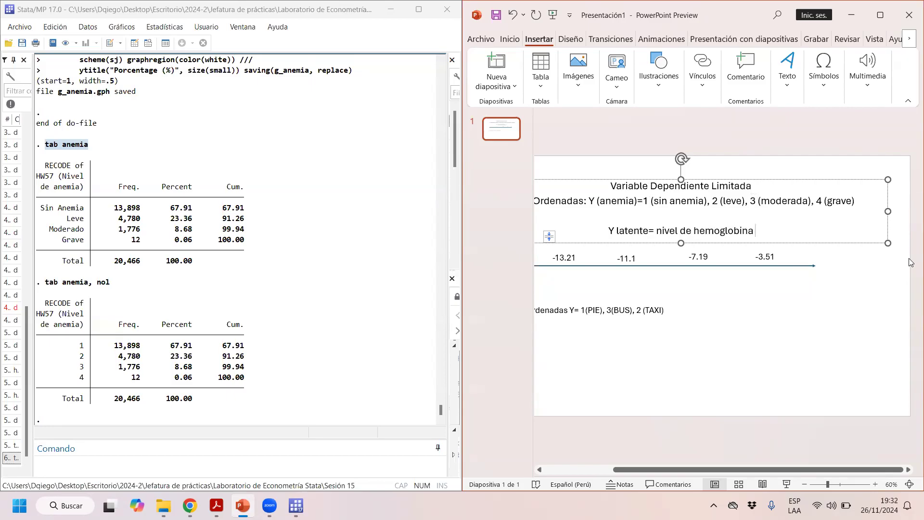
{"action": "type", "text": "estandar"}
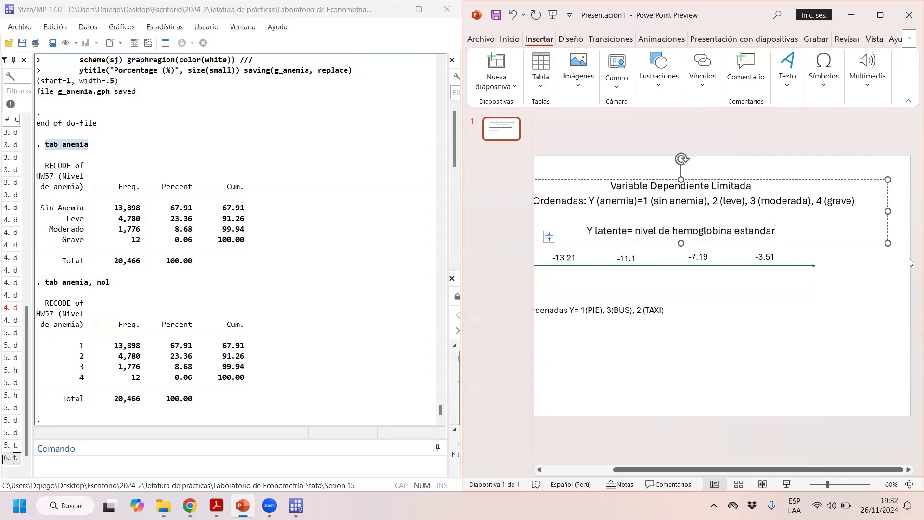
{"action": "type", "text": "izada"}
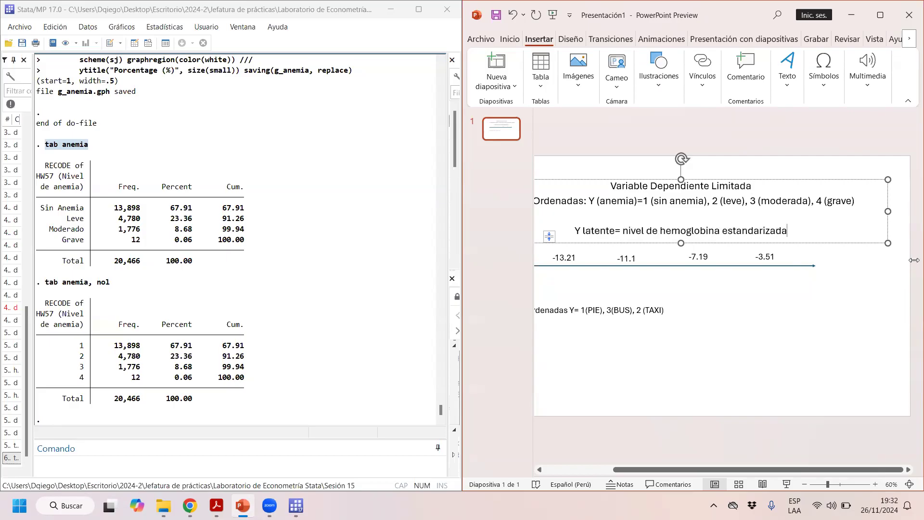
Delete the -3.51 label above the arrow and spread the other three cut-point labels along it.
{"action": "left_click_drag", "start_coordinate": [759, 469], "coordinate": [711, 469]}
{"action": "left_click", "coordinate": [639, 250]}
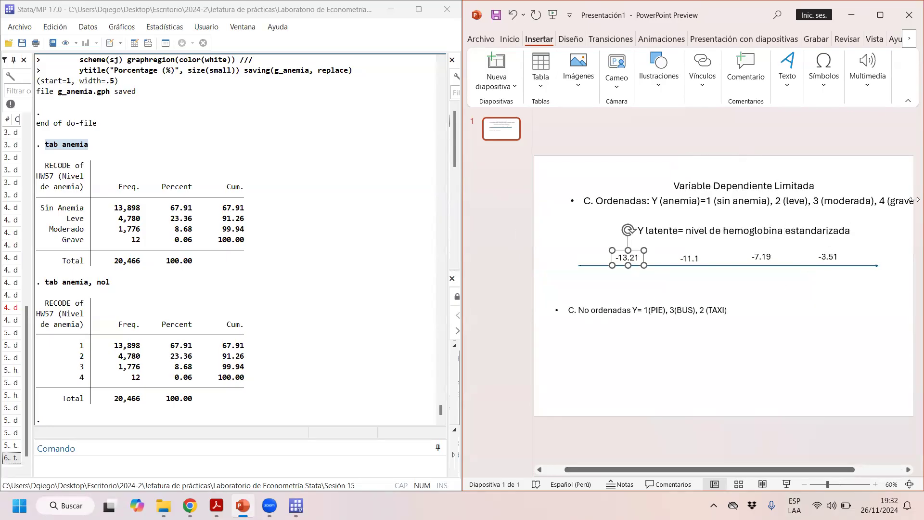
{"action": "left_click", "coordinate": [835, 256]}
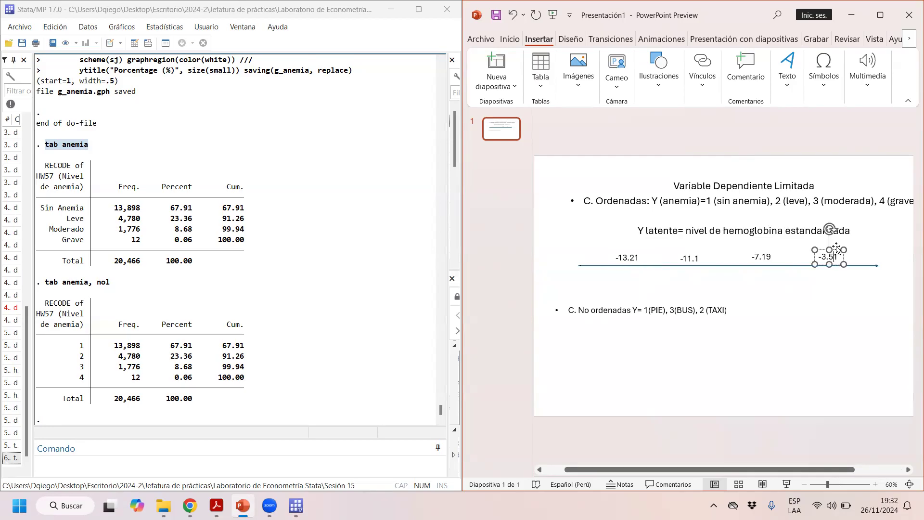
{"action": "key", "text": "Delete"}
{"action": "left_click", "coordinate": [763, 249]}
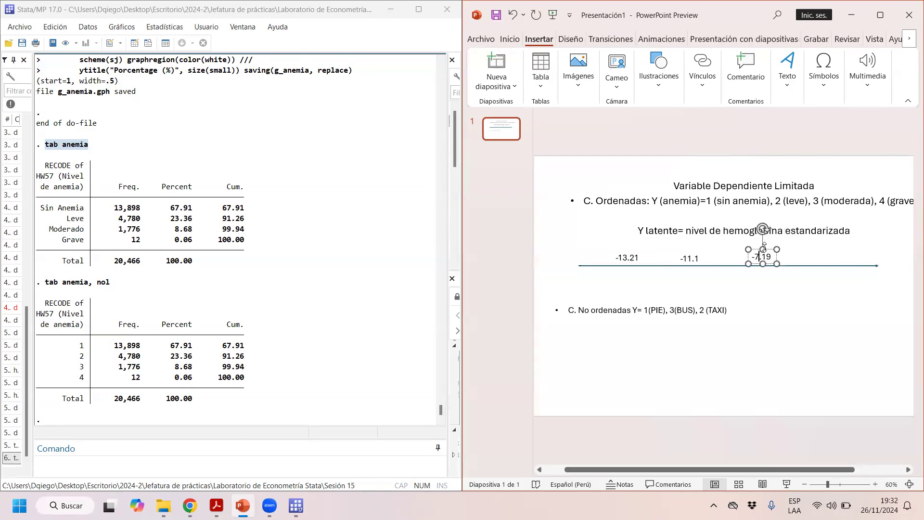
{"action": "left_click_drag", "start_coordinate": [773, 247], "coordinate": [815, 246]}
{"action": "left_click", "coordinate": [685, 258]}
{"action": "left_click_drag", "start_coordinate": [708, 250], "coordinate": [726, 250]}
{"action": "left_click", "coordinate": [629, 257]}
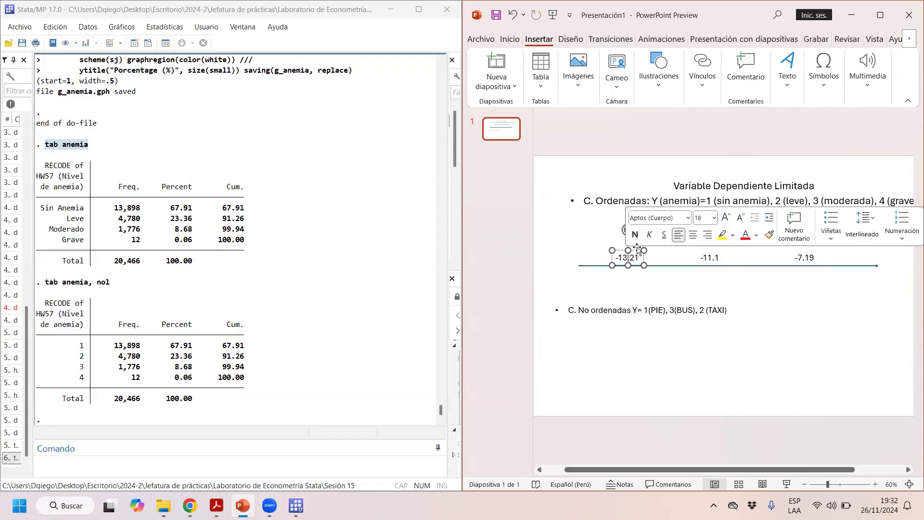
{"action": "left_click_drag", "start_coordinate": [628, 256], "coordinate": [646, 258]}
Return to the Stata do-file, run the II. Modelos Ordenados code from sort through the p1 model, and close the findit results window.
{"action": "left_click", "coordinate": [851, 15]}
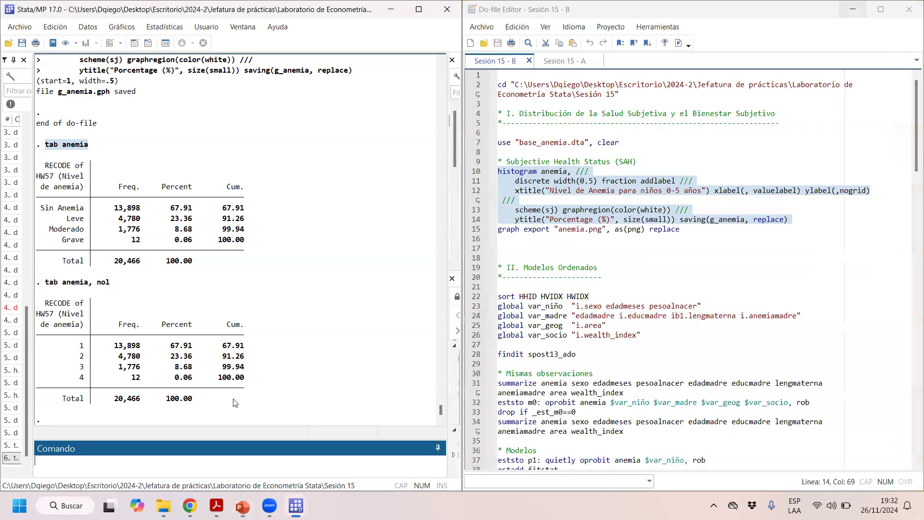
{"action": "scroll", "coordinate": [652, 250], "scroll_direction": "down", "scroll_amount": 2}
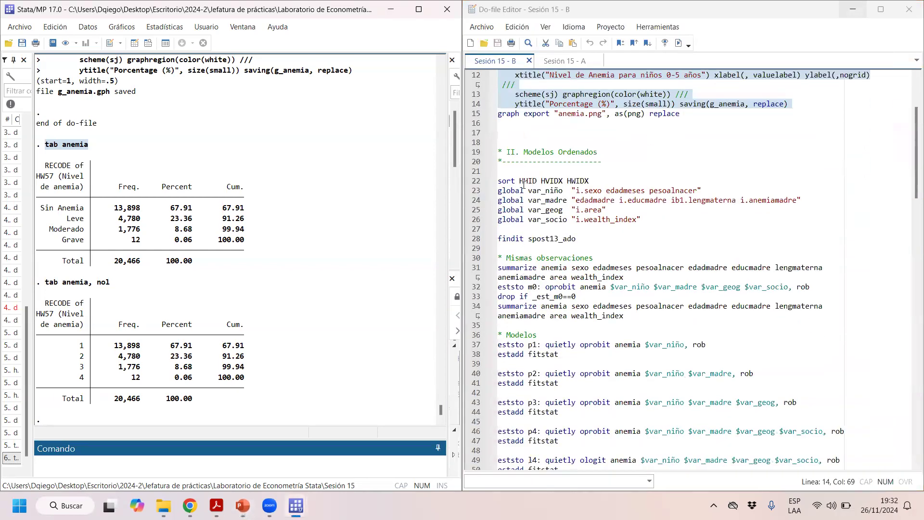
{"action": "left_click_drag", "start_coordinate": [527, 169], "coordinate": [598, 250]}
{"action": "left_click_drag", "start_coordinate": [716, 248], "coordinate": [645, 345]}
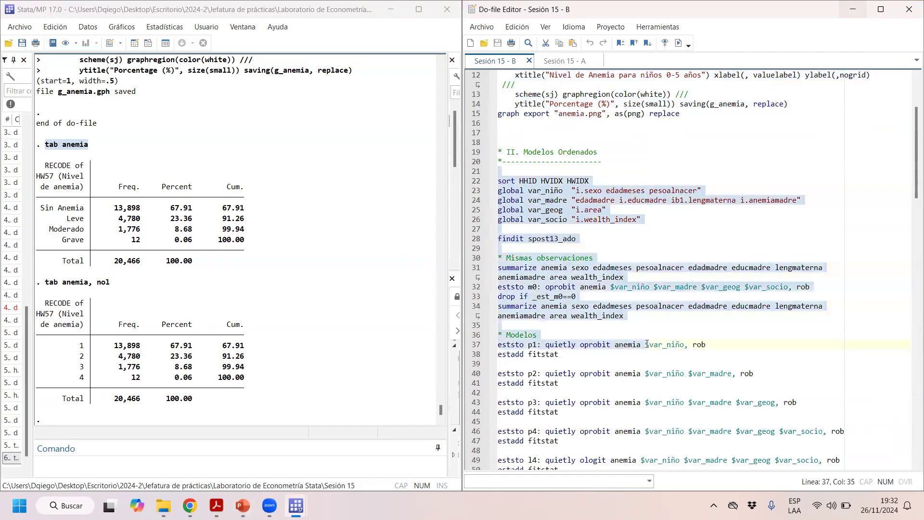
{"action": "left_click", "coordinate": [679, 44]}
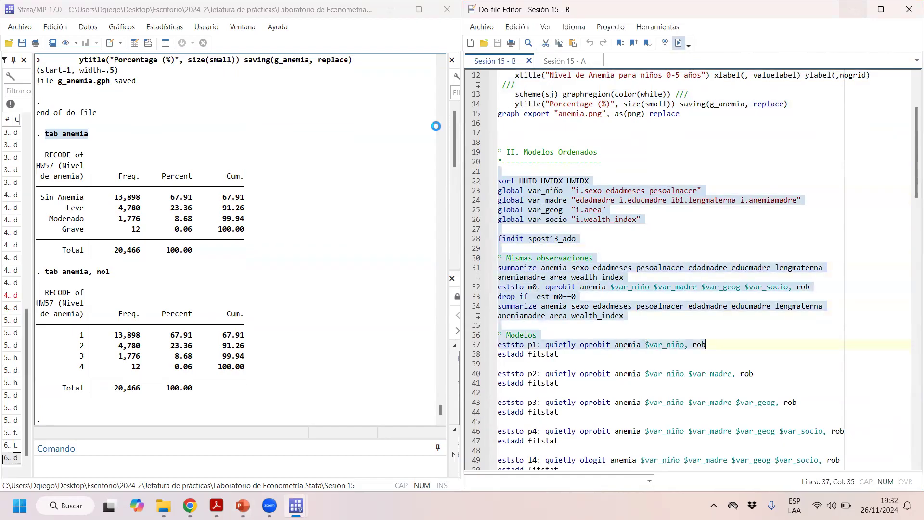
{"action": "left_click", "coordinate": [910, 5]}
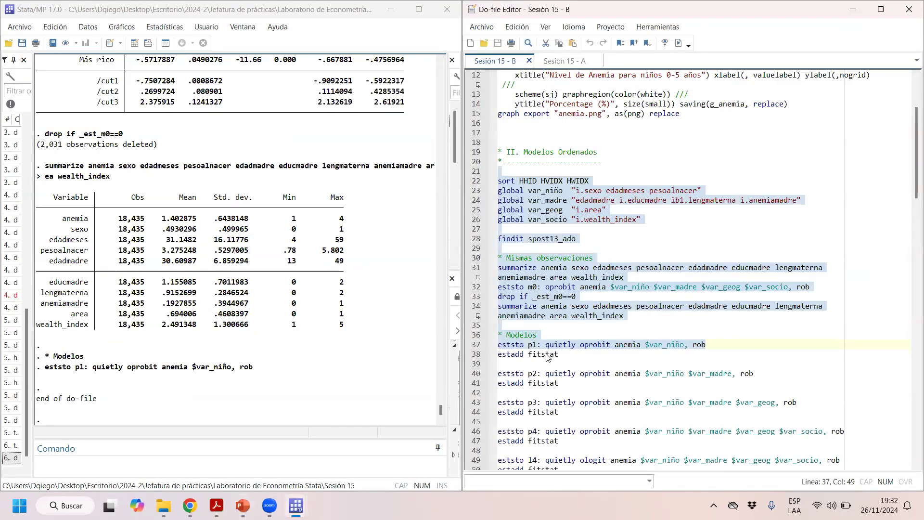
Remove quietly from the eststo p1 oprobit line and run that line to display the ordered probit output.
{"action": "left_click", "coordinate": [547, 326]}
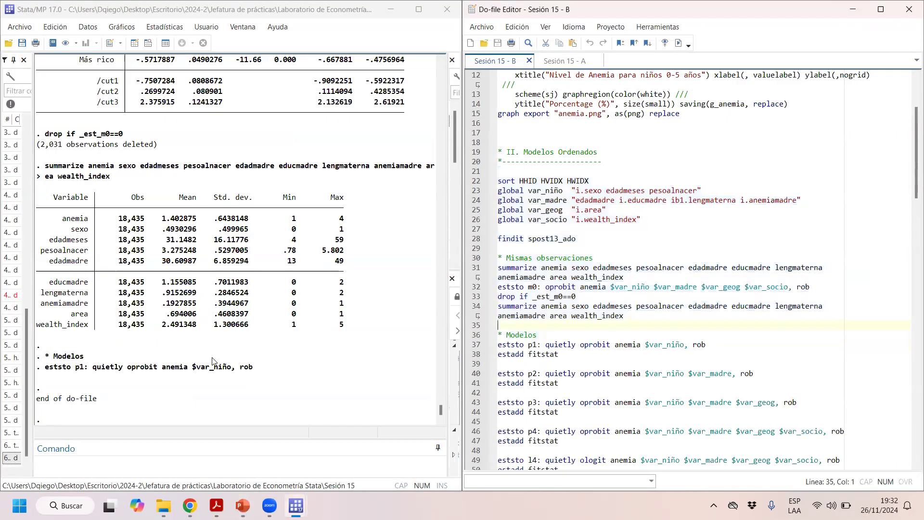
{"action": "left_click", "coordinate": [568, 355]}
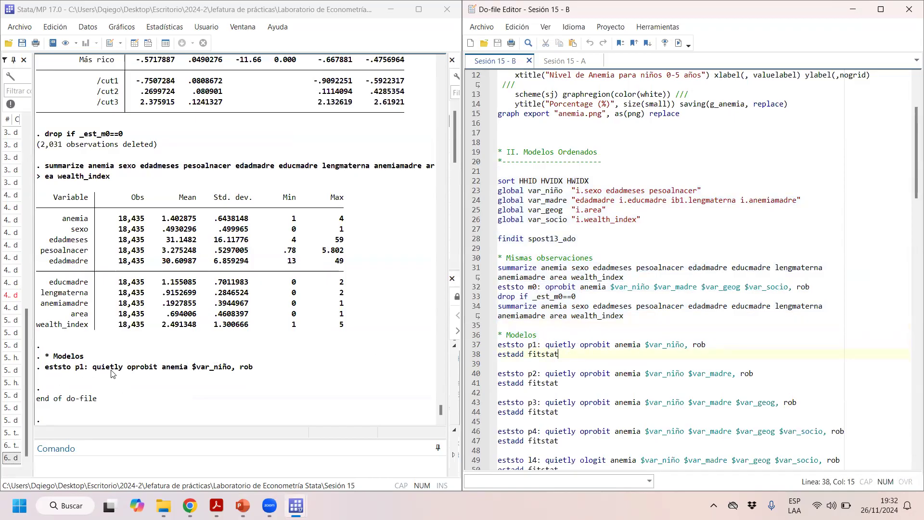
{"action": "left_click_drag", "start_coordinate": [577, 345], "coordinate": [547, 345]}
{"action": "key", "text": "Delete"}
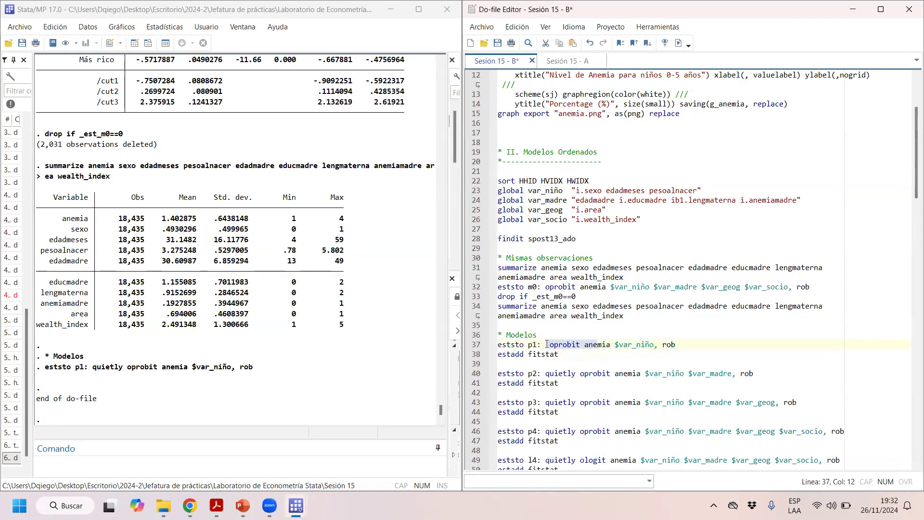
{"action": "key", "text": "ctrl+d"}
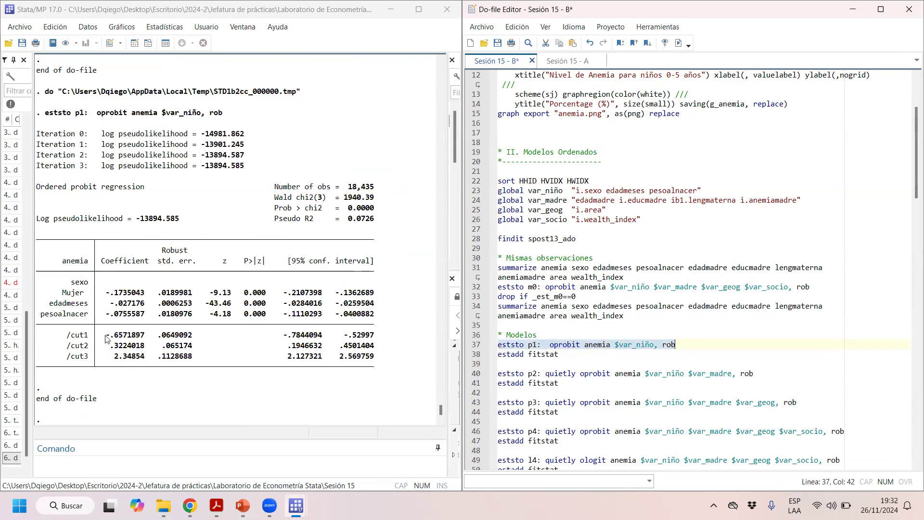
Switch to the PowerPoint slide and set the first two cut-point labels above the arrow to -0.66 and 0.32.
{"action": "mouse_move", "coordinate": [242, 505]}
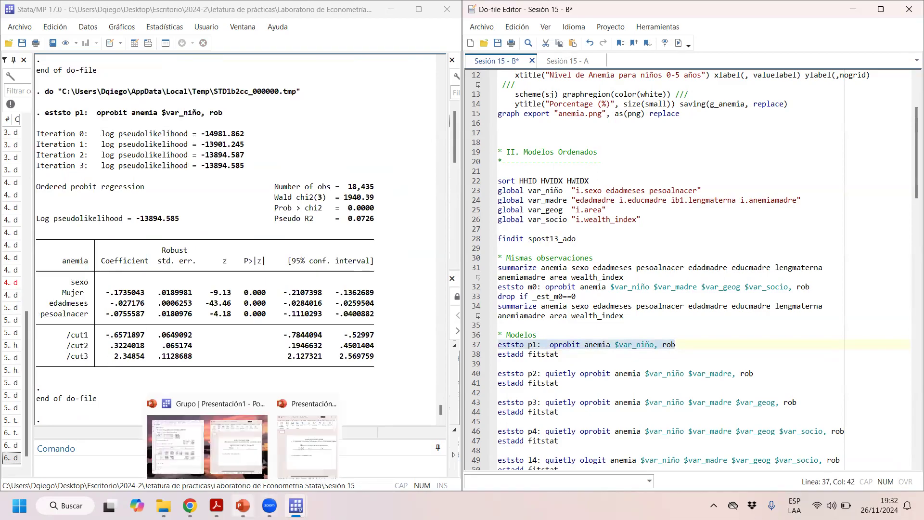
{"action": "left_click", "coordinate": [308, 445]}
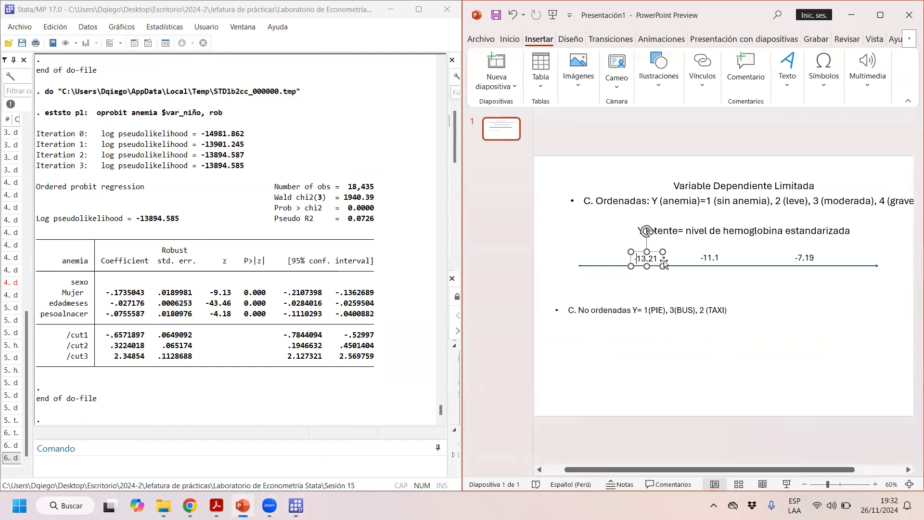
{"action": "left_click_drag", "start_coordinate": [659, 258], "coordinate": [635, 256]}
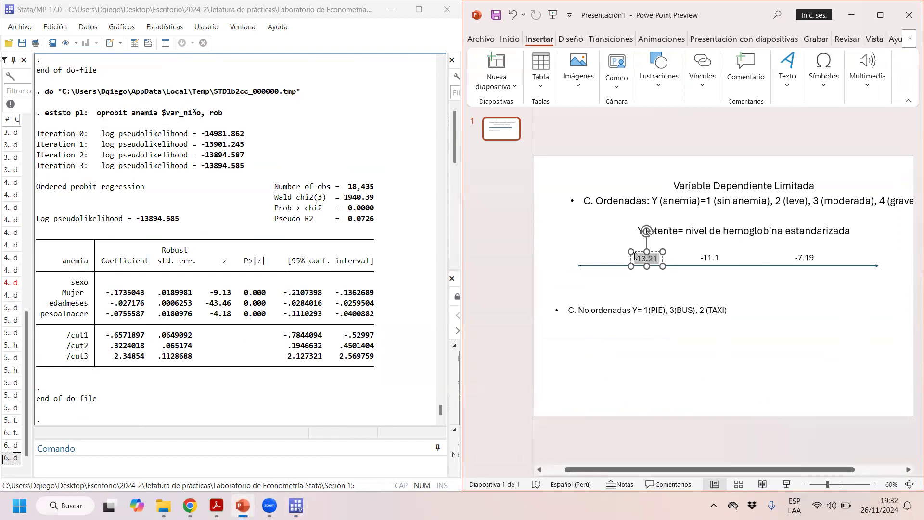
{"action": "type", "text": "-0.66"}
{"action": "left_click", "coordinate": [719, 258]}
{"action": "key", "text": "BackSpace"}
{"action": "key", "text": "BackSpace"}
{"action": "key", "text": "BackSpace"}
{"action": "key", "text": "BackSpace"}
{"action": "type", "text": "0.32"}
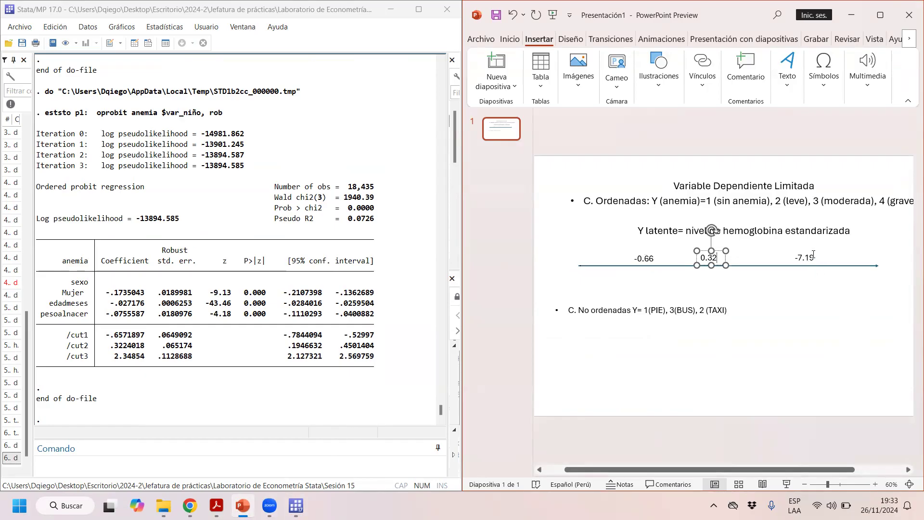
Set the third cut-point label to 2.35 and widen its text box so the value fits on one line.
{"action": "left_click", "coordinate": [815, 259]}
{"action": "key", "text": "BackSpace"}
{"action": "key", "text": "BackSpace"}
{"action": "key", "text": "BackSpace"}
{"action": "key", "text": "BackSpace"}
{"action": "key", "text": "BackSpace"}
{"action": "type", "text": "2.35"}
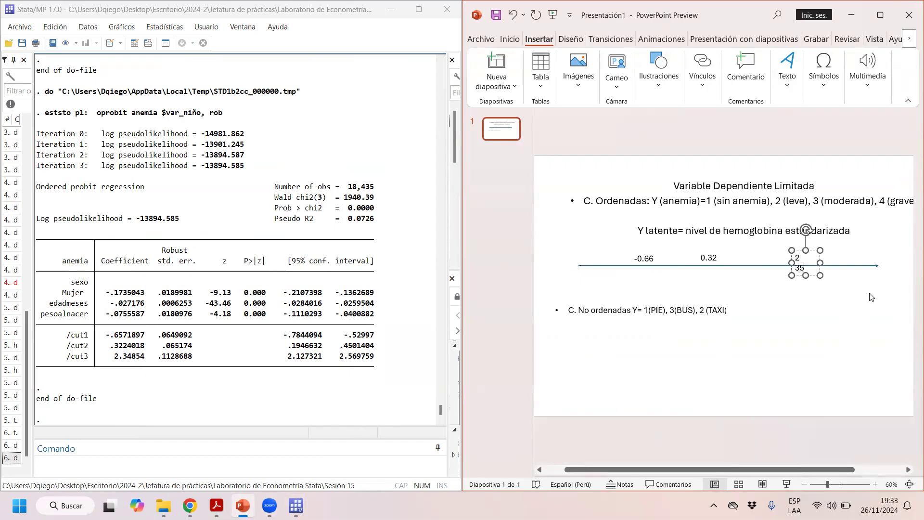
{"action": "left_click_drag", "start_coordinate": [820, 260], "coordinate": [869, 262]}
{"action": "left_click", "coordinate": [794, 258]}
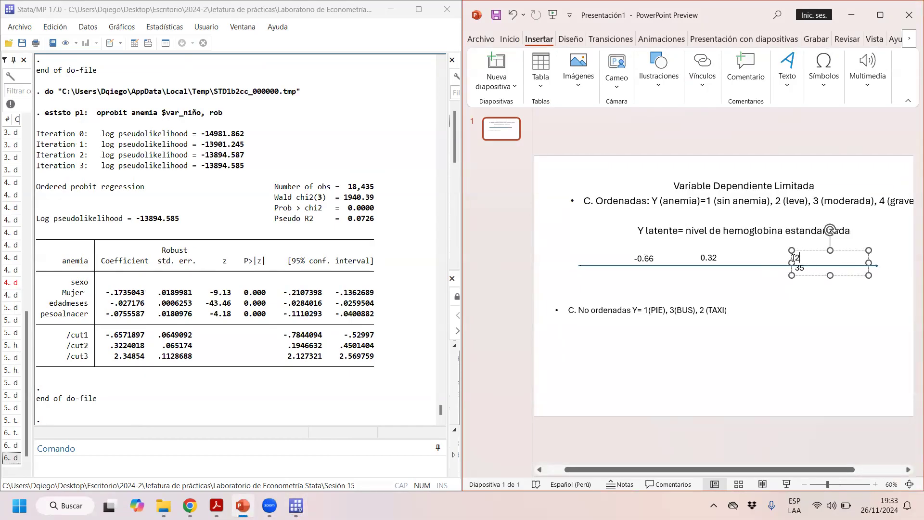
{"action": "left_click_drag", "start_coordinate": [786, 259], "coordinate": [777, 260]}
{"action": "key", "text": "Delete"}
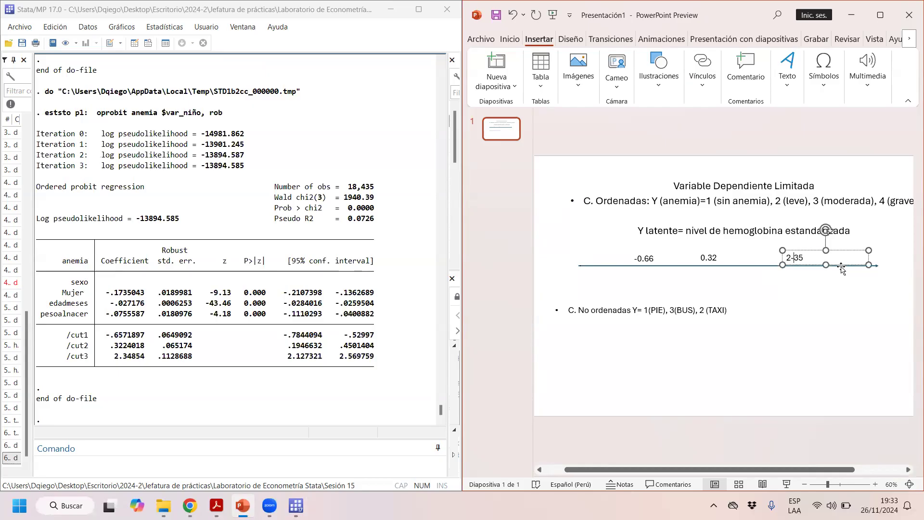
{"action": "type", "text": "."}
Insert the word refleja before nivel de hemoglobina estandarizada on the Y latente line.
{"action": "left_click", "coordinate": [690, 228]}
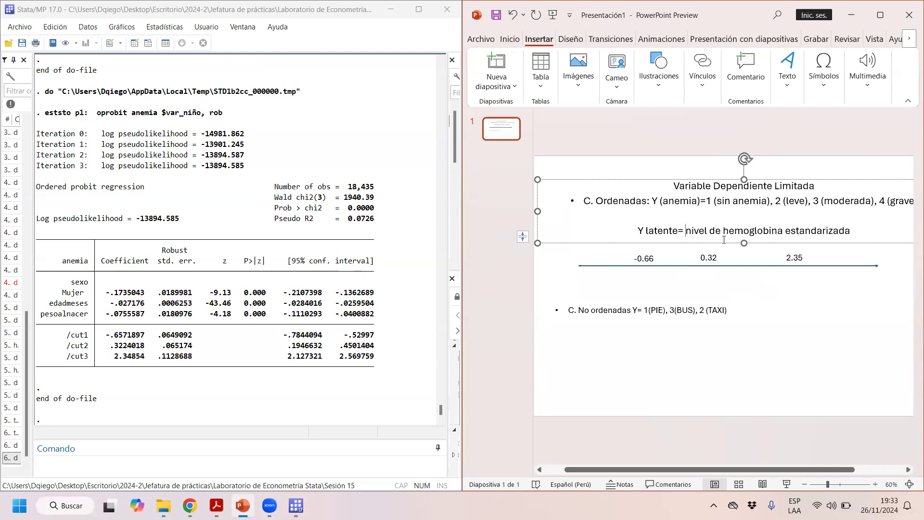
{"action": "type", "text": "refleja"}
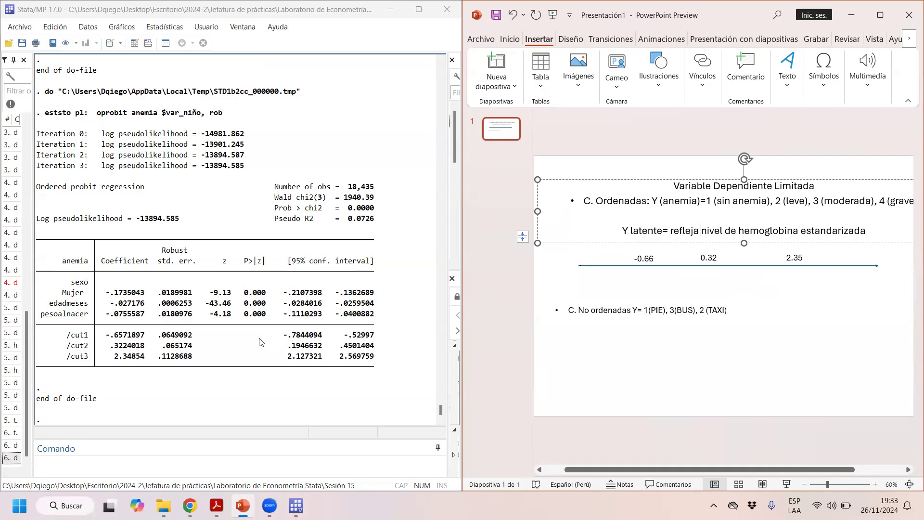
{"action": "left_click", "coordinate": [676, 288]}
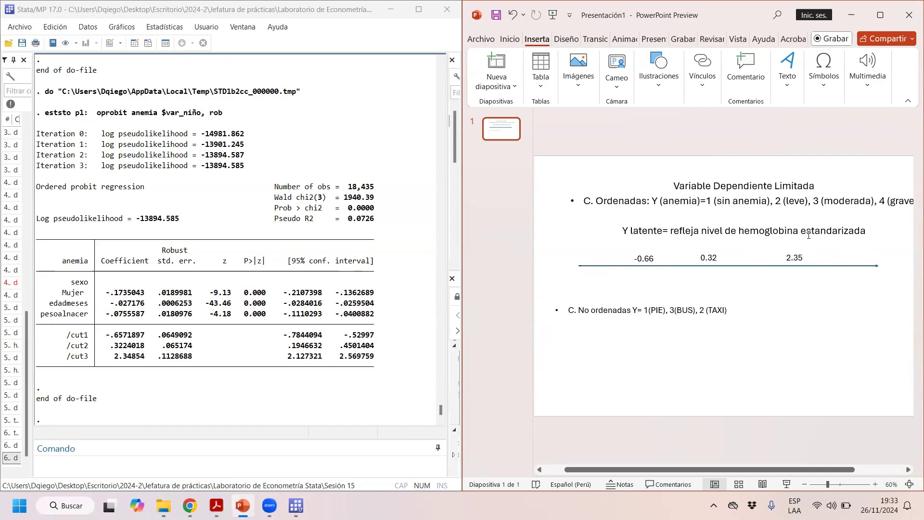
Return to the Stata do-file and run the code from the first summarize under Mismas observaciones through the coeflabels line of the first esttab.
{"action": "left_click", "coordinate": [856, 22]}
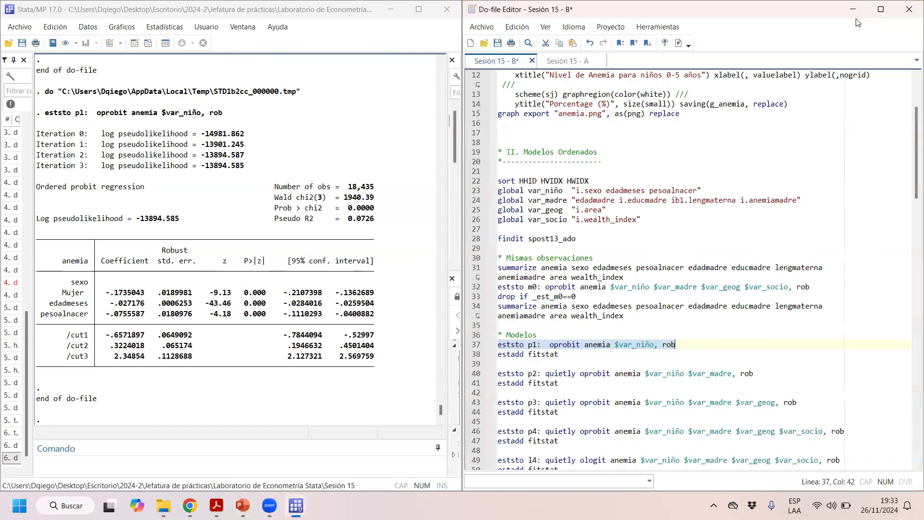
{"action": "left_click_drag", "start_coordinate": [178, 10], "coordinate": [177, 9]}
{"action": "left_click", "coordinate": [559, 296]}
{"action": "left_click_drag", "start_coordinate": [498, 268], "coordinate": [577, 316]}
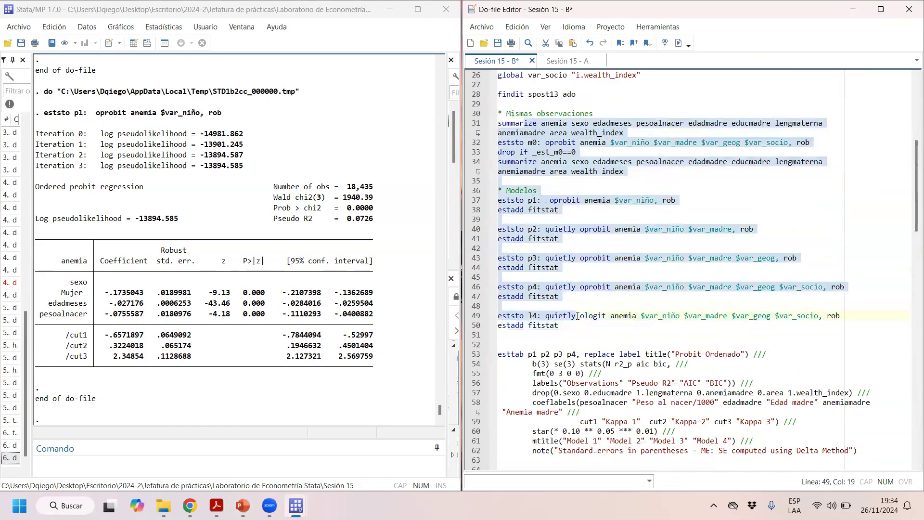
{"action": "left_click", "coordinate": [581, 412], "text": "shift"}
{"action": "left_click", "coordinate": [678, 43]}
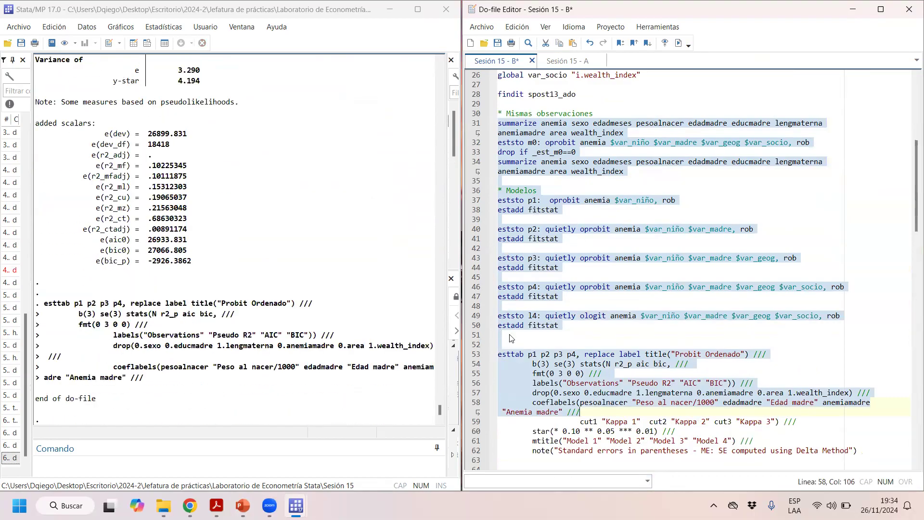
Run the complete esttab command for models p1 to p4 to produce the Probit Ordenado table.
{"action": "scroll", "coordinate": [512, 339], "scroll_direction": "down", "scroll_amount": 3}
{"action": "left_click_drag", "start_coordinate": [558, 364], "coordinate": [505, 268]}
{"action": "left_click", "coordinate": [678, 43]}
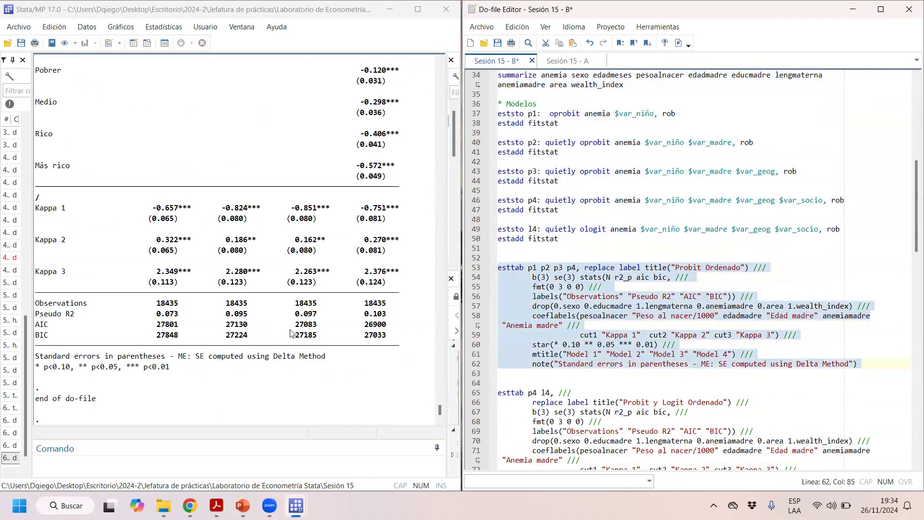
Review the Probit Ordenado results table and highlight the Mujer coefficients across Models 1 to 4.
{"action": "scroll", "coordinate": [276, 285], "scroll_direction": "up", "scroll_amount": 8}
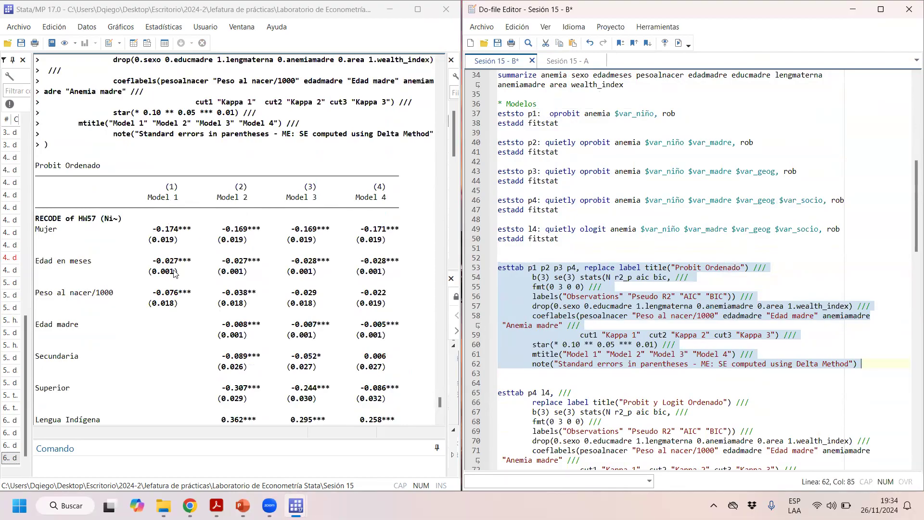
{"action": "scroll", "coordinate": [273, 286], "scroll_direction": "down", "scroll_amount": 2}
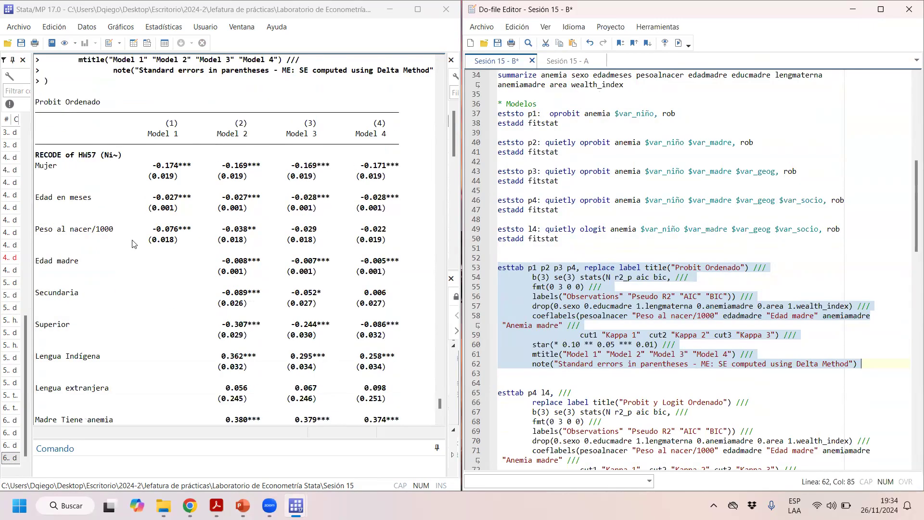
{"action": "scroll", "coordinate": [235, 253], "scroll_direction": "down", "scroll_amount": 1}
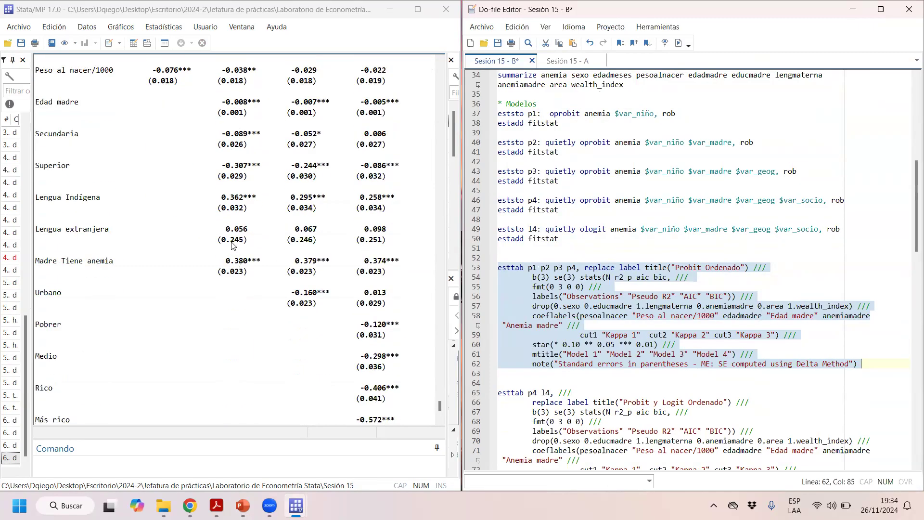
{"action": "left_click_drag", "start_coordinate": [160, 136], "coordinate": [400, 138]}
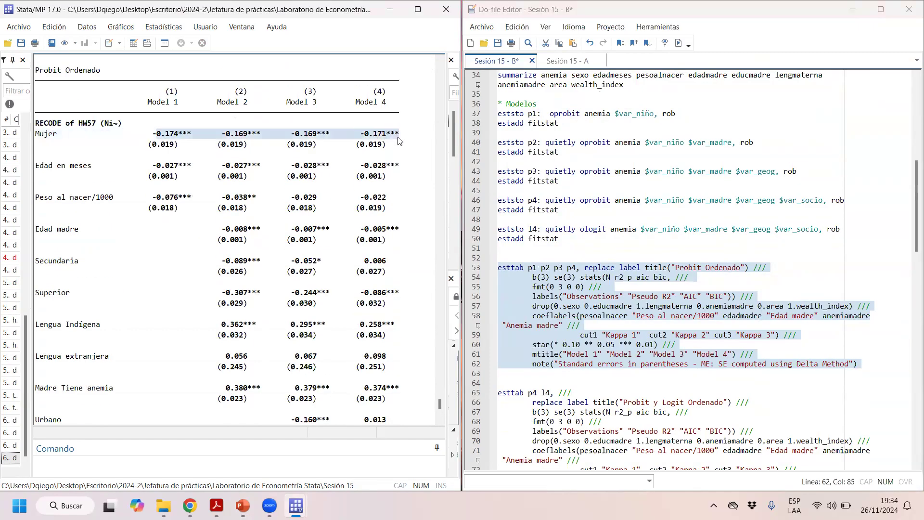
Examine the Probit Ordenado coefficients across Models 1 to 4, highlighting each row from Edad en meses to Madre Tiene anemia.
{"action": "left_click_drag", "start_coordinate": [166, 165], "coordinate": [401, 169]}
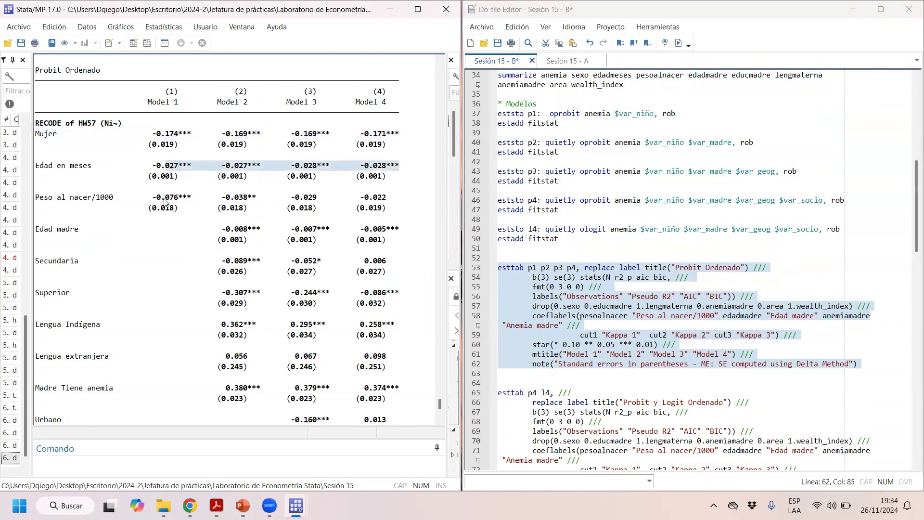
{"action": "left_click_drag", "start_coordinate": [164, 198], "coordinate": [391, 206]}
{"action": "left_click_drag", "start_coordinate": [214, 230], "coordinate": [423, 232]}
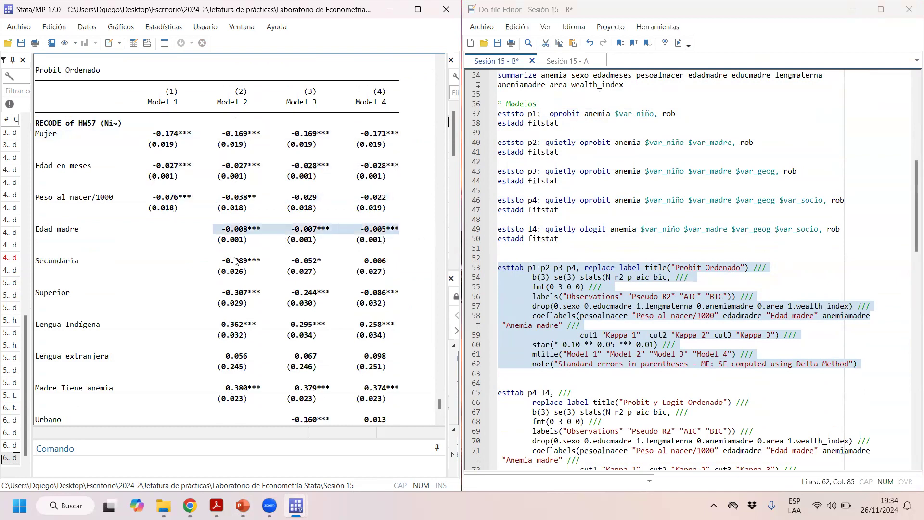
{"action": "left_click_drag", "start_coordinate": [222, 266], "coordinate": [408, 266]}
{"action": "left_click_drag", "start_coordinate": [236, 292], "coordinate": [367, 295]}
{"action": "left_click_drag", "start_coordinate": [236, 328], "coordinate": [375, 329]}
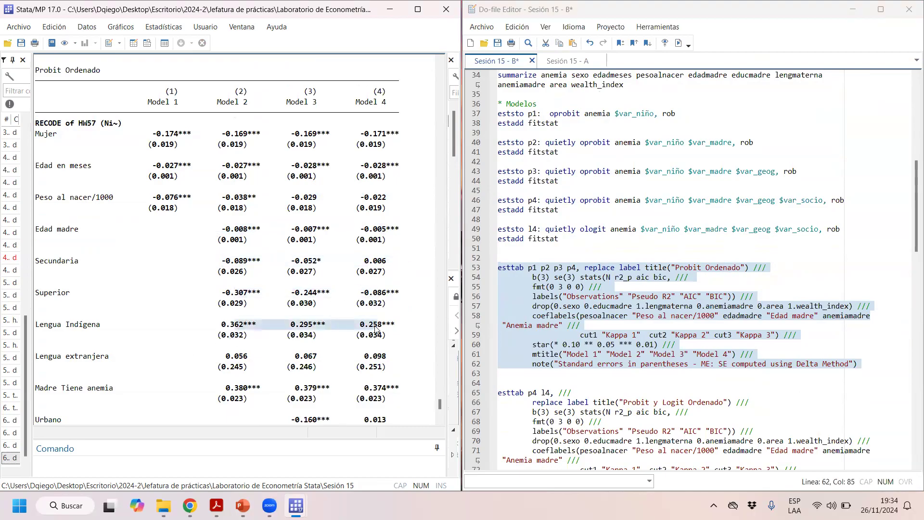
{"action": "left_click_drag", "start_coordinate": [223, 356], "coordinate": [400, 357]}
{"action": "left_click_drag", "start_coordinate": [216, 391], "coordinate": [386, 391]}
{"action": "scroll", "coordinate": [332, 378], "scroll_direction": "down", "scroll_amount": 3}
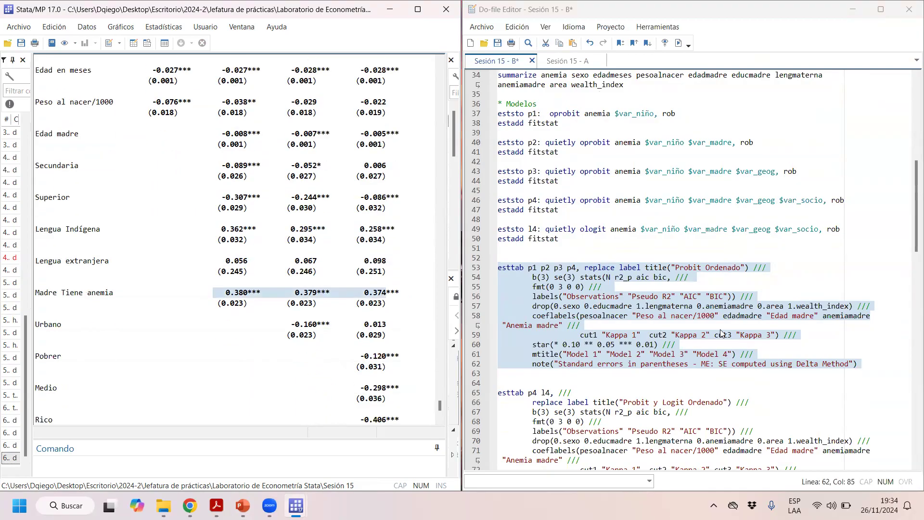
Run the esttab command for p4 and l4 to produce the Probit y Logit Ordenado table and show its beginning.
{"action": "scroll", "coordinate": [550, 325], "scroll_direction": "down", "scroll_amount": 3}
{"action": "left_click_drag", "start_coordinate": [497, 306], "coordinate": [861, 413]}
{"action": "left_click", "coordinate": [677, 43]}
{"action": "scroll", "coordinate": [242, 219], "scroll_direction": "up", "scroll_amount": 15}
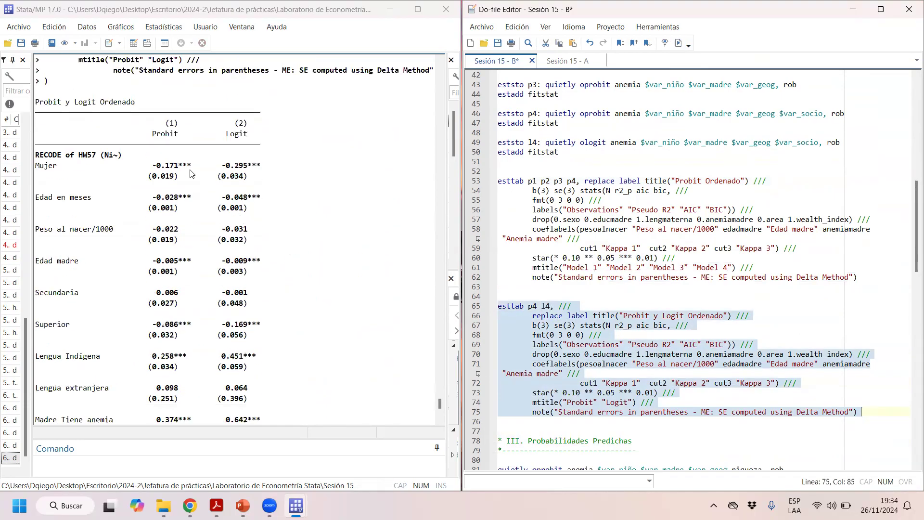
Compare the Probit and Logit coefficients row by row, highlighting them from Mujer to Madre Tiene anemia.
{"action": "left_click_drag", "start_coordinate": [180, 165], "coordinate": [197, 179]}
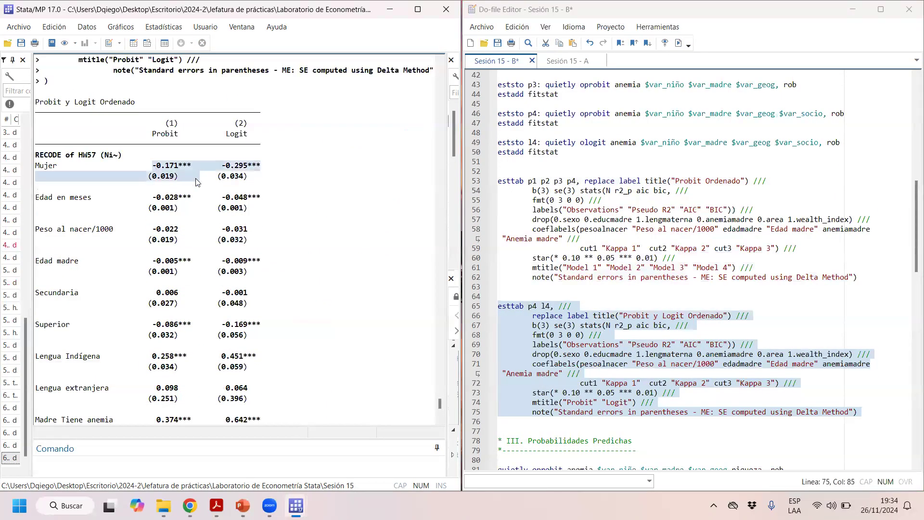
{"action": "double_click", "coordinate": [188, 172]}
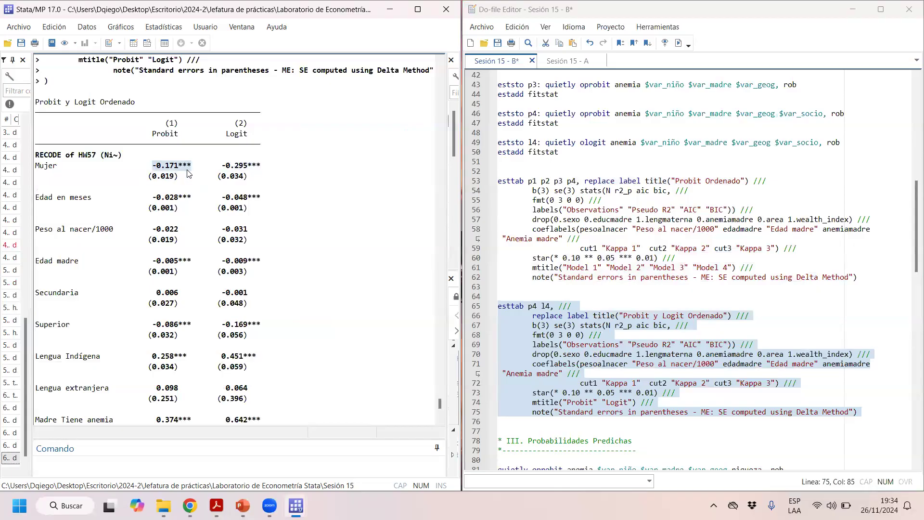
{"action": "left_click", "coordinate": [258, 160]}
{"action": "left_click_drag", "start_coordinate": [166, 183], "coordinate": [206, 203]}
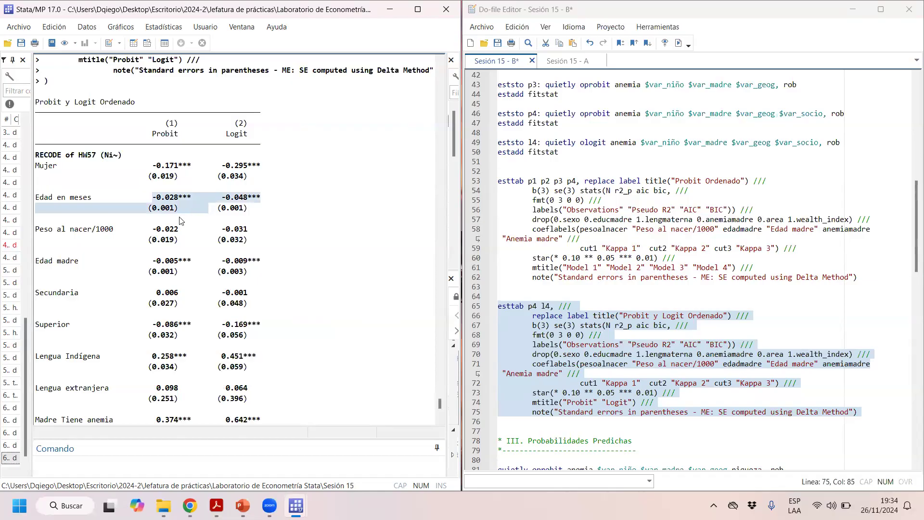
{"action": "left_click_drag", "start_coordinate": [152, 229], "coordinate": [269, 232]}
{"action": "left_click_drag", "start_coordinate": [152, 264], "coordinate": [292, 263]}
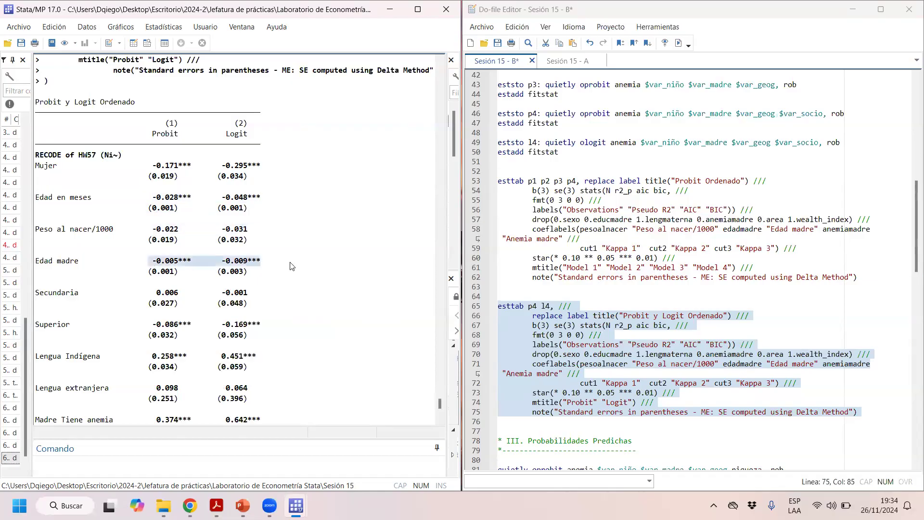
{"action": "left_click_drag", "start_coordinate": [178, 298], "coordinate": [271, 298]}
{"action": "left_click_drag", "start_coordinate": [156, 323], "coordinate": [273, 323]}
{"action": "left_click_drag", "start_coordinate": [157, 359], "coordinate": [245, 368]}
{"action": "scroll", "coordinate": [230, 352], "scroll_direction": "down", "scroll_amount": 1}
{"action": "left_click_drag", "start_coordinate": [143, 362], "coordinate": [252, 358]}
{"action": "left_click_drag", "start_coordinate": [166, 388], "coordinate": [292, 386]}
{"action": "scroll", "coordinate": [293, 386], "scroll_direction": "down", "scroll_amount": 5}
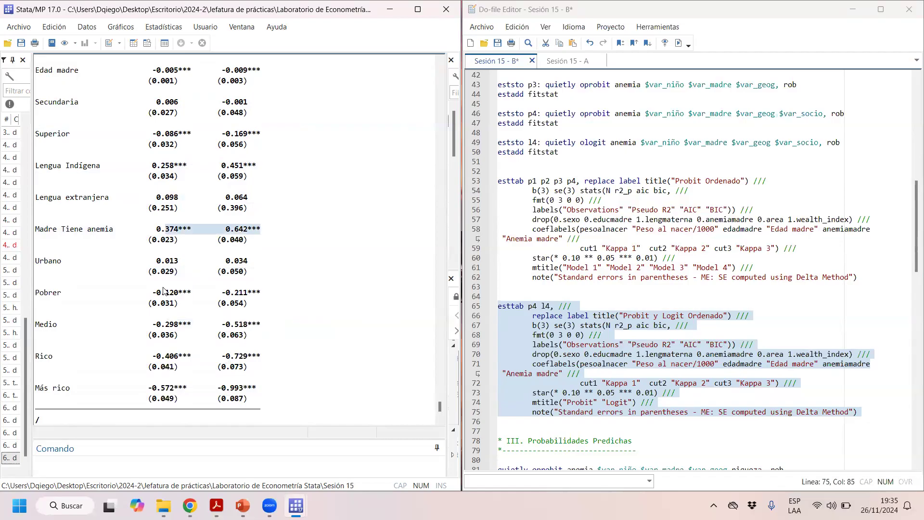
Compare the Probit and Logit estimates for the wealth categories, the Kappa cut points and the Observations row.
{"action": "left_click_drag", "start_coordinate": [163, 292], "coordinate": [245, 301]}
{"action": "left_click_drag", "start_coordinate": [197, 268], "coordinate": [248, 279]}
{"action": "left_click", "coordinate": [200, 330]}
{"action": "left_click_drag", "start_coordinate": [201, 329], "coordinate": [255, 324]}
{"action": "left_click_drag", "start_coordinate": [161, 366], "coordinate": [263, 368]}
{"action": "scroll", "coordinate": [238, 385], "scroll_direction": "down", "scroll_amount": 3}
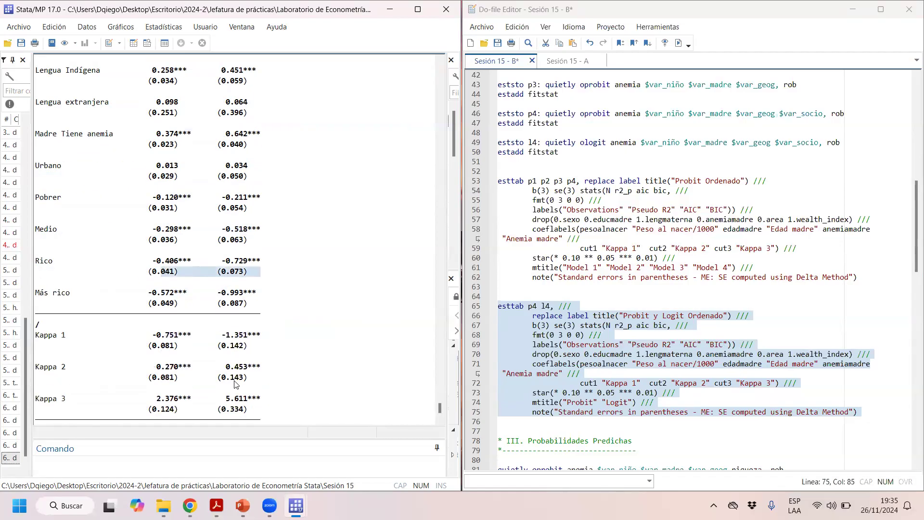
{"action": "scroll", "coordinate": [235, 384], "scroll_direction": "down", "scroll_amount": 2}
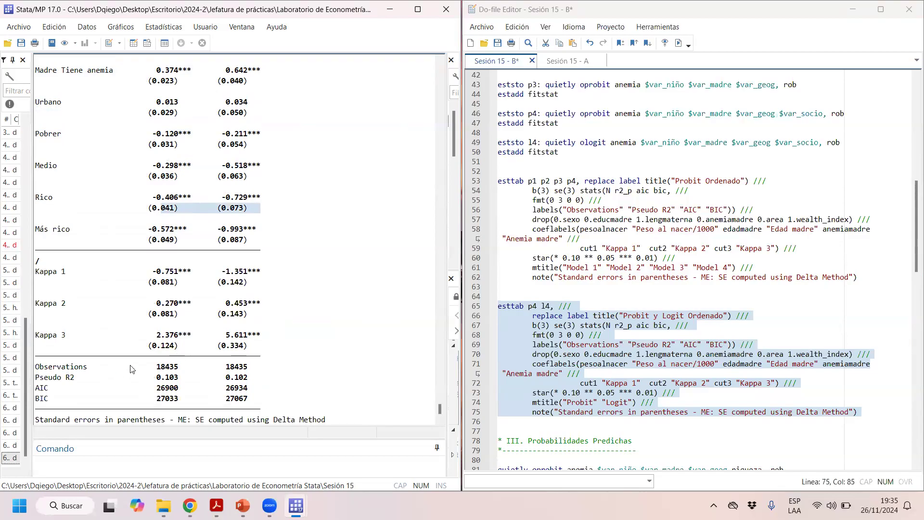
{"action": "left_click_drag", "start_coordinate": [258, 371], "coordinate": [41, 370]}
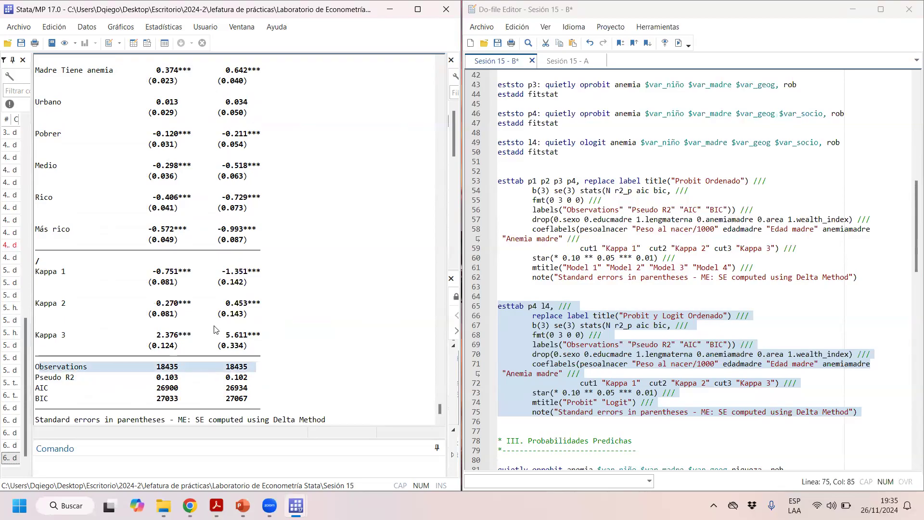
Recheck the Mujer coefficients and standard errors in the Probit and Logit columns, and highlight the Observations row.
{"action": "scroll", "coordinate": [238, 277], "scroll_direction": "up", "scroll_amount": 8}
{"action": "scroll", "coordinate": [260, 197], "scroll_direction": "down", "scroll_amount": 1}
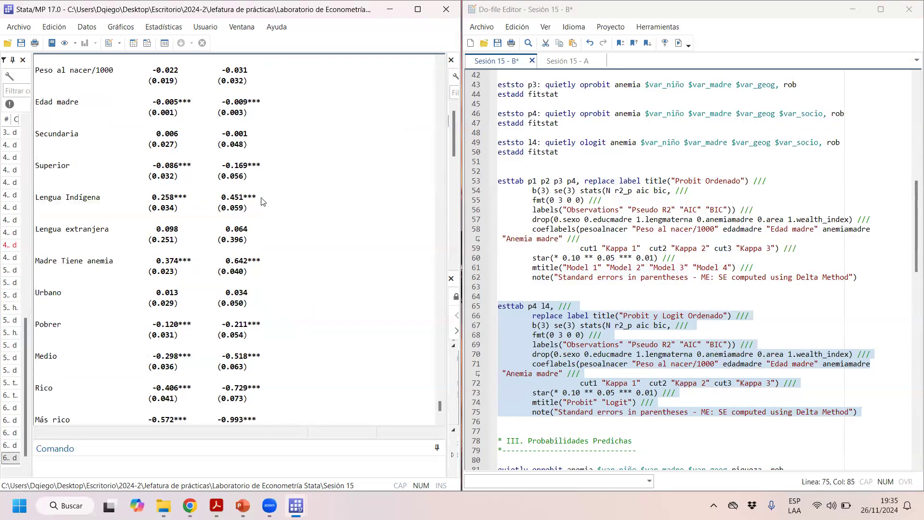
{"action": "scroll", "coordinate": [262, 201], "scroll_direction": "up", "scroll_amount": 7}
{"action": "left_click_drag", "start_coordinate": [251, 231], "coordinate": [159, 230]}
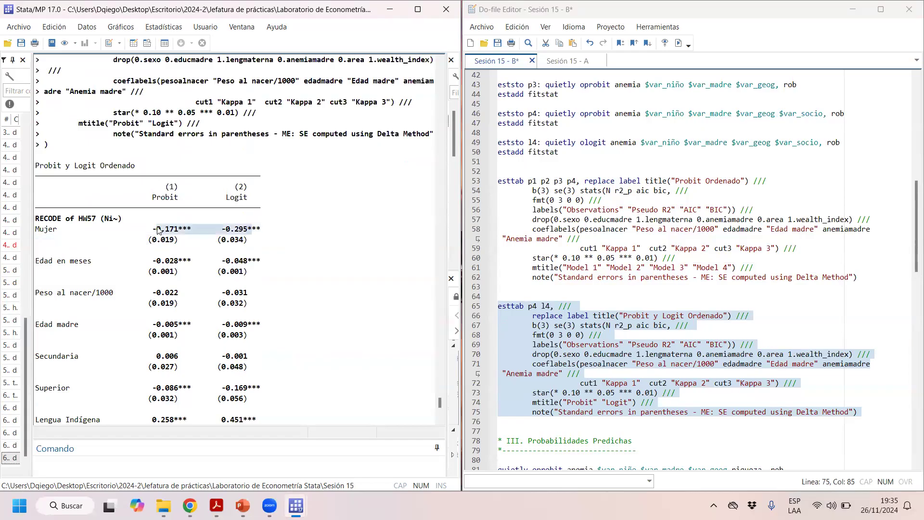
{"action": "scroll", "coordinate": [119, 286], "scroll_direction": "down", "scroll_amount": 4}
{"action": "scroll", "coordinate": [120, 286], "scroll_direction": "down", "scroll_amount": 11}
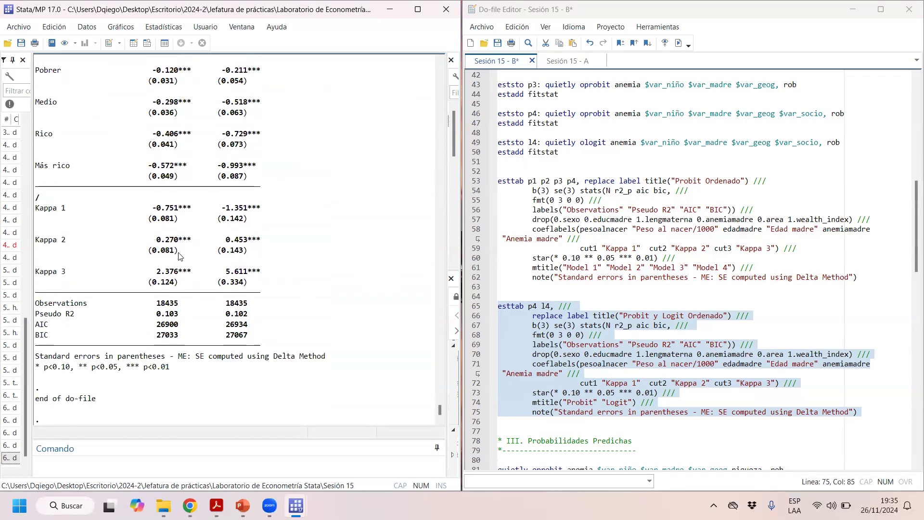
{"action": "scroll", "coordinate": [179, 255], "scroll_direction": "up", "scroll_amount": 5}
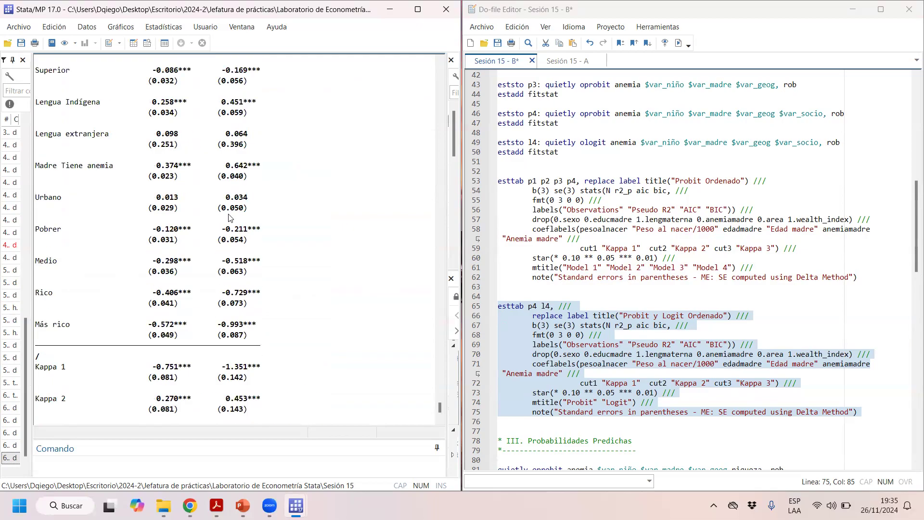
{"action": "scroll", "coordinate": [187, 225], "scroll_direction": "up", "scroll_amount": 9}
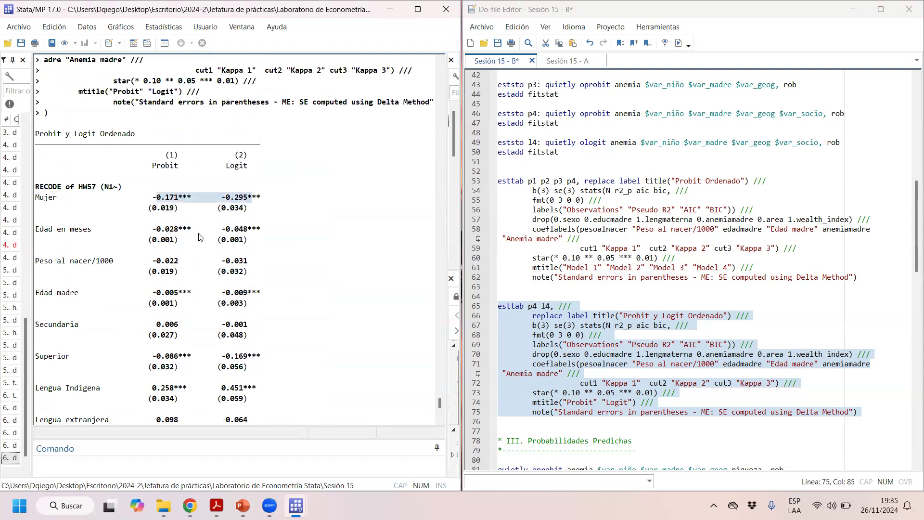
{"action": "left_click", "coordinate": [228, 202]}
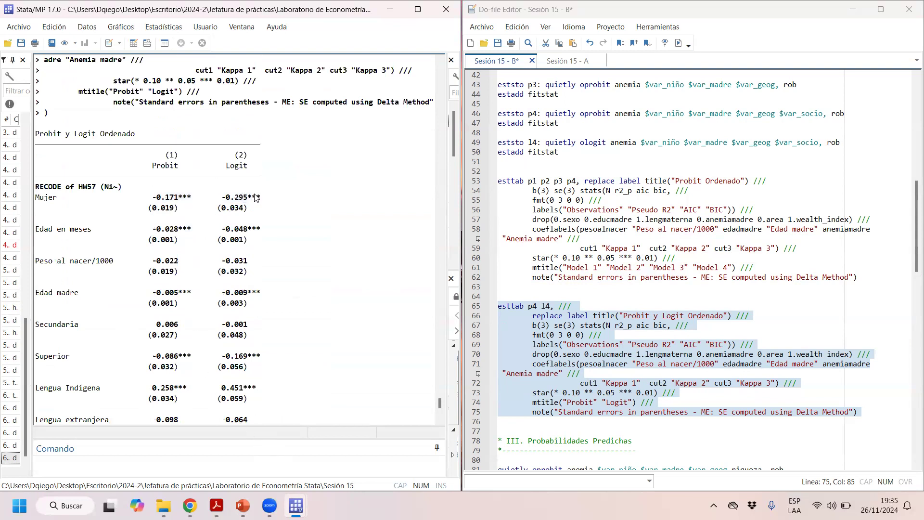
{"action": "left_click_drag", "start_coordinate": [269, 207], "coordinate": [128, 209]}
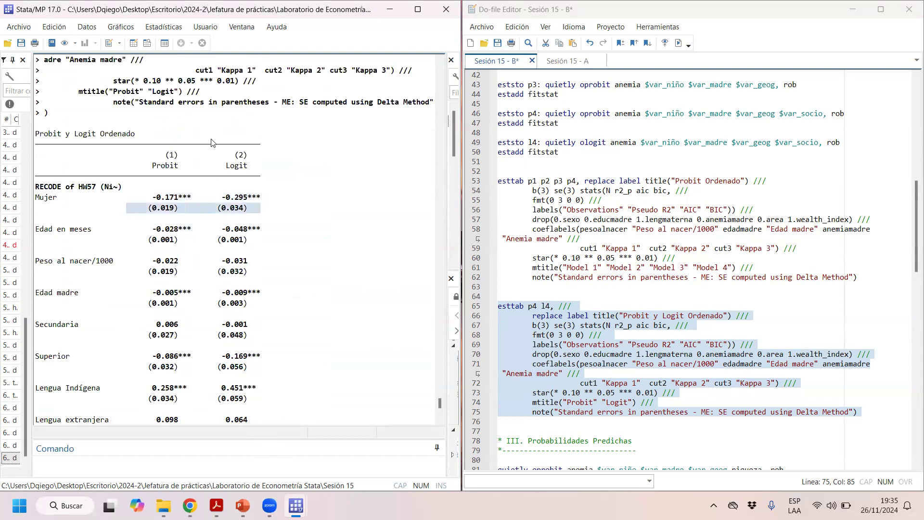
{"action": "left_click_drag", "start_coordinate": [269, 197], "coordinate": [122, 198]}
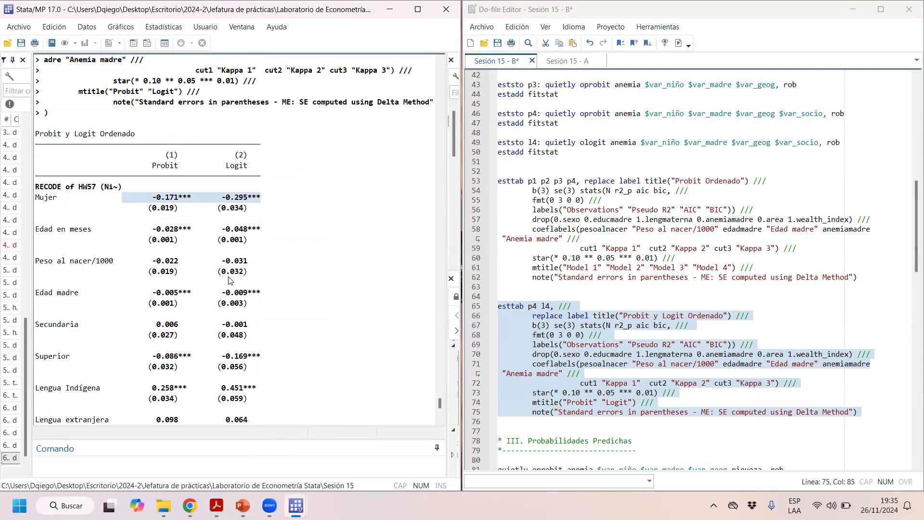
{"action": "scroll", "coordinate": [295, 323], "scroll_direction": "down", "scroll_amount": 4}
{"action": "scroll", "coordinate": [300, 374], "scroll_direction": "down", "scroll_amount": 8}
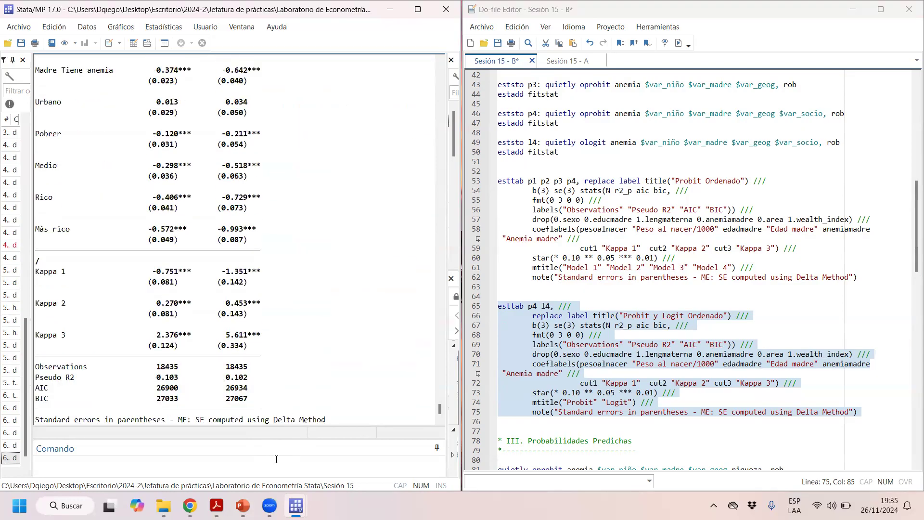
{"action": "left_click_drag", "start_coordinate": [264, 370], "coordinate": [63, 373]}
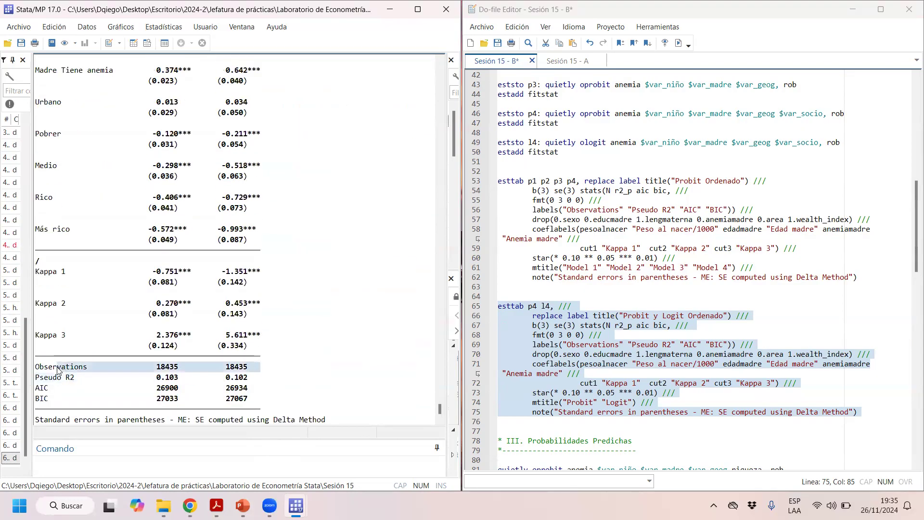
Tabulate the anemia variable with the command tab anemia.
{"action": "left_click", "coordinate": [96, 468]}
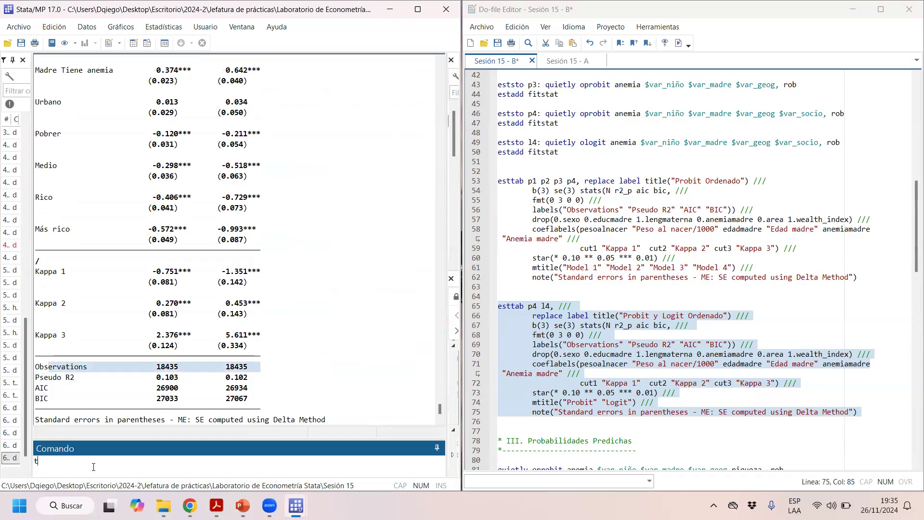
{"action": "type", "text": "tab anemia"}
{"action": "key", "text": "Return"}
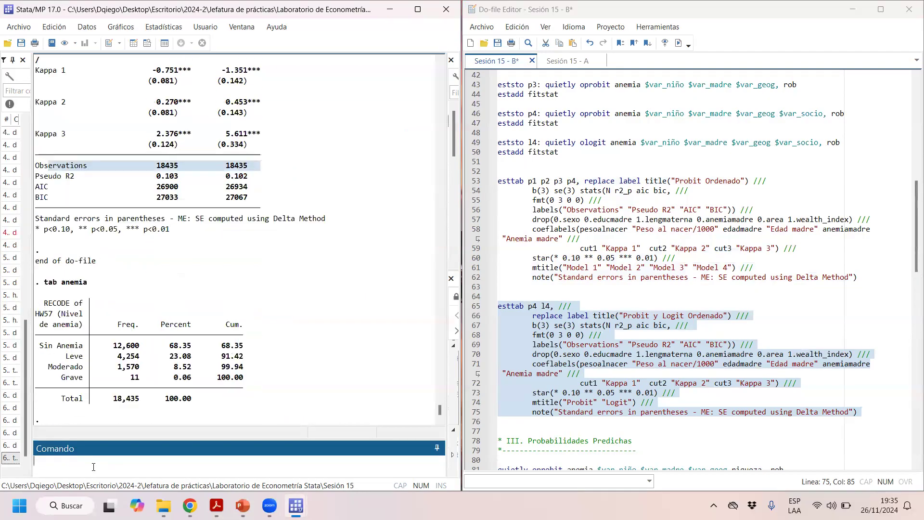
Examine the frequencies of each anemia level, highlighting the Sin Anemia, Moderado and Grave rows, against the models' number of observations.
{"action": "scroll", "coordinate": [136, 193], "scroll_direction": "up", "scroll_amount": 2}
{"action": "scroll", "coordinate": [144, 385], "scroll_direction": "down", "scroll_amount": 2}
{"action": "left_click_drag", "start_coordinate": [139, 383], "coordinate": [103, 382]}
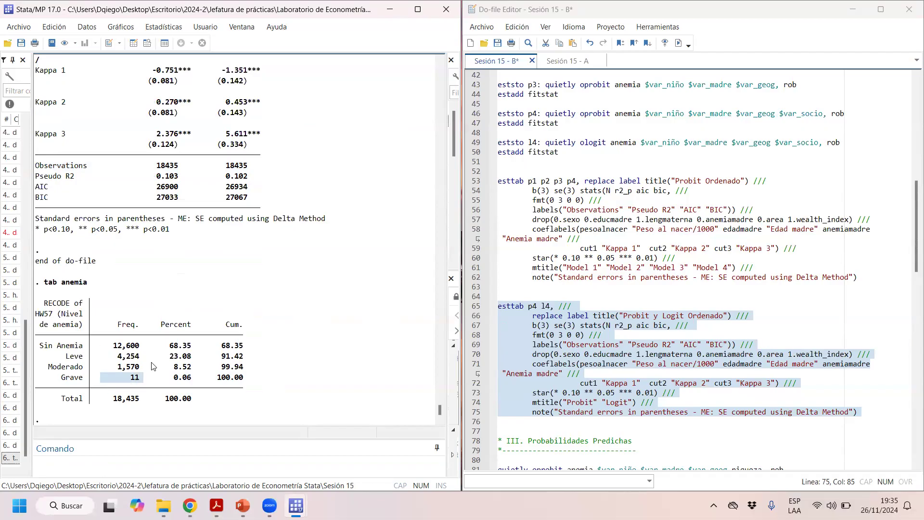
{"action": "left_click_drag", "start_coordinate": [40, 351], "coordinate": [311, 351]}
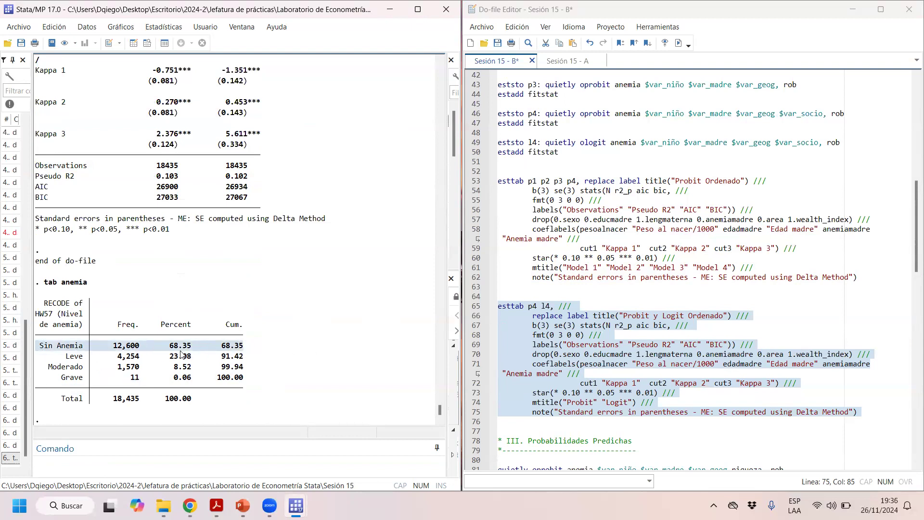
{"action": "scroll", "coordinate": [423, 323], "scroll_direction": "up", "scroll_amount": 7}
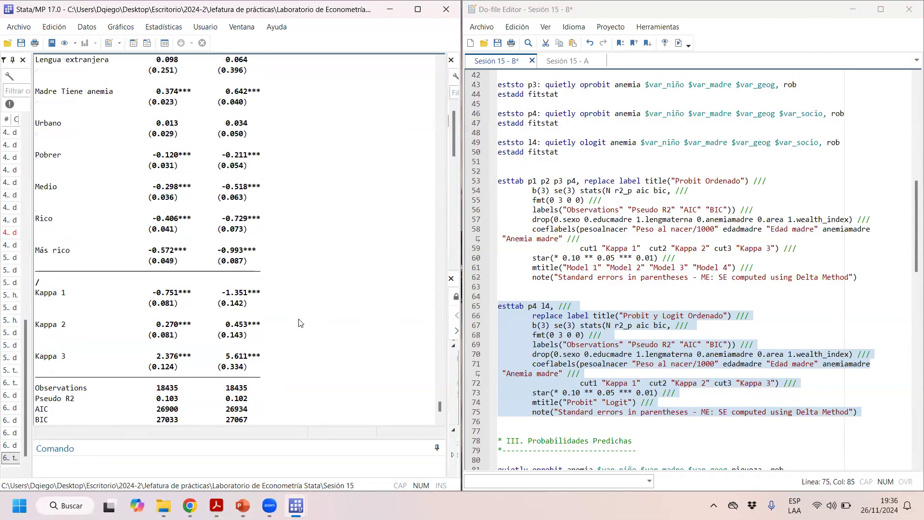
{"action": "left_click_drag", "start_coordinate": [264, 394], "coordinate": [46, 389]}
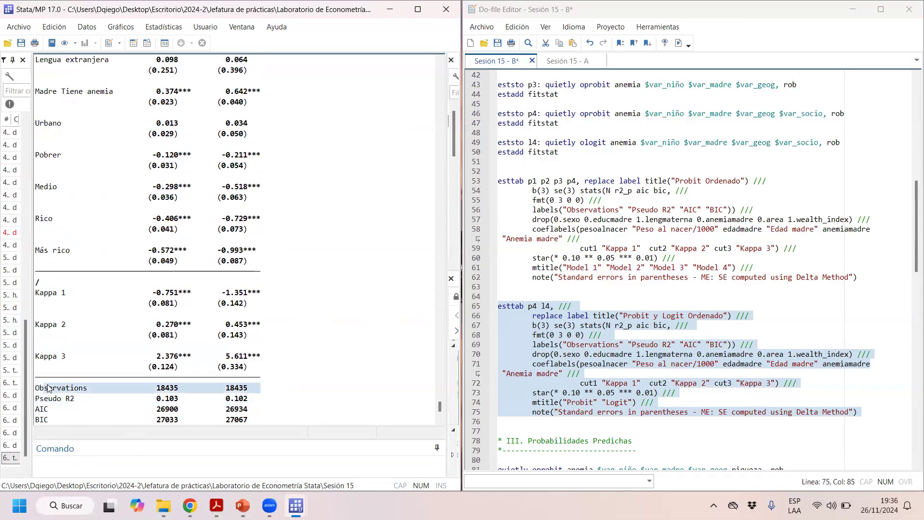
{"action": "scroll", "coordinate": [48, 385], "scroll_direction": "down", "scroll_amount": 7}
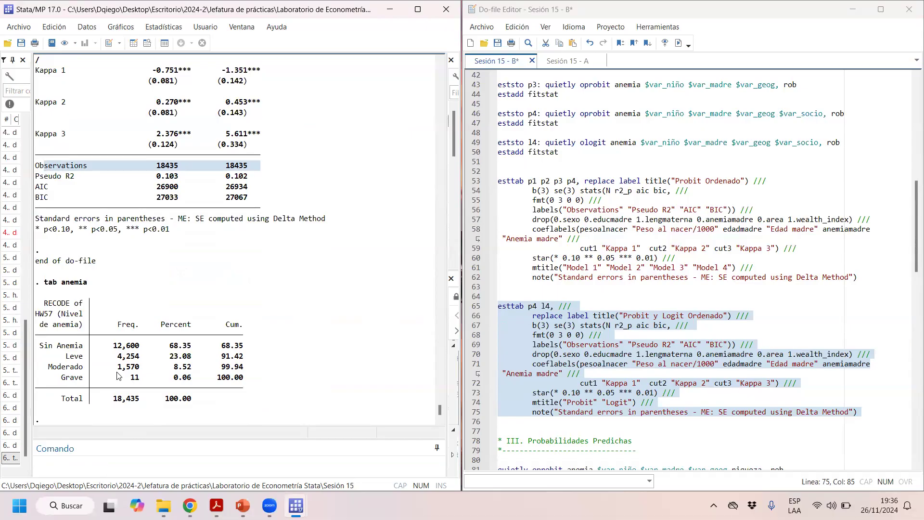
{"action": "left_click_drag", "start_coordinate": [62, 378], "coordinate": [246, 383]}
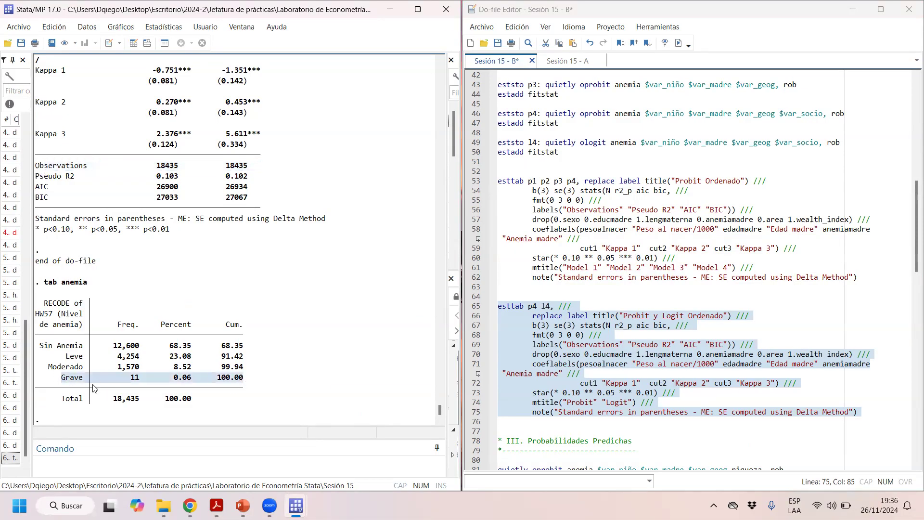
{"action": "left_click_drag", "start_coordinate": [36, 367], "coordinate": [244, 380]}
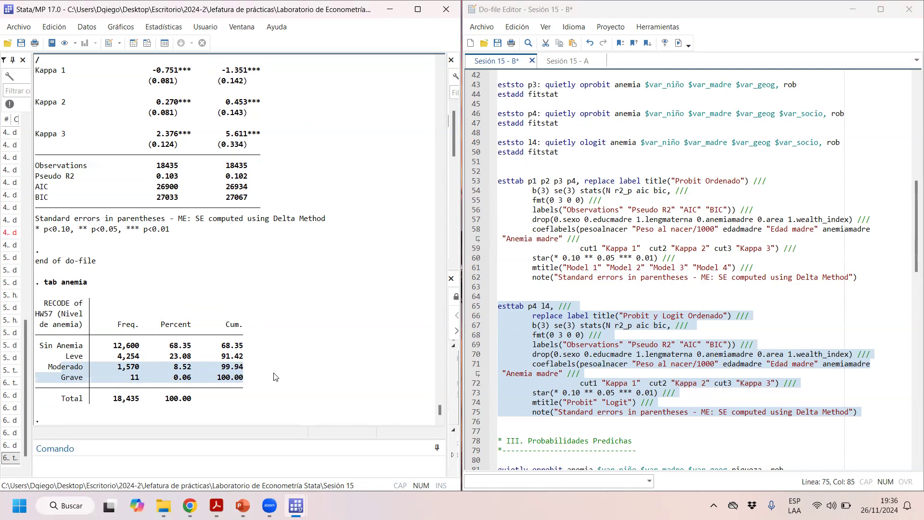
{"action": "left_click", "coordinate": [275, 334]}
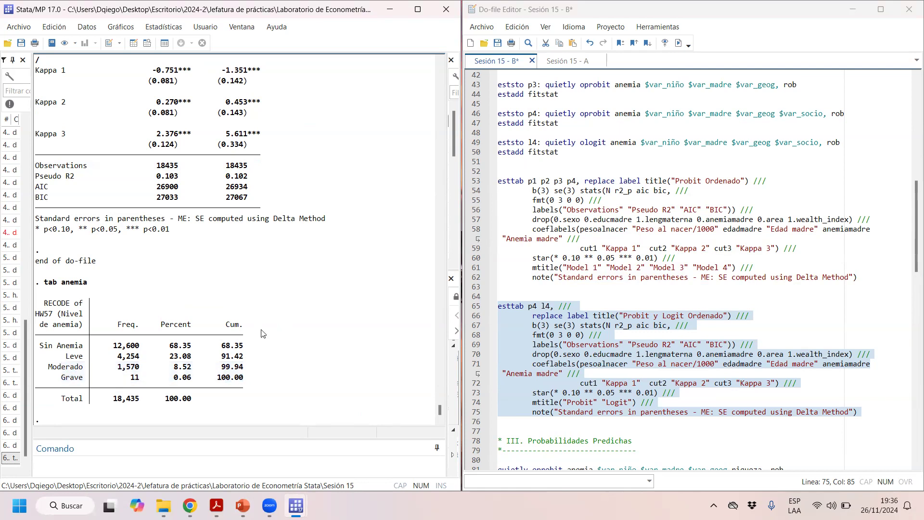
Run the ordered probit with riqueza, its margins at riqueza=(-2.1(0.4)2.2) for outcome 4, and the margins plot from section III.
{"action": "scroll", "coordinate": [523, 327], "scroll_direction": "down", "scroll_amount": 2}
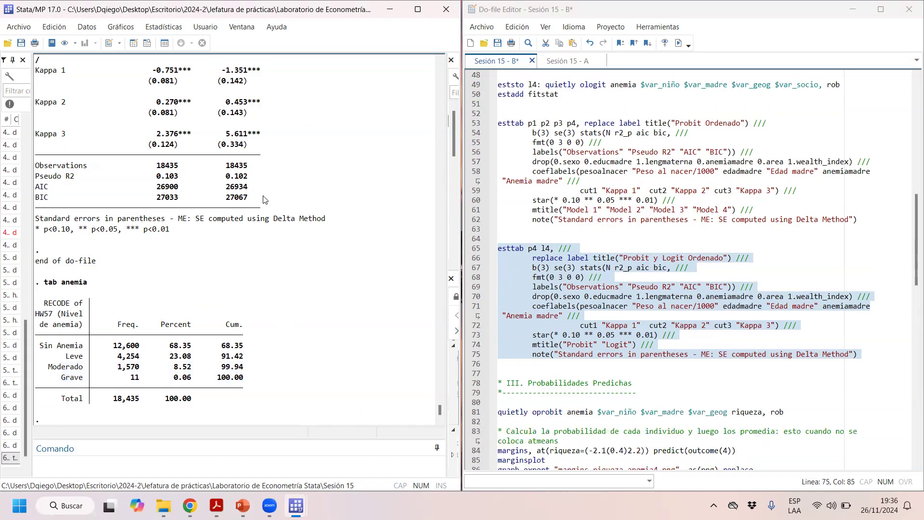
{"action": "scroll", "coordinate": [595, 248], "scroll_direction": "down", "scroll_amount": 8}
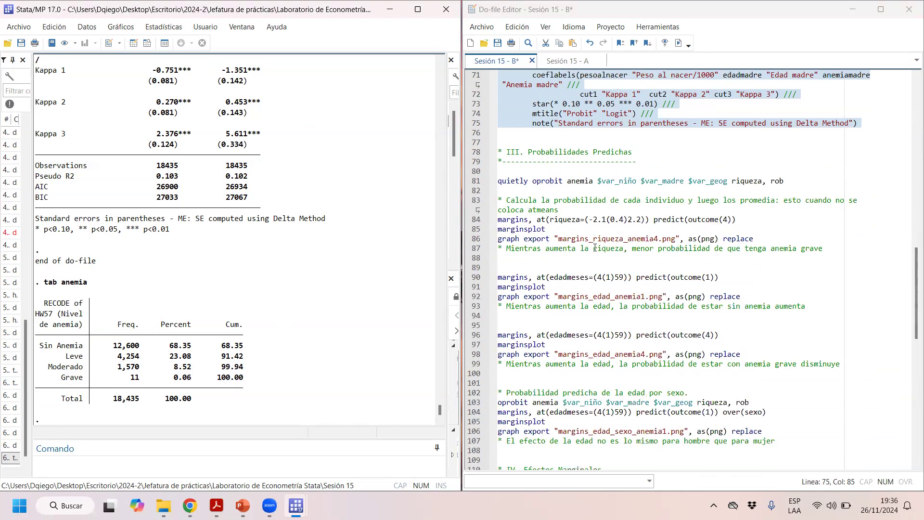
{"action": "left_click_drag", "start_coordinate": [520, 181], "coordinate": [524, 204]}
{"action": "left_click_drag", "start_coordinate": [560, 225], "coordinate": [571, 232]}
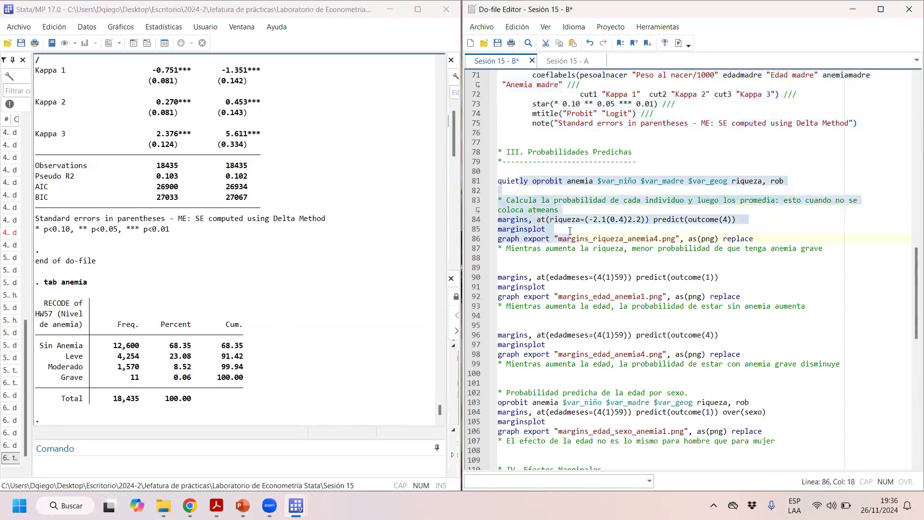
{"action": "left_click", "coordinate": [678, 42]}
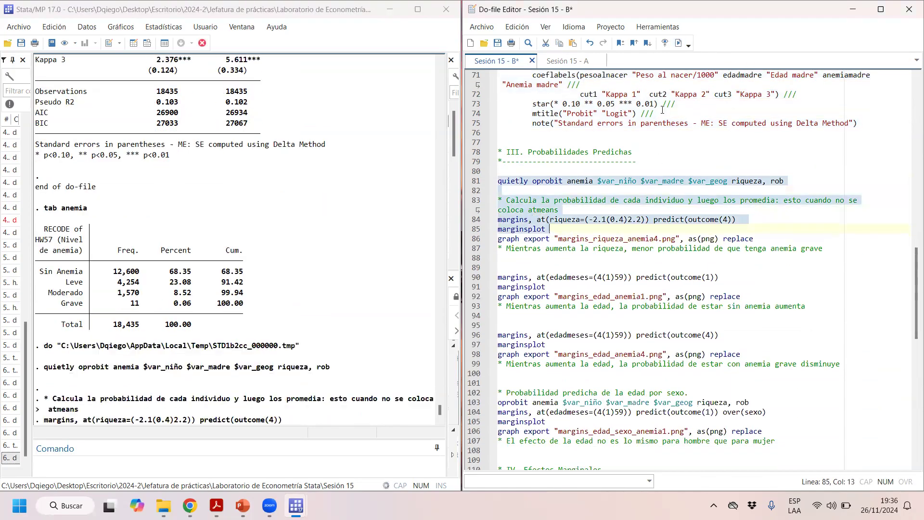
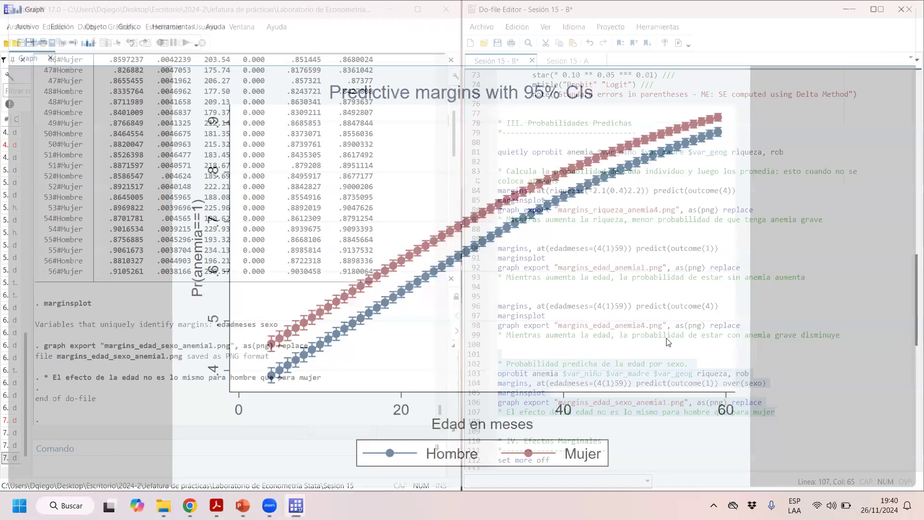
Run the at-means marginal effects block for outcome 4 in section IV, plotting it as graph A.
{"action": "scroll", "coordinate": [667, 342], "scroll_direction": "down", "scroll_amount": 10}
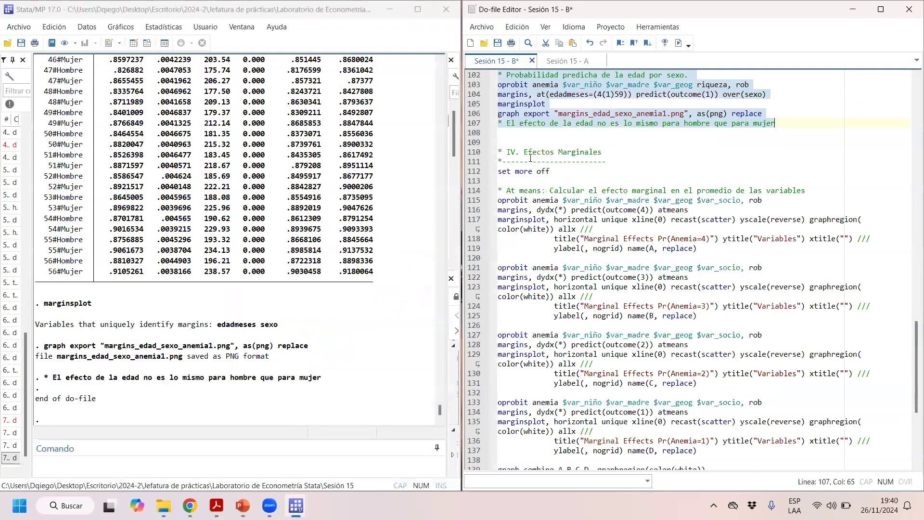
{"action": "left_click_drag", "start_coordinate": [530, 158], "coordinate": [720, 224]}
{"action": "scroll", "coordinate": [592, 277], "scroll_direction": "down", "scroll_amount": 1}
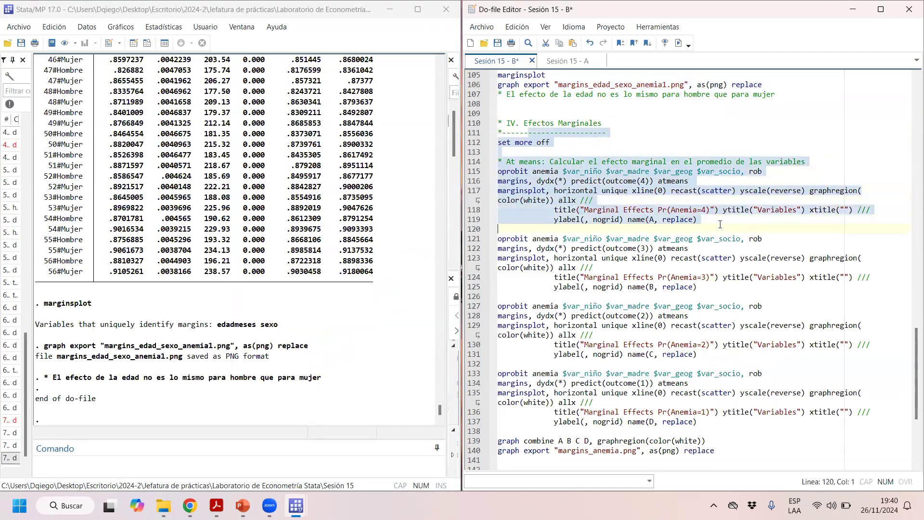
{"action": "left_click", "coordinate": [678, 43]}
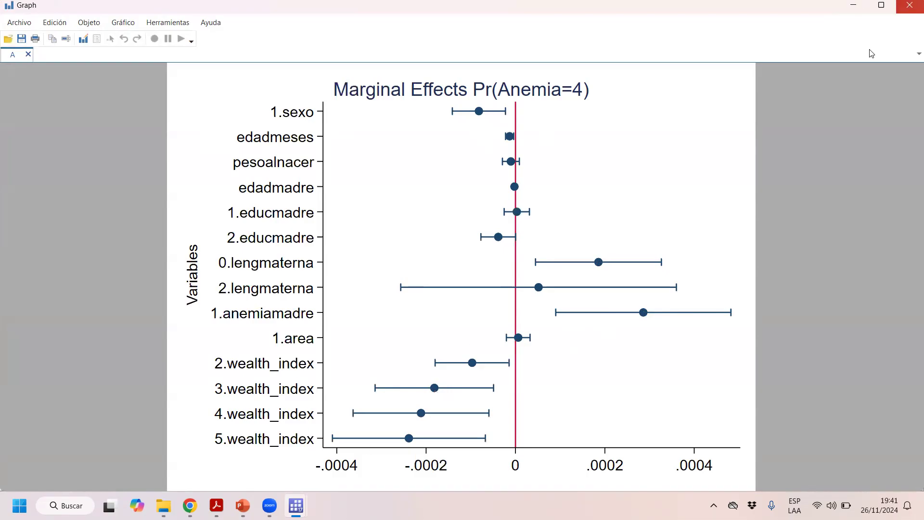
Run the at-means marginal effects block for outcome 3, plotting it as graph B, and close the graph.
{"action": "left_click_drag", "start_coordinate": [566, 242], "coordinate": [616, 285]}
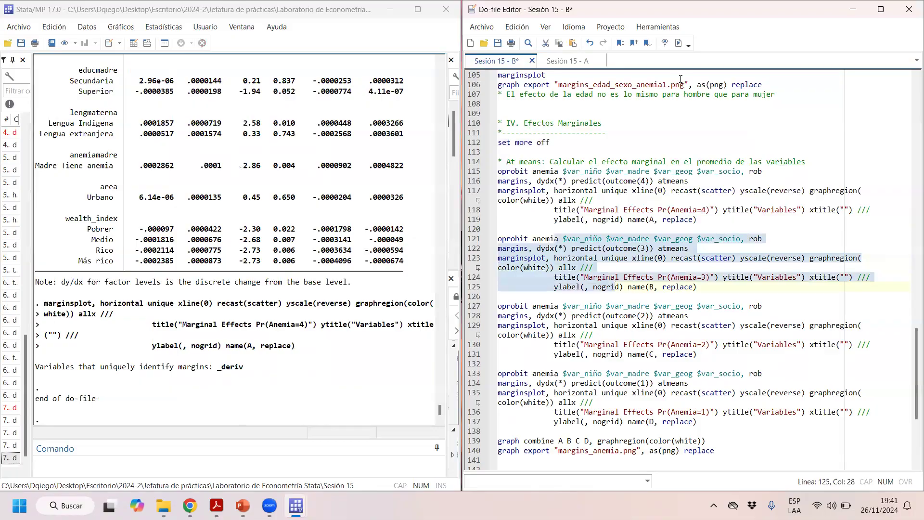
{"action": "left_click", "coordinate": [679, 44]}
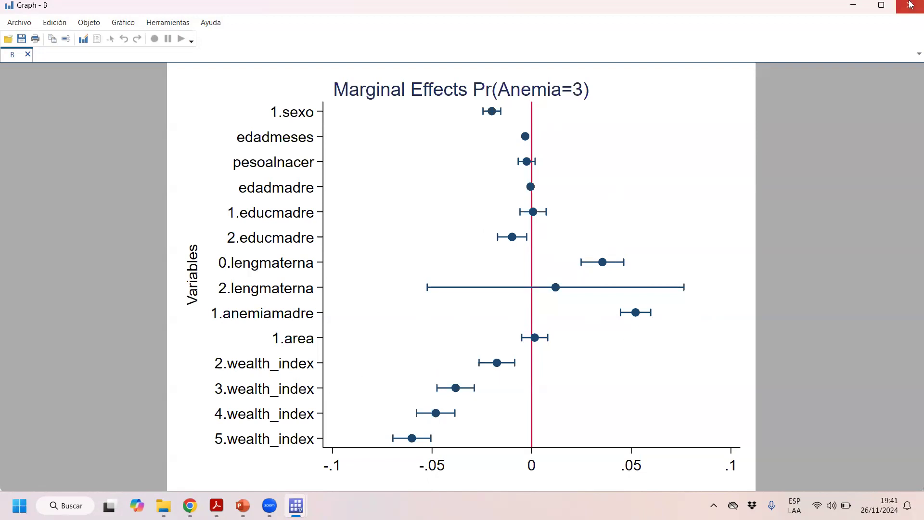
{"action": "left_click", "coordinate": [911, 5]}
Run the at-means marginal effects block for outcome 2, plotting it as graph C, and return to the do-file.
{"action": "left_click_drag", "start_coordinate": [584, 307], "coordinate": [619, 353]}
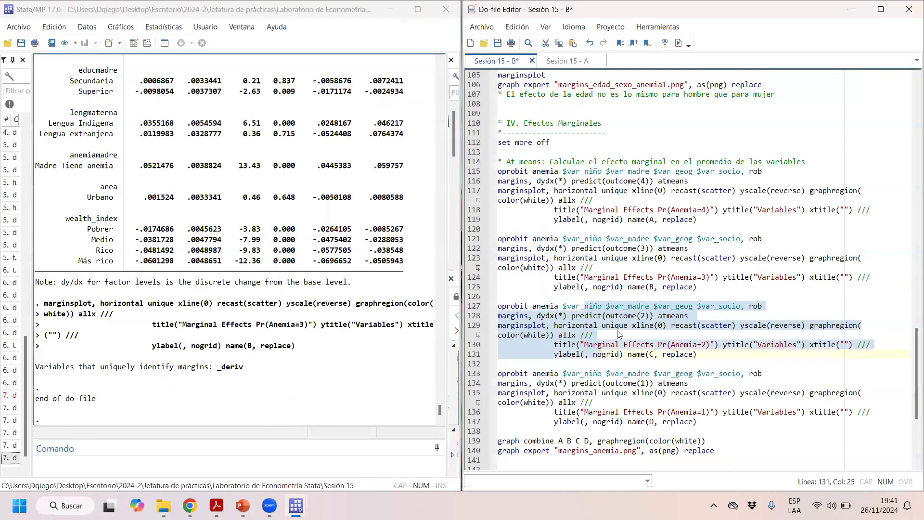
{"action": "left_click", "coordinate": [678, 43]}
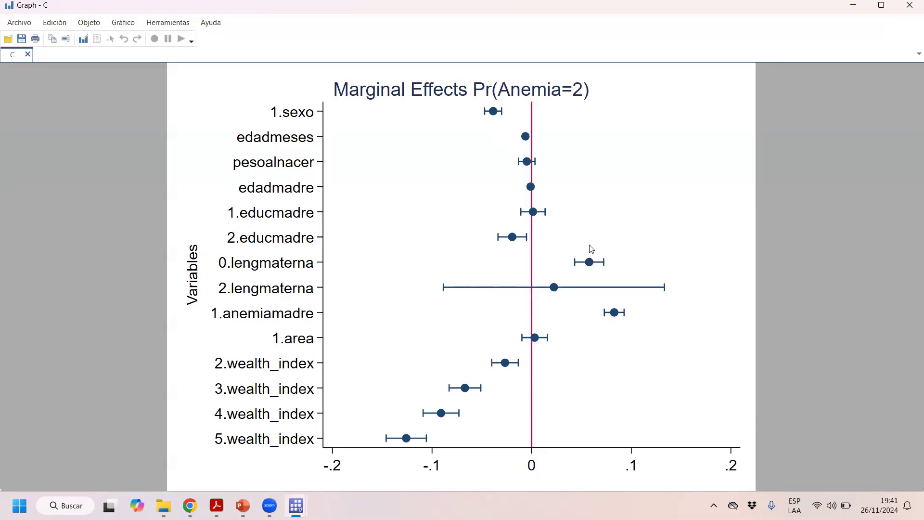
{"action": "key", "text": "alt+Tab"}
Run the at-means marginal effects block for outcome 1, plotting it as graph D, and close the graph.
{"action": "left_click_drag", "start_coordinate": [560, 373], "coordinate": [580, 423]}
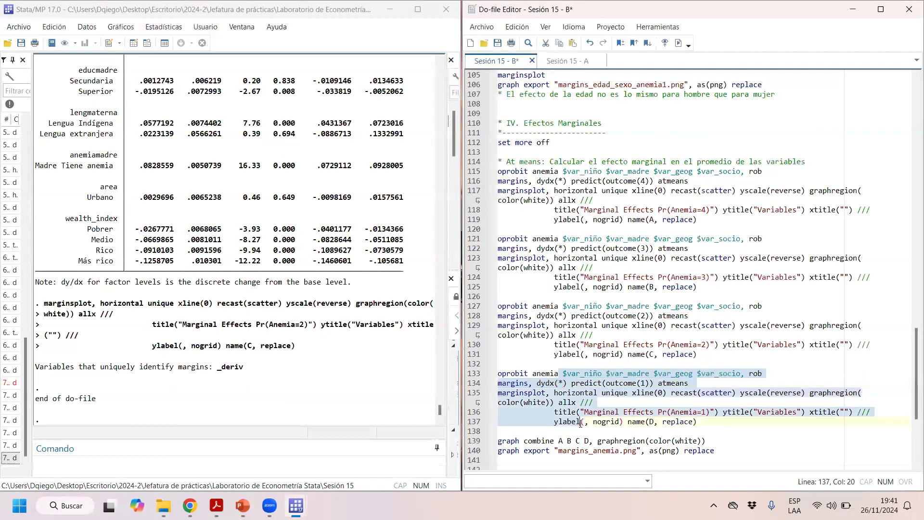
{"action": "left_click", "coordinate": [679, 43]}
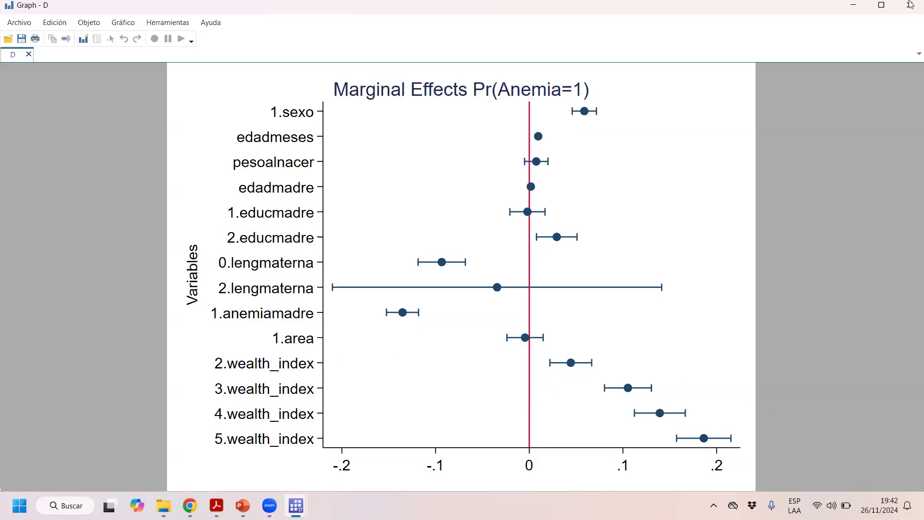
{"action": "left_click", "coordinate": [909, 5]}
Combine graphs A, B, C and D on a white background, export them as margins_anemia.png, and close the combined graph.
{"action": "scroll", "coordinate": [904, 72], "scroll_direction": "down", "scroll_amount": 3}
{"action": "left_click_drag", "start_coordinate": [527, 354], "coordinate": [585, 364]}
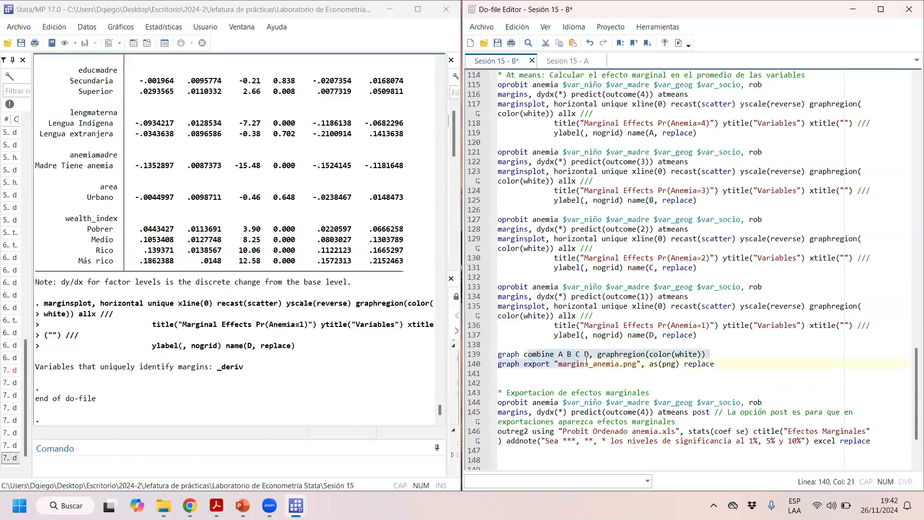
{"action": "left_click", "coordinate": [679, 43]}
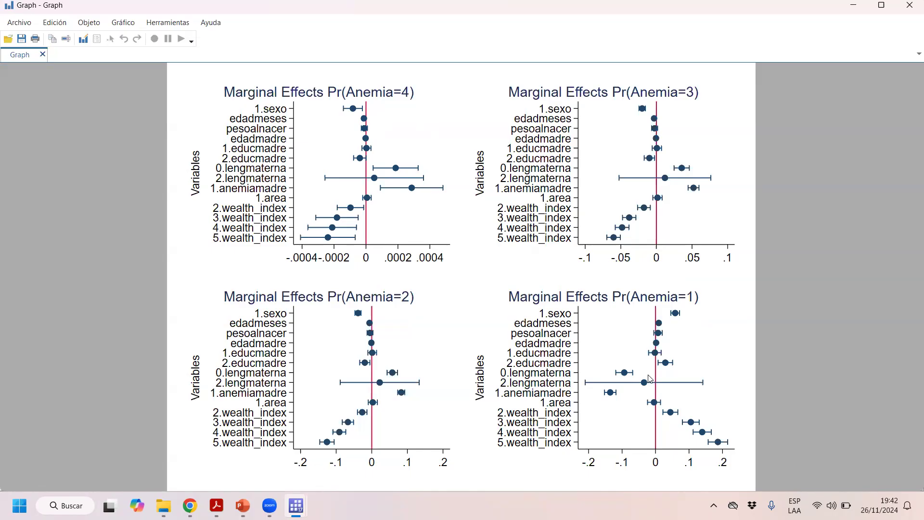
{"action": "left_click", "coordinate": [909, 6]}
Run the outreg2 export of the marginal effects to Probit Ordenado anemia.xls and the average marginal effects for outcomes 1 to 4.
{"action": "scroll", "coordinate": [558, 370], "scroll_direction": "down", "scroll_amount": 3}
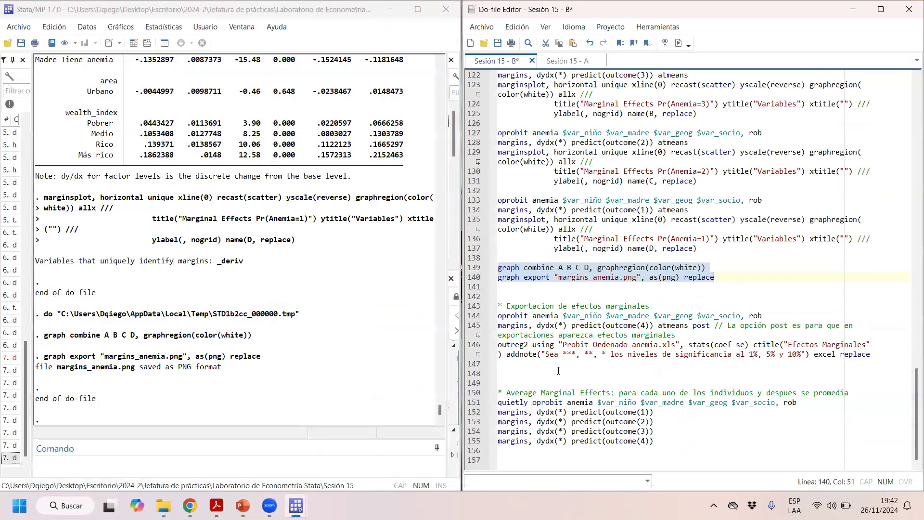
{"action": "left_click_drag", "start_coordinate": [531, 315], "coordinate": [500, 460]}
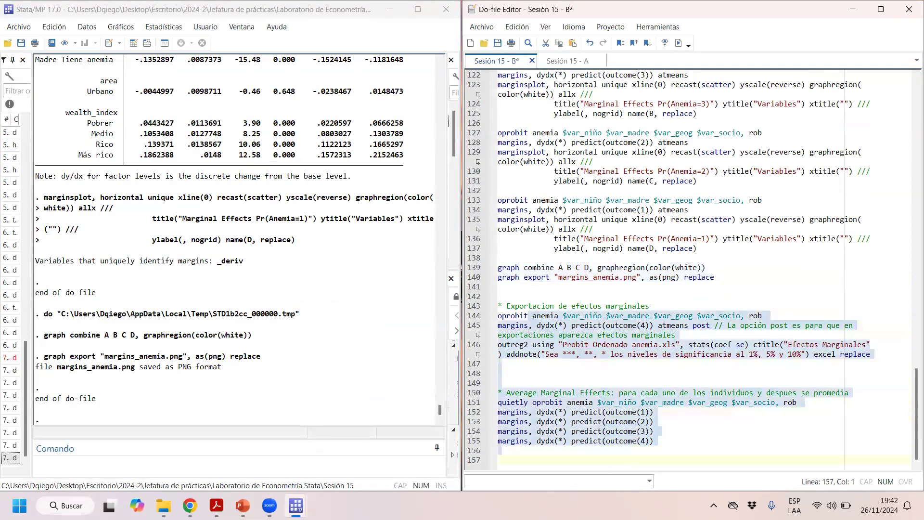
{"action": "left_click", "coordinate": [679, 43]}
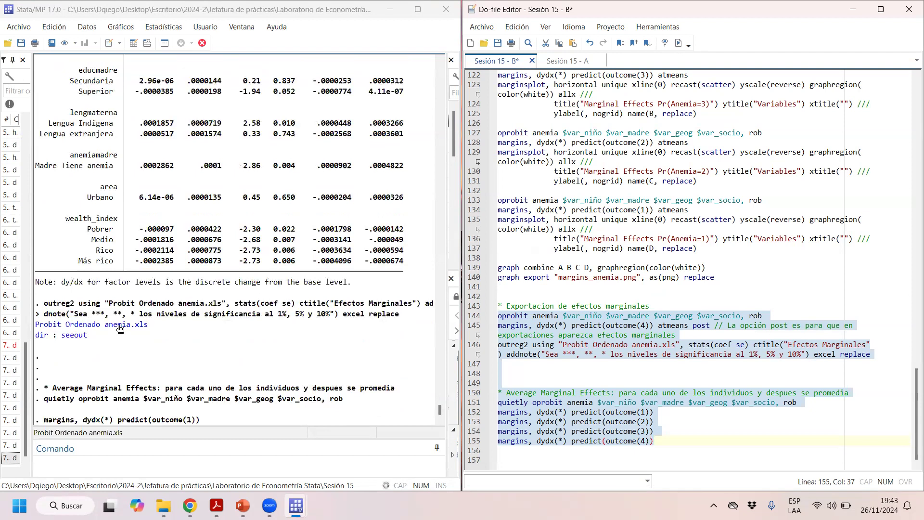
Open the exported Probit Ordenado anemia.xls in Excel, review its column of marginal effects and standard errors, and close the workbook.
{"action": "left_click", "coordinate": [120, 329]}
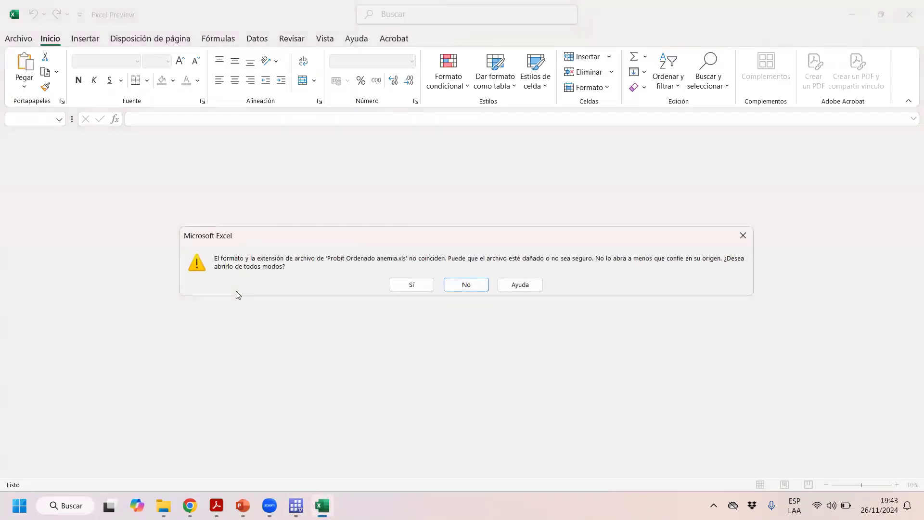
{"action": "left_click", "coordinate": [413, 283]}
{"action": "left_click_drag", "start_coordinate": [122, 182], "coordinate": [137, 400]}
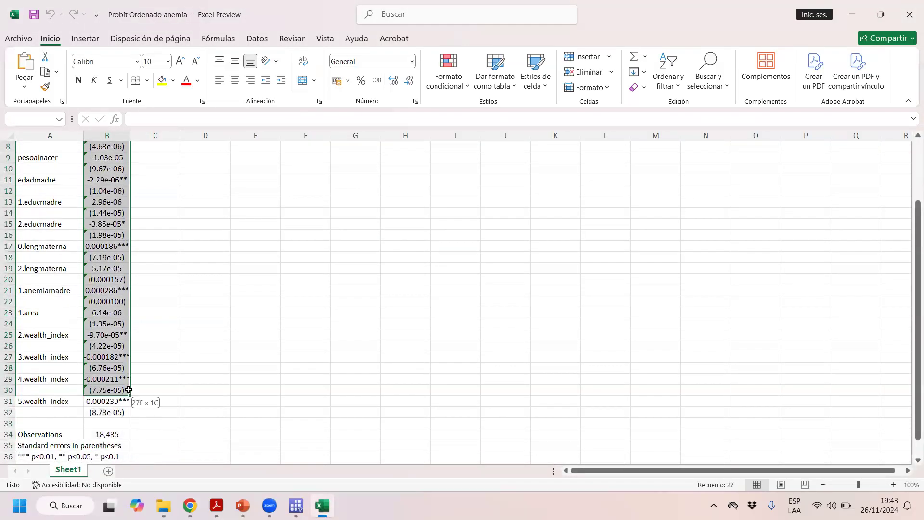
{"action": "left_click", "coordinate": [555, 269]}
{"action": "left_click", "coordinate": [915, 7]}
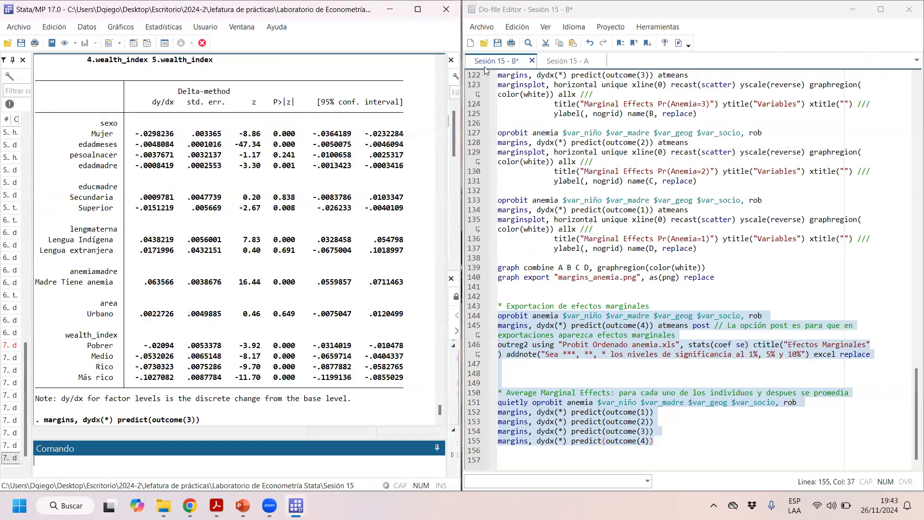
Save the Sesión 15 - B do-file.
{"action": "left_click", "coordinate": [497, 43]}
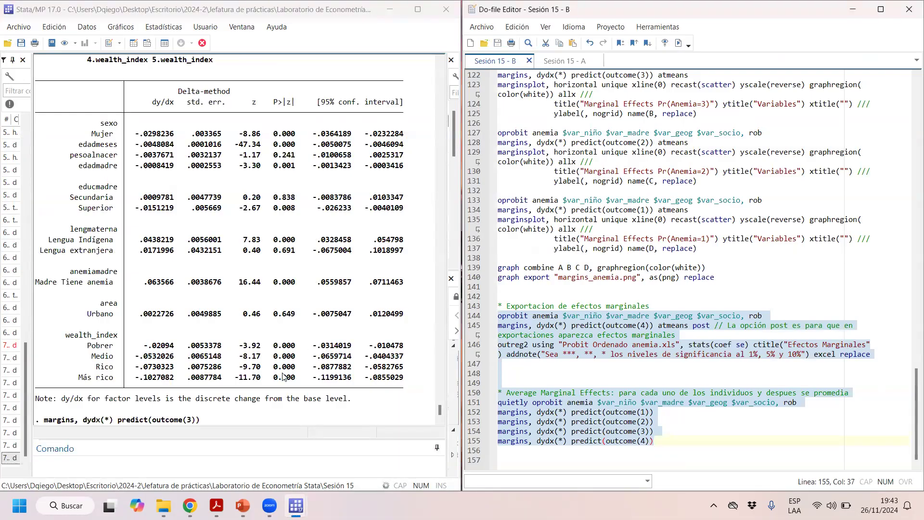
{"action": "mouse_move", "coordinate": [218, 504]}
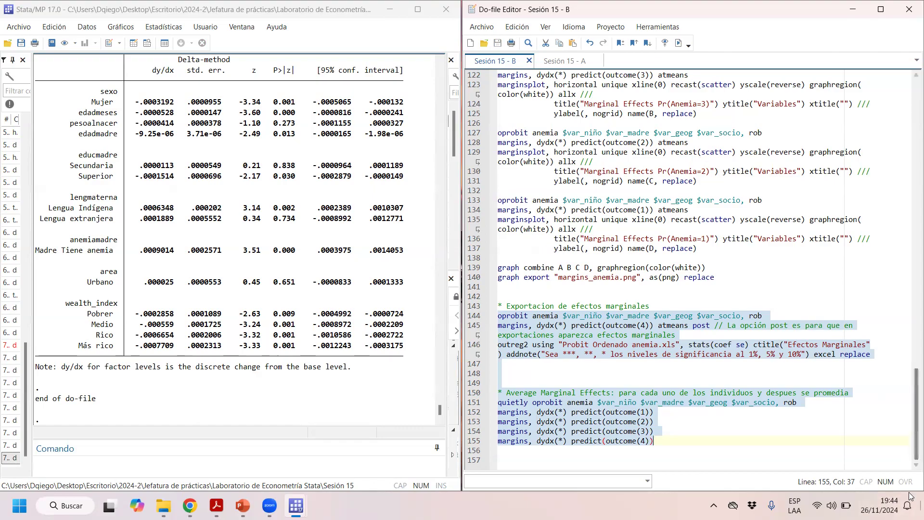
{"action": "left_click", "coordinate": [880, 506]}
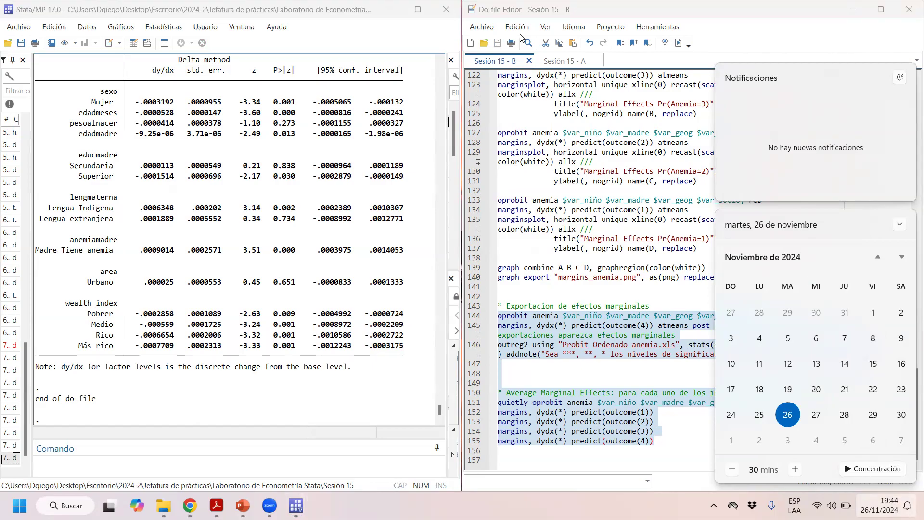
{"action": "left_click", "coordinate": [521, 37]}
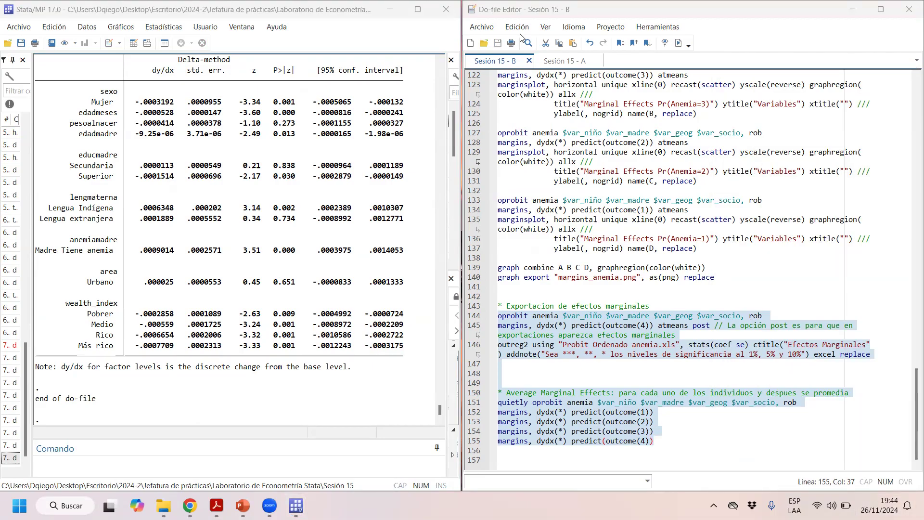